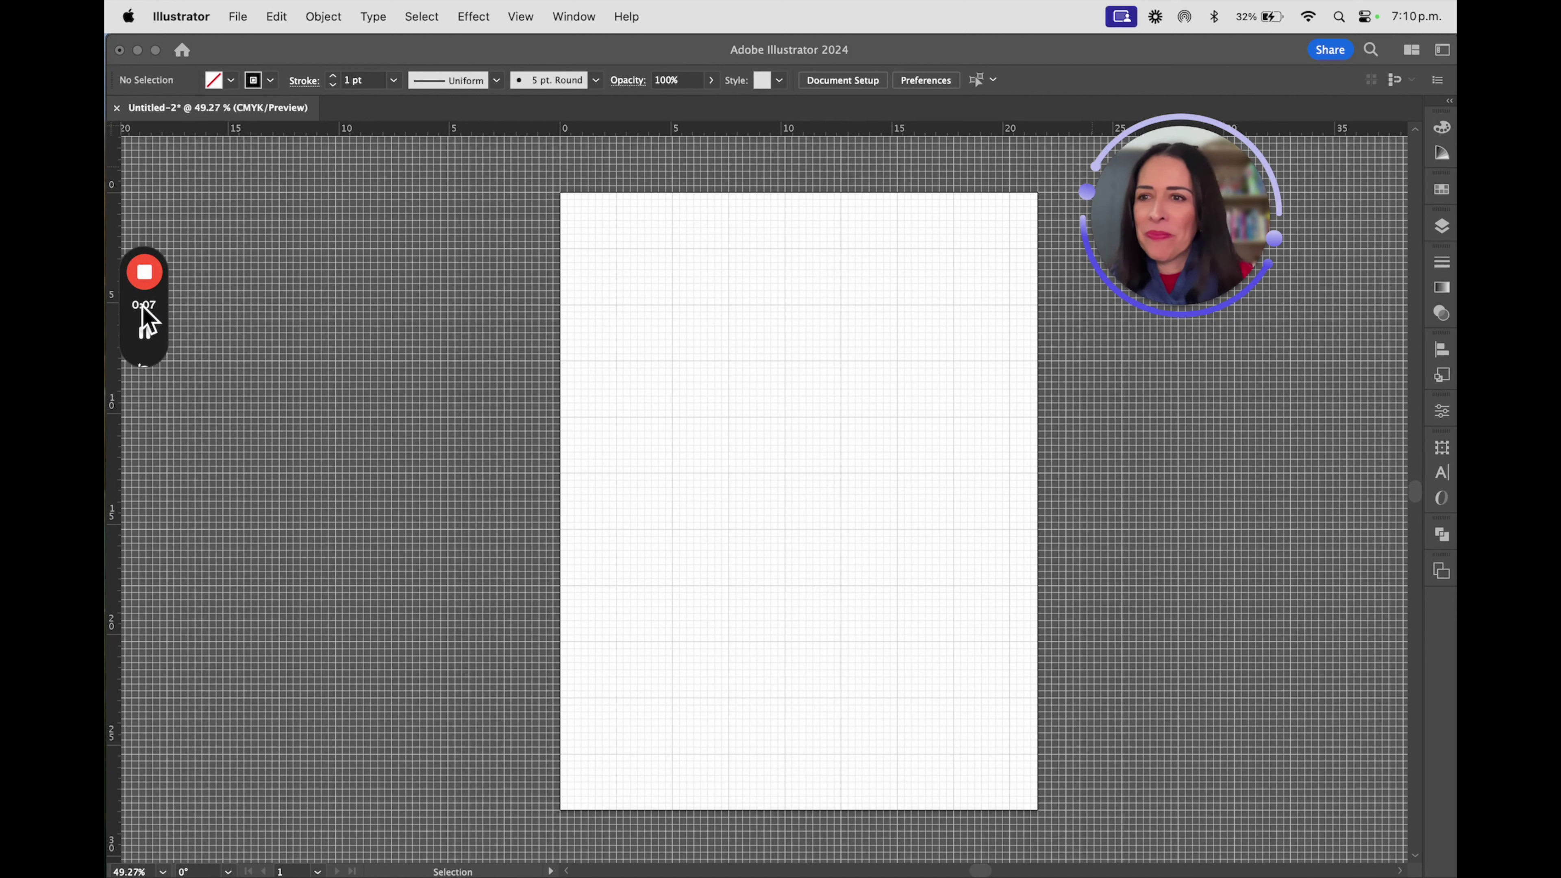
drag(163, 320, 1232, 423)
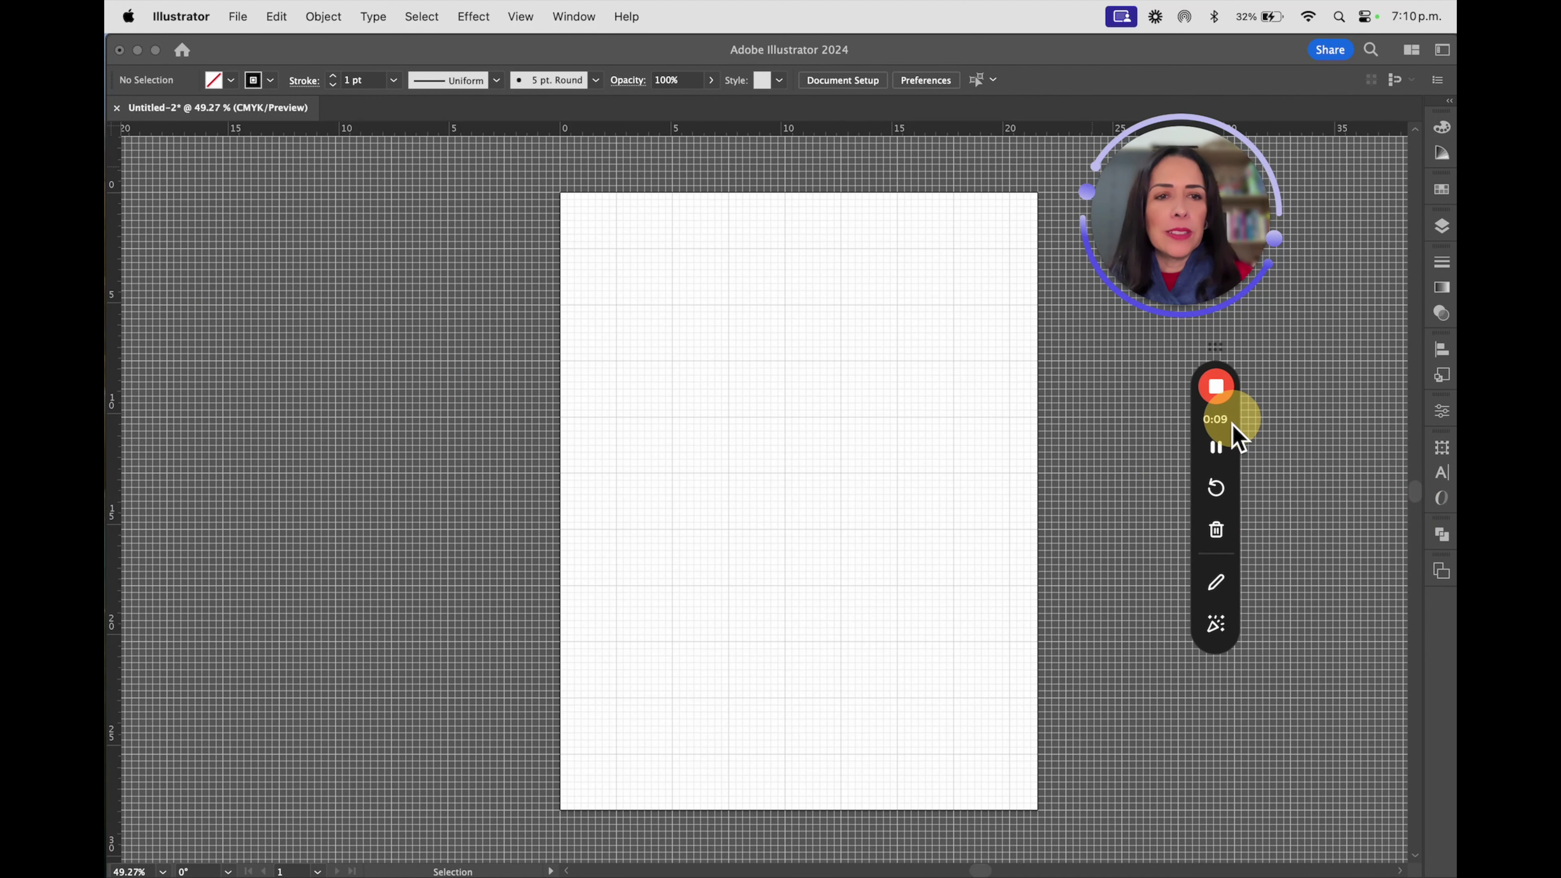
click(912, 347)
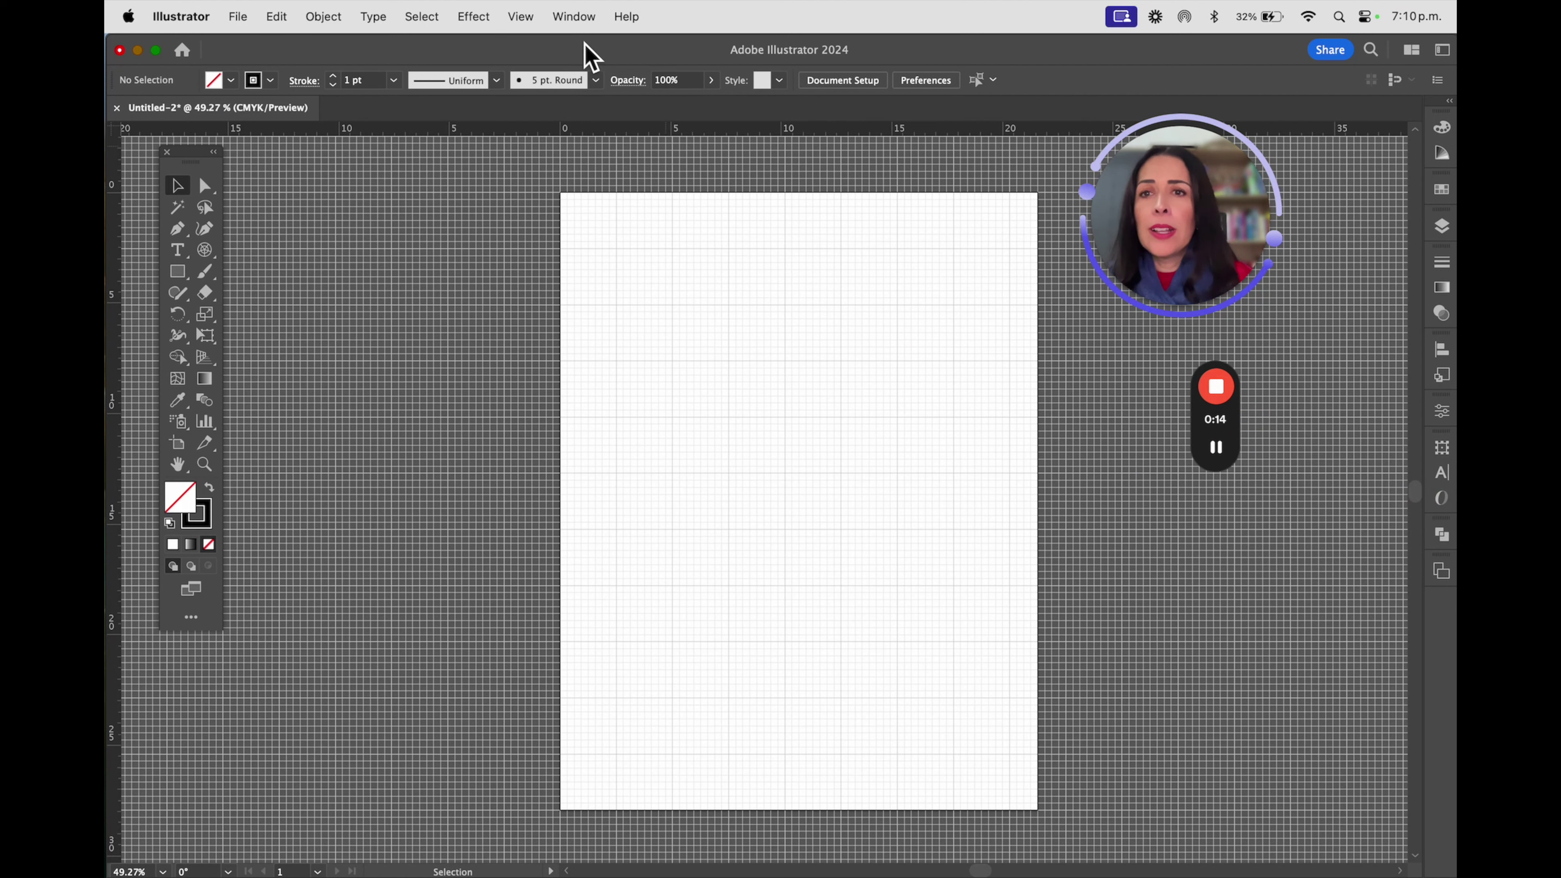
Turn the document grid off and back on
click(518, 16)
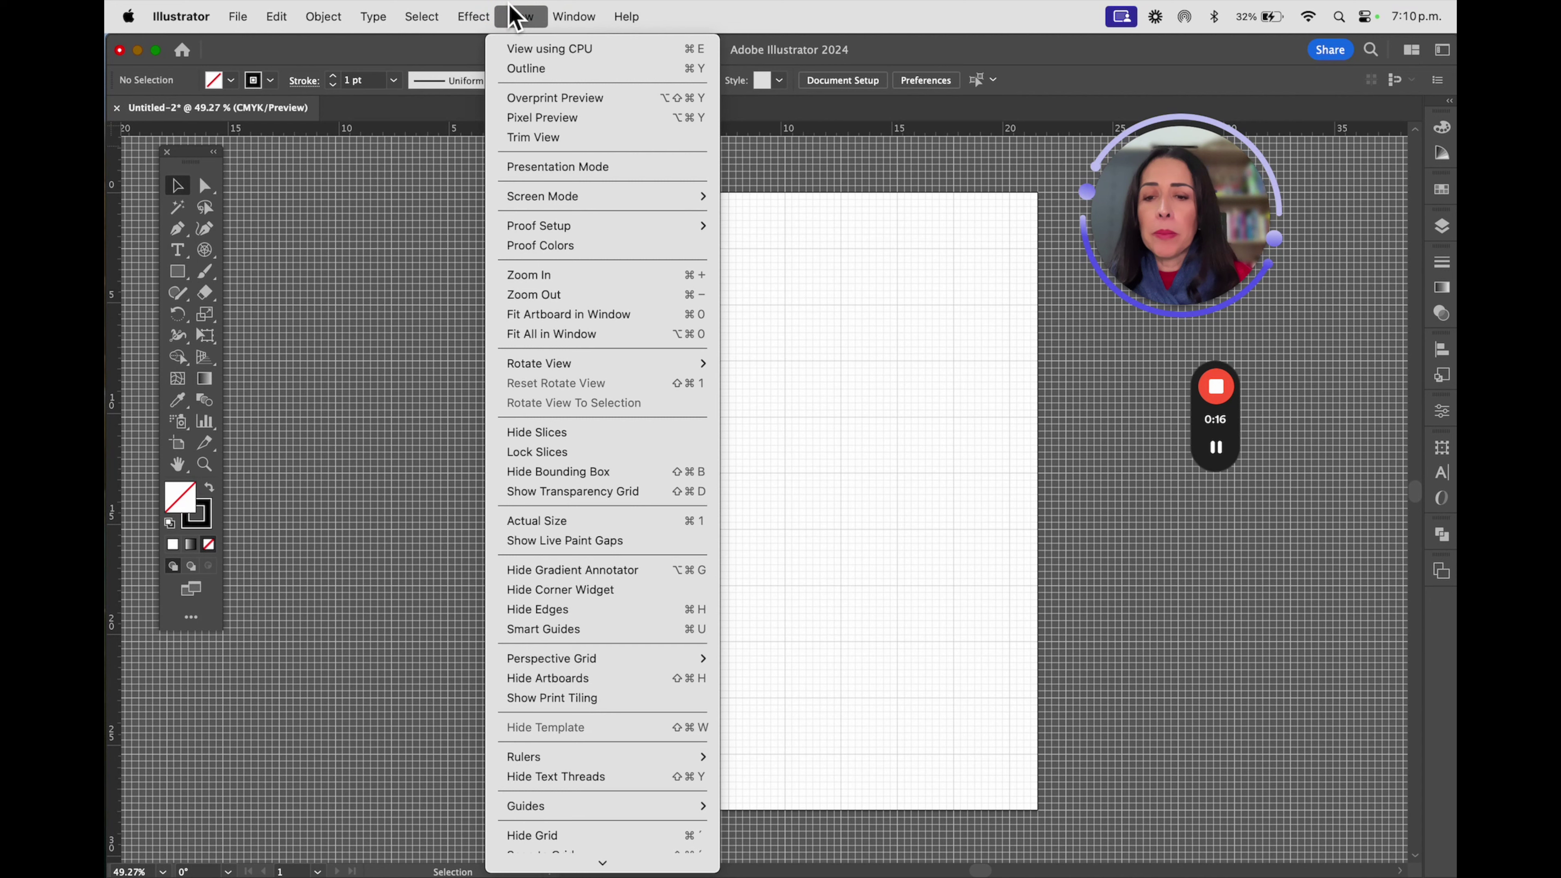
mouse_move(603, 863)
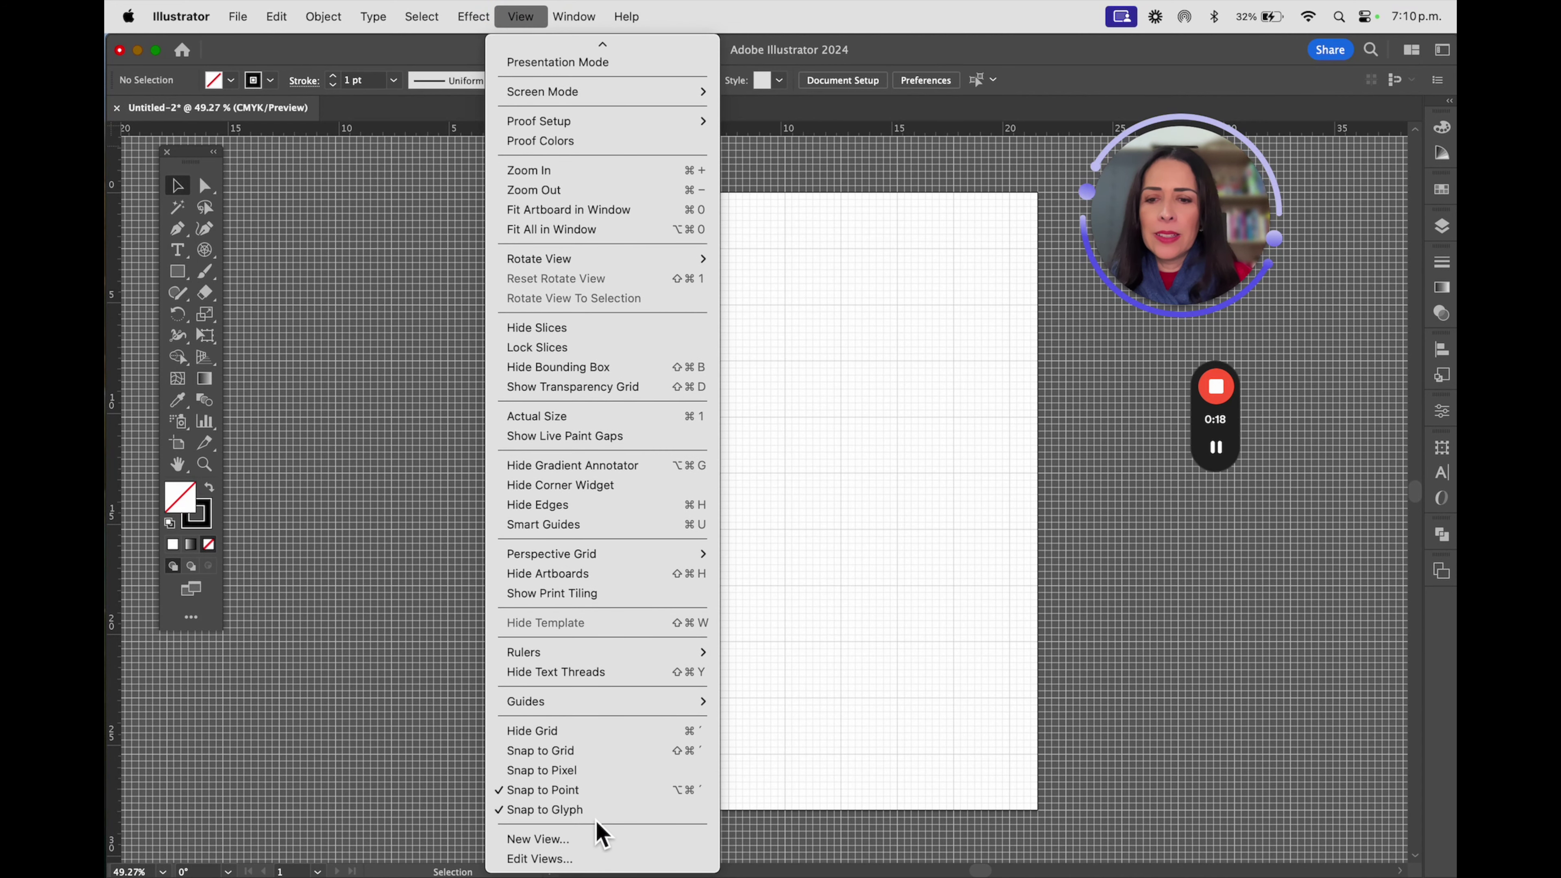
click(606, 731)
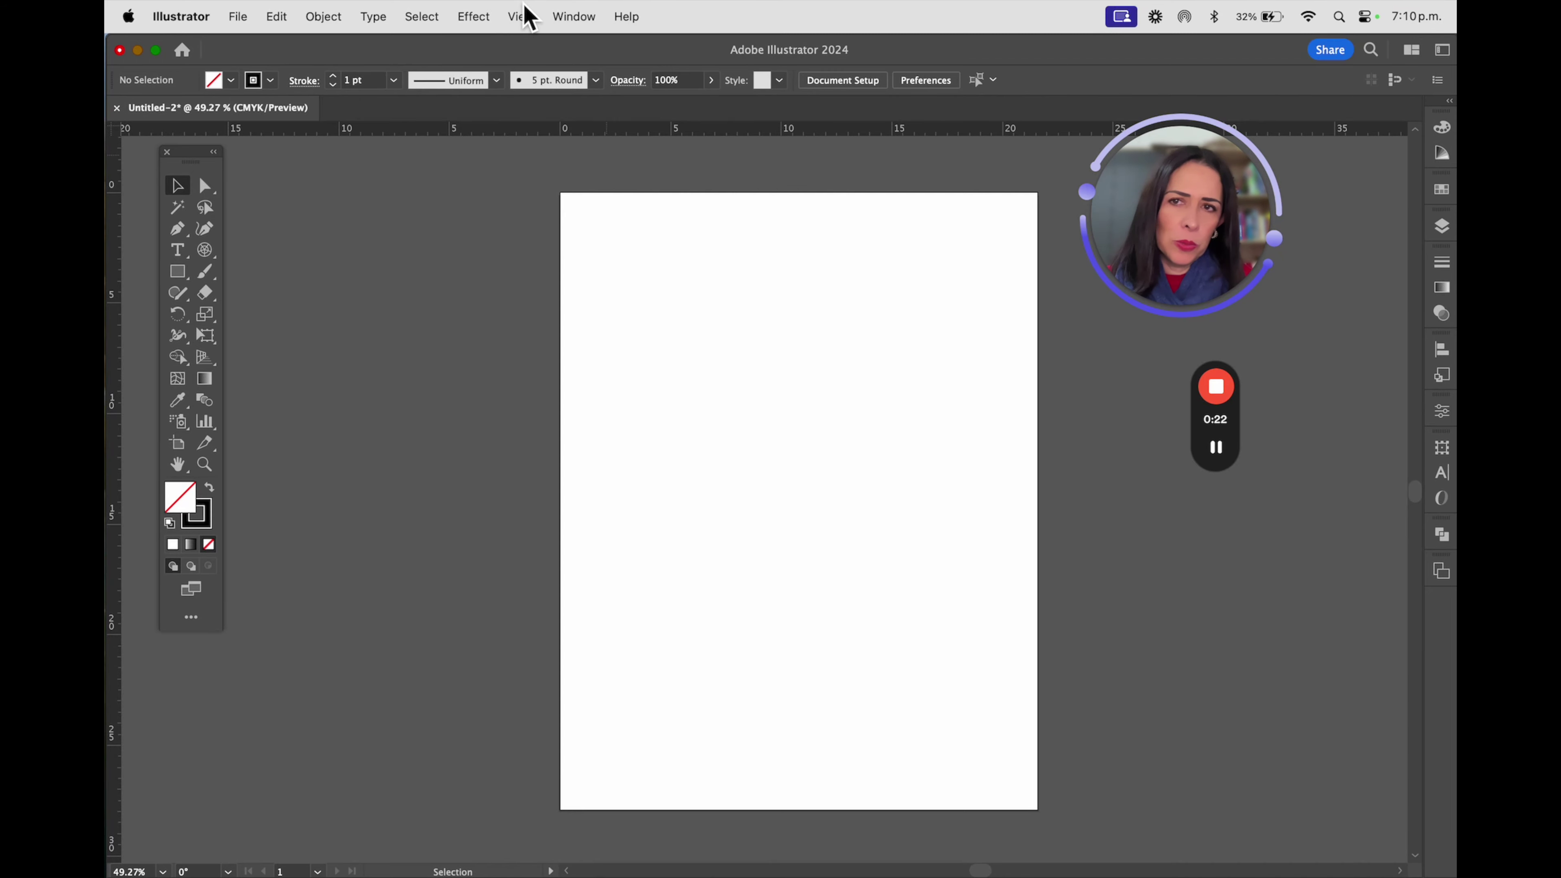
click(527, 17)
mouse_move(590, 861)
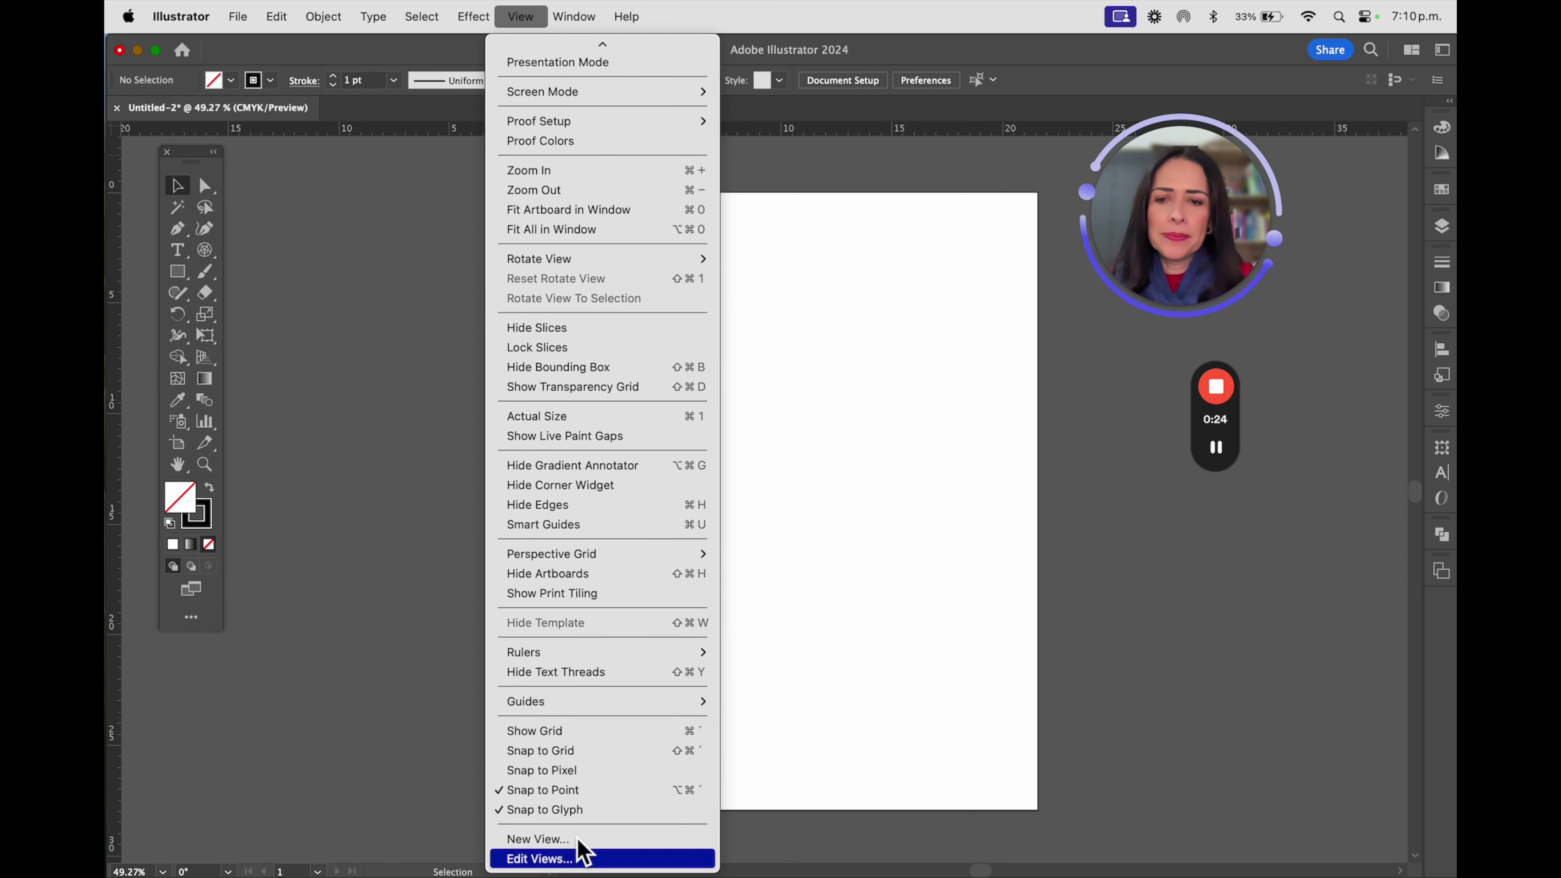
click(586, 732)
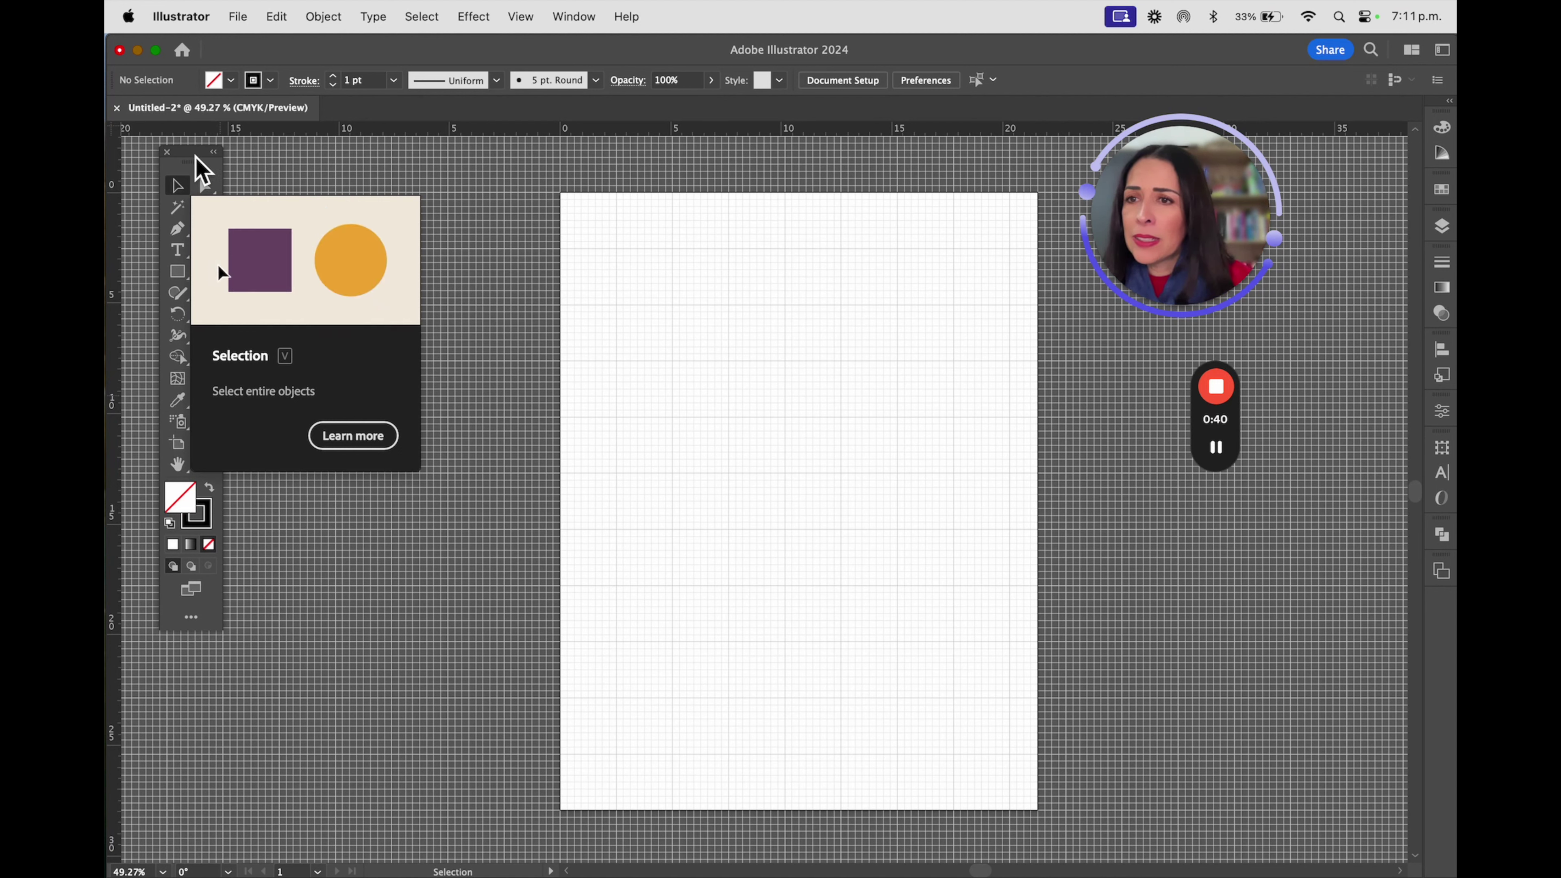
click(212, 152)
drag(209, 250, 310, 254)
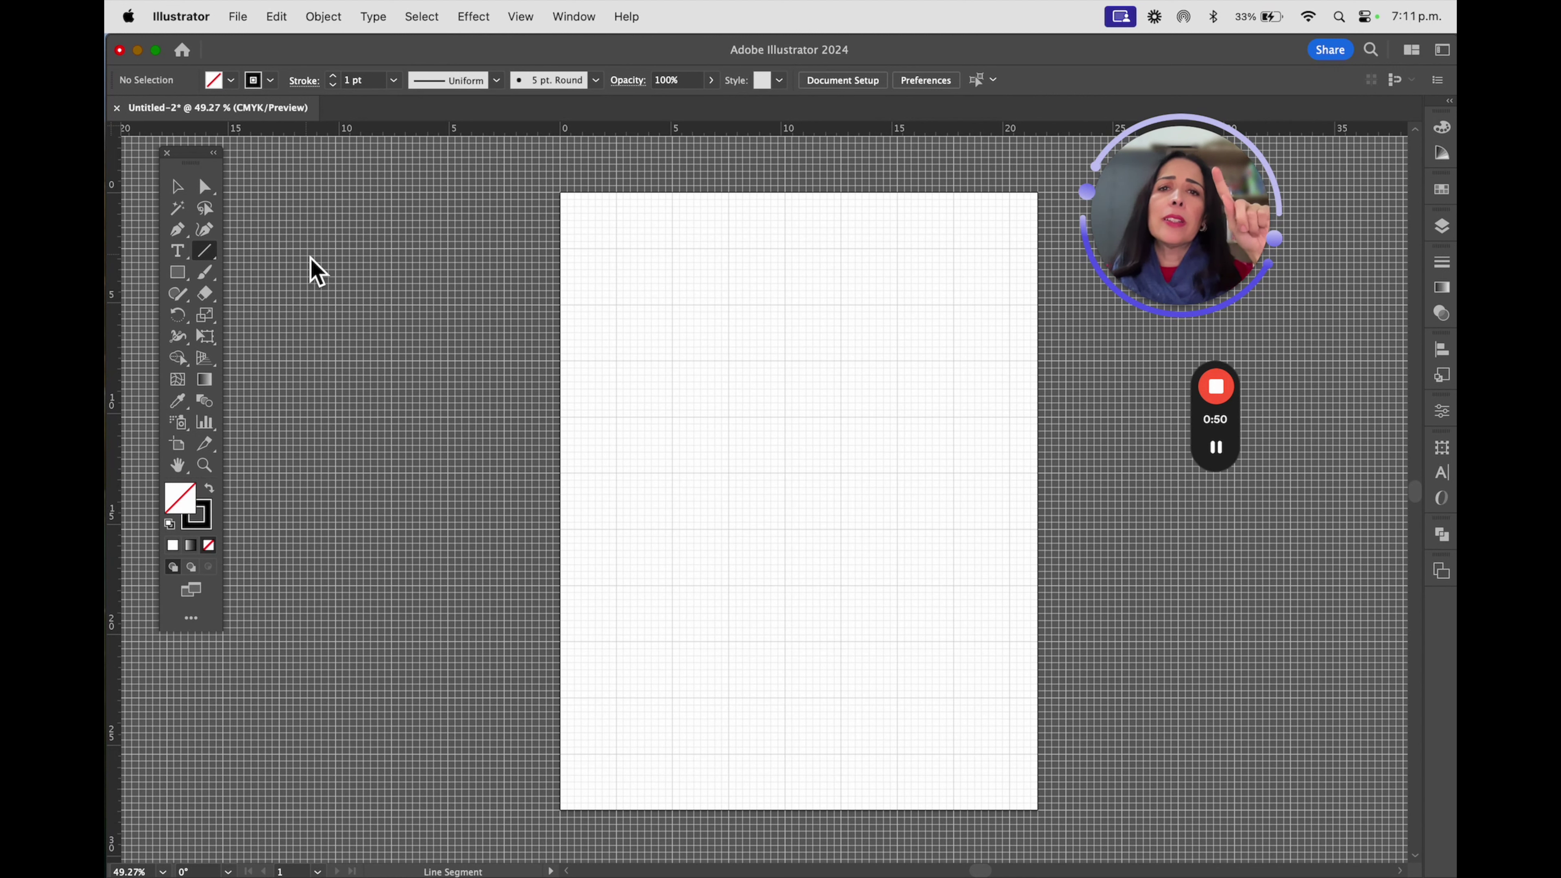
drag(204, 250, 328, 327)
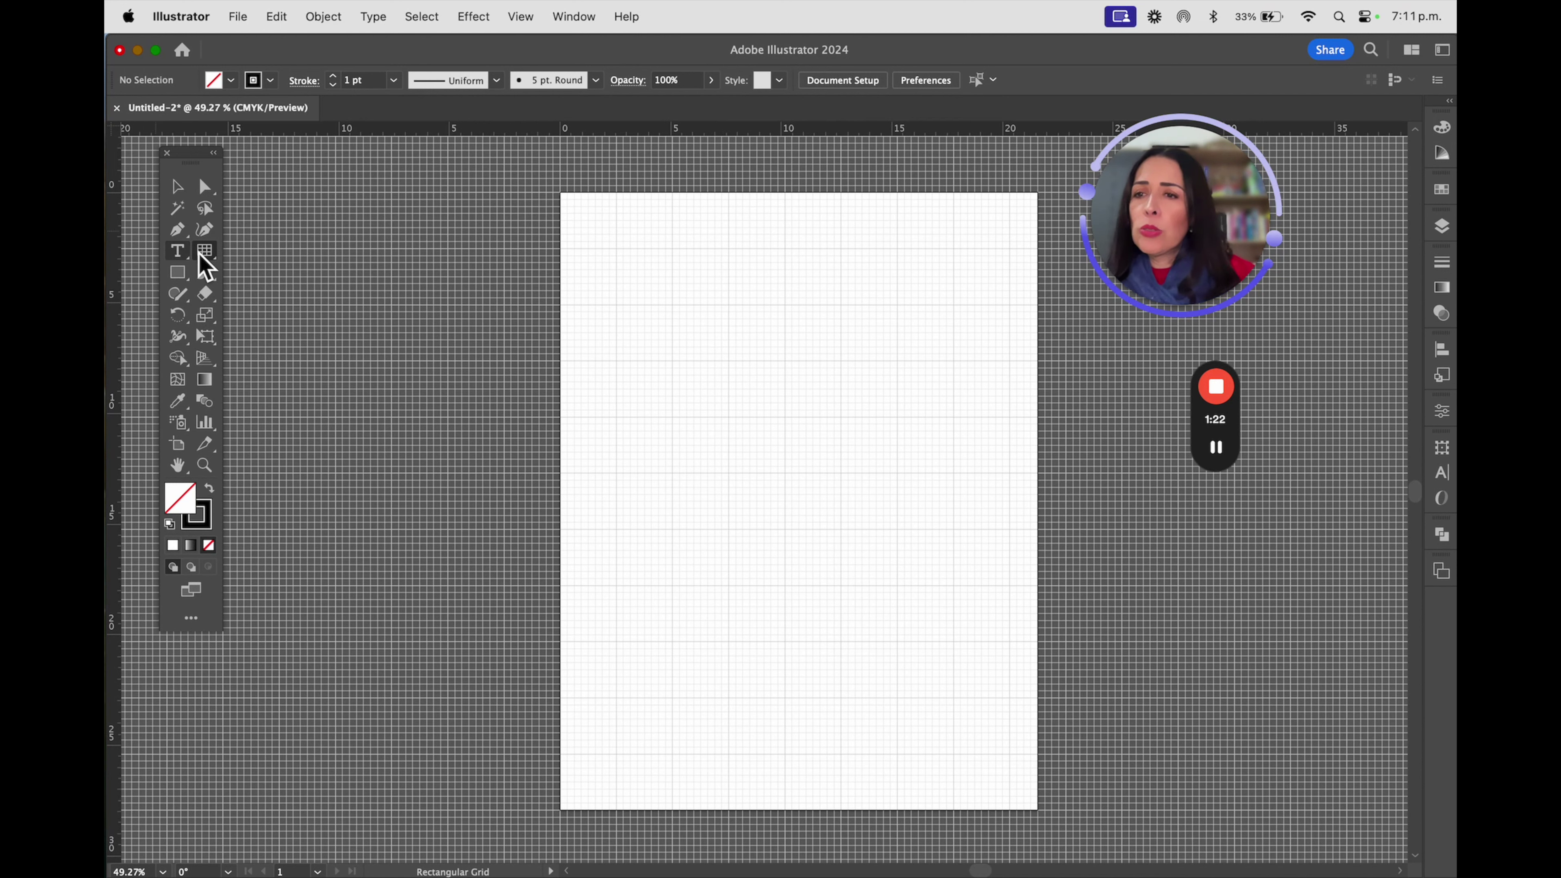
Draw an open square-wave path with the Pen tool across the artboard's upper part, using straight segments about 2.5 cm long
click(181, 234)
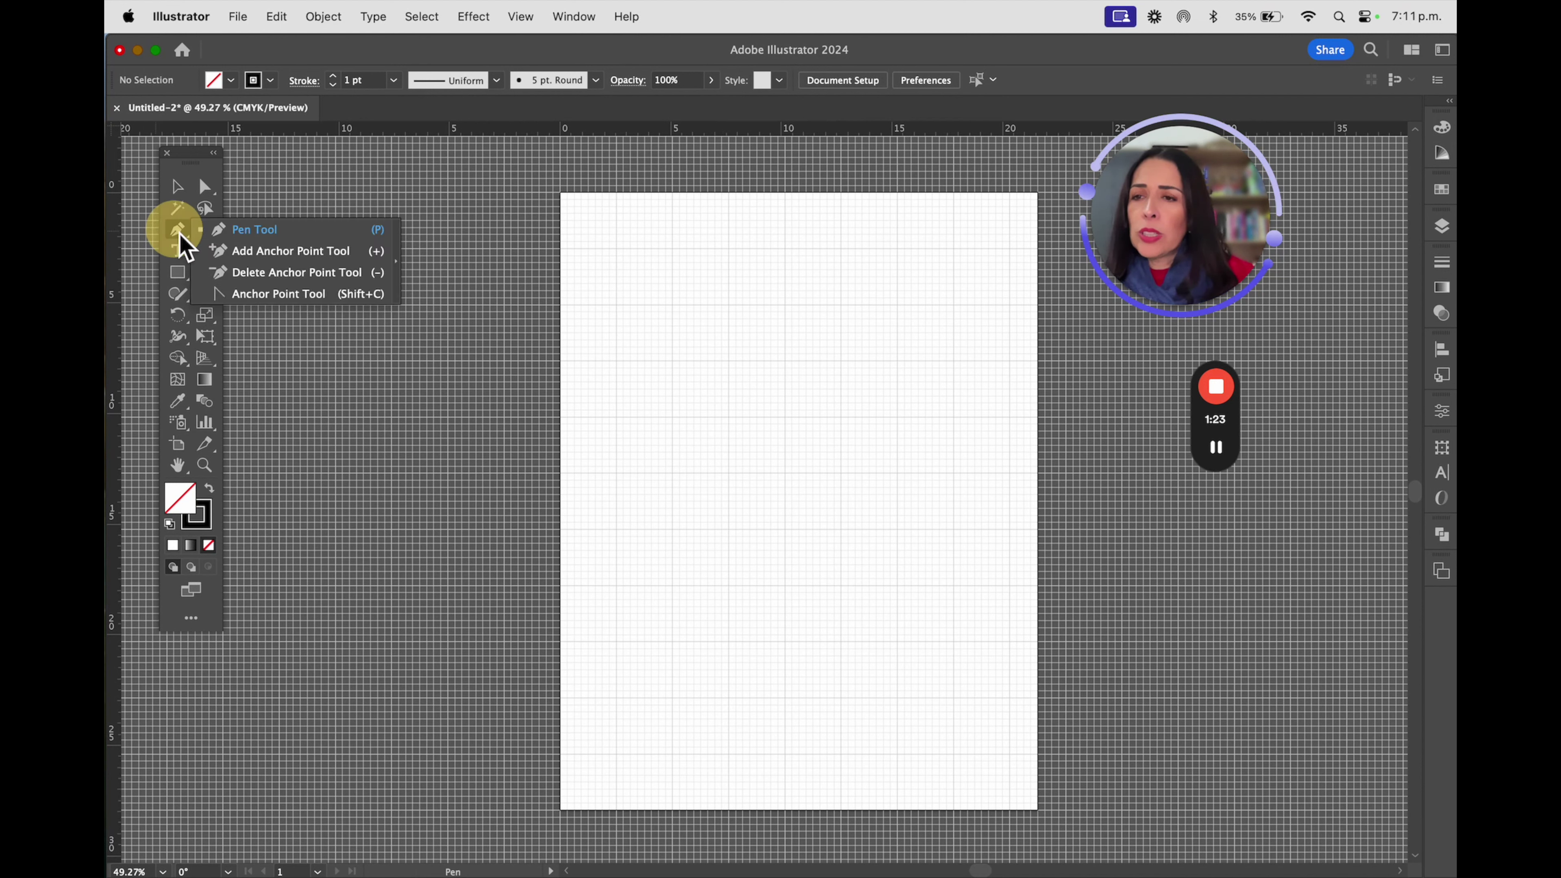
click(244, 231)
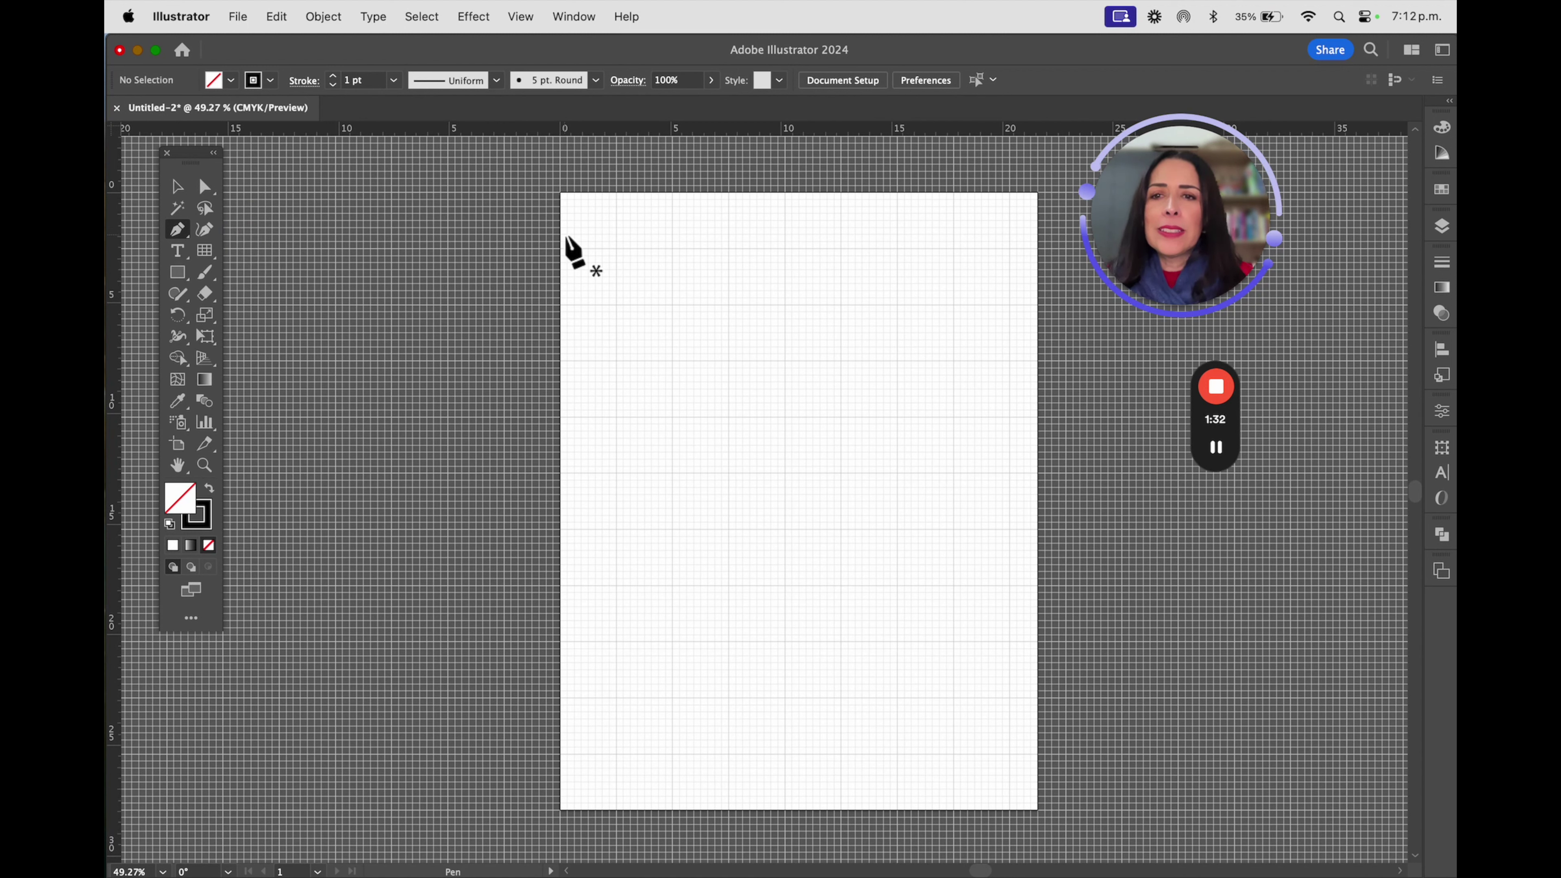
click(614, 247)
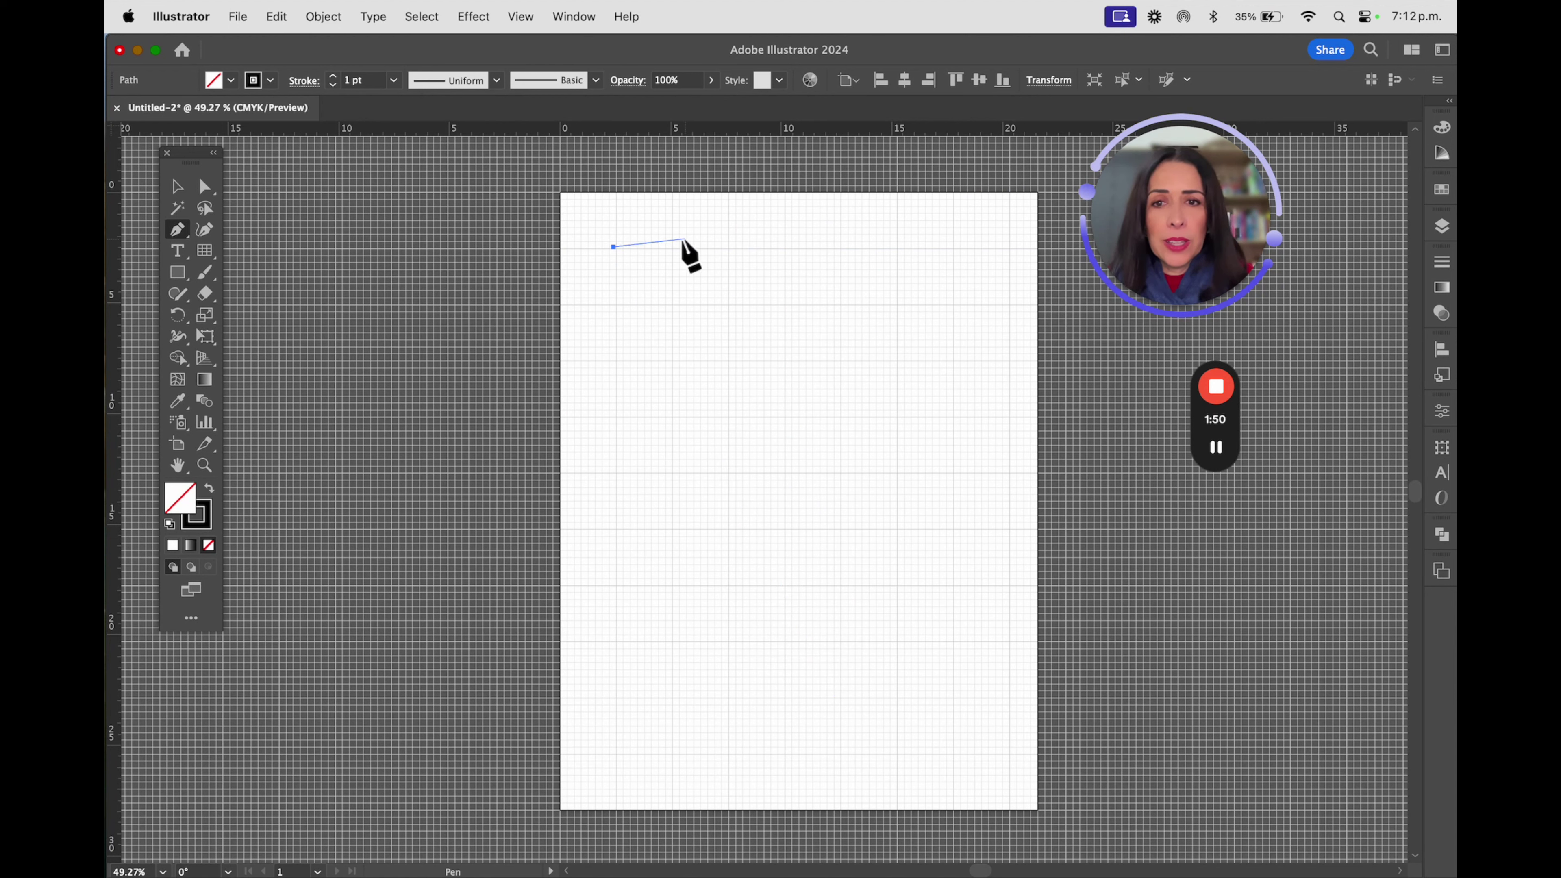
click(673, 247)
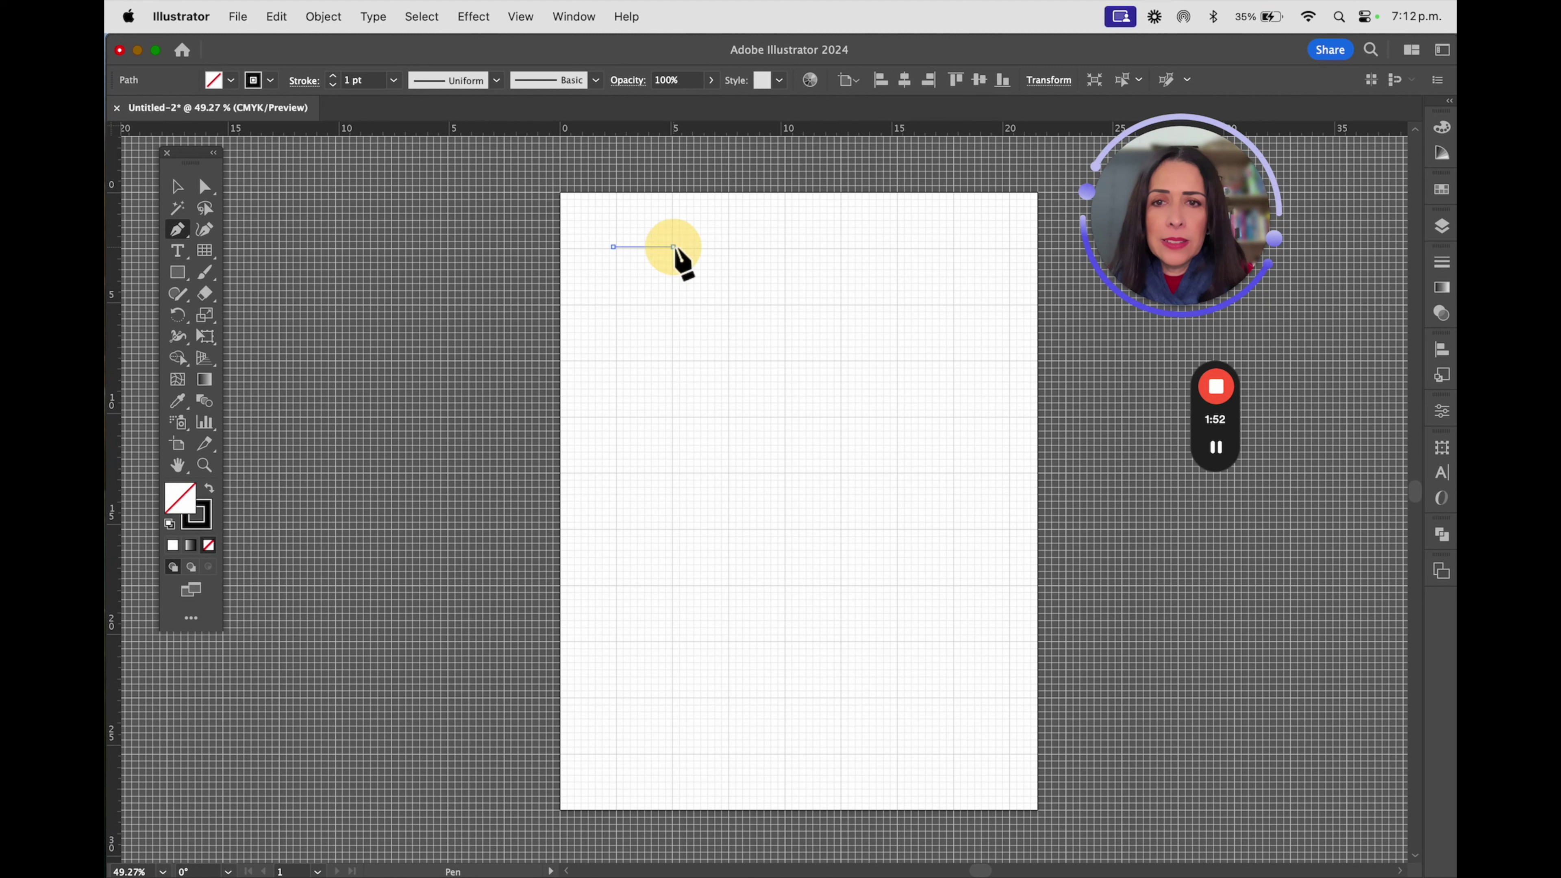
click(672, 303)
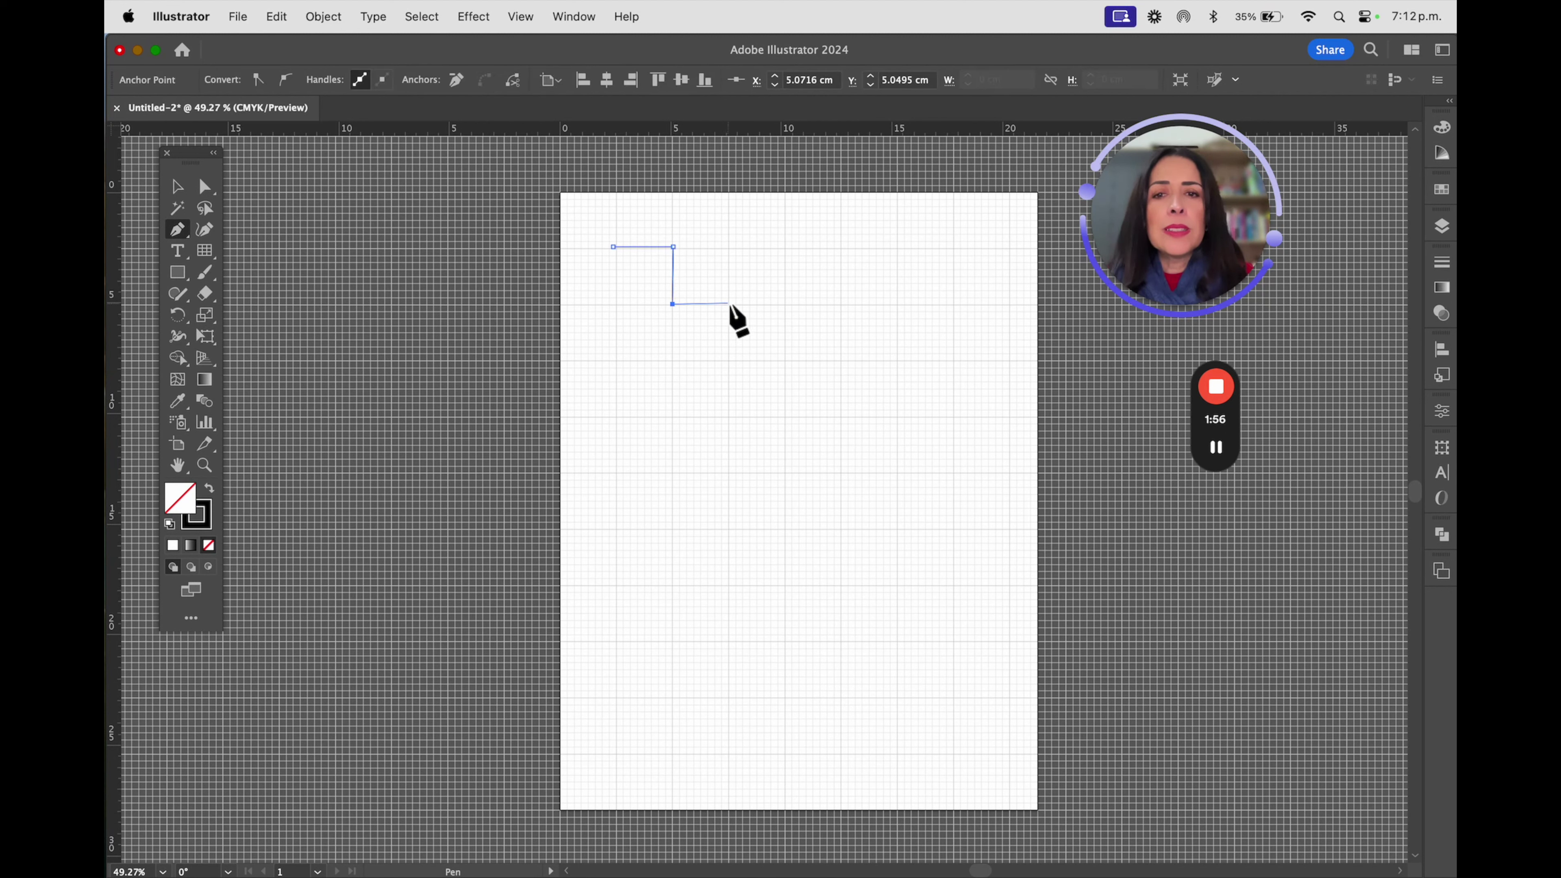
click(728, 304)
click(728, 248)
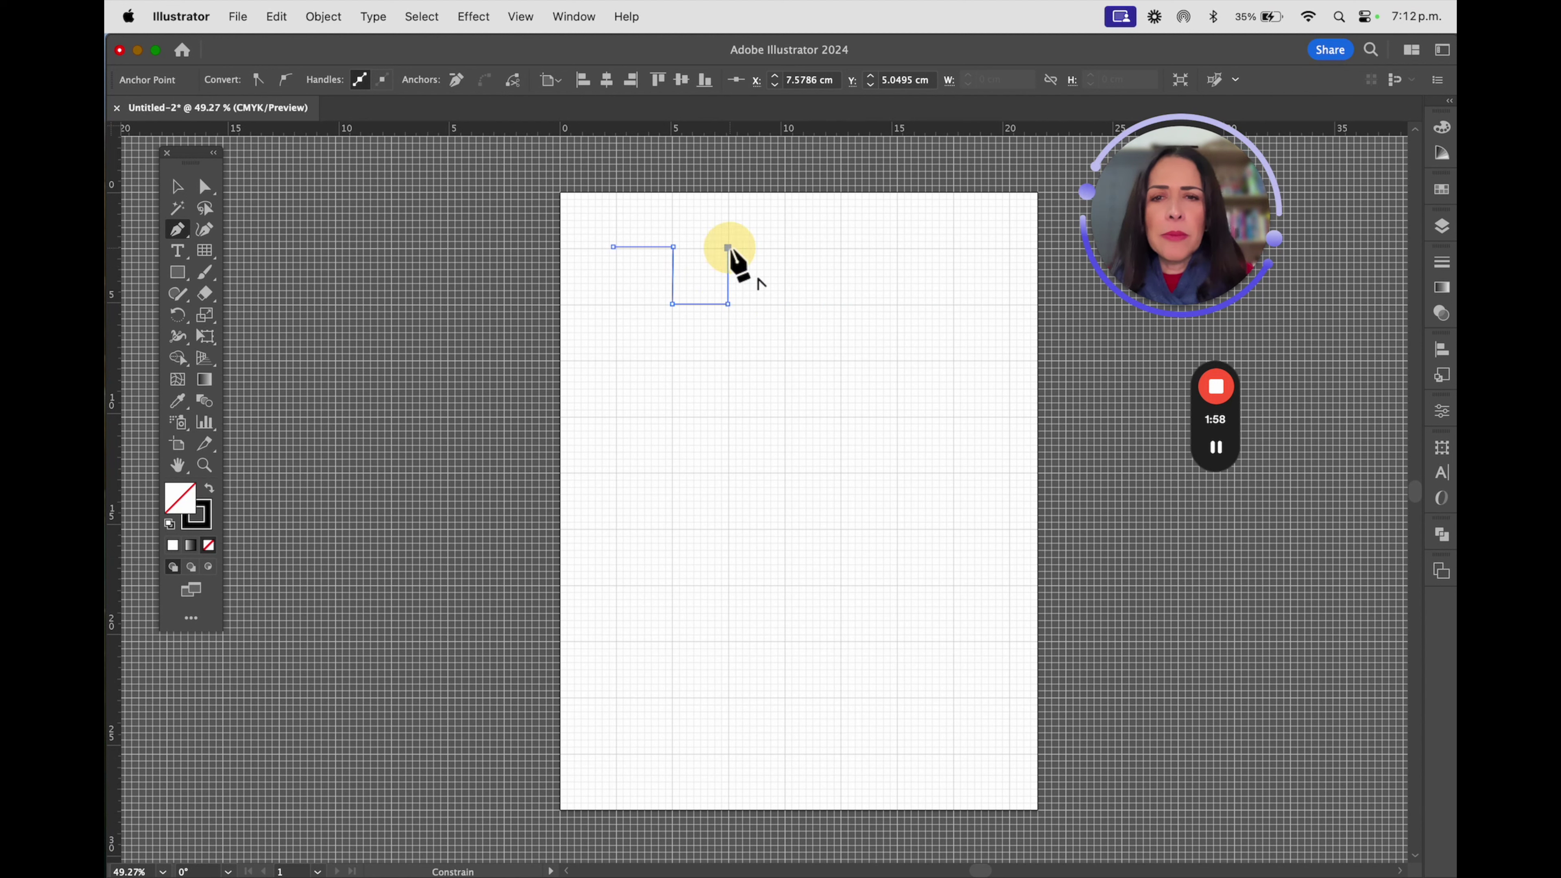
shift+click(783, 247)
shift+click(783, 303)
shift+click(839, 303)
shift+click(840, 245)
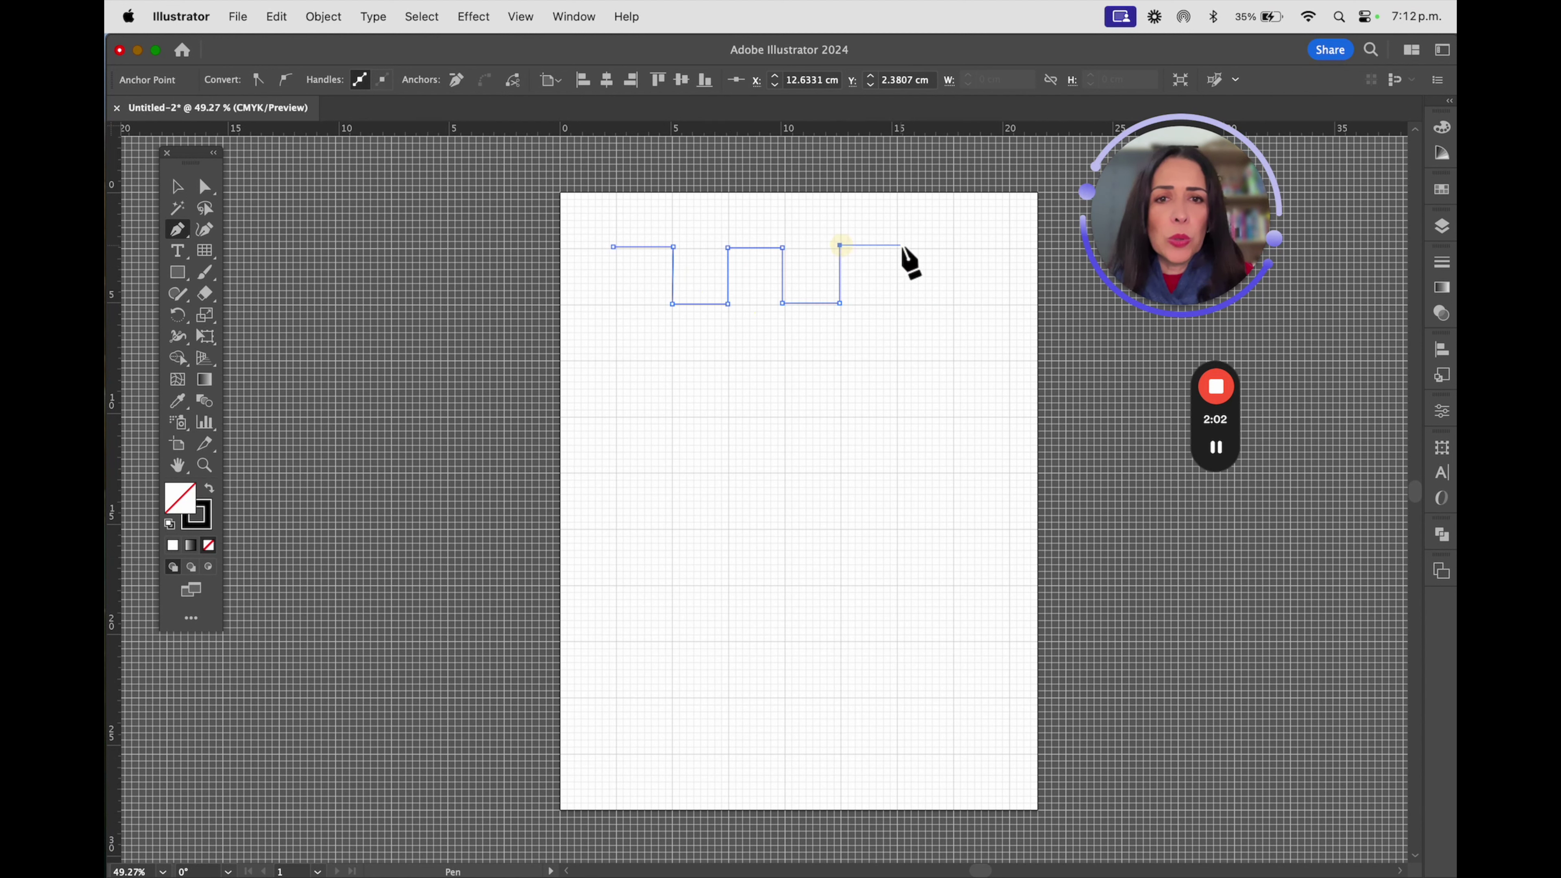
shift+click(898, 244)
shift+click(898, 305)
shift+click(953, 305)
shift+click(953, 247)
shift+click(1006, 248)
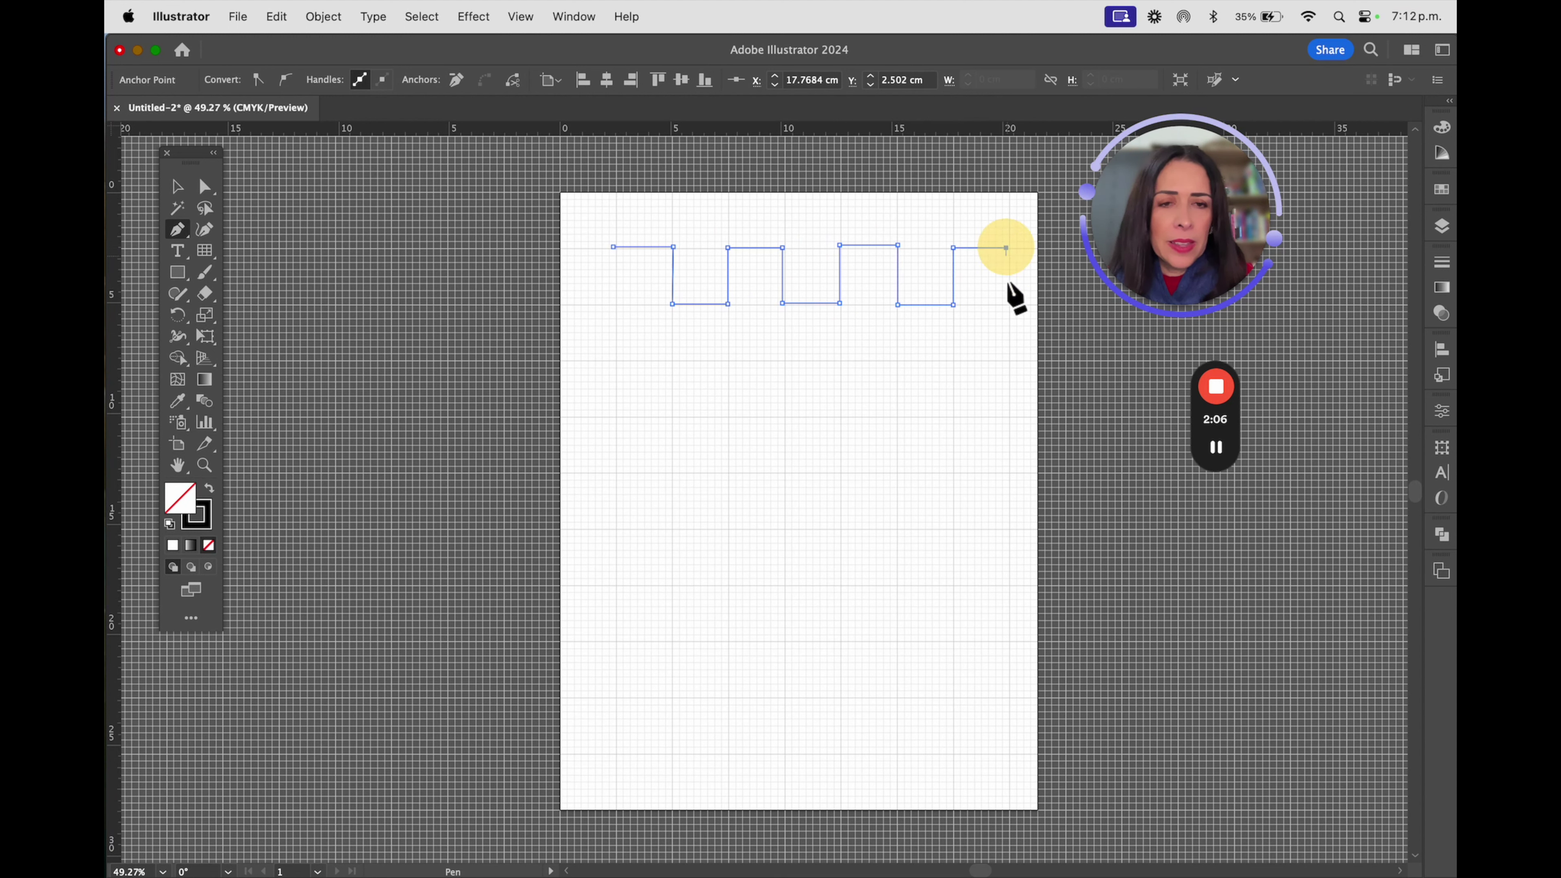
shift+click(1006, 302)
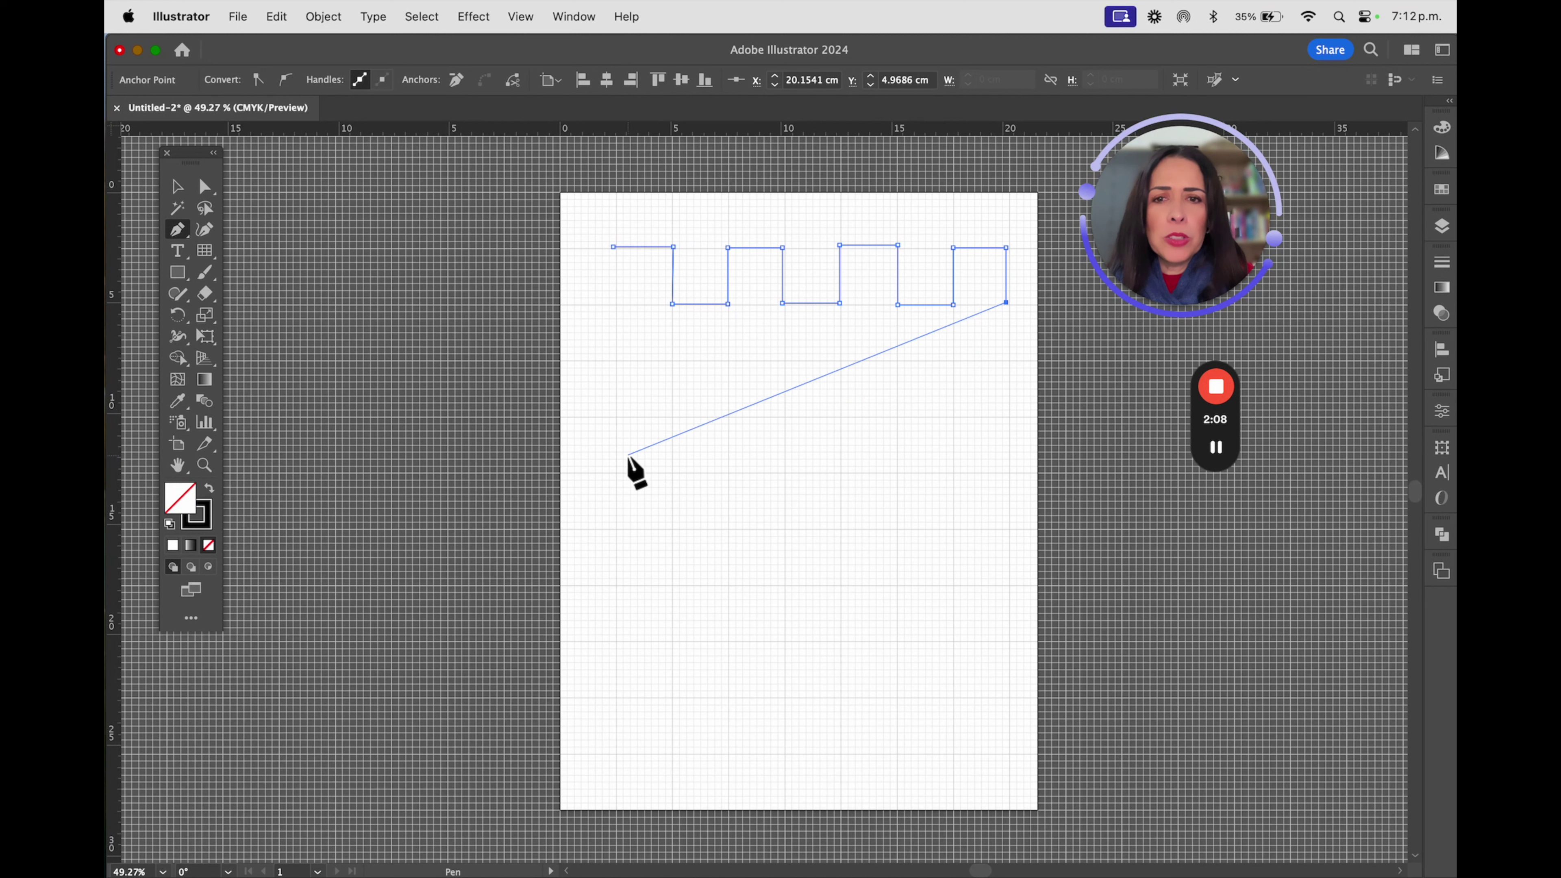
click(612, 419)
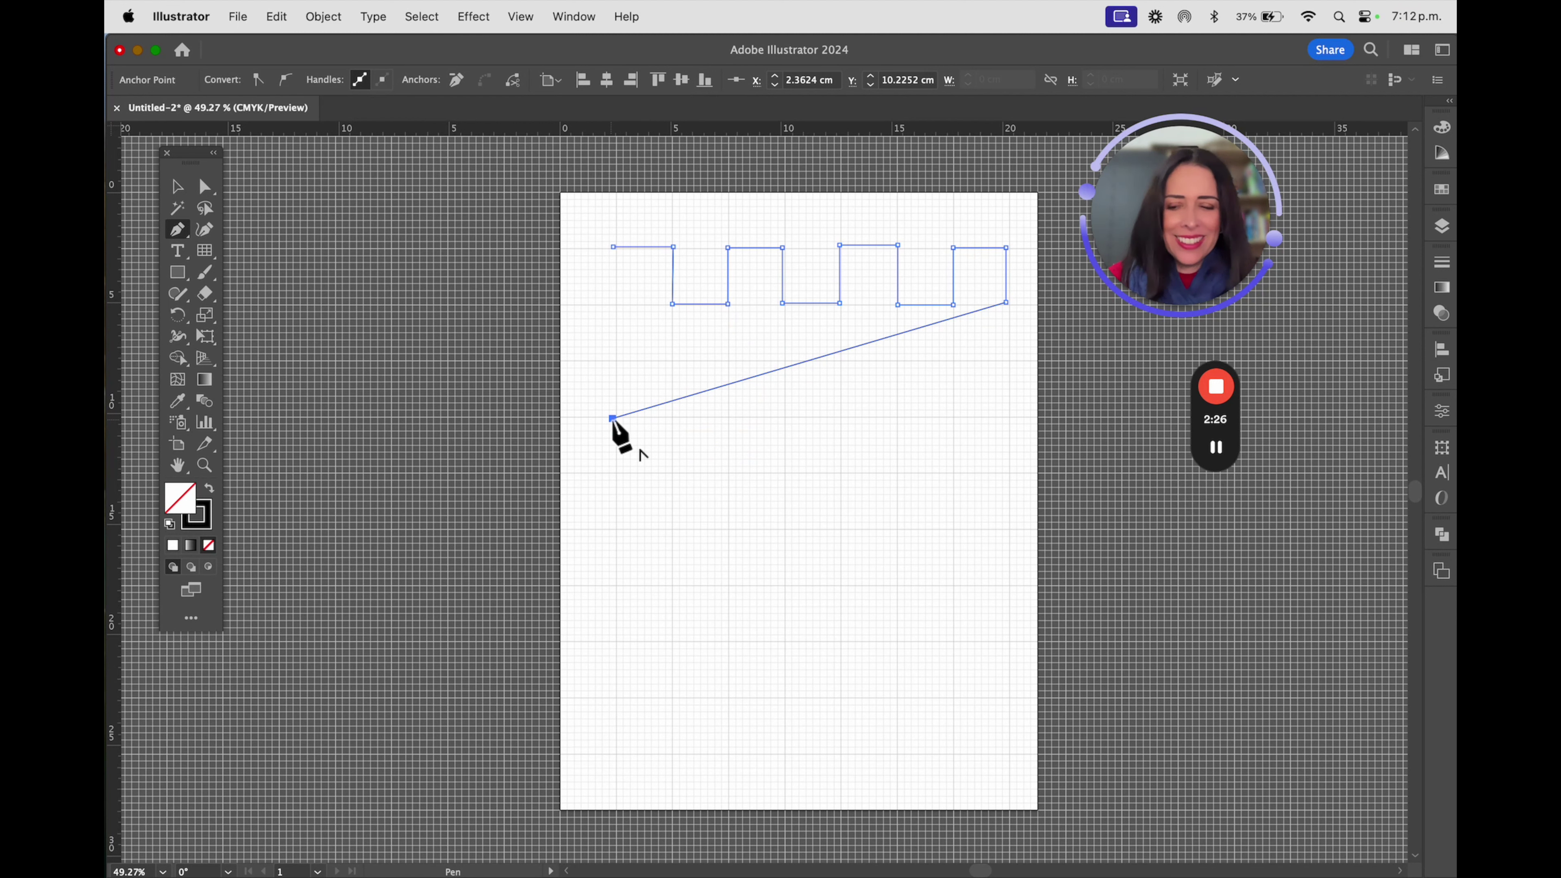
key(super+z)
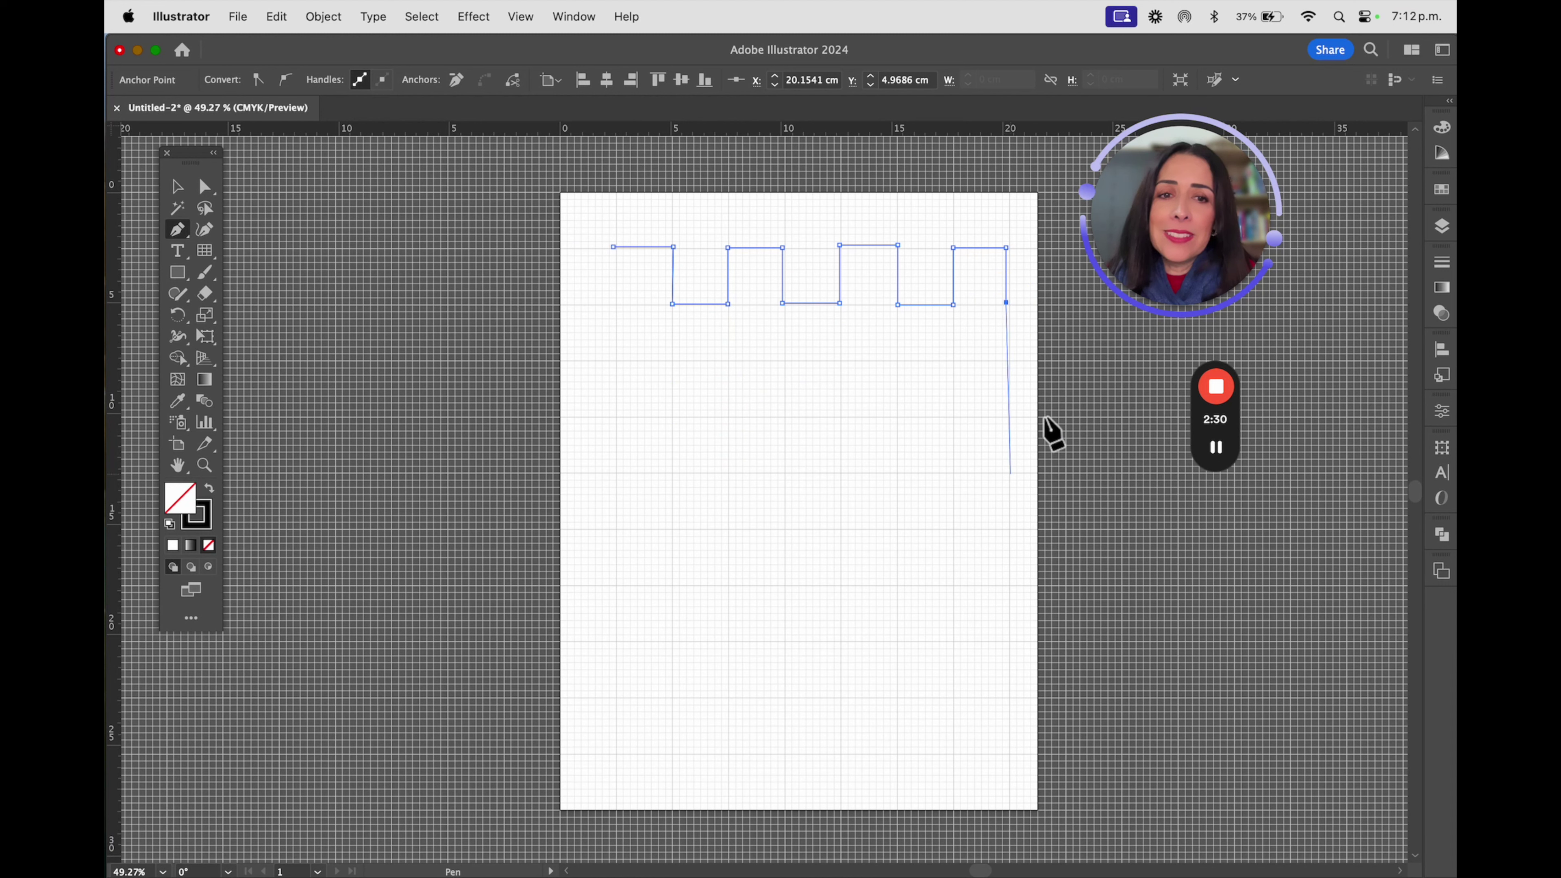
key(Escape)
click(1006, 303)
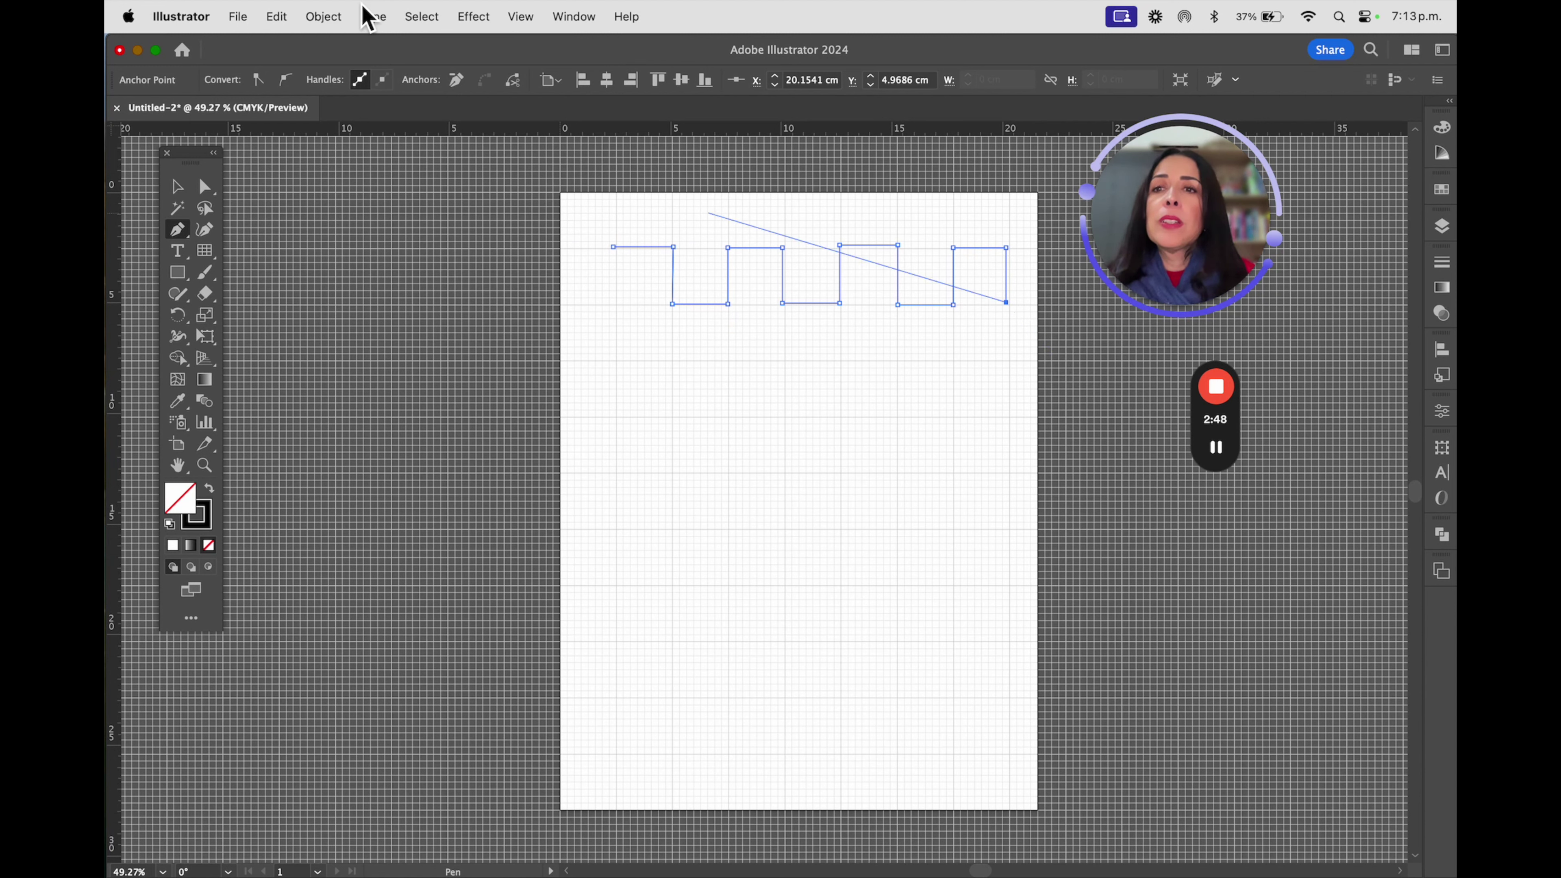
Deselect the square-wave path and draw an open zigzag of seven diagonal segments below it, about 2.5 cm high, ending the path
click(440, 18)
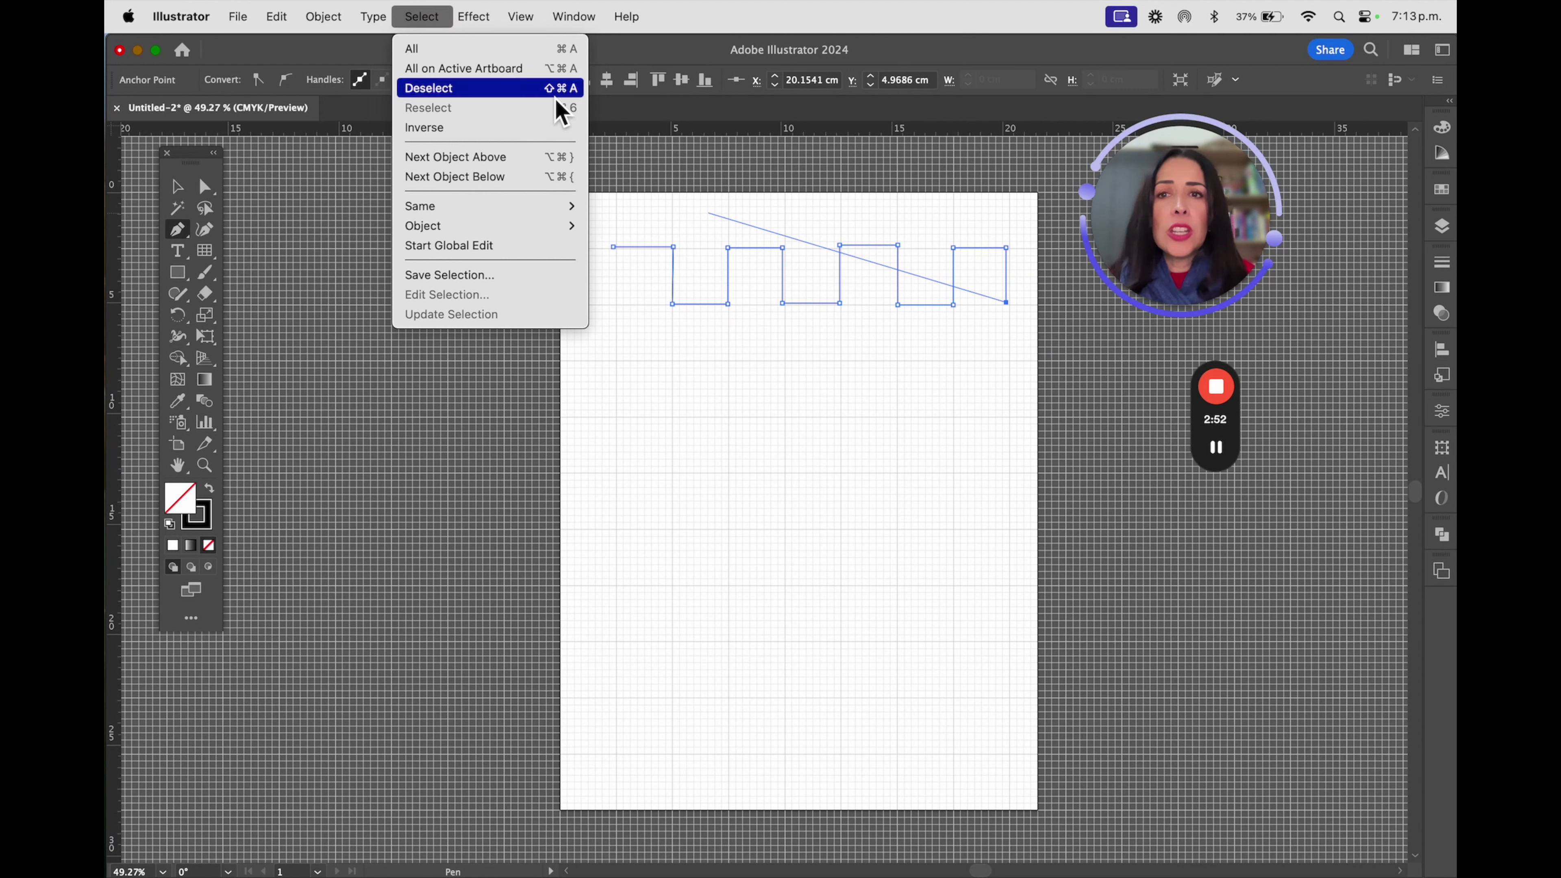
click(570, 89)
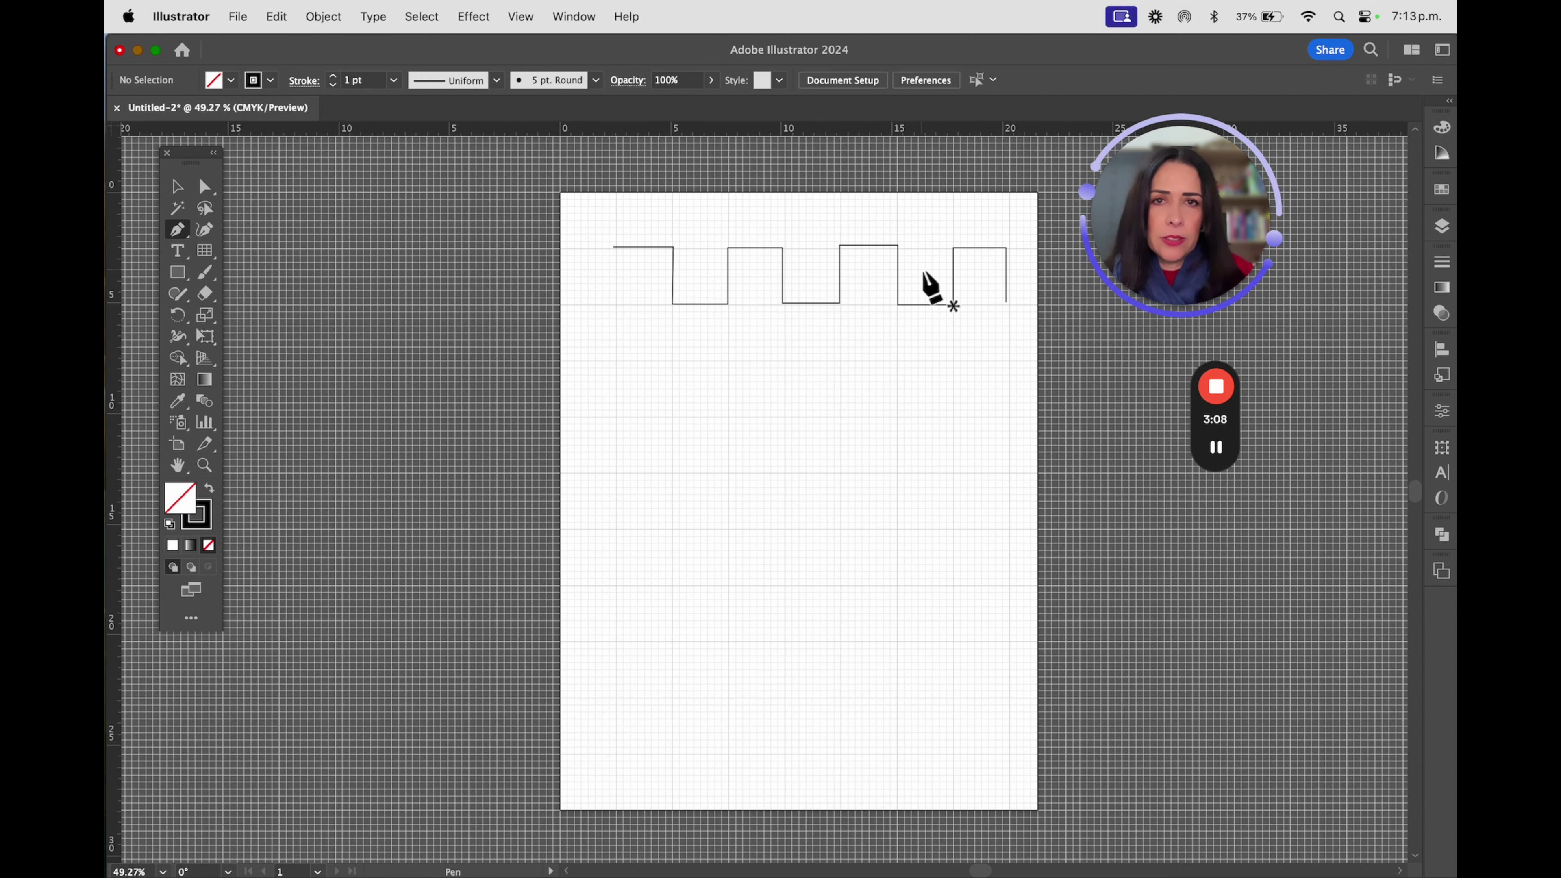
click(614, 359)
click(670, 421)
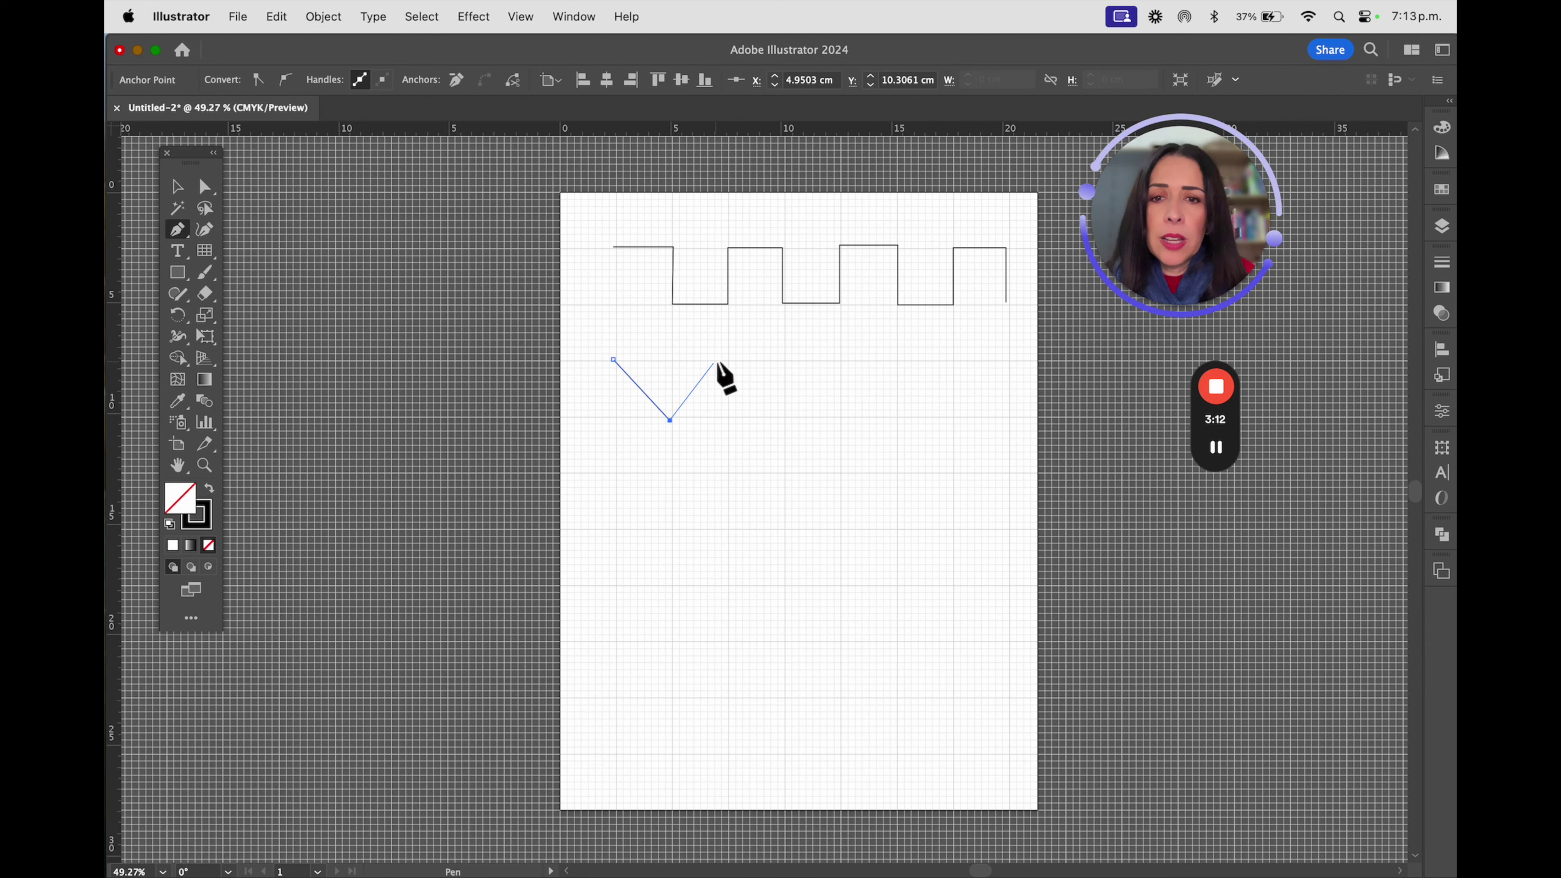
click(727, 358)
click(786, 422)
click(835, 359)
click(896, 420)
click(945, 358)
click(1007, 416)
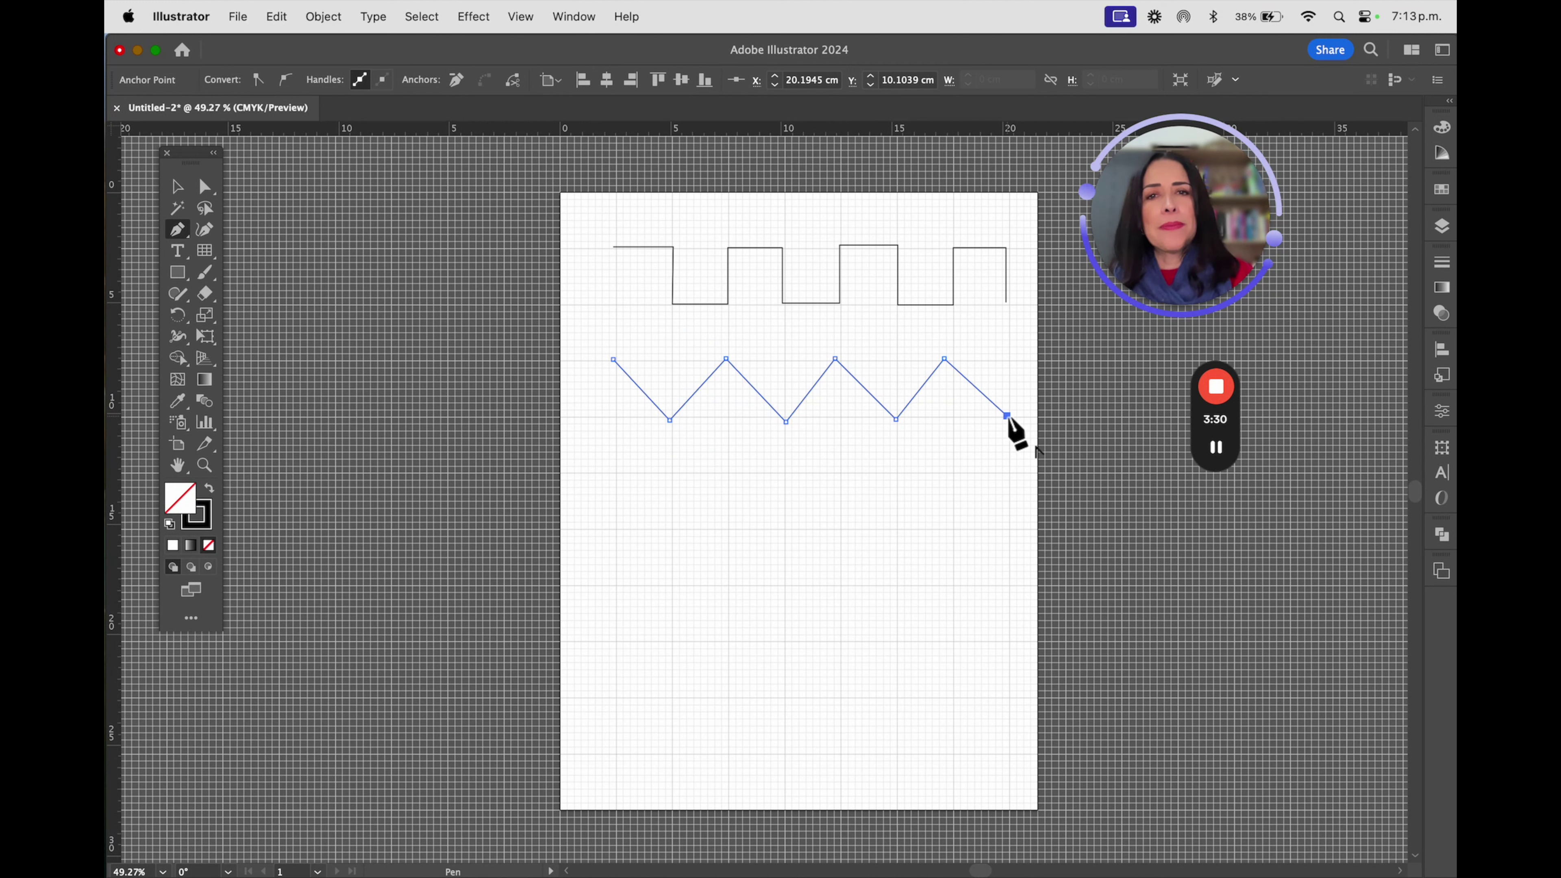
super+click(1011, 430)
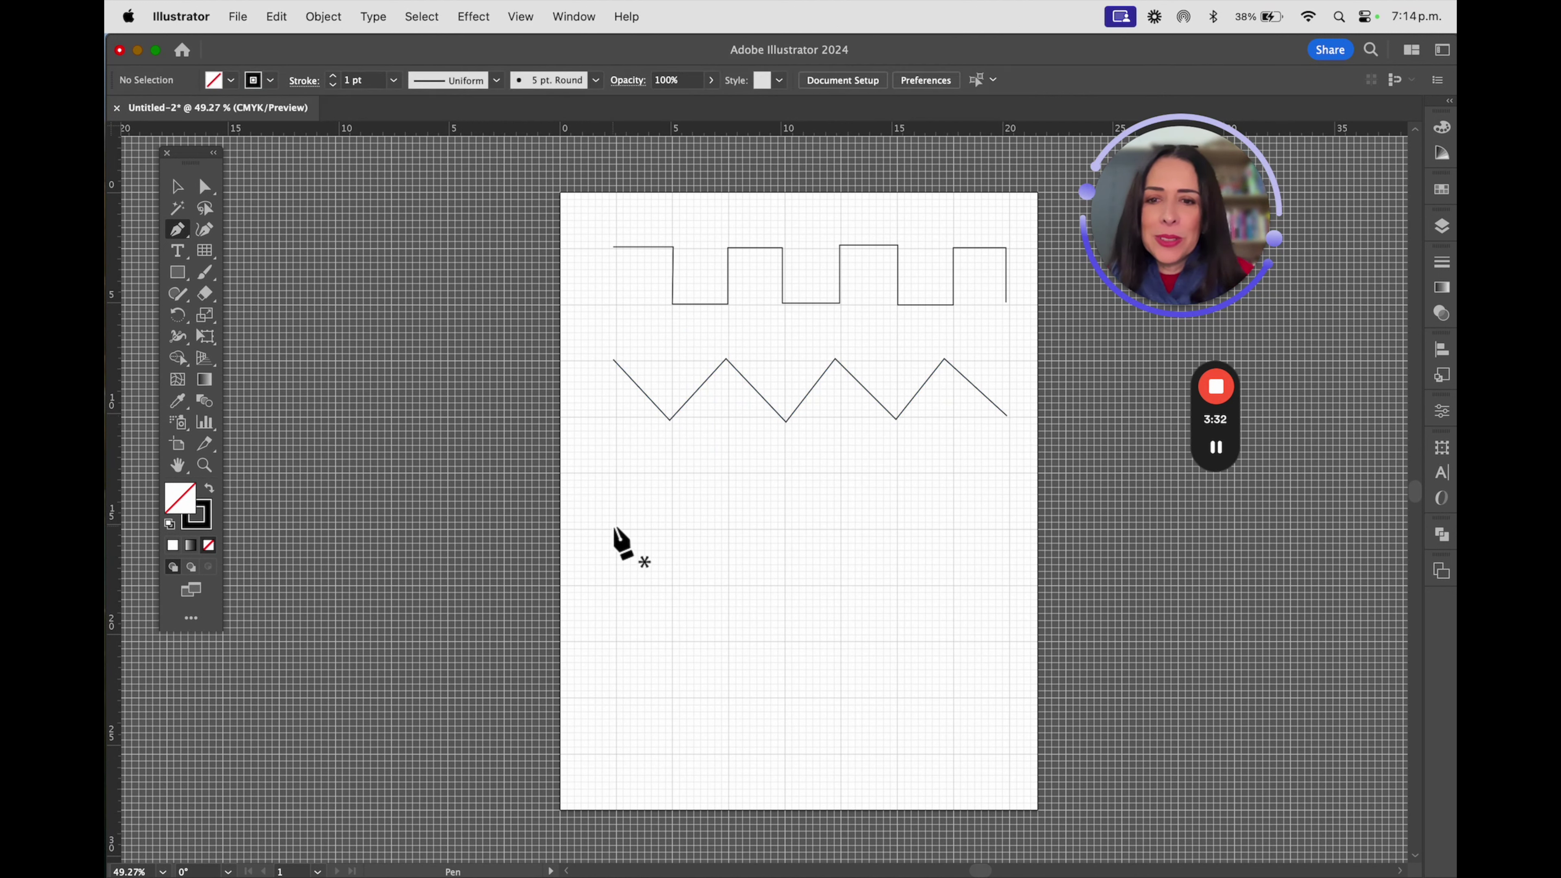
Draw an open sawtooth path of seven teeth below the zigzag, each about 2.5 cm wide and high, and end the path
click(614, 526)
click(669, 473)
click(669, 528)
click(727, 471)
click(727, 526)
click(782, 471)
click(781, 525)
click(839, 467)
click(839, 528)
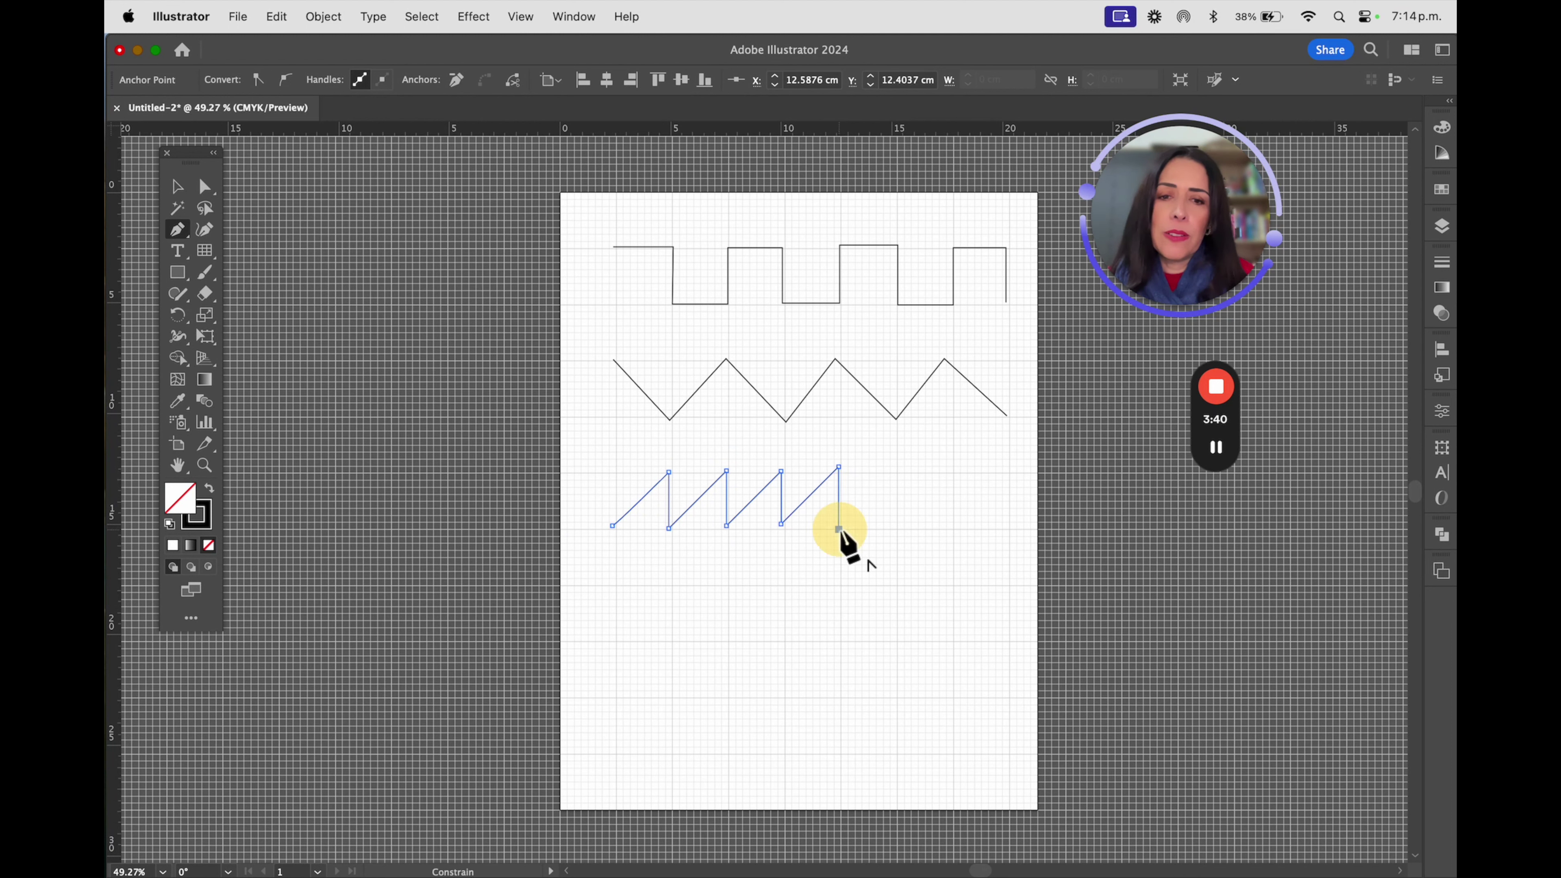
click(896, 472)
click(896, 529)
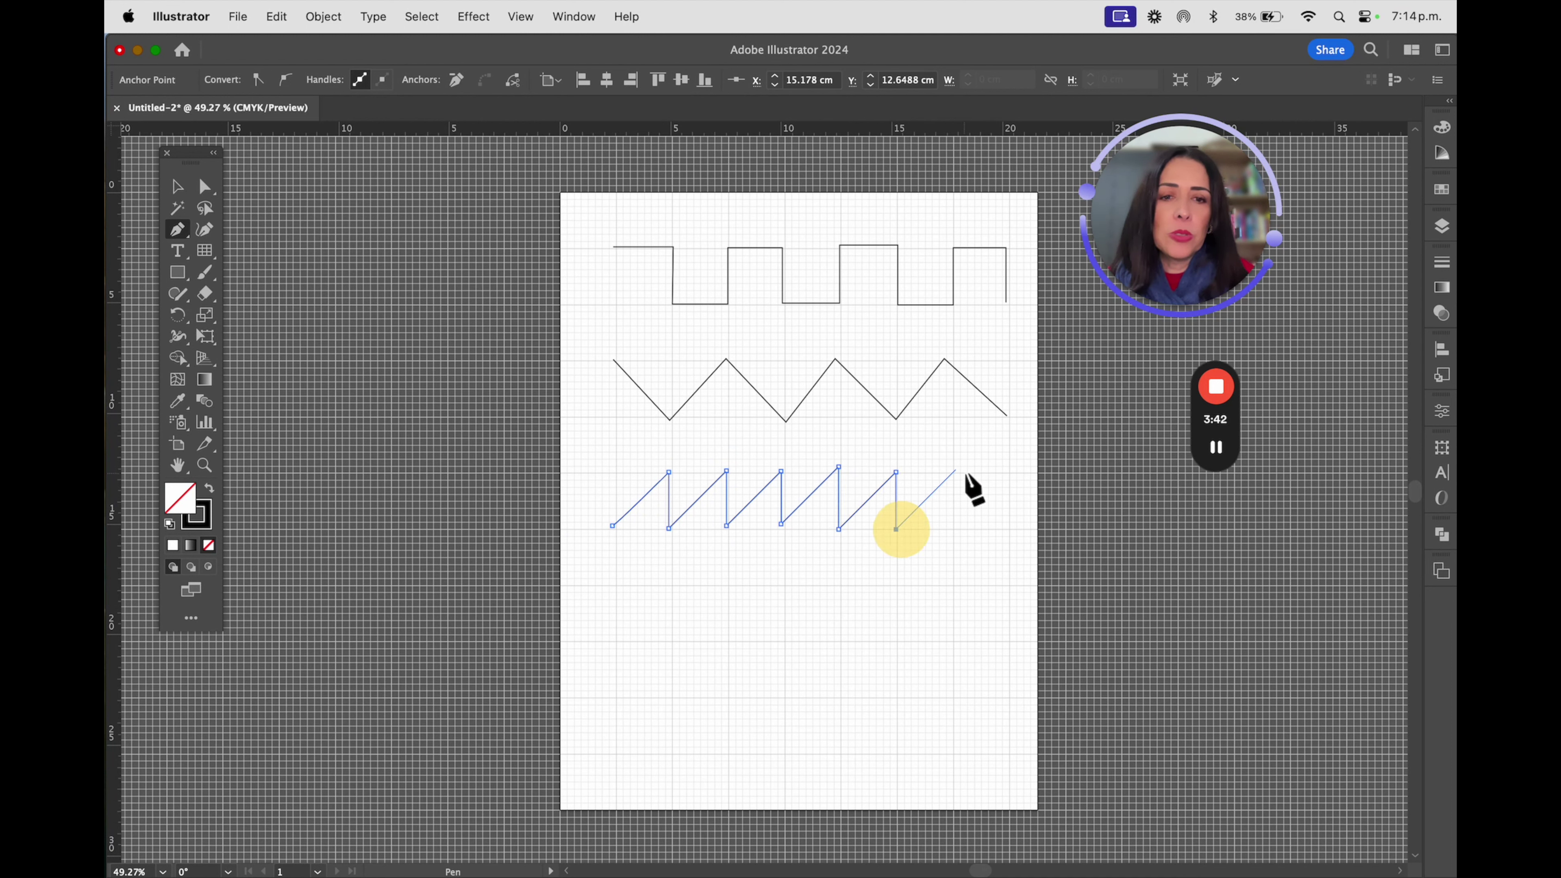
click(954, 471)
click(954, 528)
click(1012, 470)
click(1012, 529)
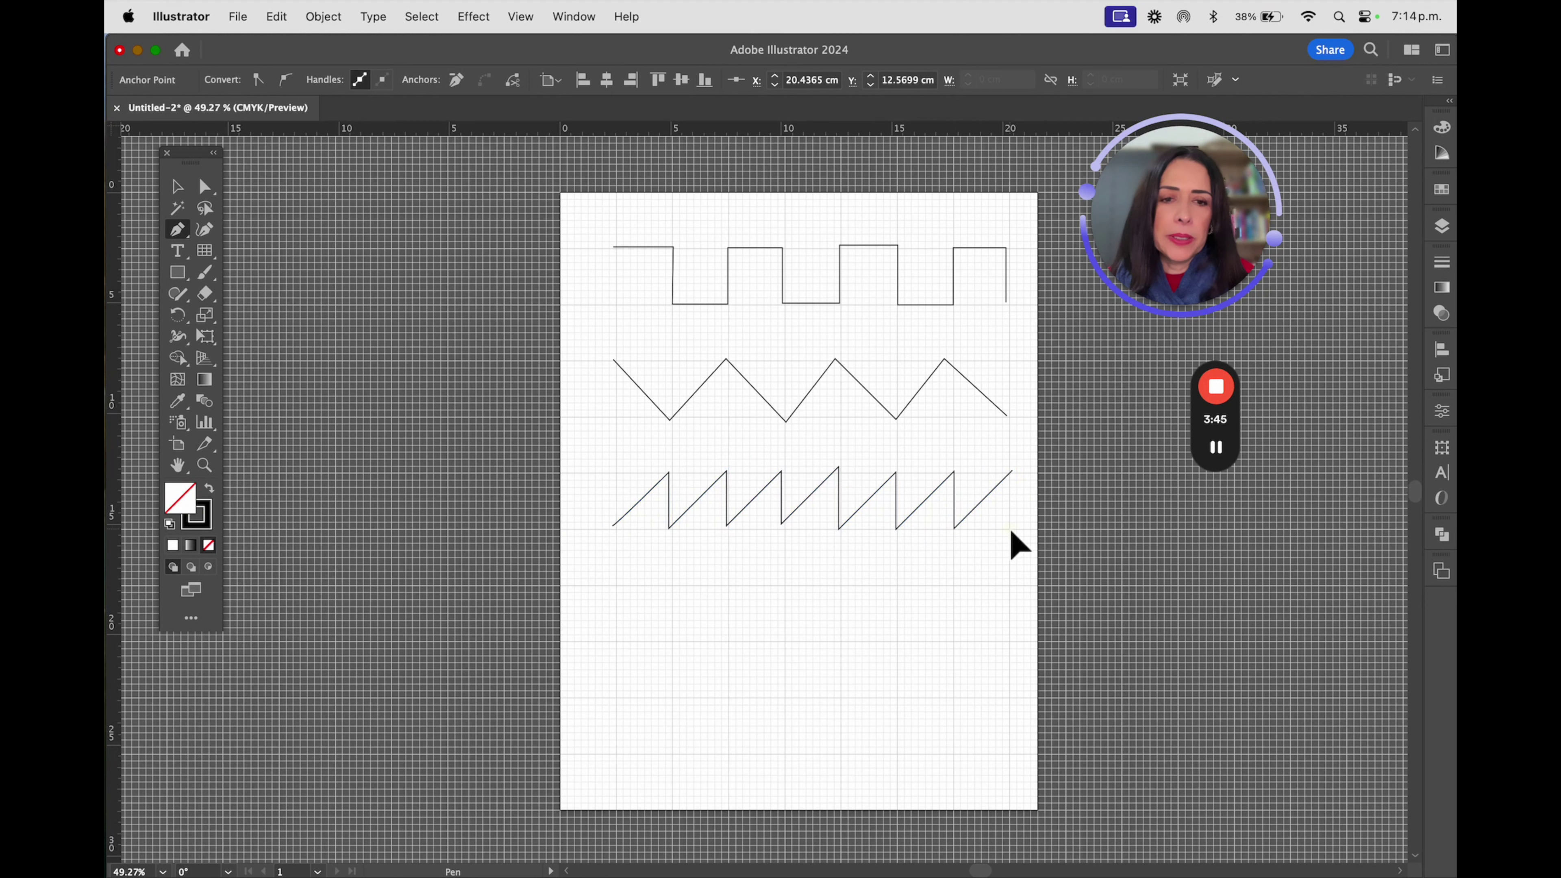
super+click(1062, 551)
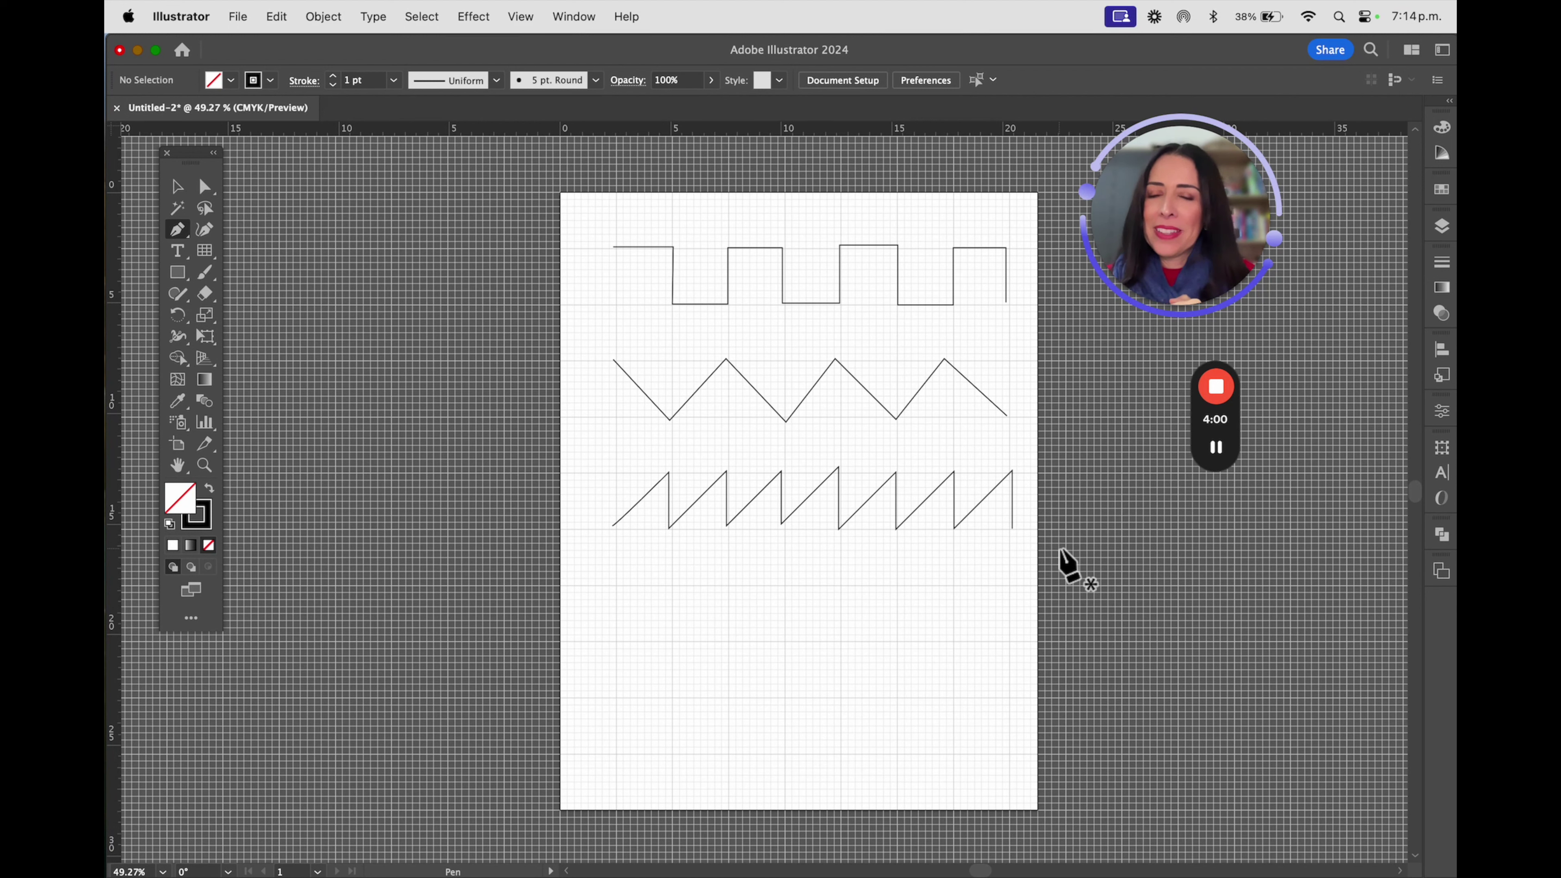
Draw an open scalloped path of three and a half U-shaped curves below the sawtooth, each about 5 cm wide and 2.5 cm deep, and end it
click(616, 585)
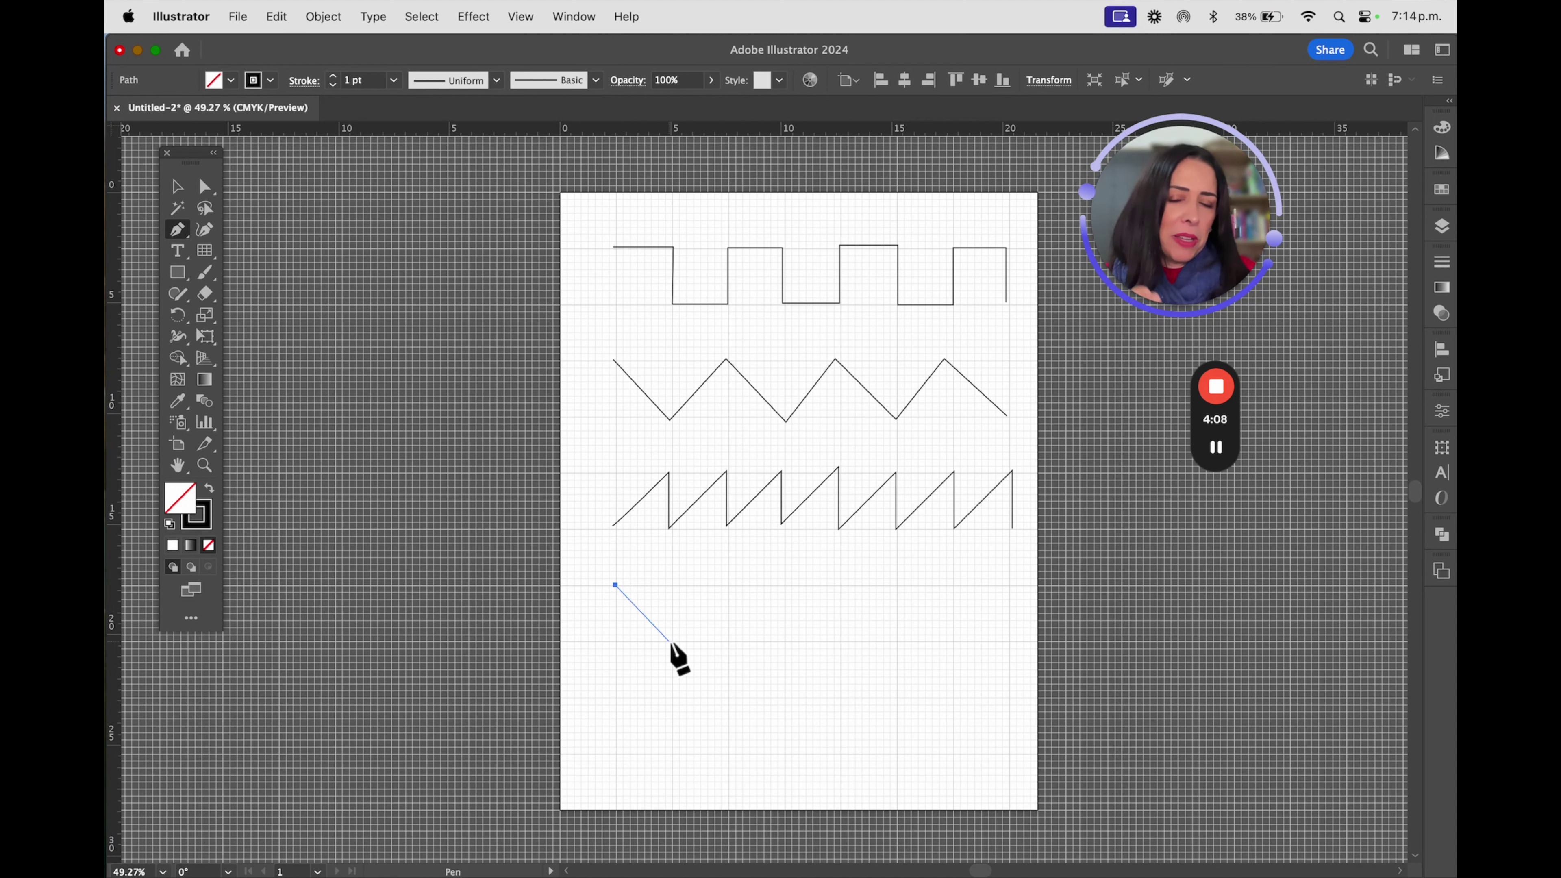
drag(669, 641, 736, 642)
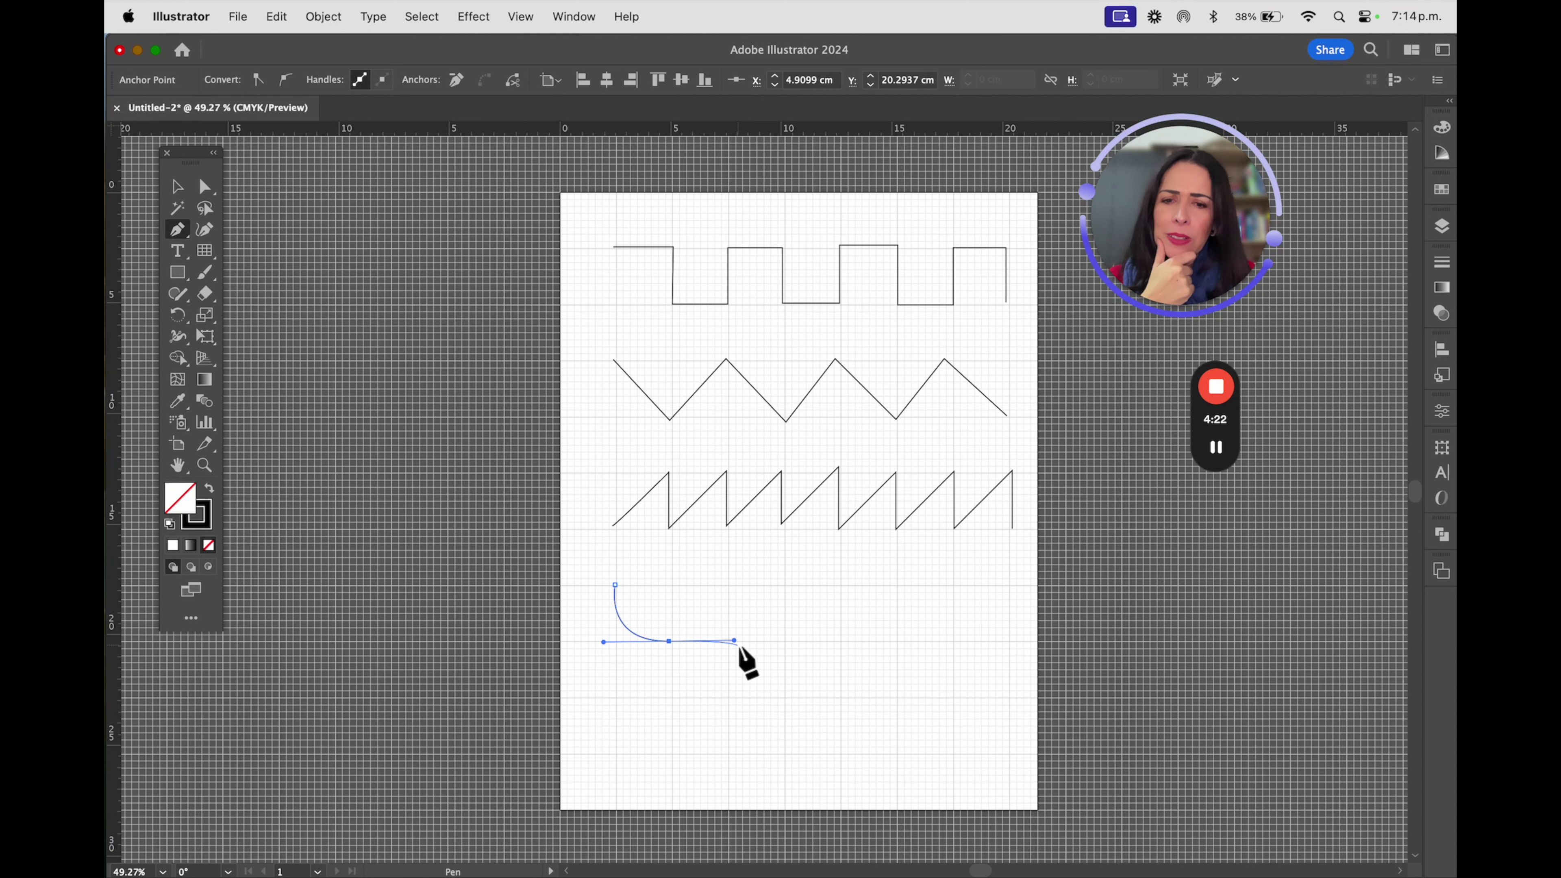
click(731, 582)
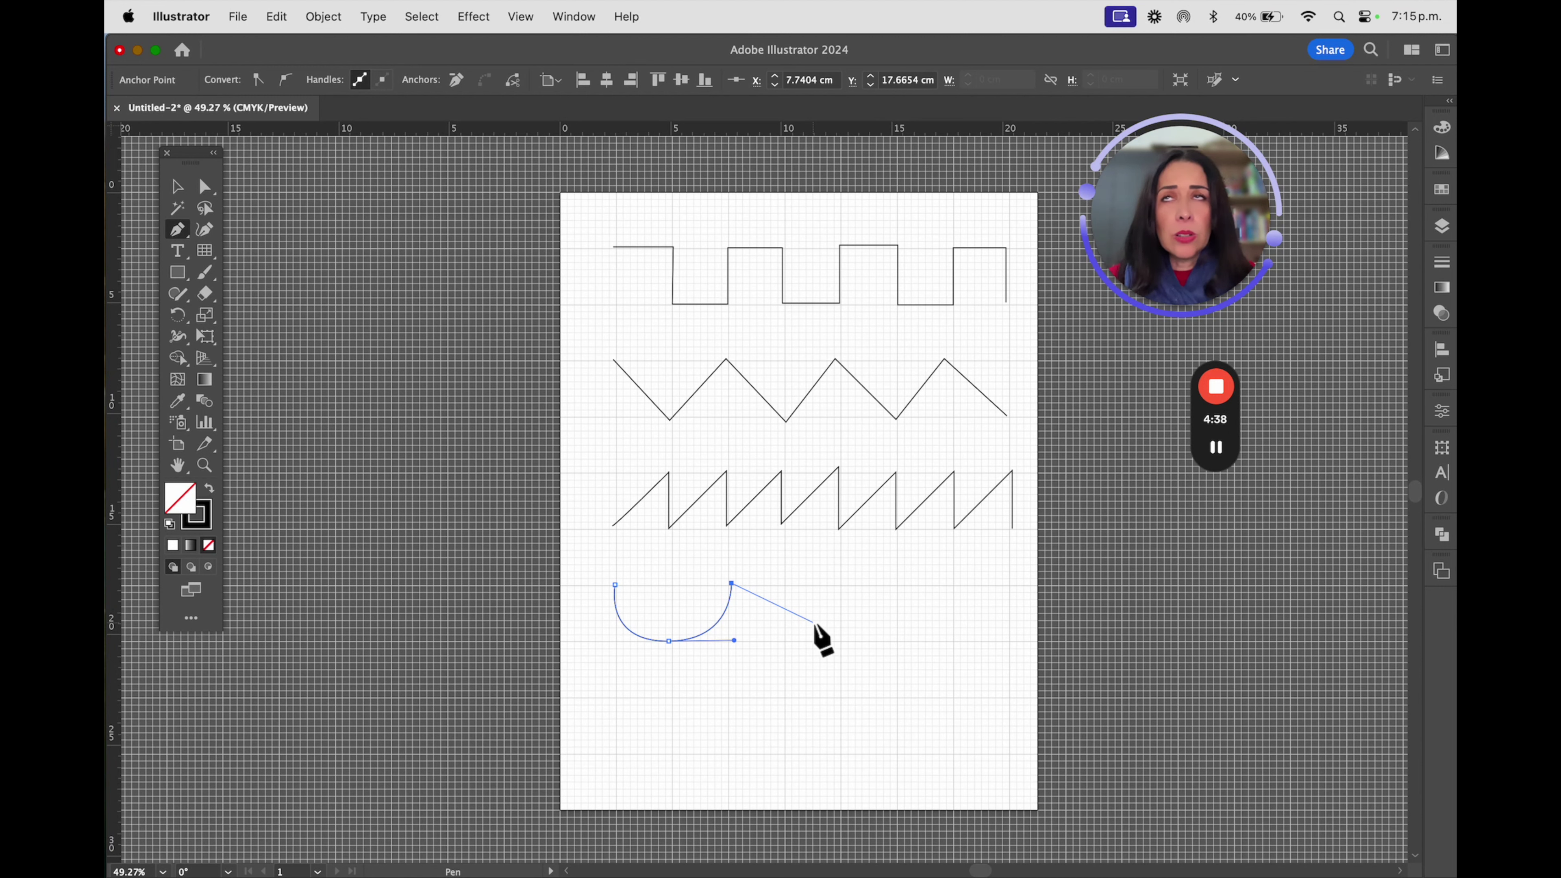
click(783, 640)
drag(786, 643, 851, 644)
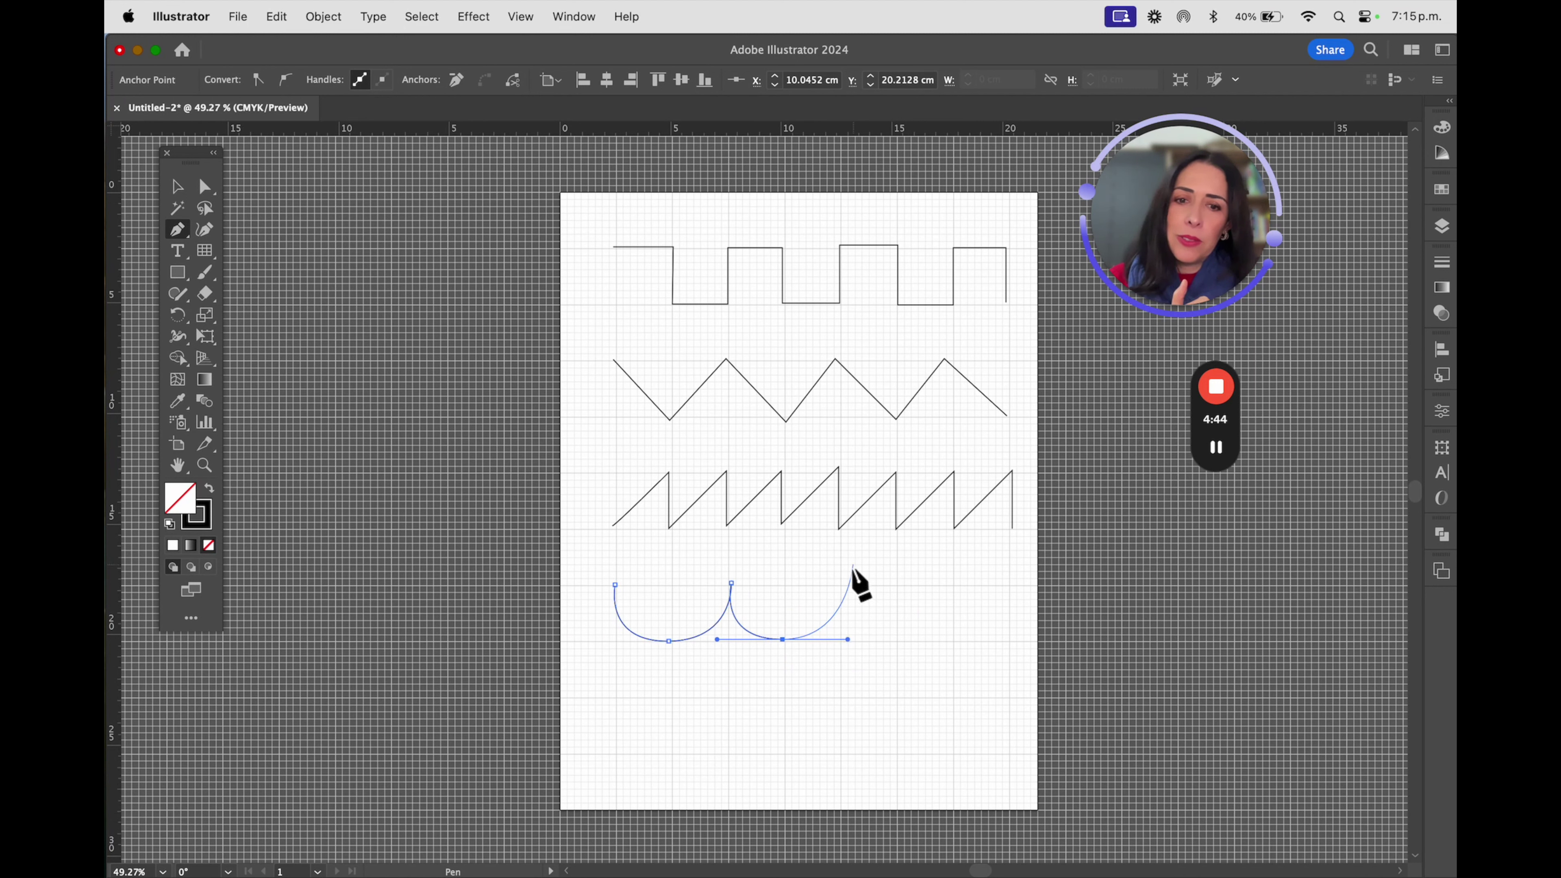
click(840, 585)
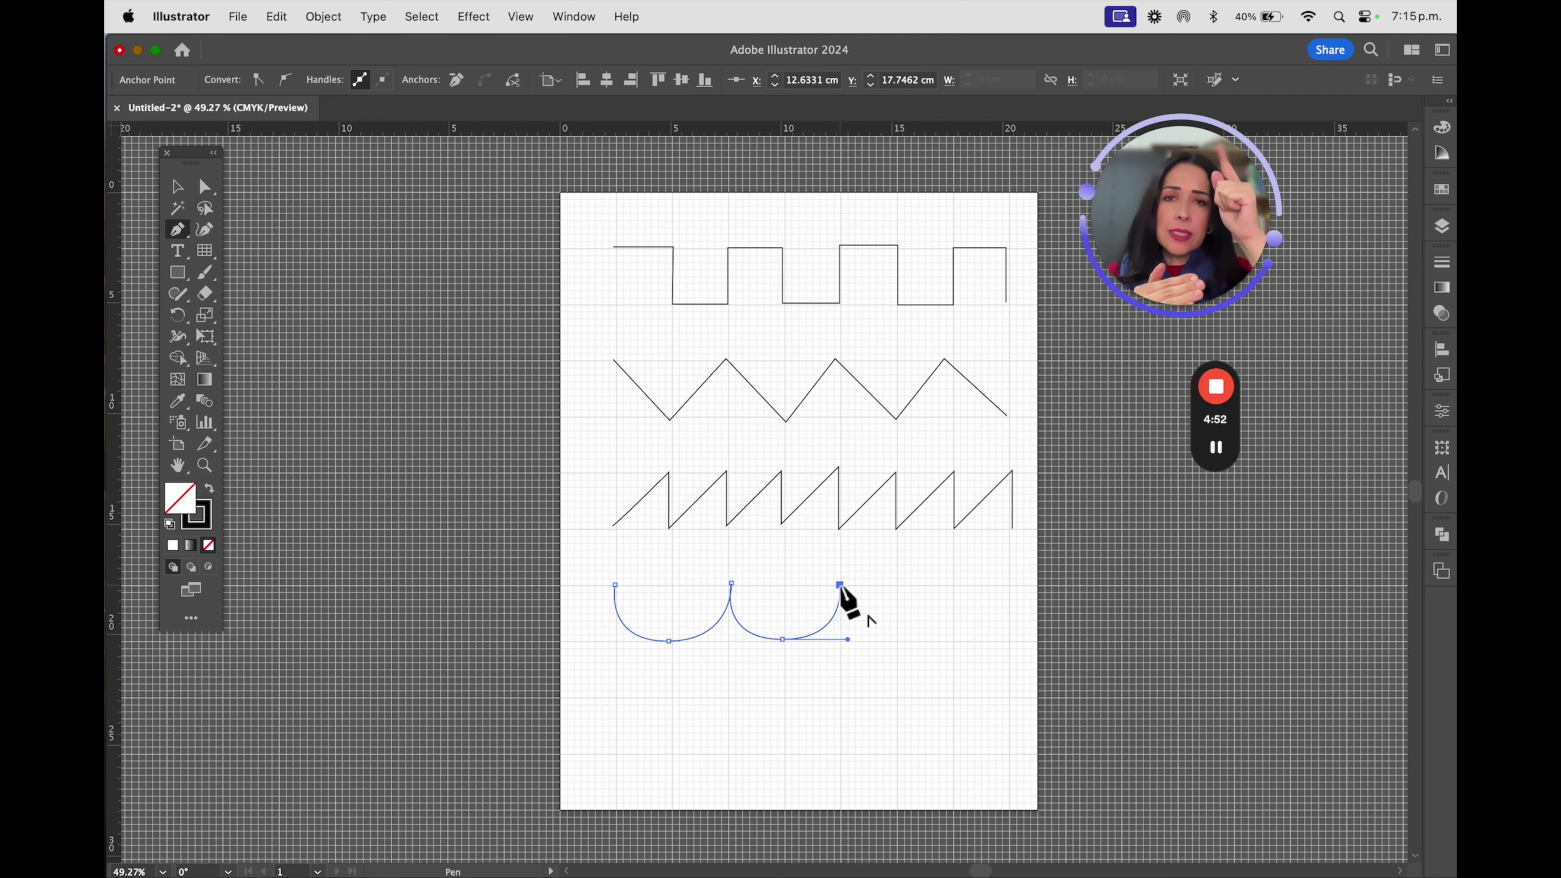
drag(897, 641, 1089, 646)
click(954, 583)
super+click(1089, 646)
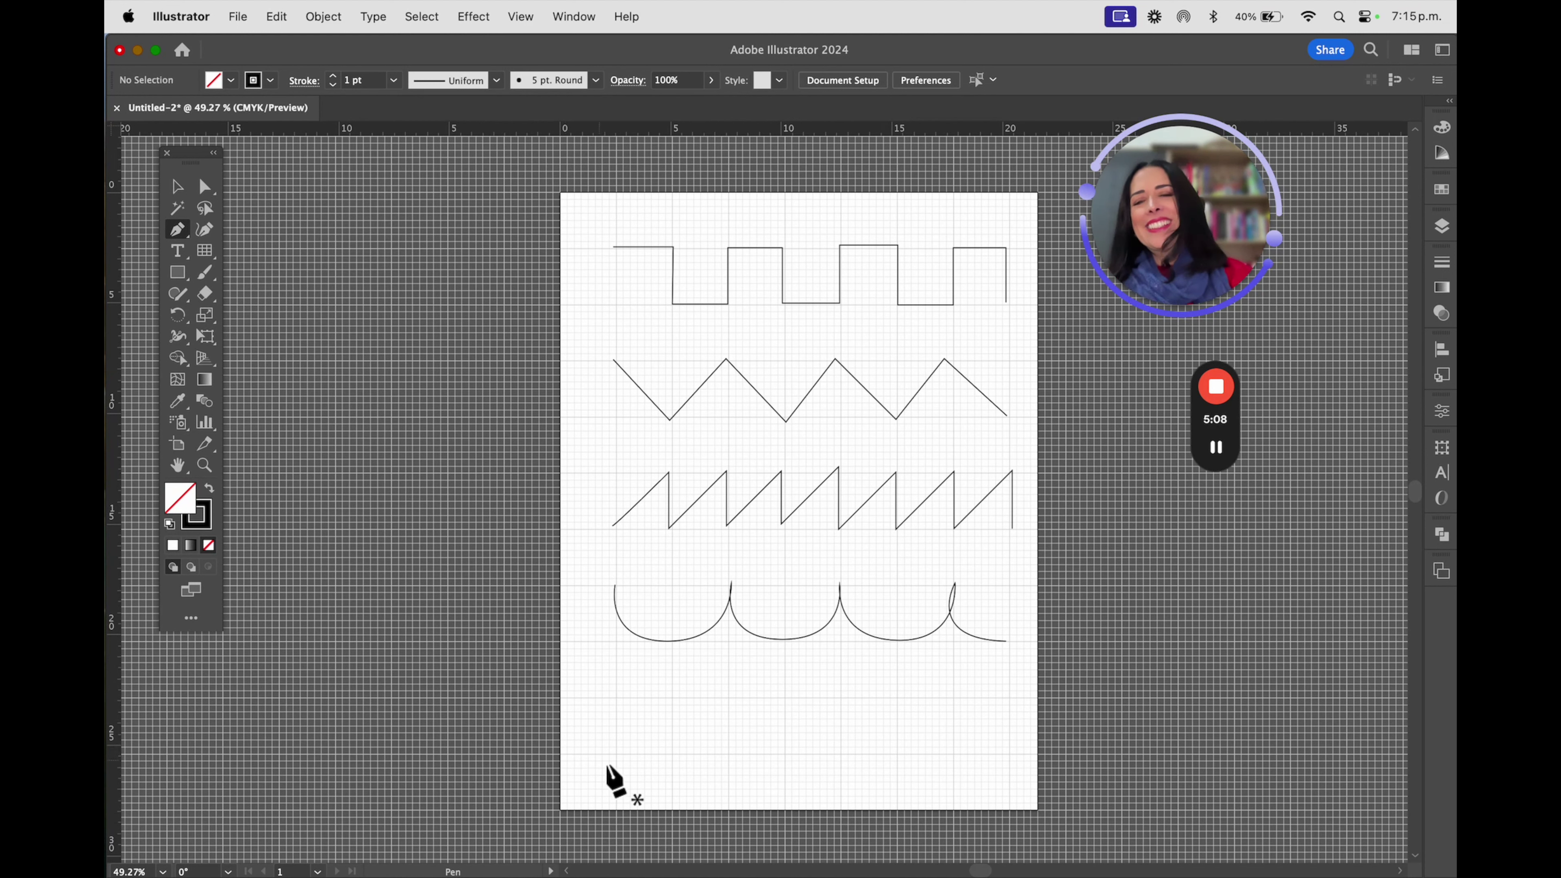
Draw an open path of three and a half upward arches near the artboard's lower edge, each about 5 cm wide and 2.5 cm high, ending the path
click(612, 750)
drag(670, 697, 1054, 701)
click(727, 753)
click(842, 754)
click(951, 755)
super+click(1059, 715)
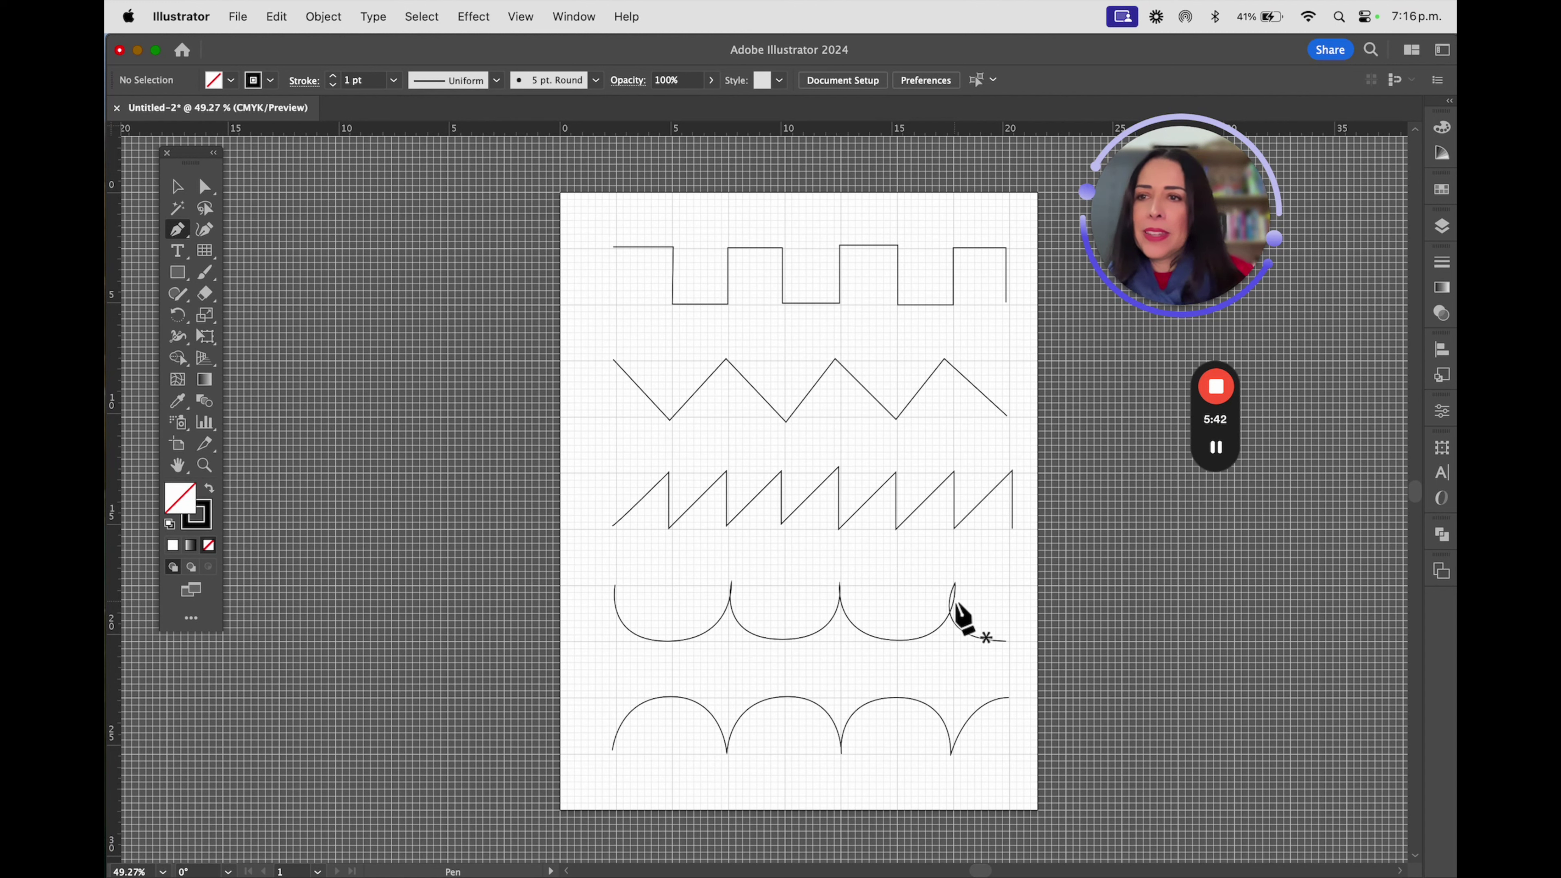
Shift the whole square-wave path about 2 cm to the right with the Selection tool and bring it back in line with the rows below
click(178, 186)
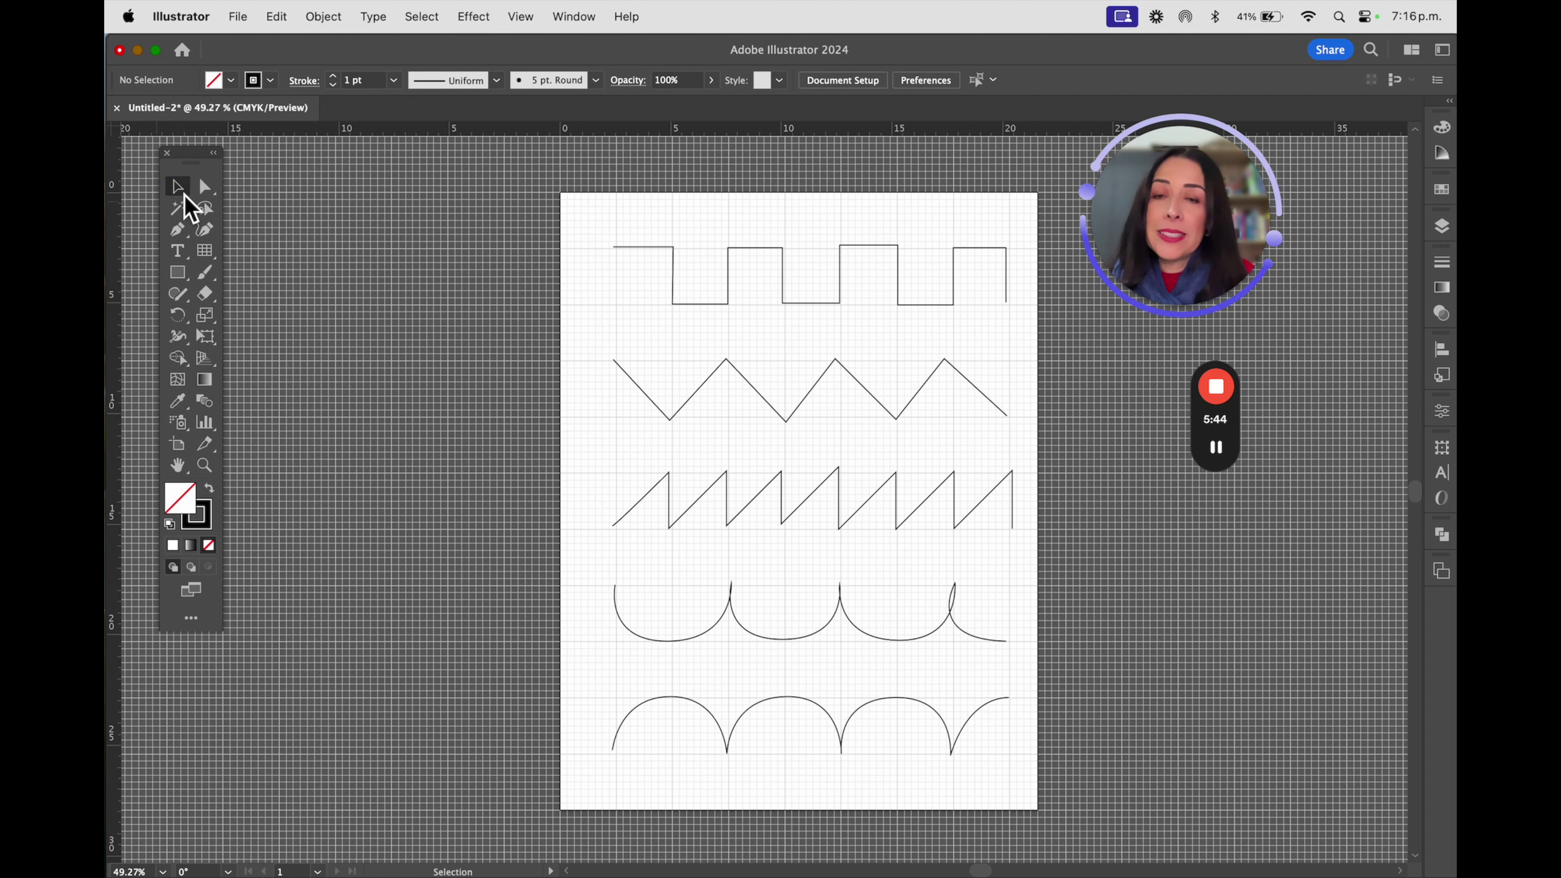
drag(672, 265, 716, 246)
drag(1060, 250, 585, 308)
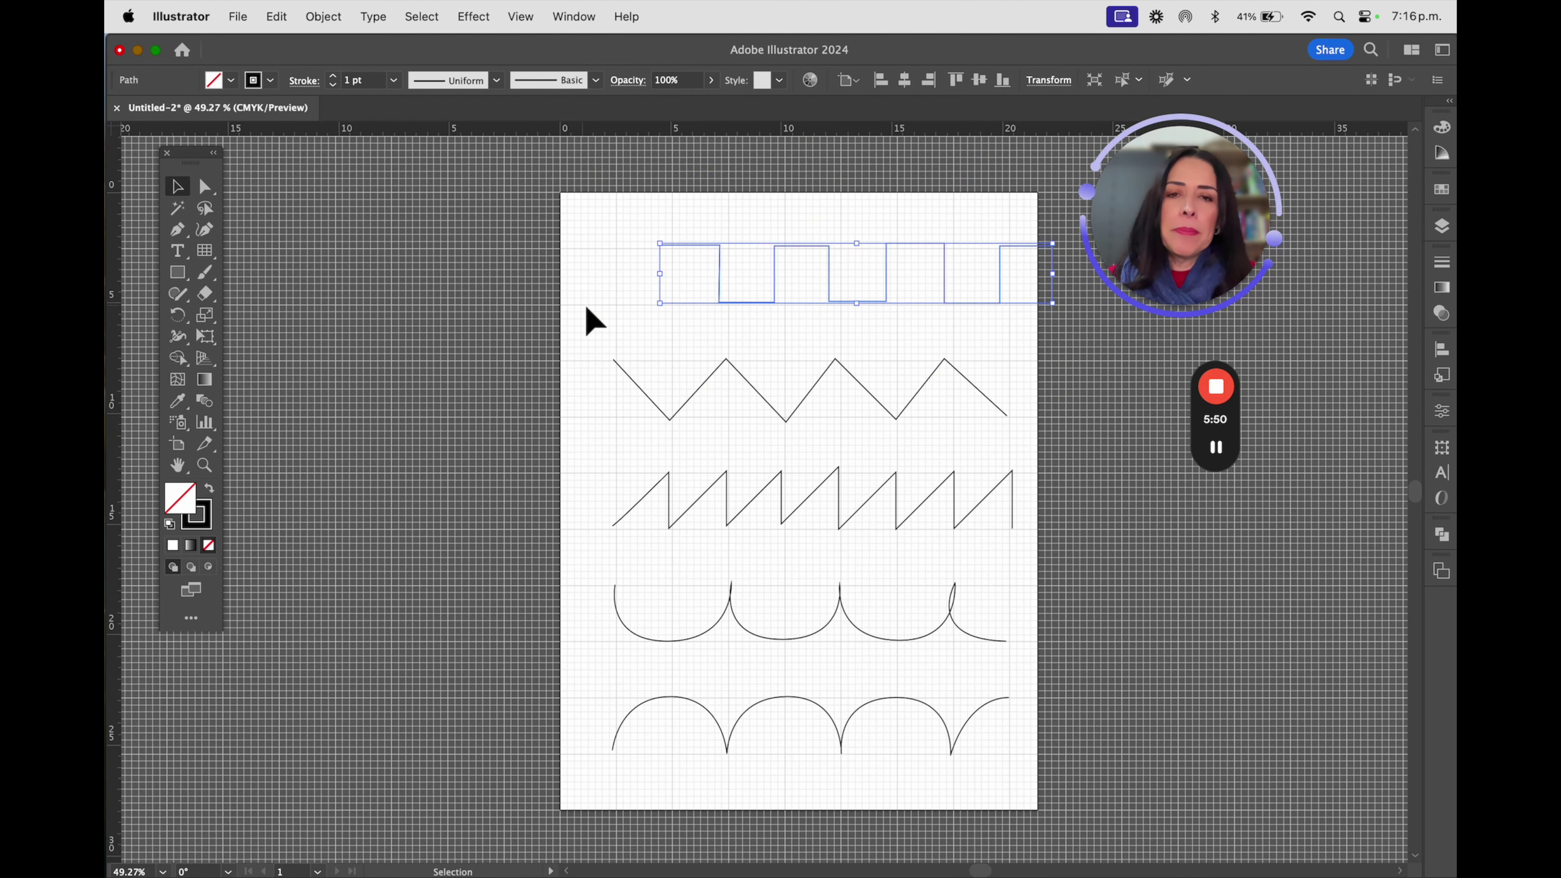
drag(781, 271, 727, 263)
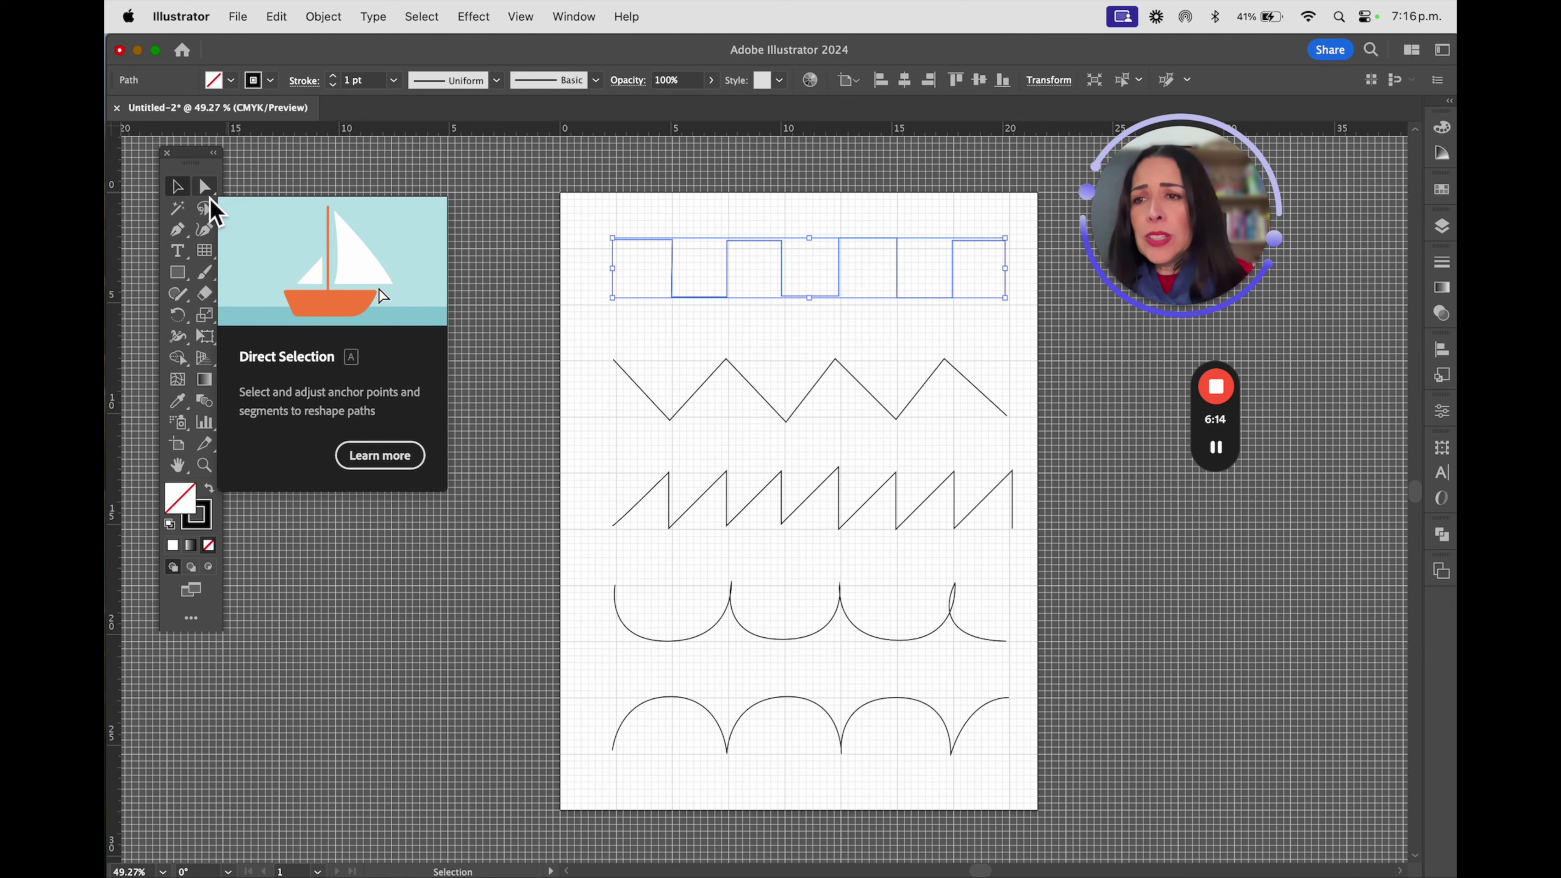
Try to move a lower corner anchor of the square-wave path with the Direct Selection tool and undo the move
click(208, 195)
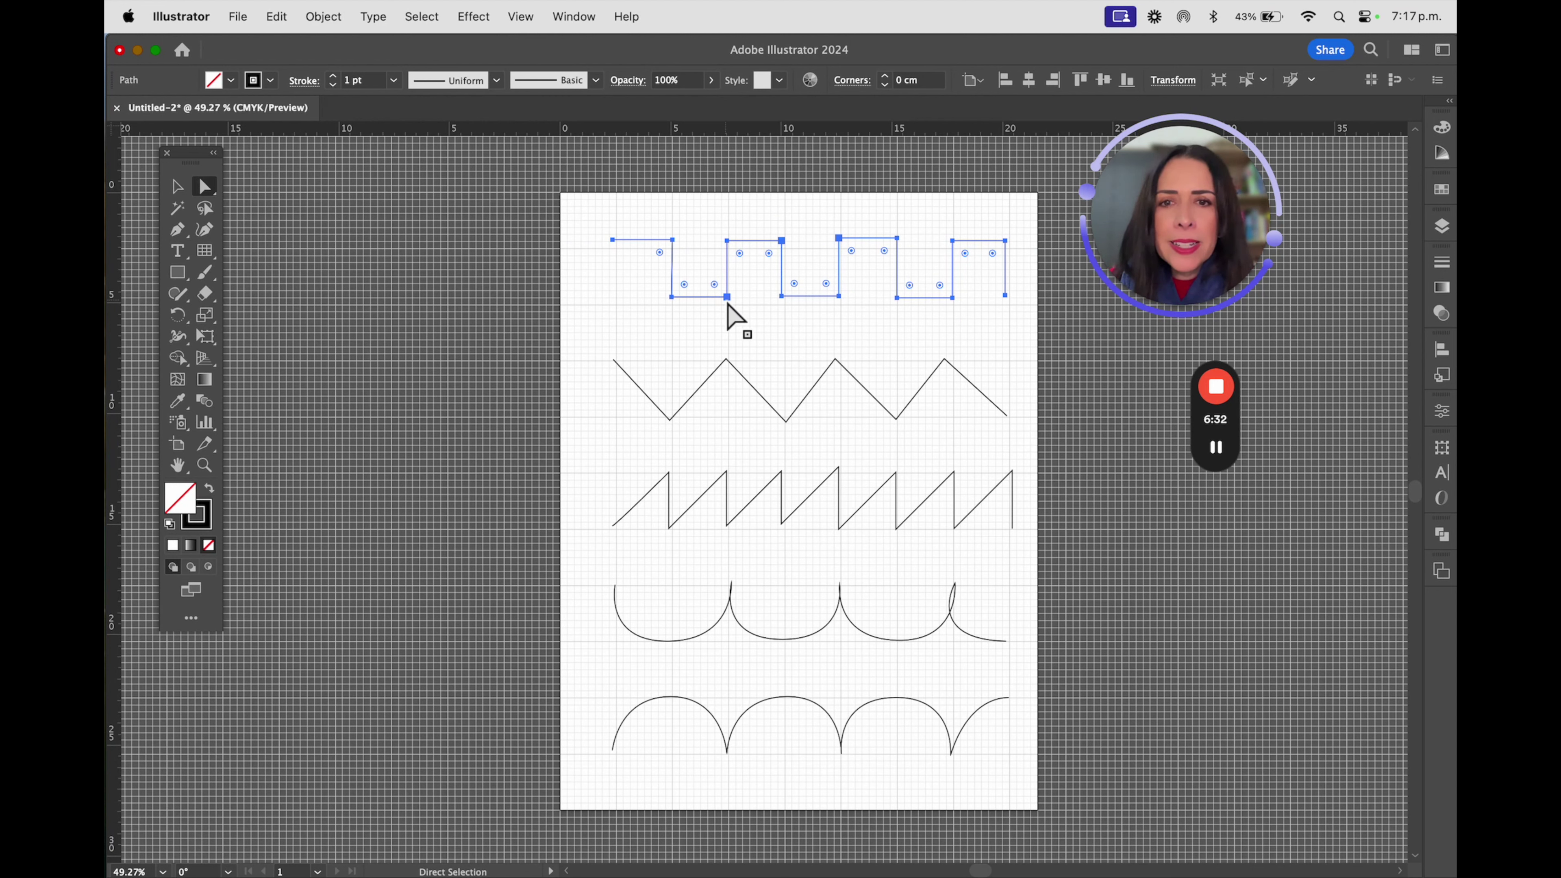
drag(728, 304, 739, 320)
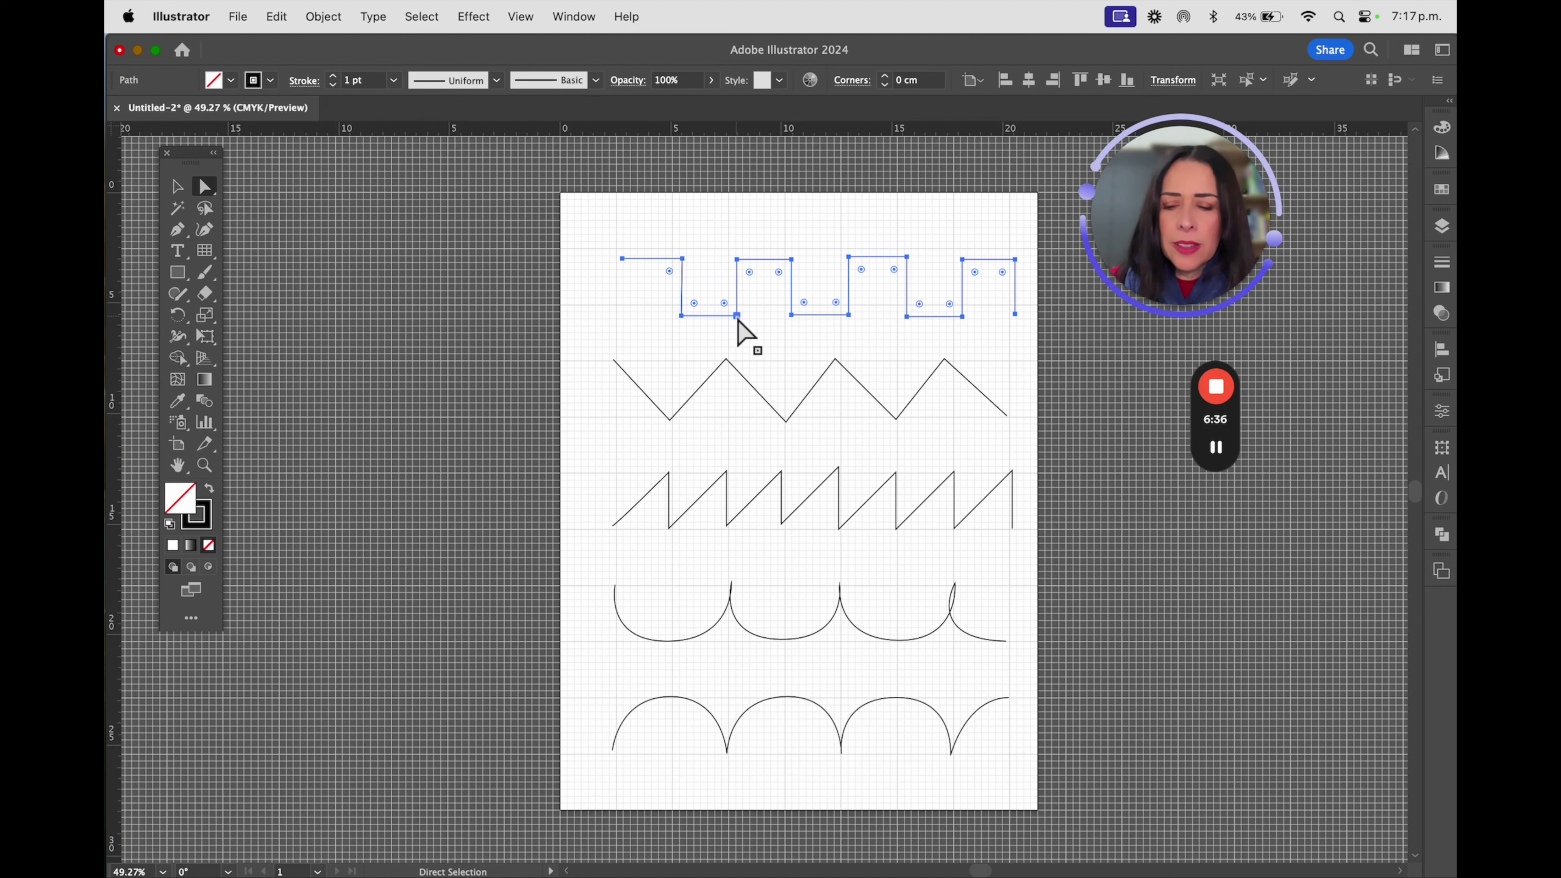
key(super+z)
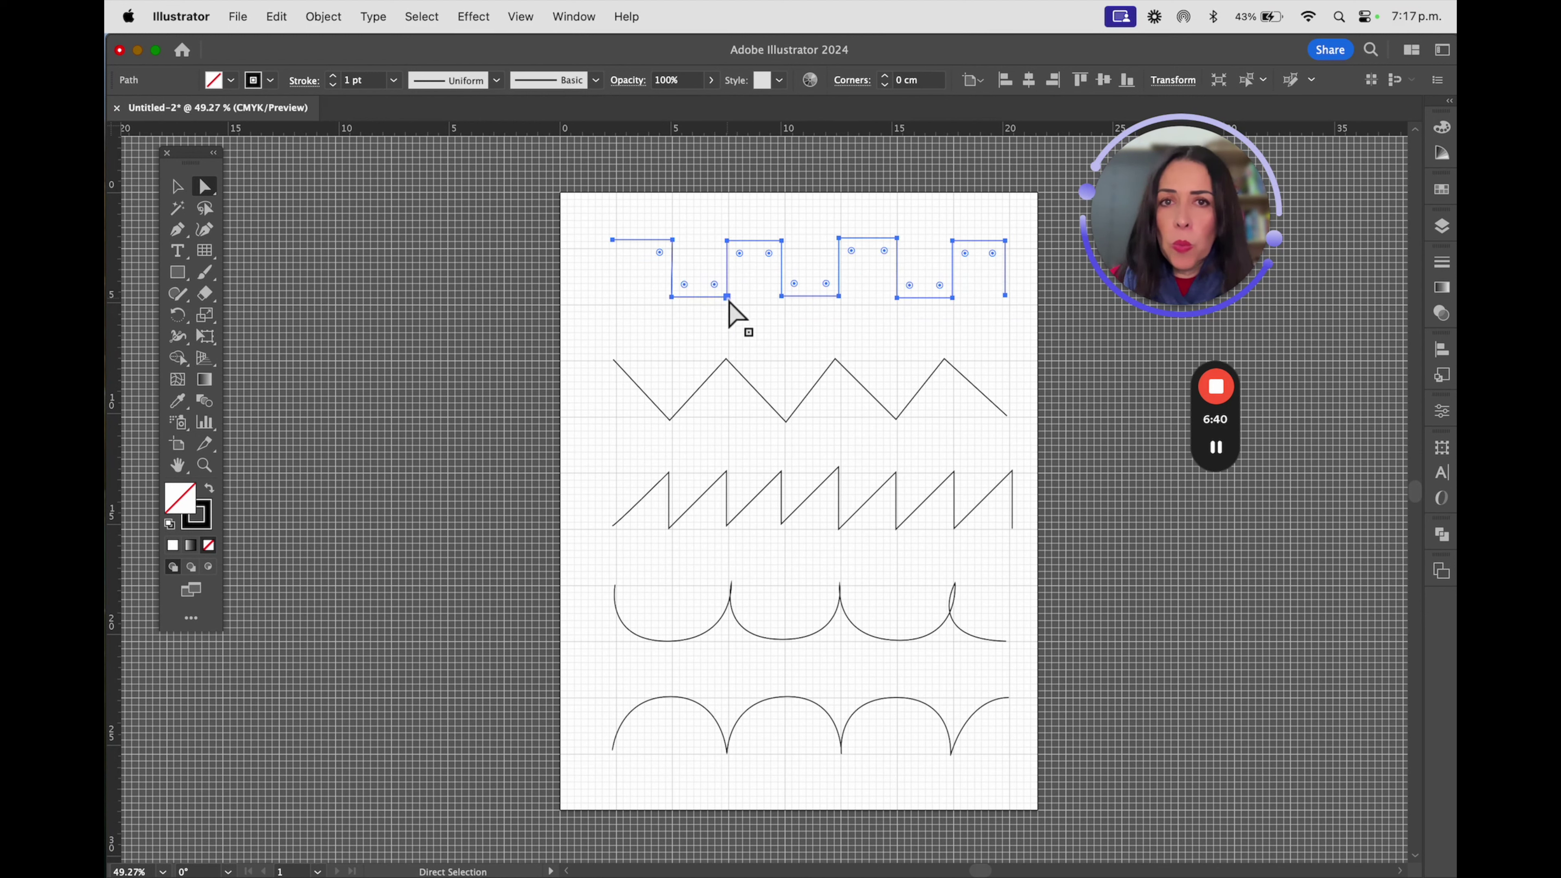
Zoom in on the square-wave path and move the left corner anchor of its second crest down to the baseline, at about 9.3 cm on the ruler
key(space)
key(super)
key(space)
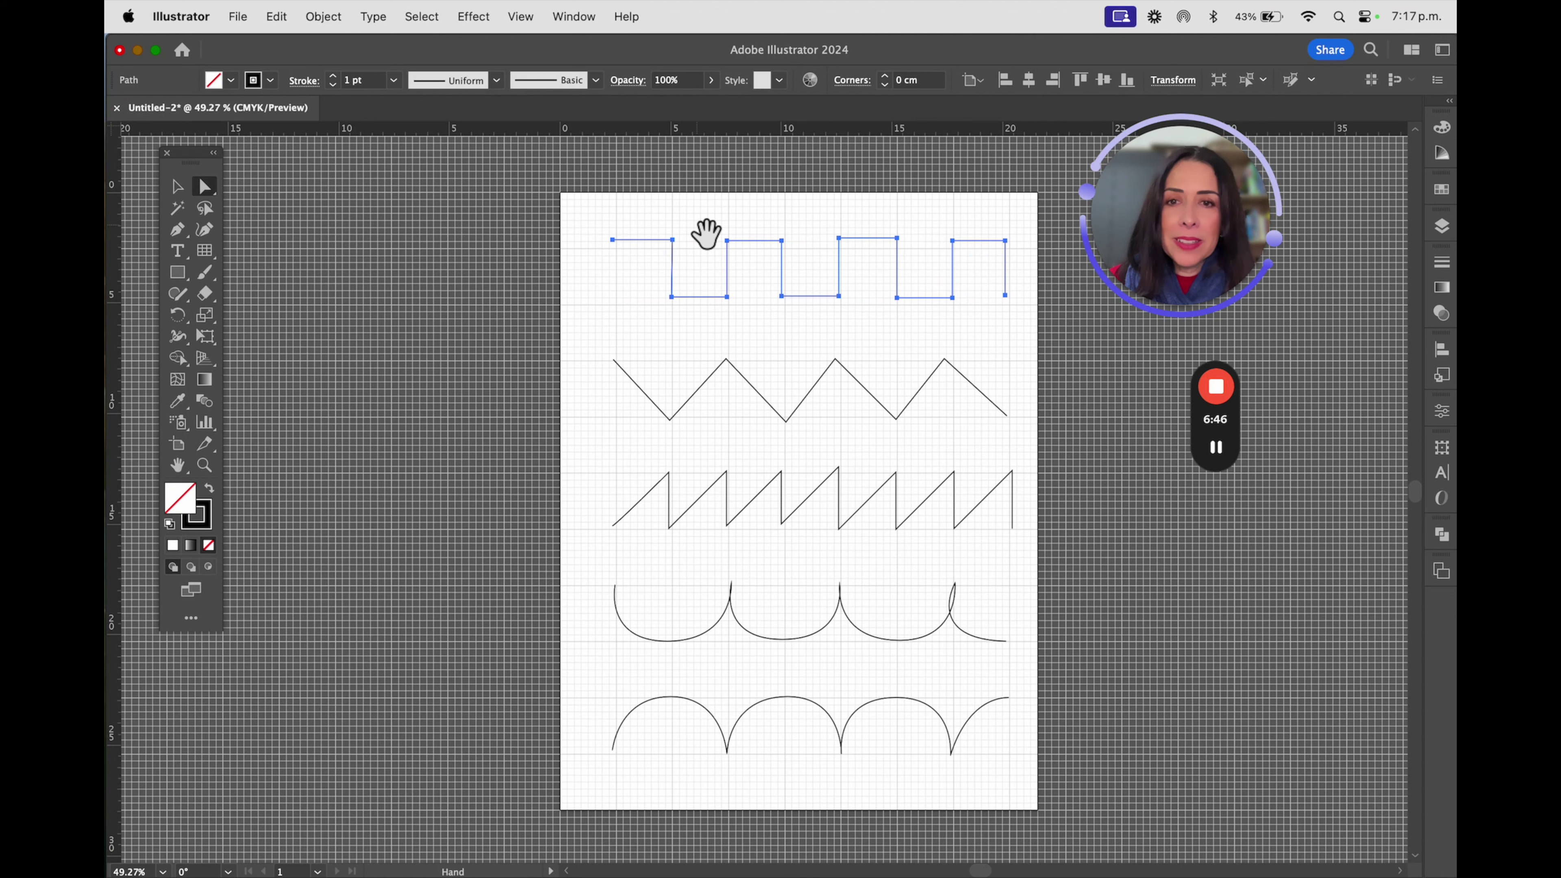
key(super)
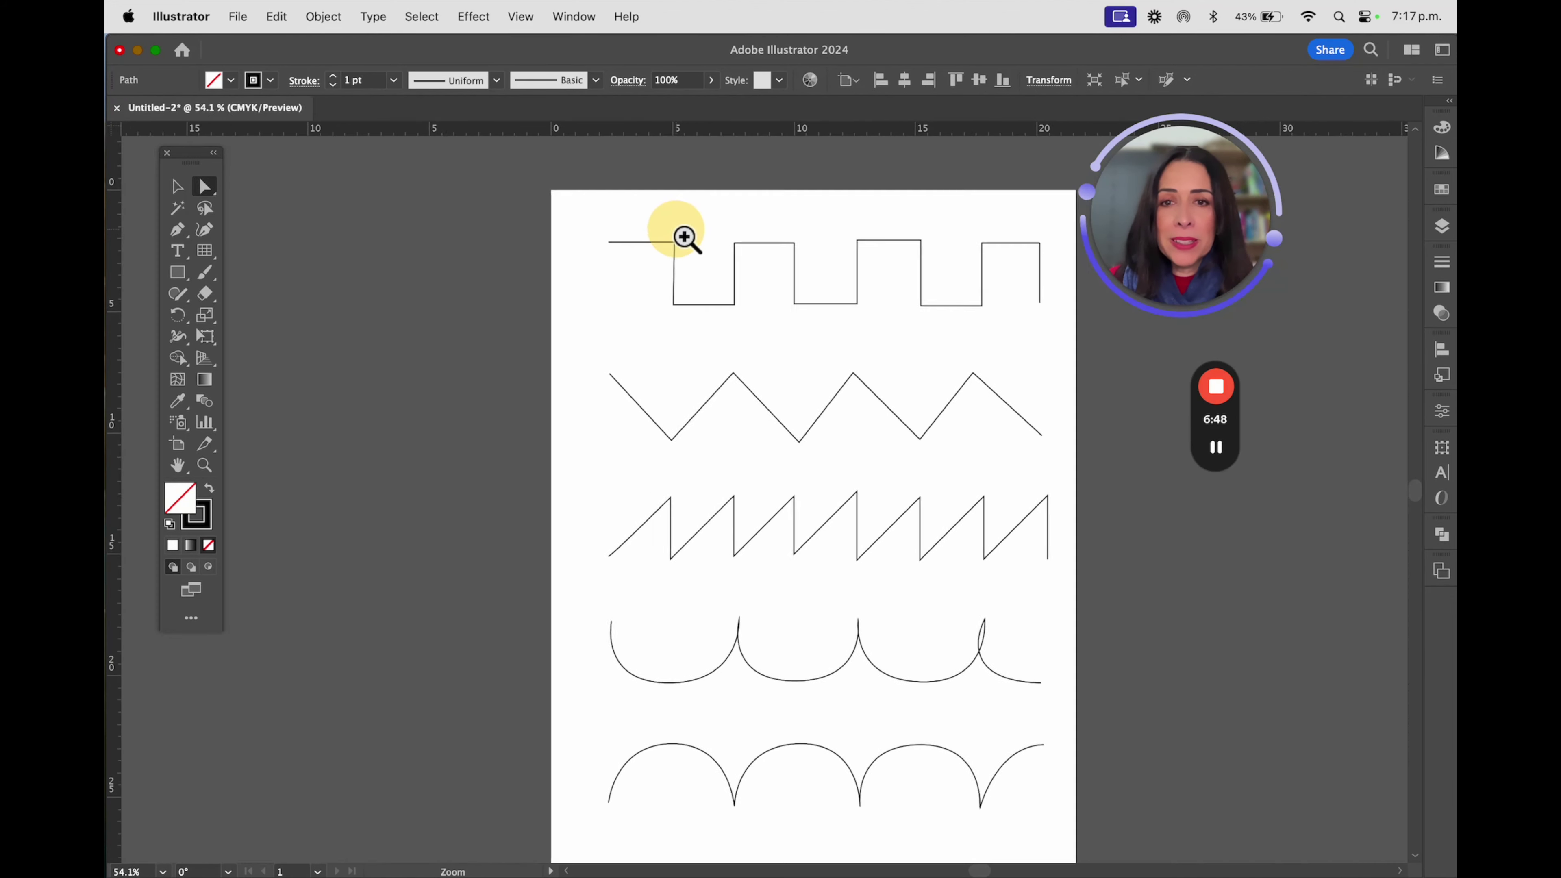
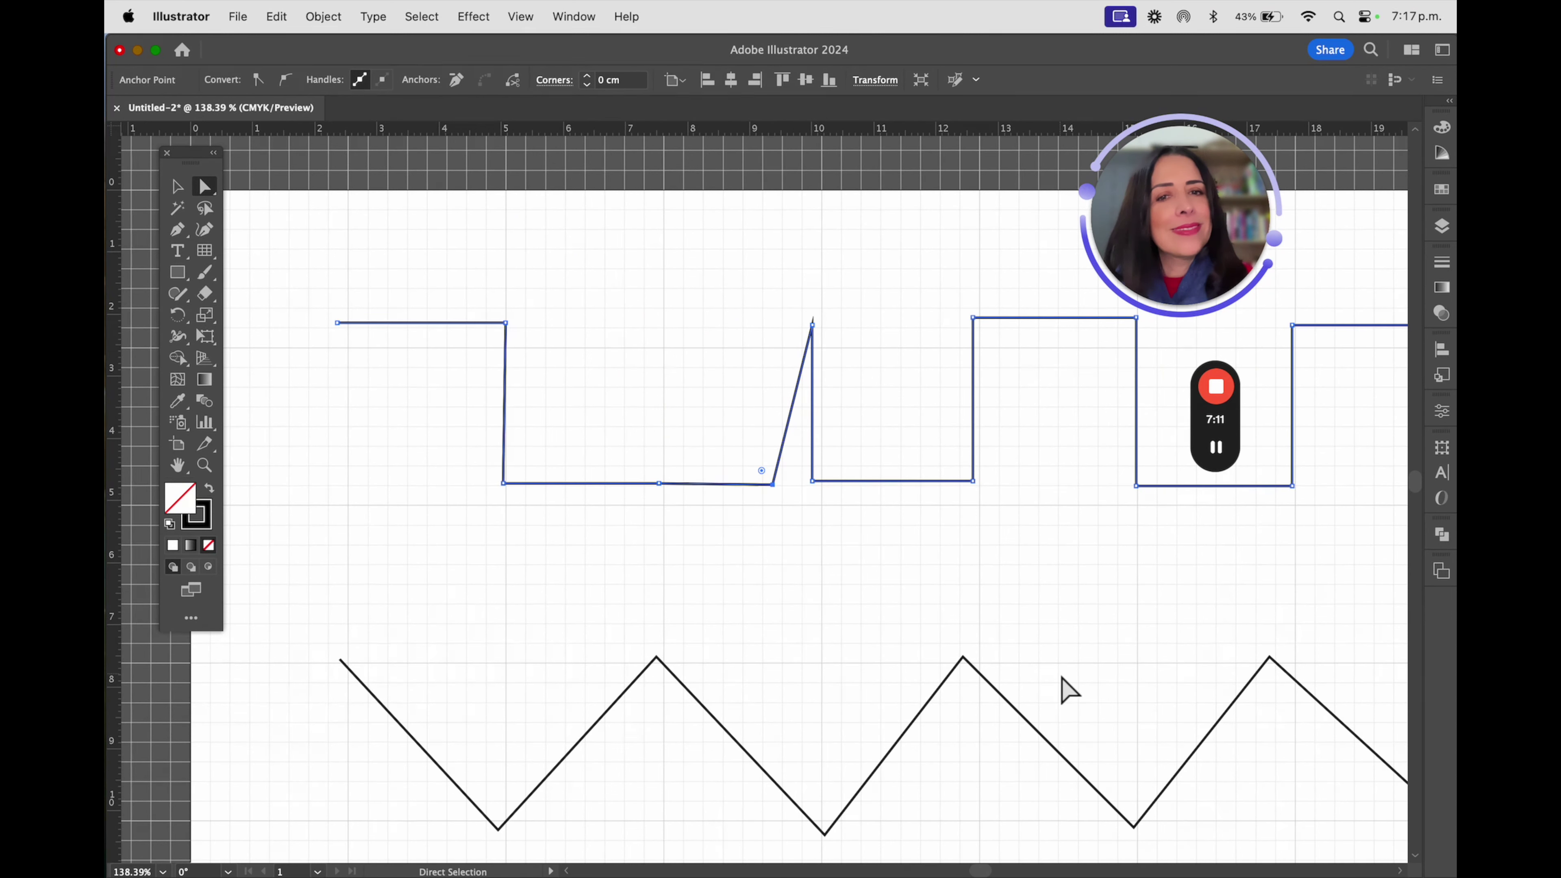
Move the zigzag's second peak anchor down level with its neighbouring valleys using Direct Selection, and deselect the path
click(963, 658)
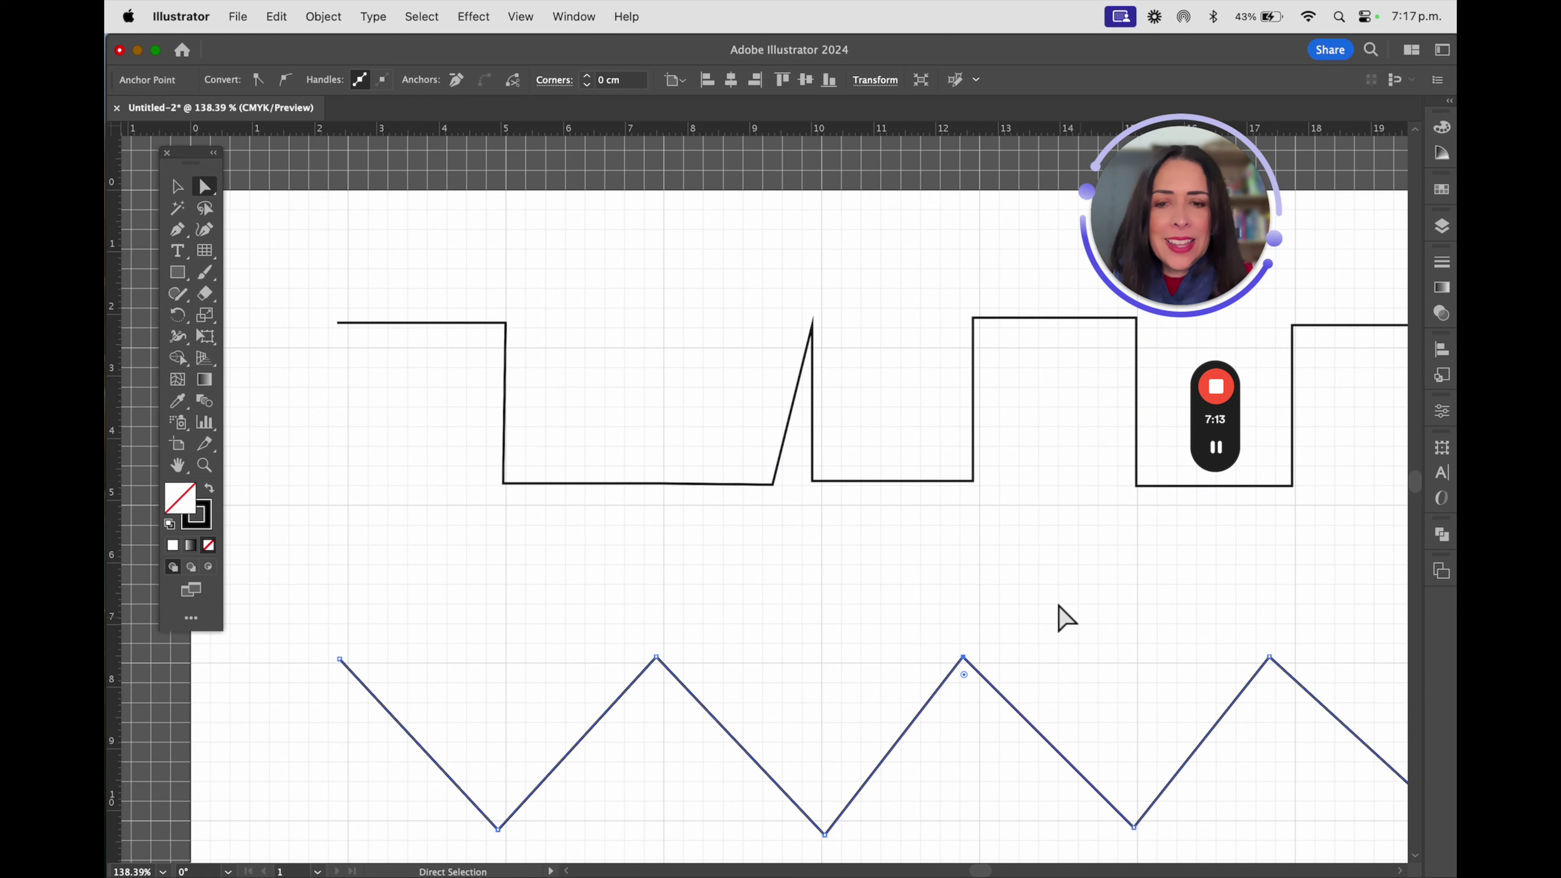
drag(1052, 638, 958, 454)
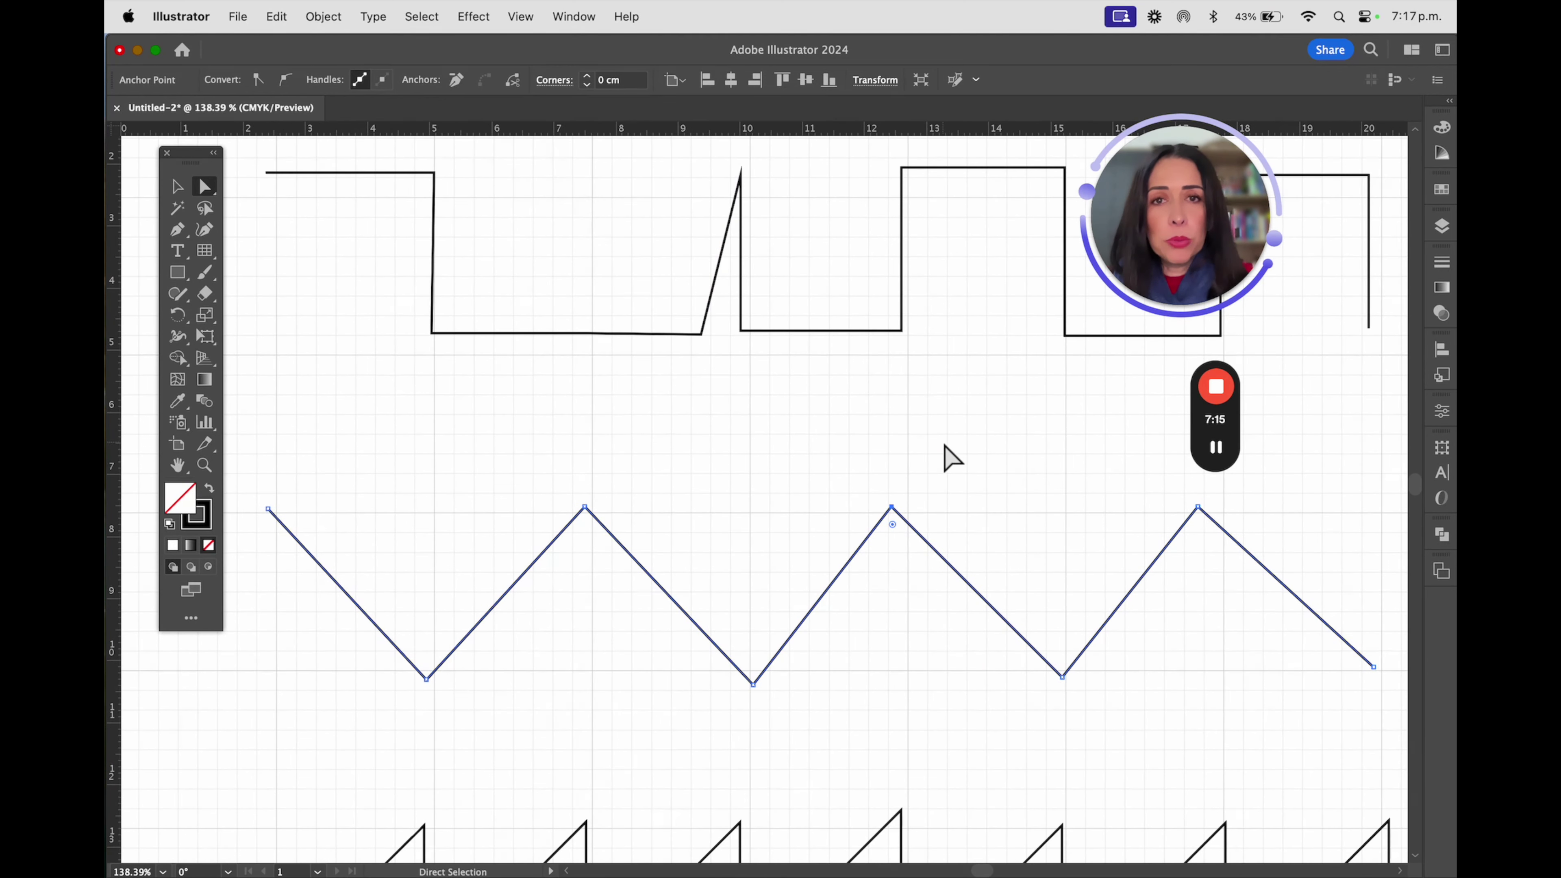
drag(892, 509, 911, 684)
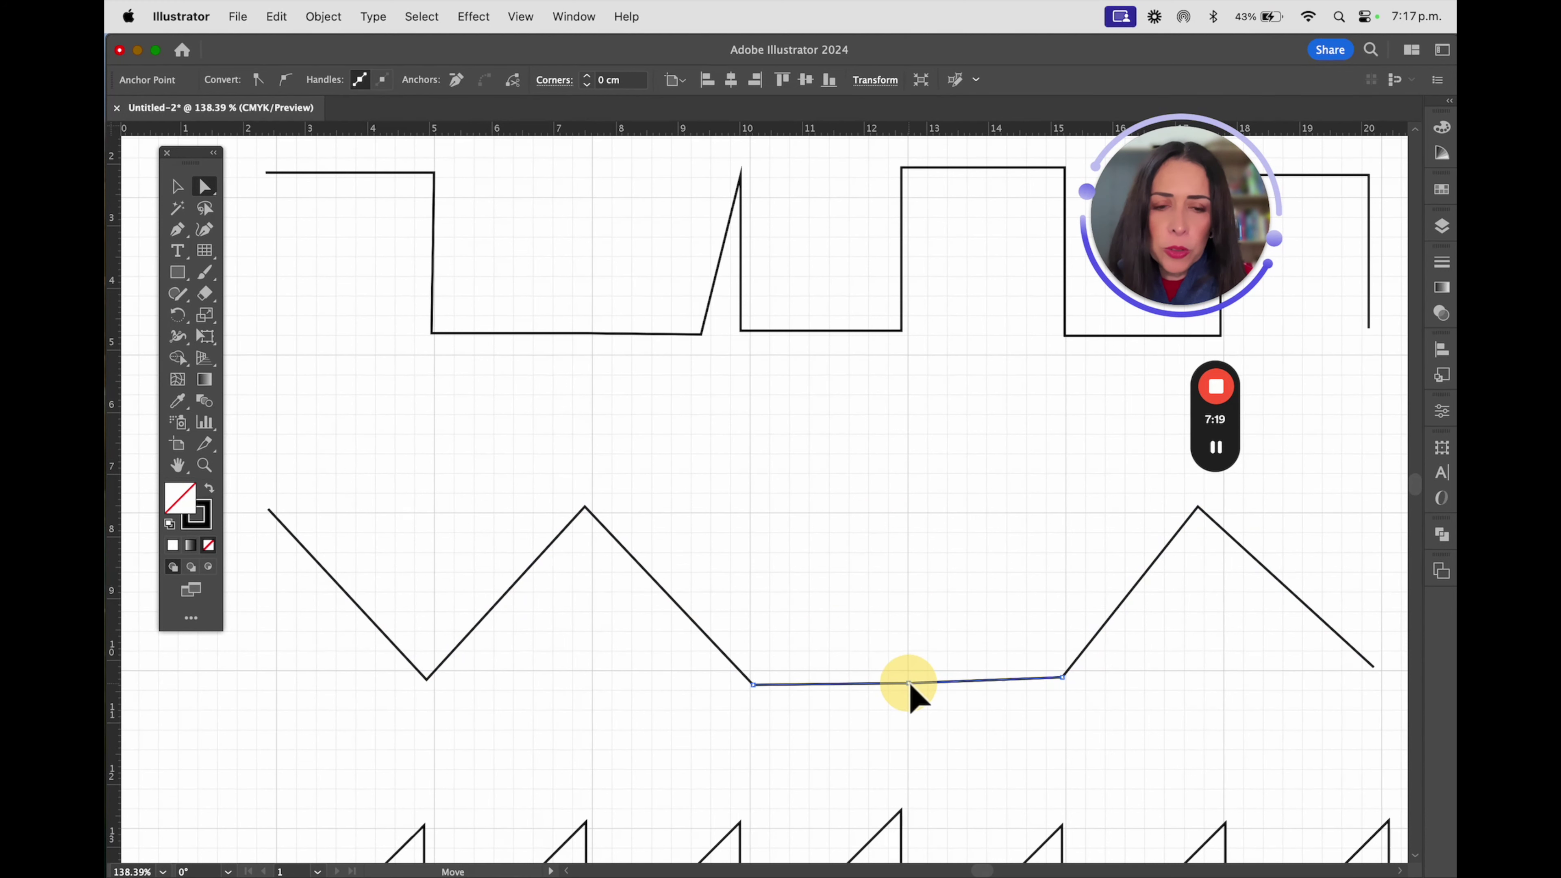
click(1000, 516)
Try to move the zigzag's descending segment after the first peak up and to the right, and undo the move
click(642, 578)
drag(642, 578, 679, 518)
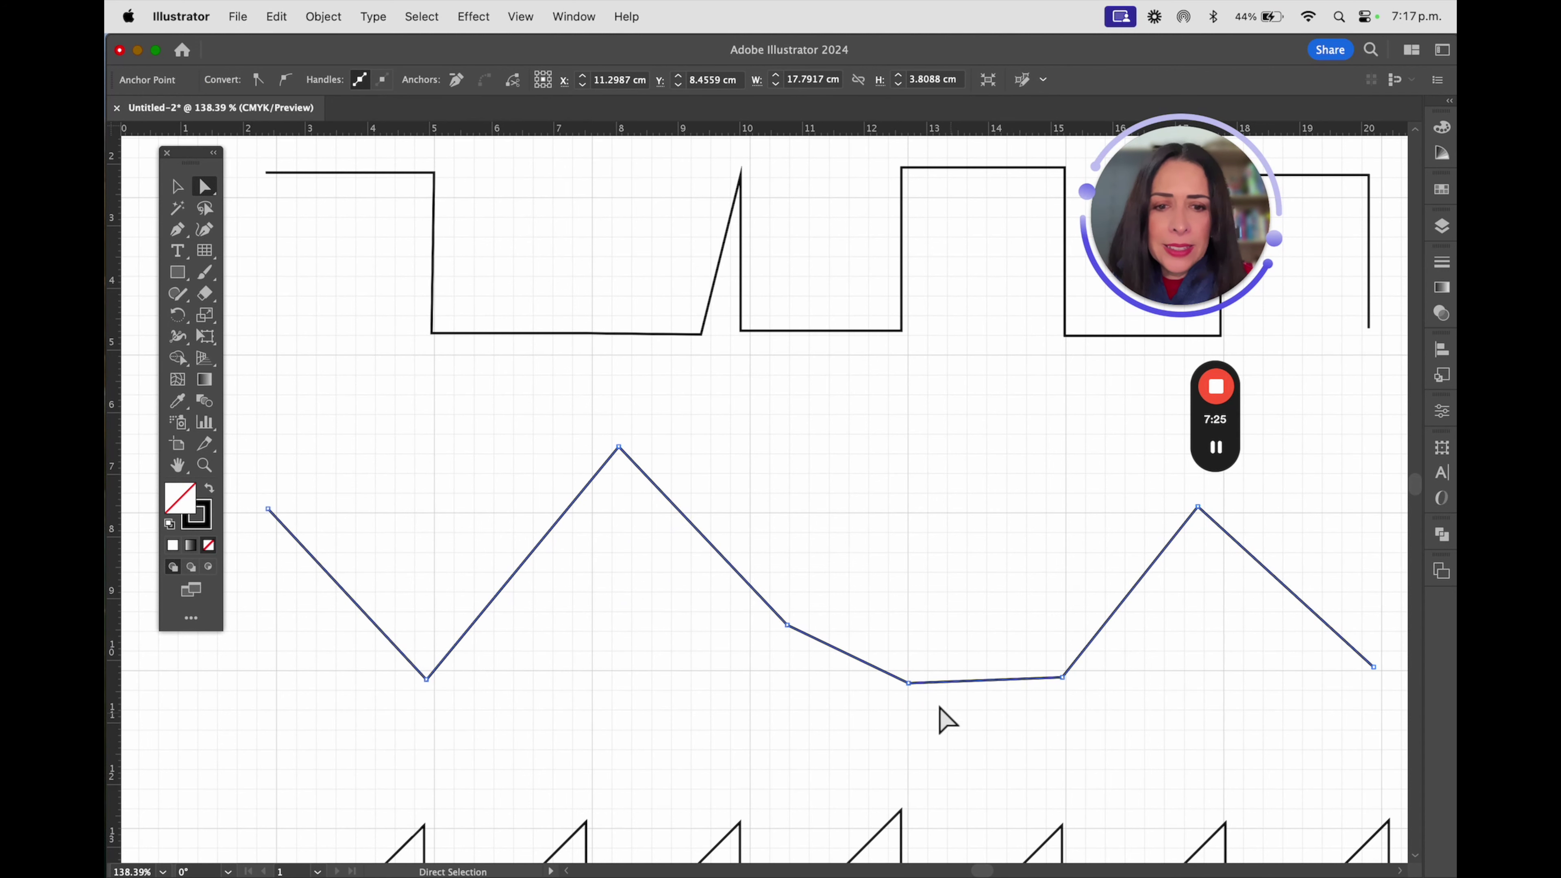
key(super+z)
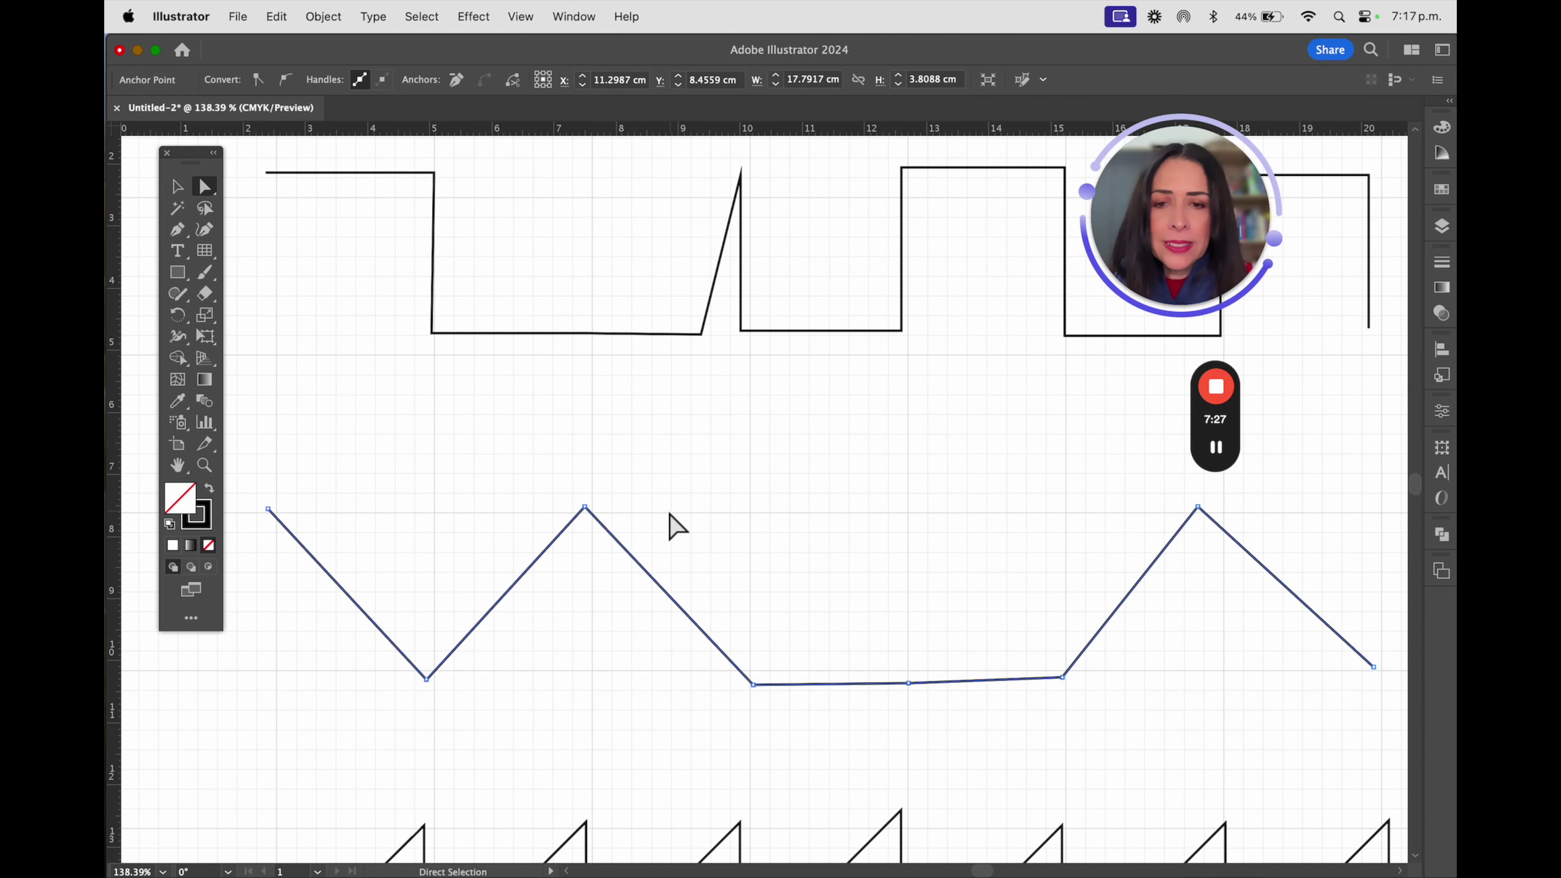
Select the whole zigzag path, round all its corners together to a radius of about 0.63 cm with Direct Selection, and deselect it
click(177, 187)
click(440, 423)
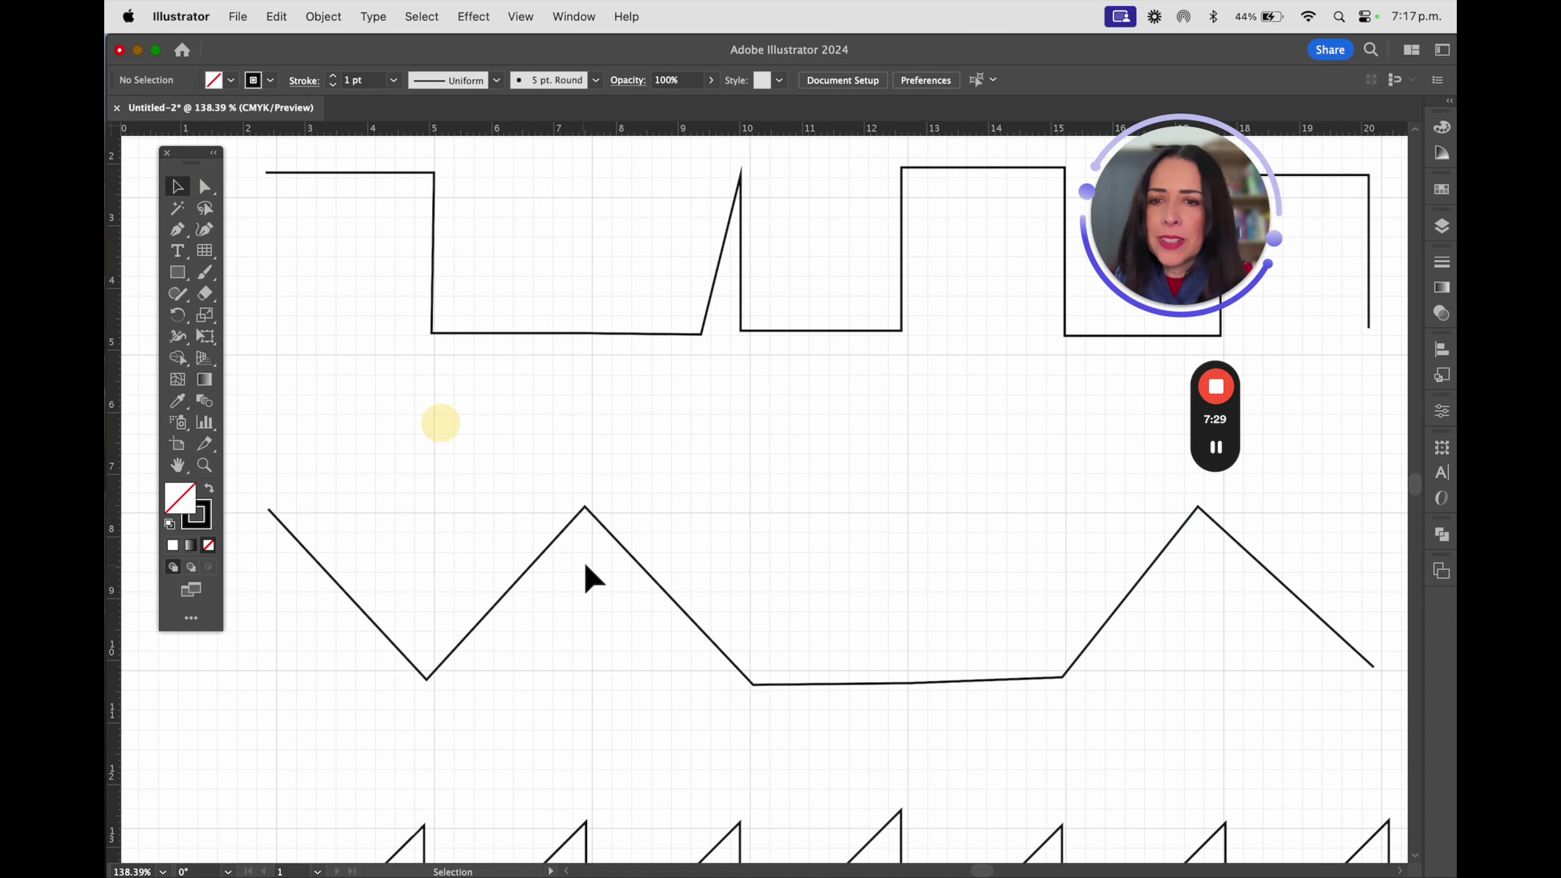
click(591, 513)
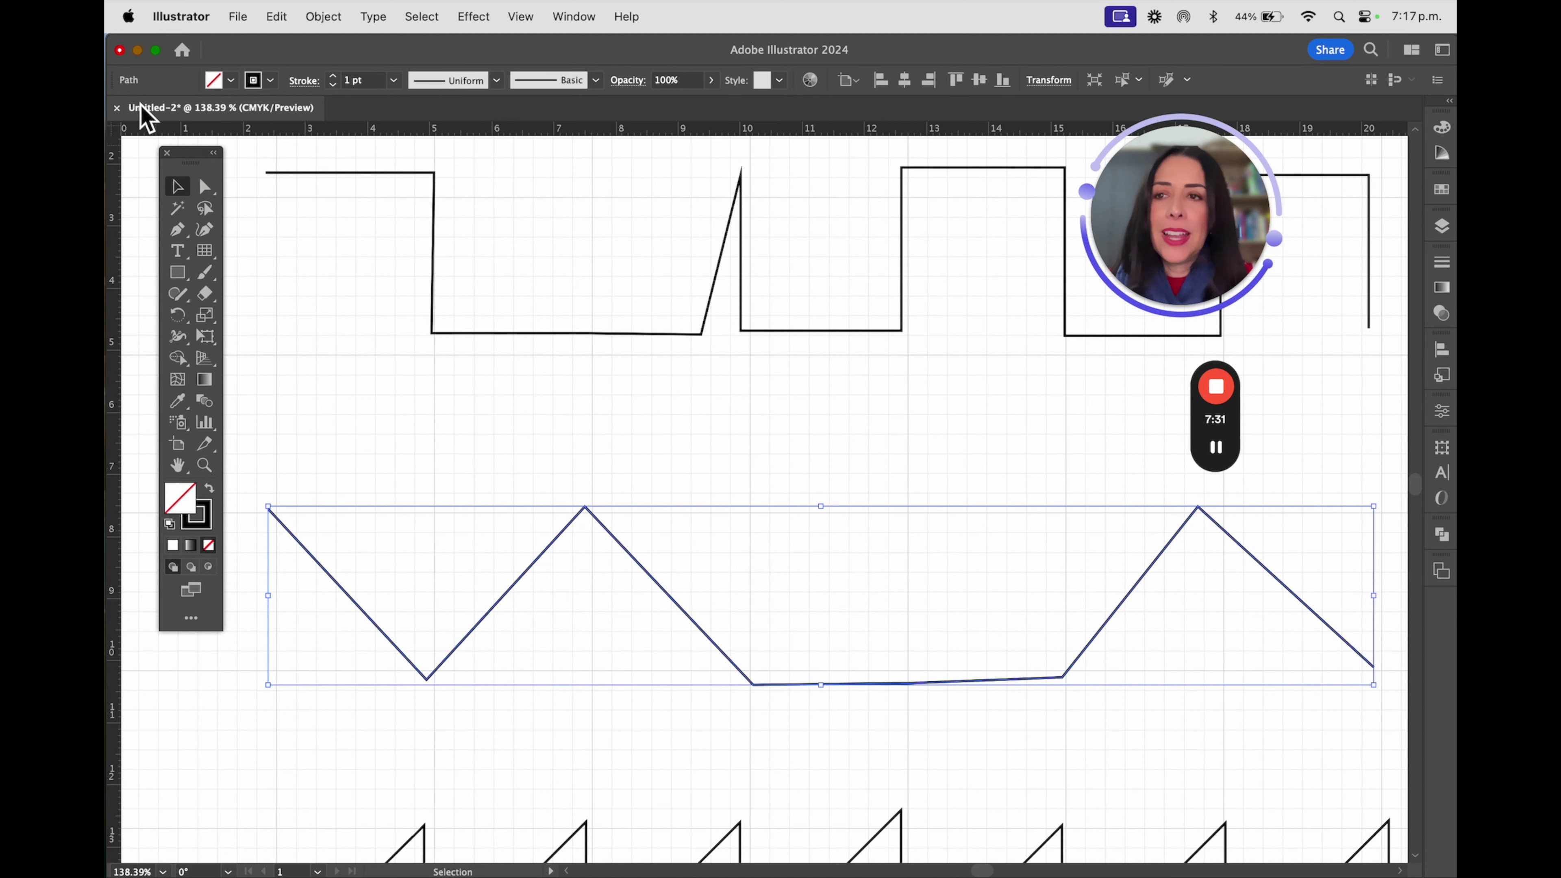
click(204, 186)
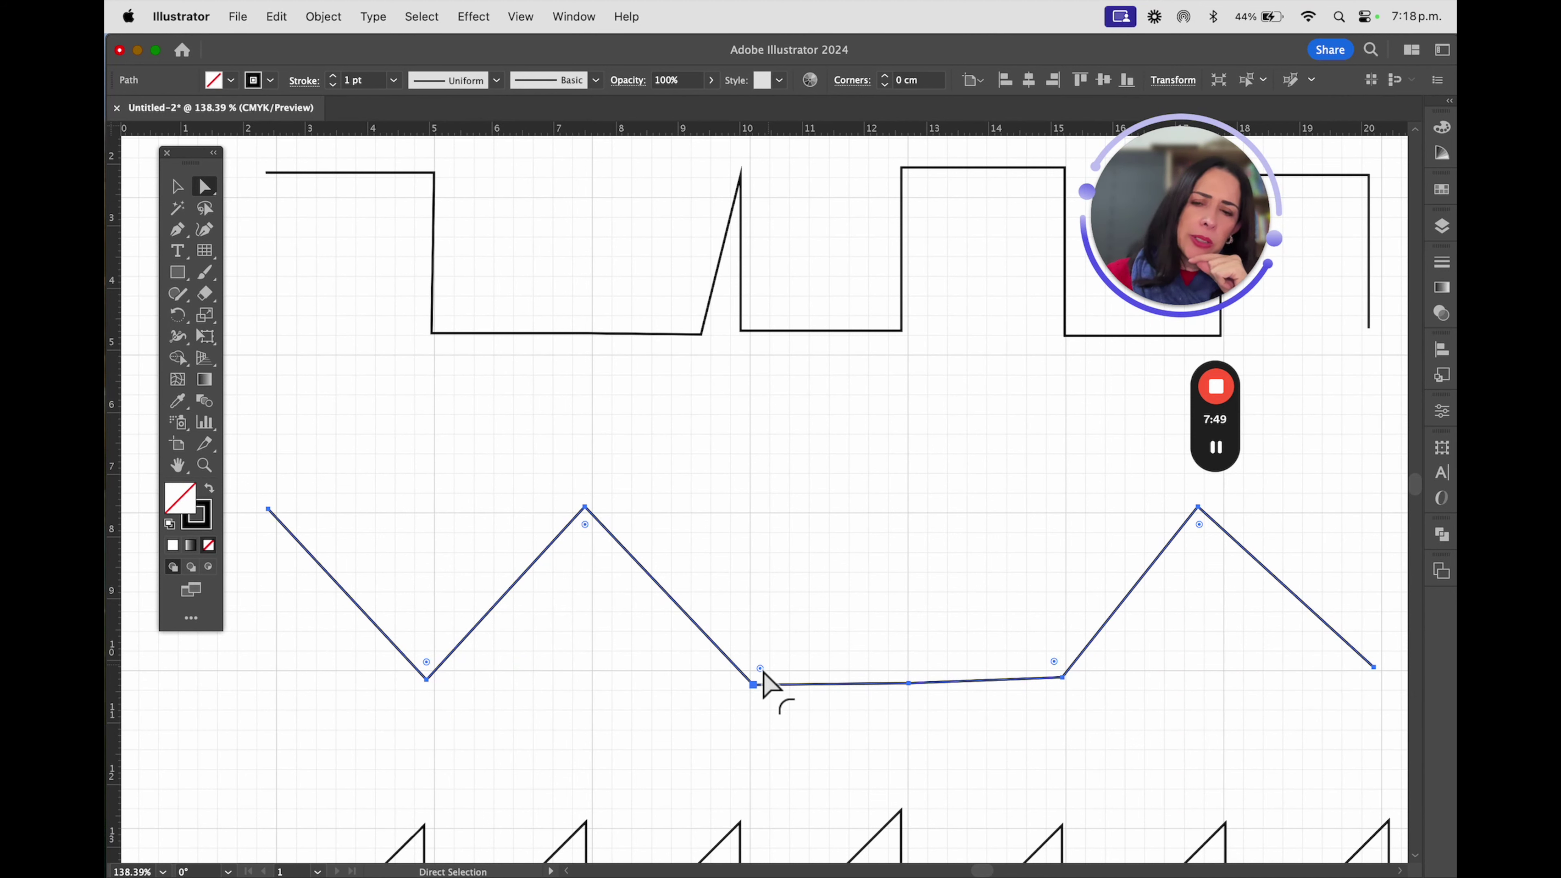
click(585, 509)
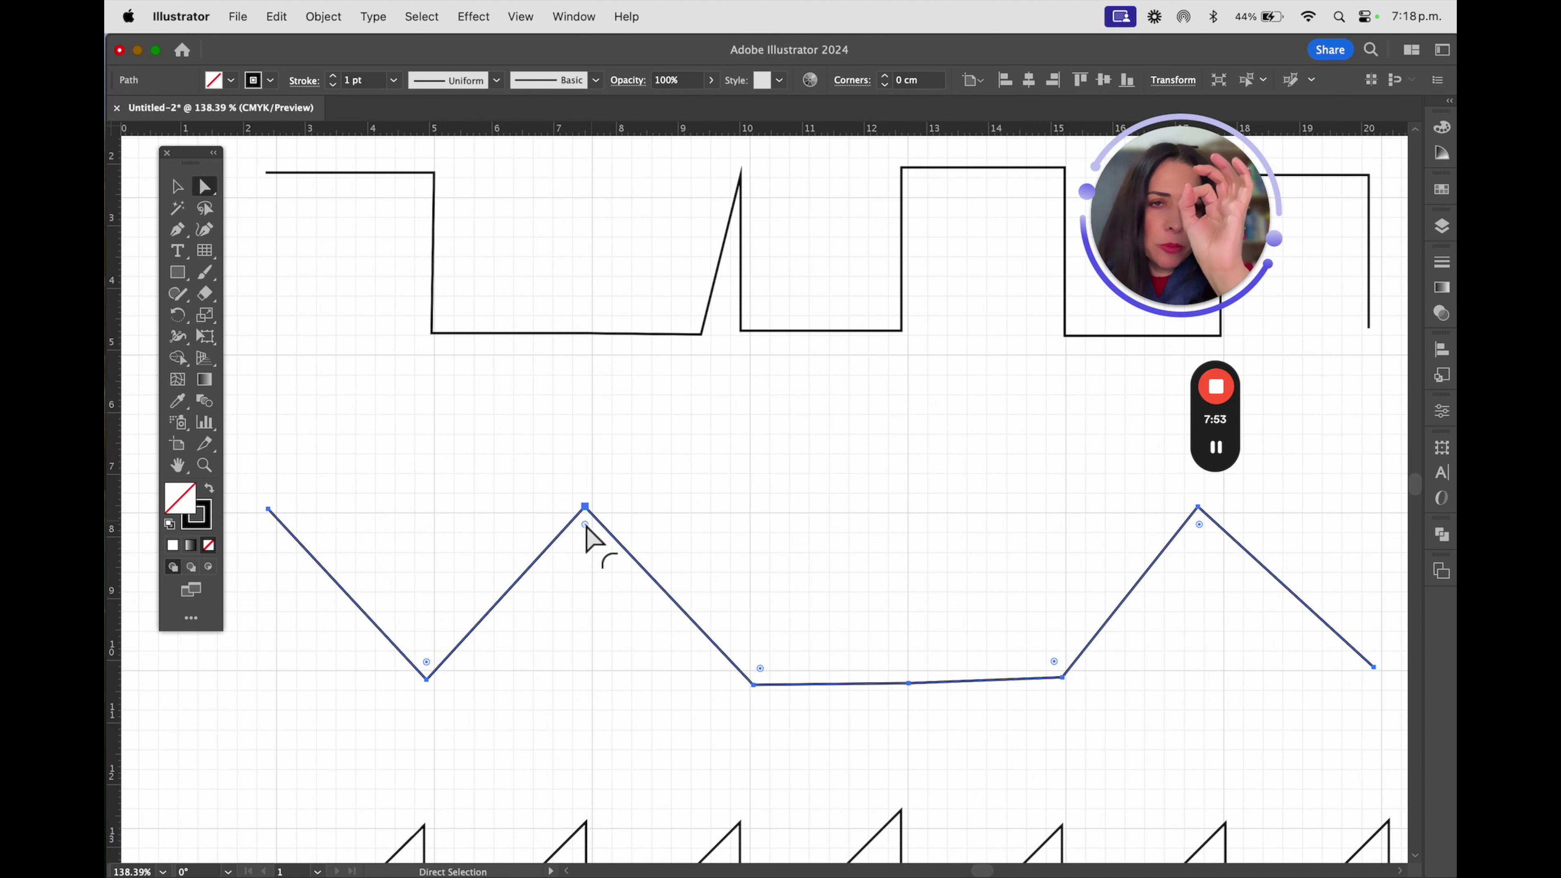
drag(585, 526, 595, 567)
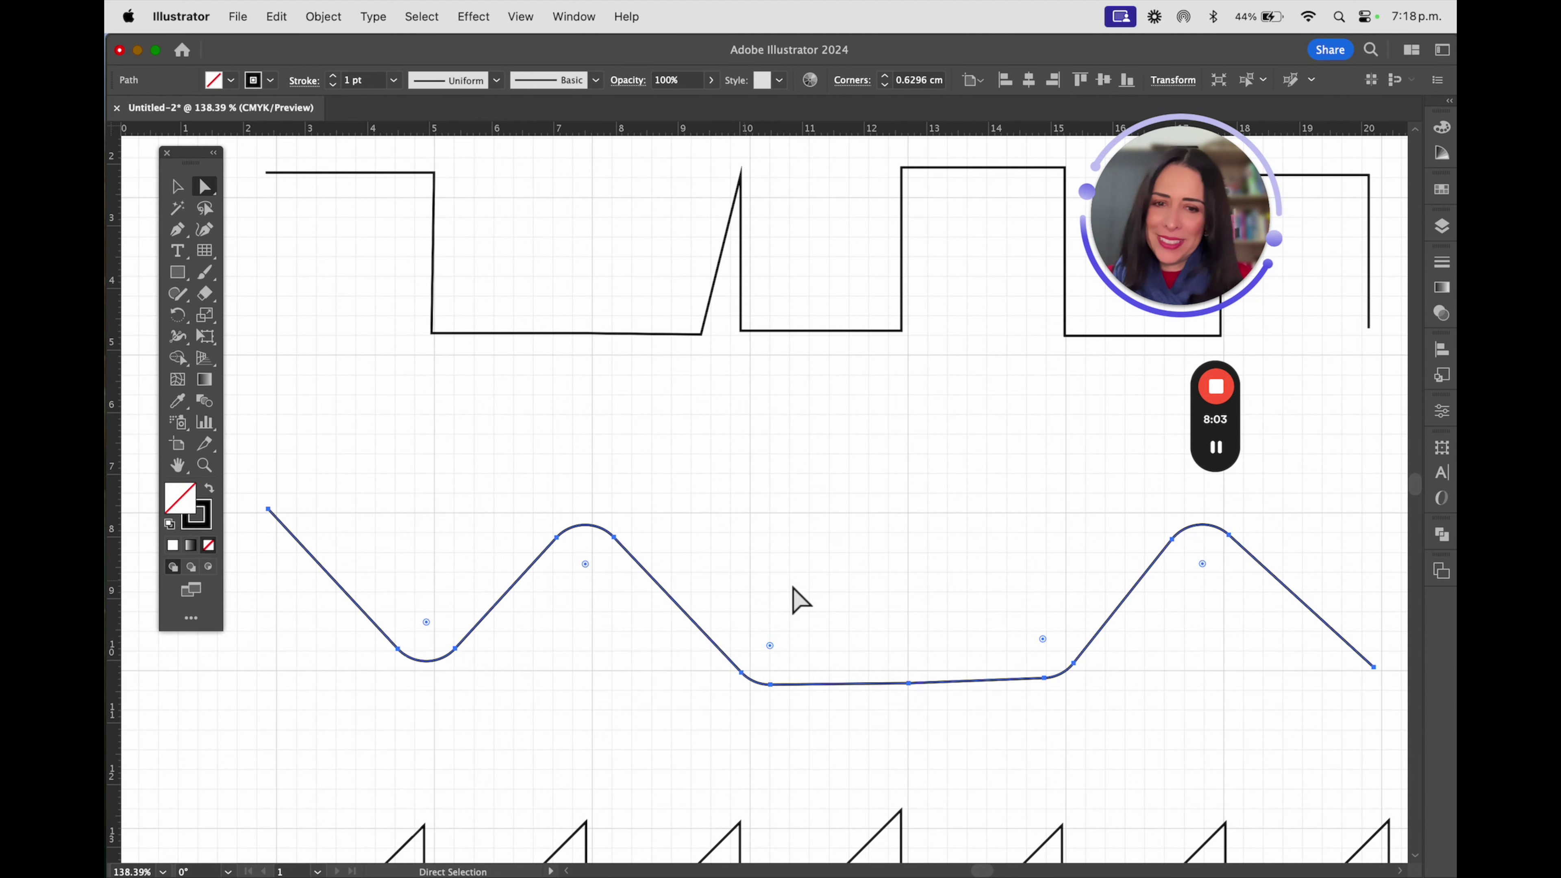
click(891, 341)
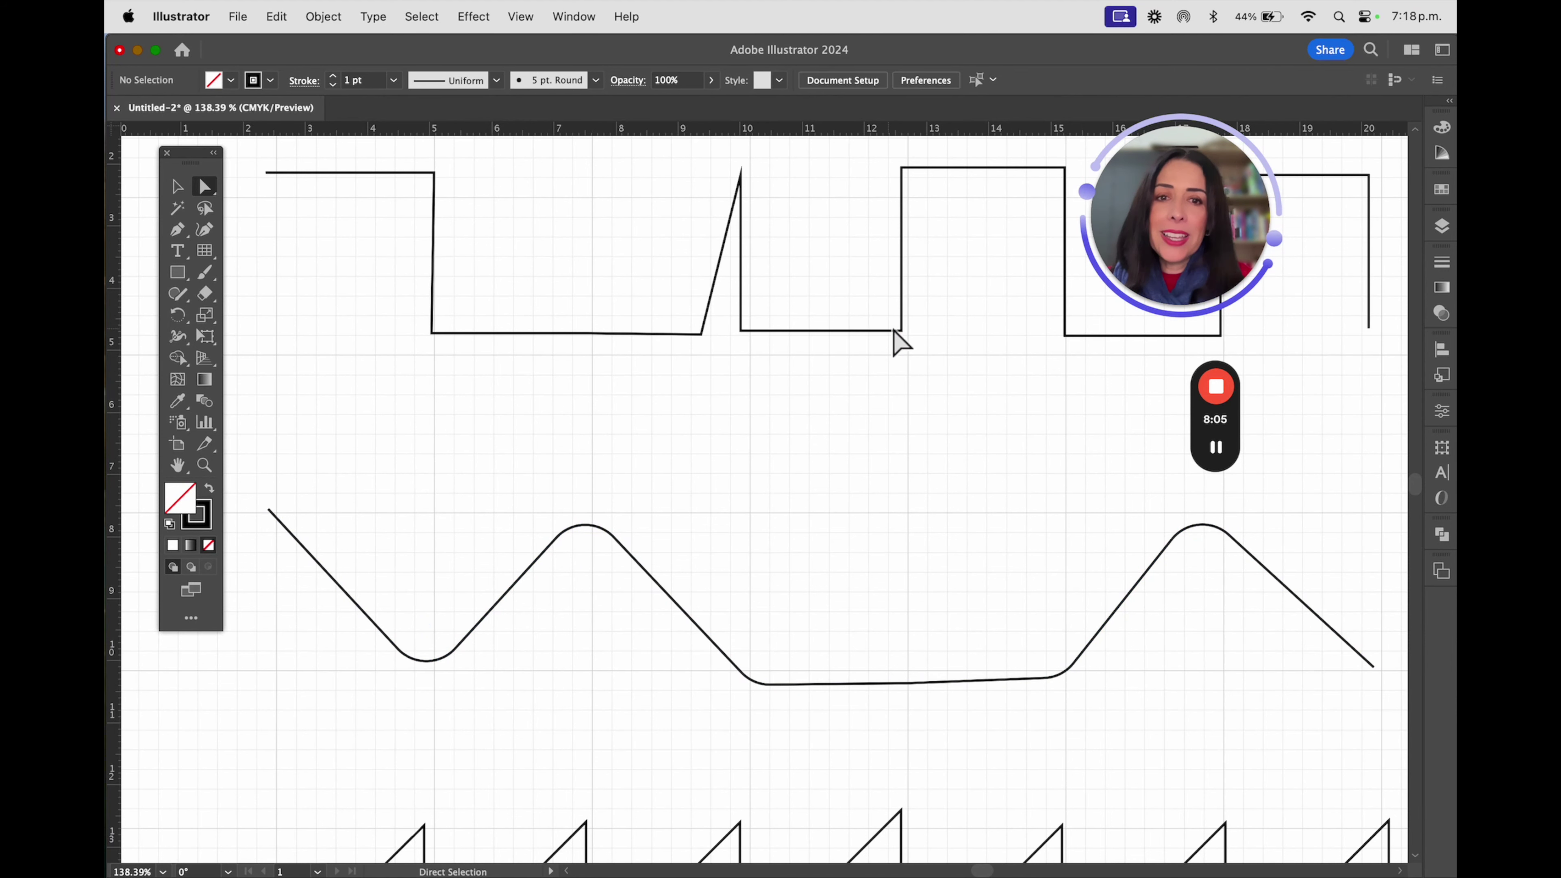
Round only the square wave's lower corner at about 12.5 cm on the ruler to a radius of about 1.13 cm
click(901, 331)
scroll(922, 368, up, 5)
scroll(922, 368, right, 5)
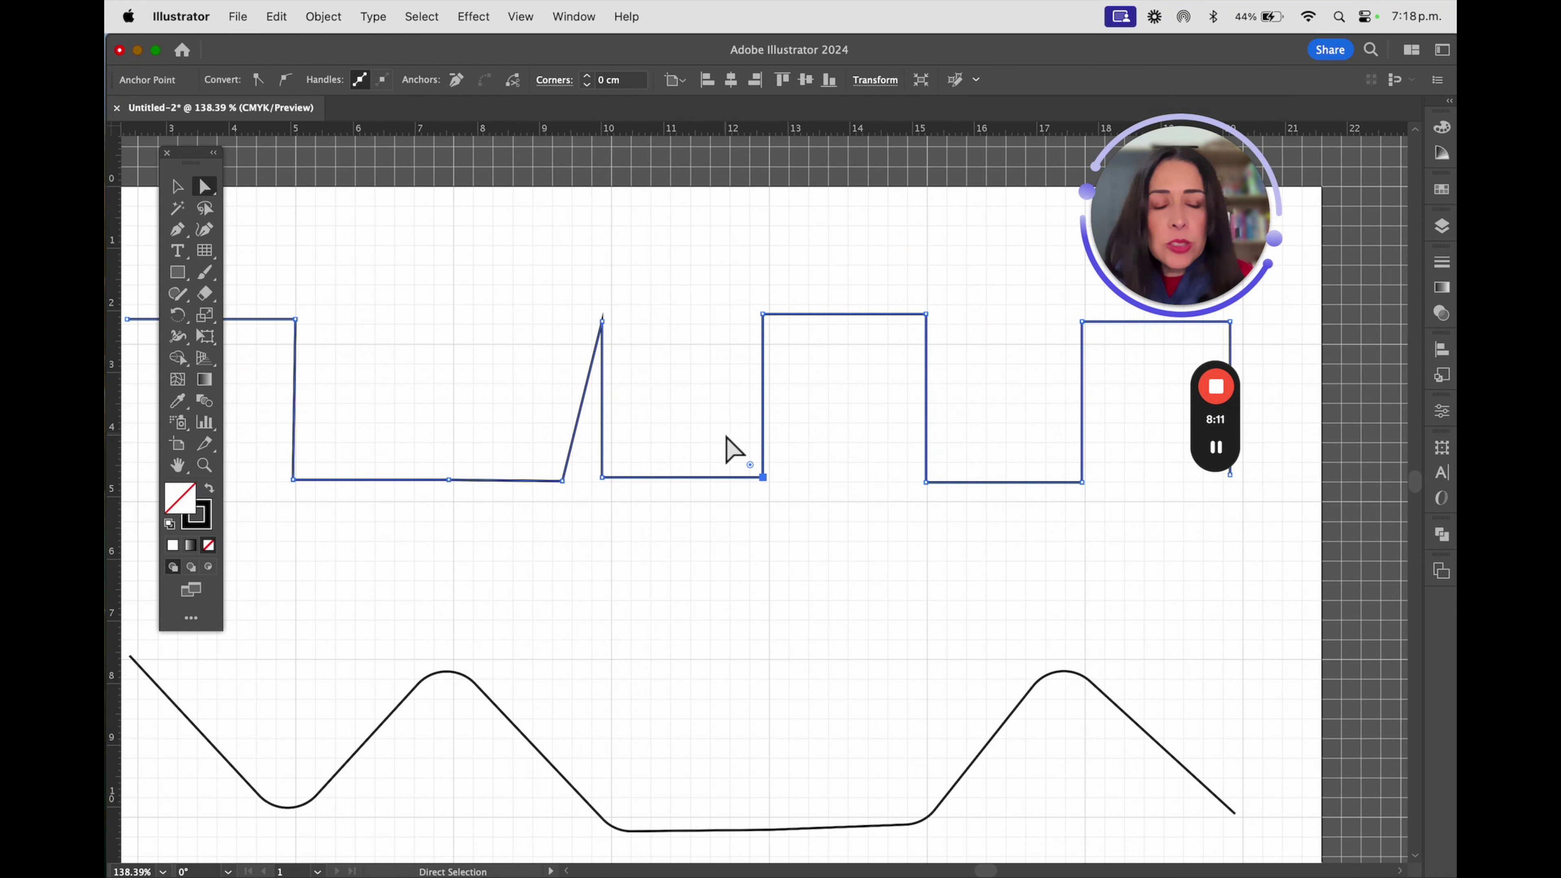
drag(752, 466, 707, 397)
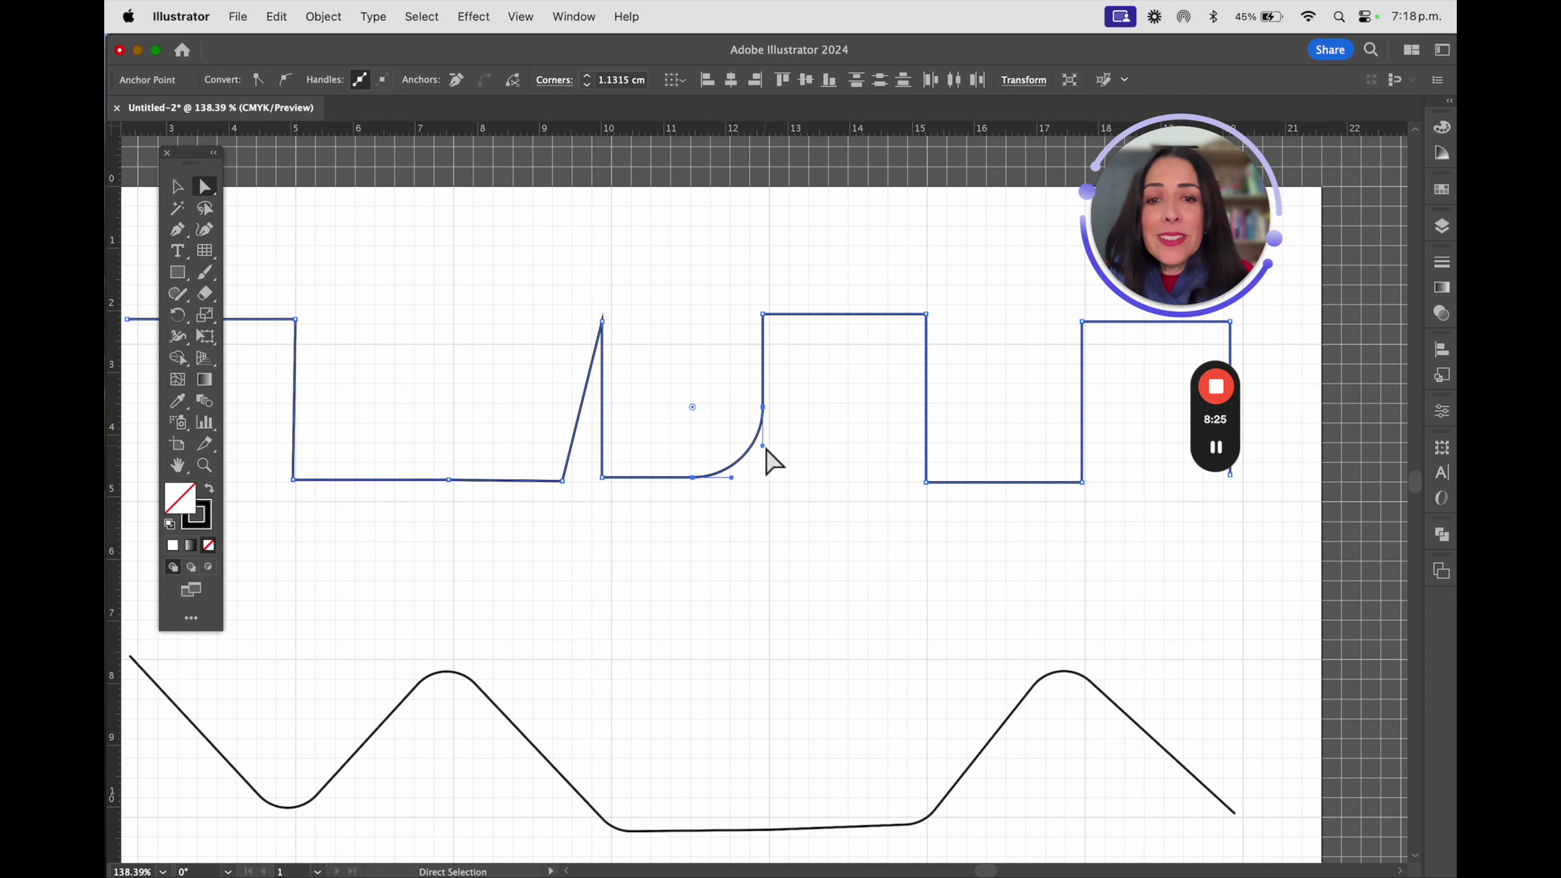
Try to pull both direction handles of the square wave's rounded corner outward into a bulge, and undo the handle changes
drag(764, 447, 894, 470)
drag(731, 478, 836, 522)
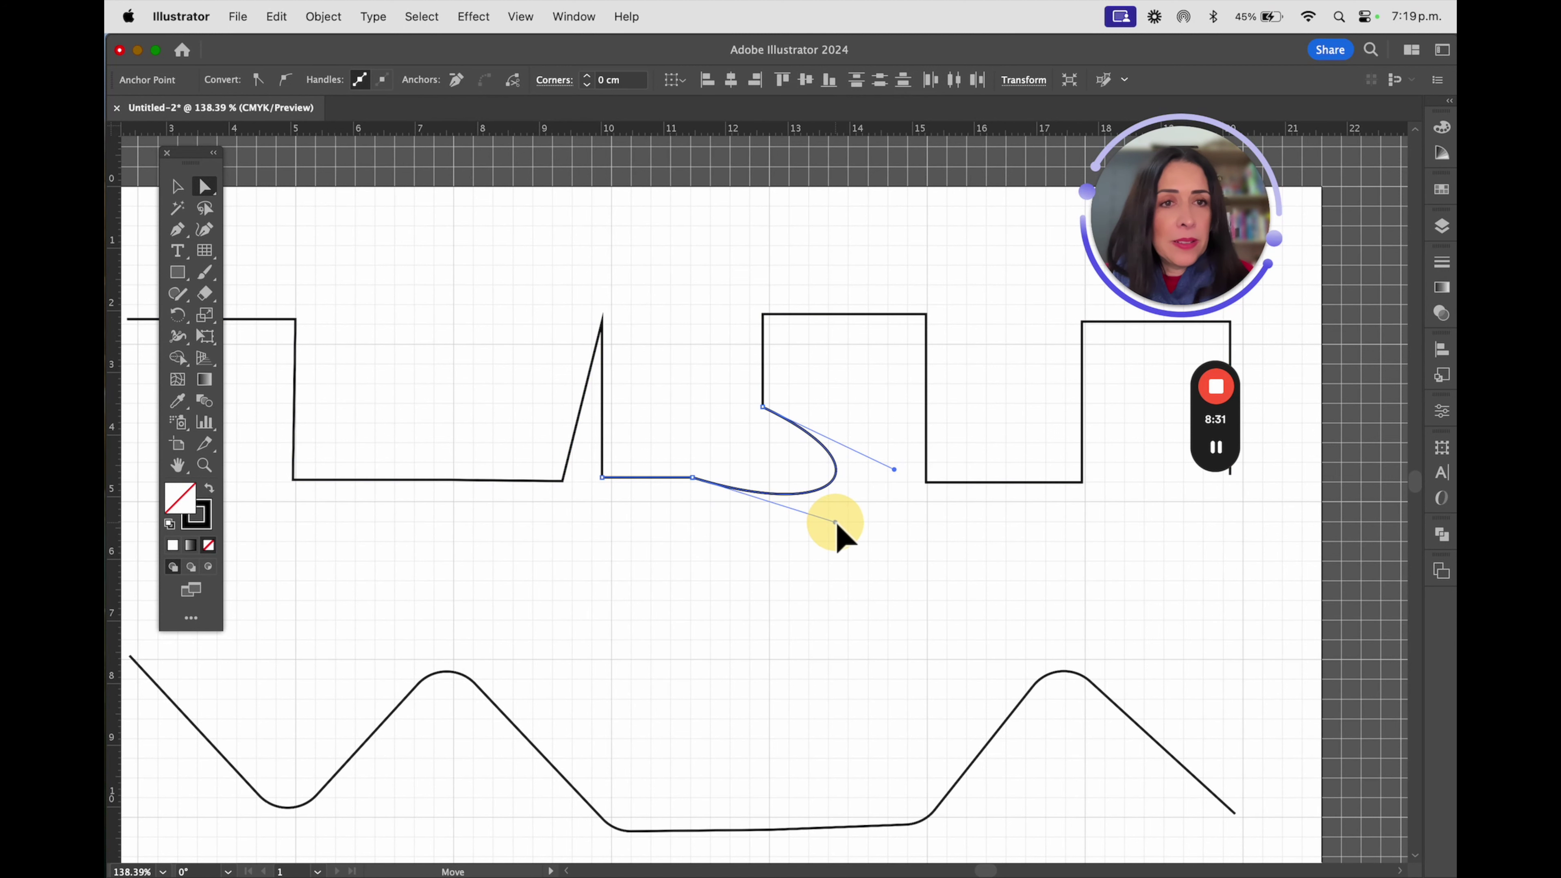
key(super+z)
key(super+z)
key(super+z)
key(super+z)
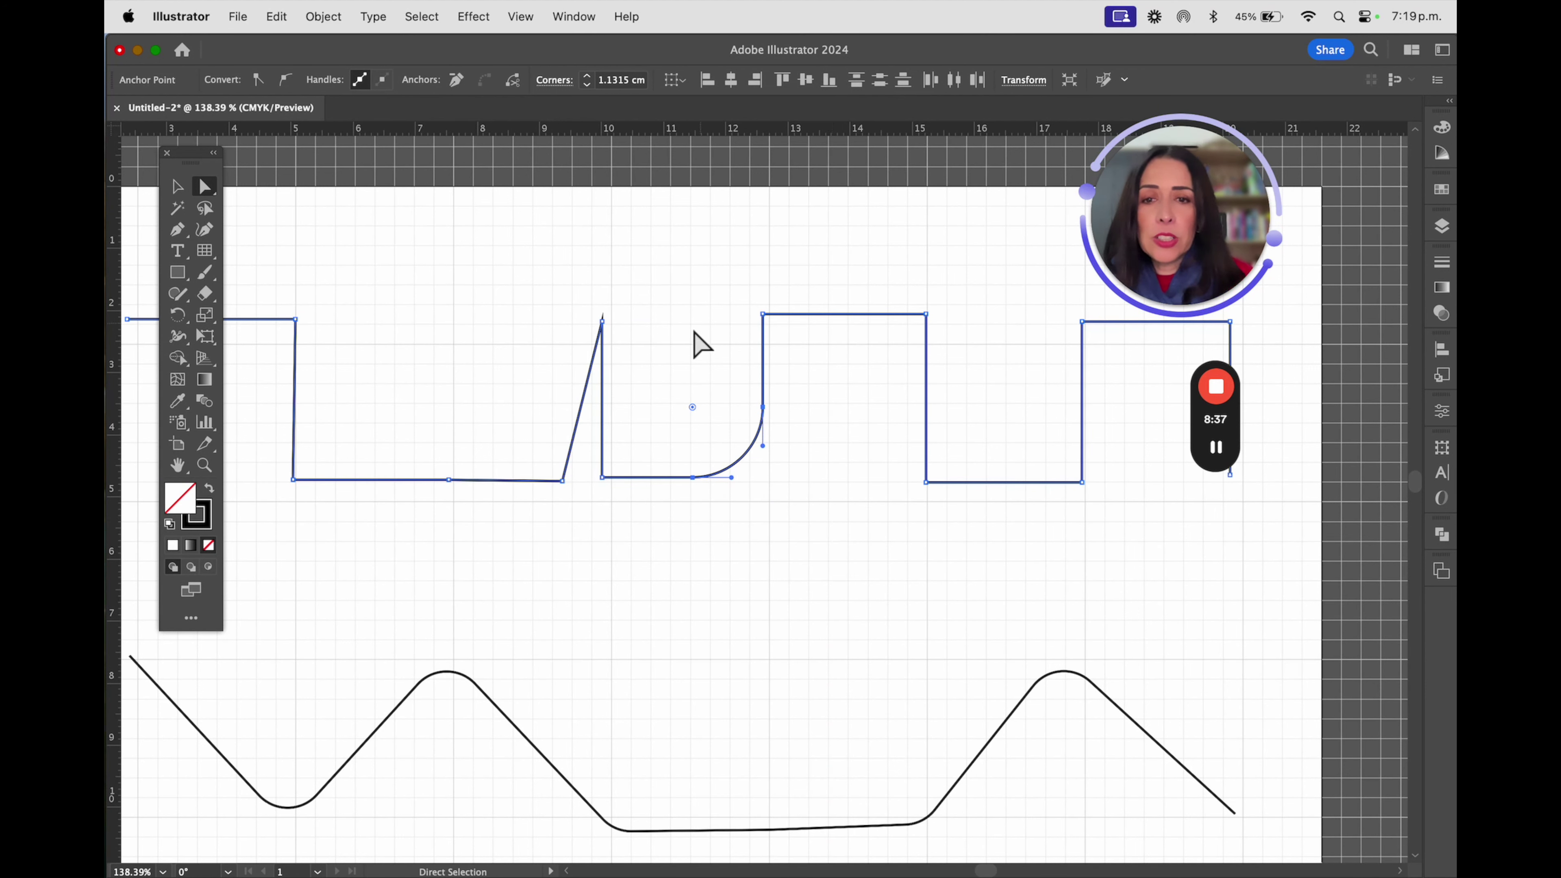
Increase the square wave's rounded corner to about 1.29 cm and return the zigzag's first peak to a sharp 0 cm corner
mouse_move(693, 408)
mouse_down()
mouse_move(776, 466)
mouse_move(683, 400)
mouse_up()
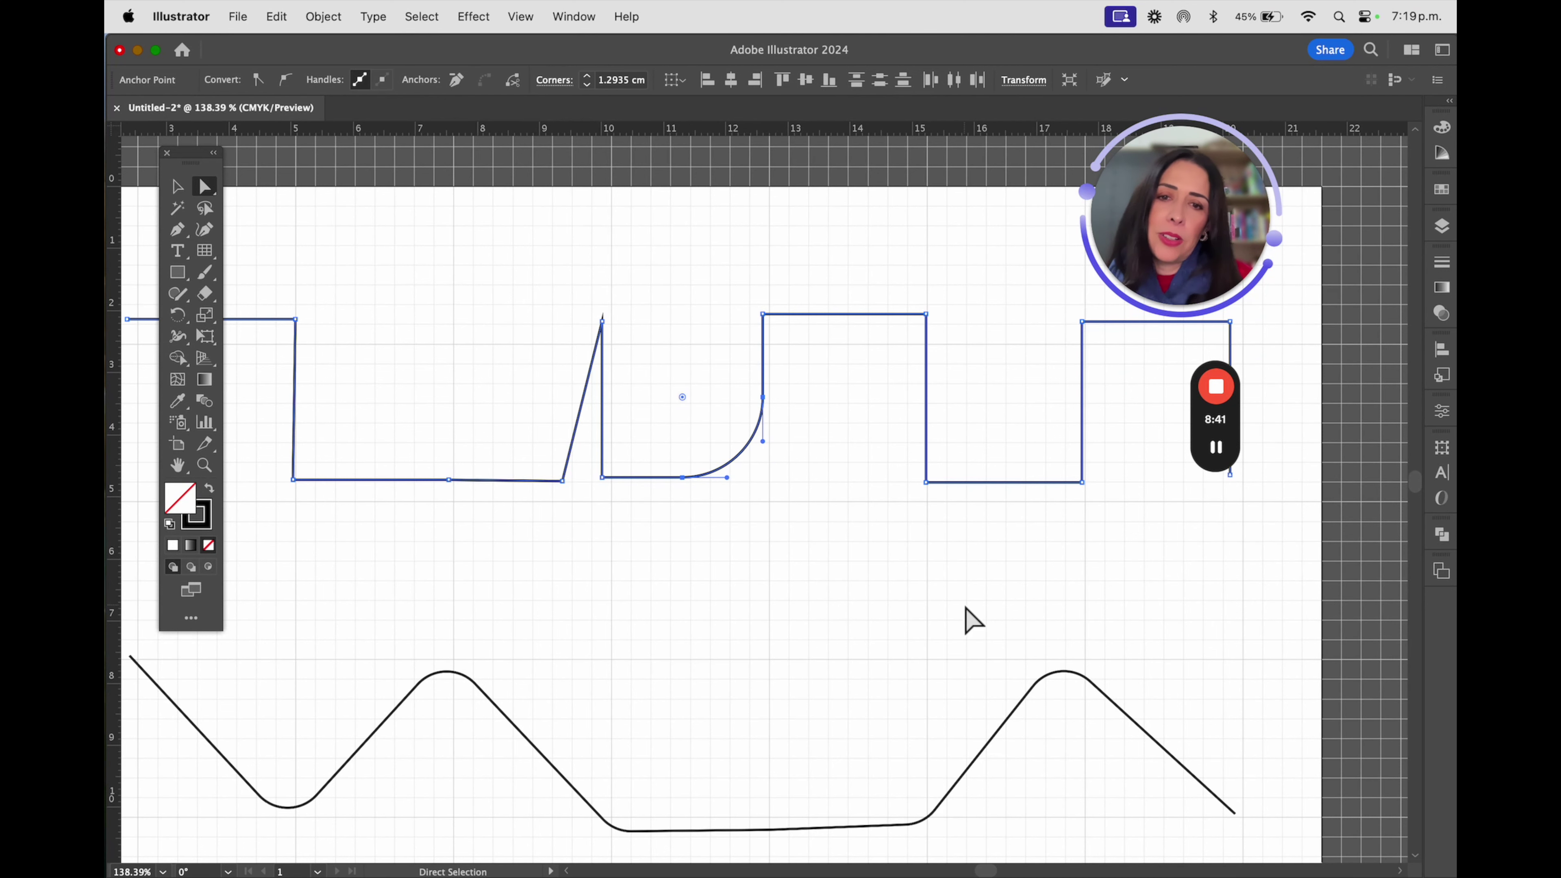
scroll(749, 568, down, 5)
scroll(750, 568, left, 10)
click(746, 524)
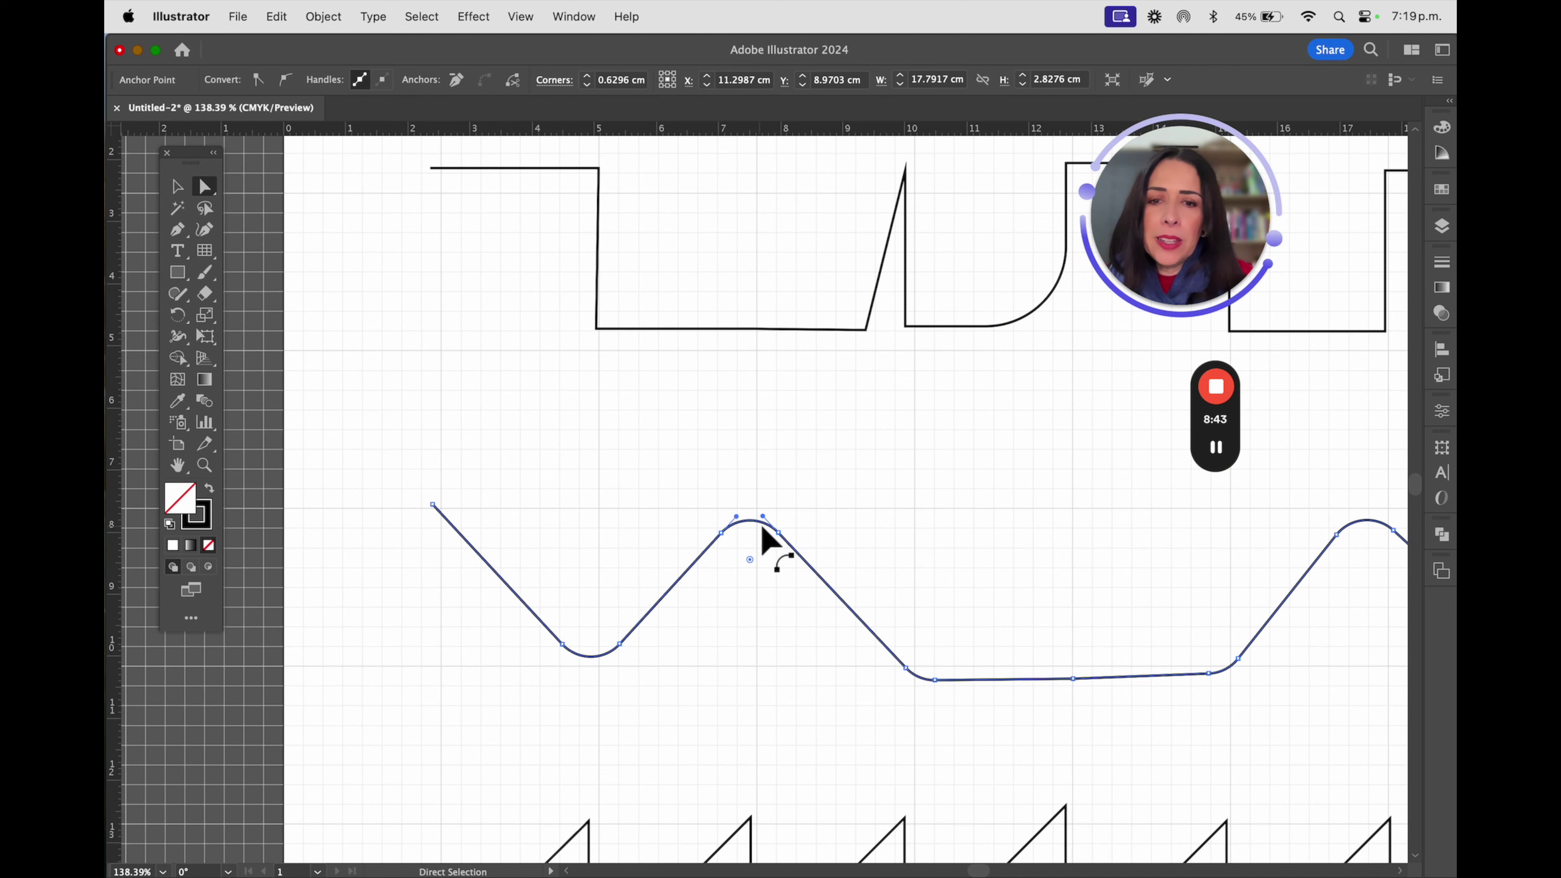
drag(753, 565, 732, 442)
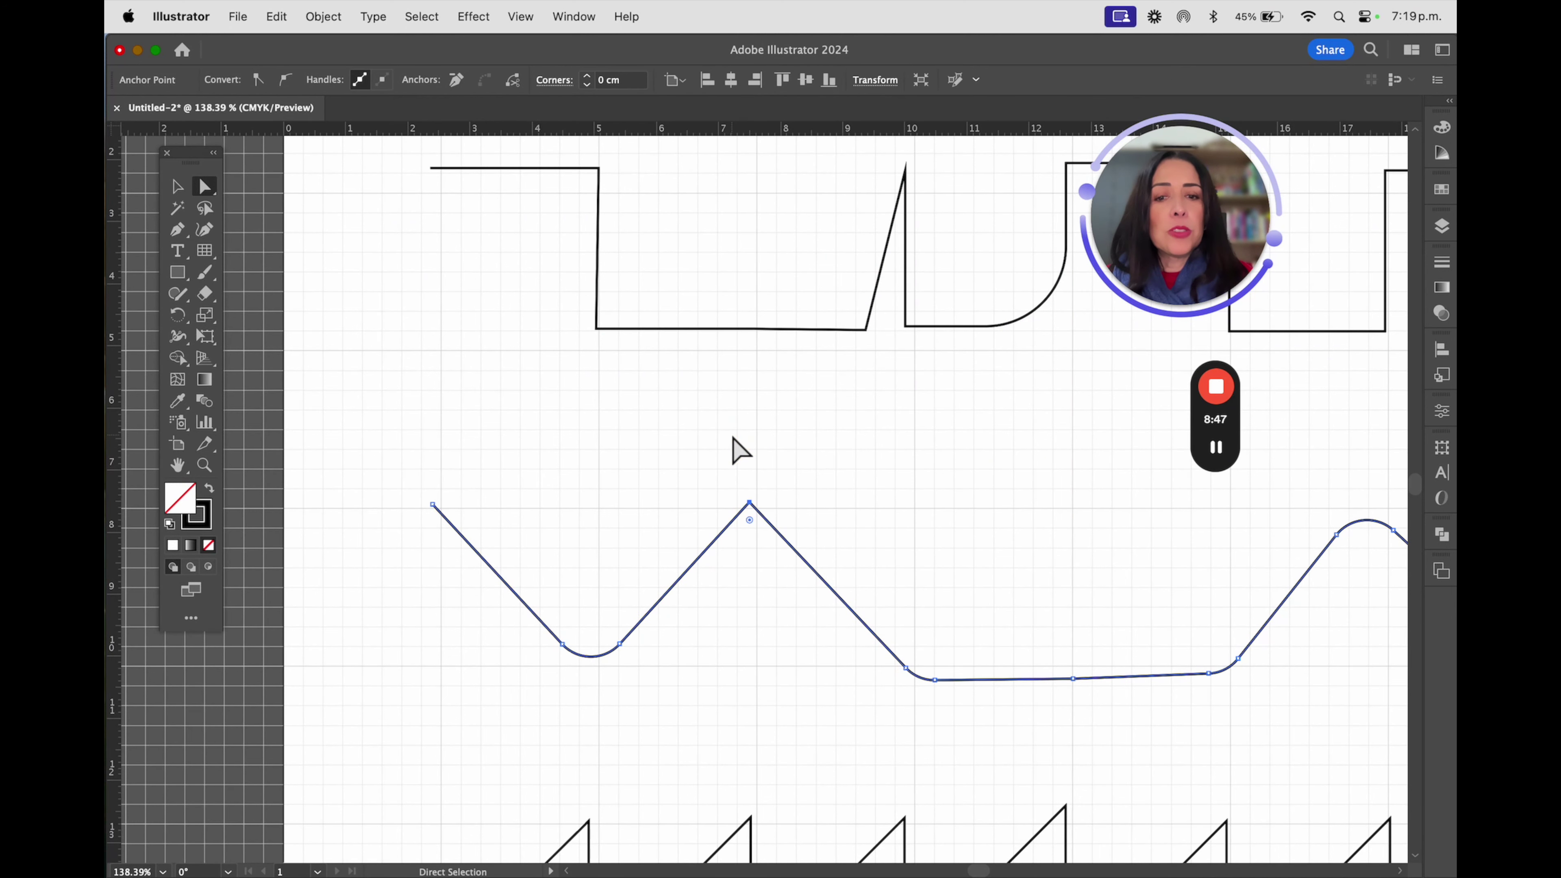
Try rounding all corners of the sawtooth path together to a radius of about 0.19 cm, and undo it
scroll(851, 568, down, 5)
scroll(850, 568, right, 2)
click(672, 533)
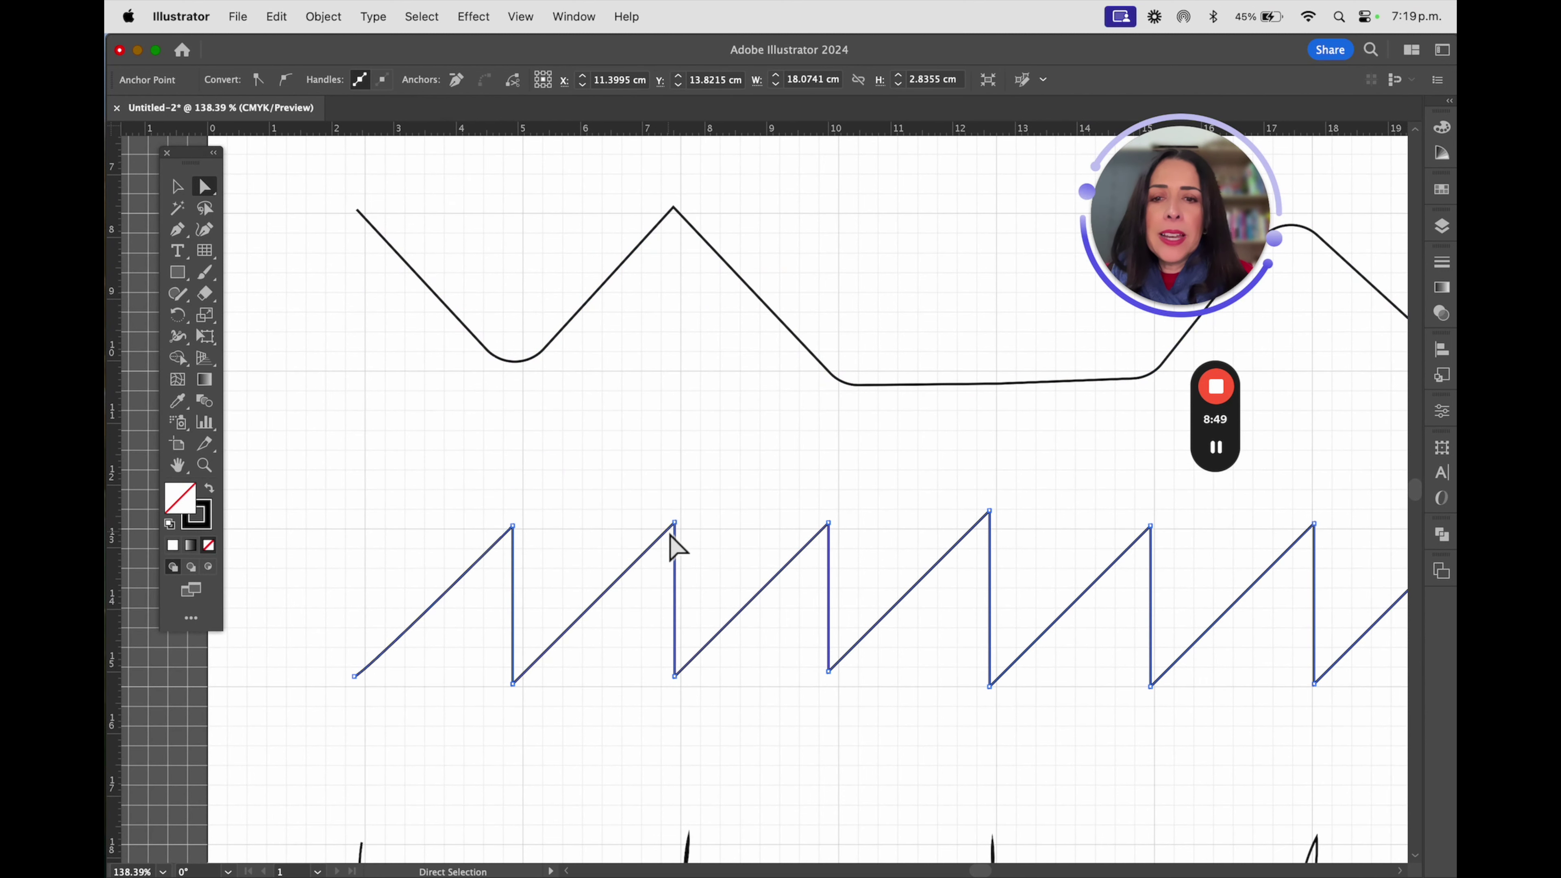
click(177, 186)
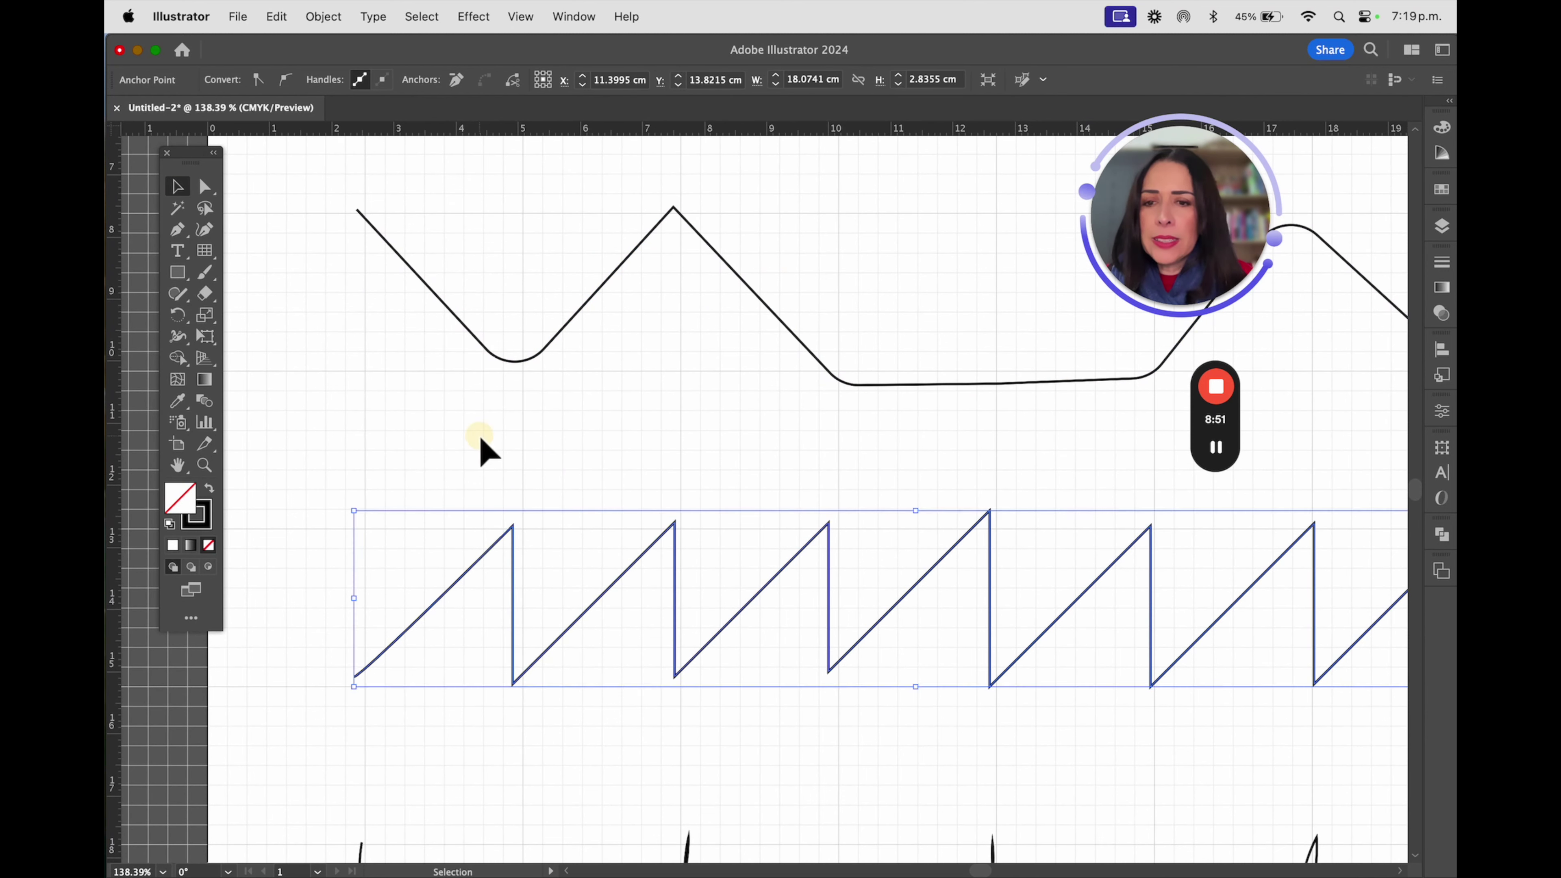
click(486, 452)
click(504, 539)
click(204, 186)
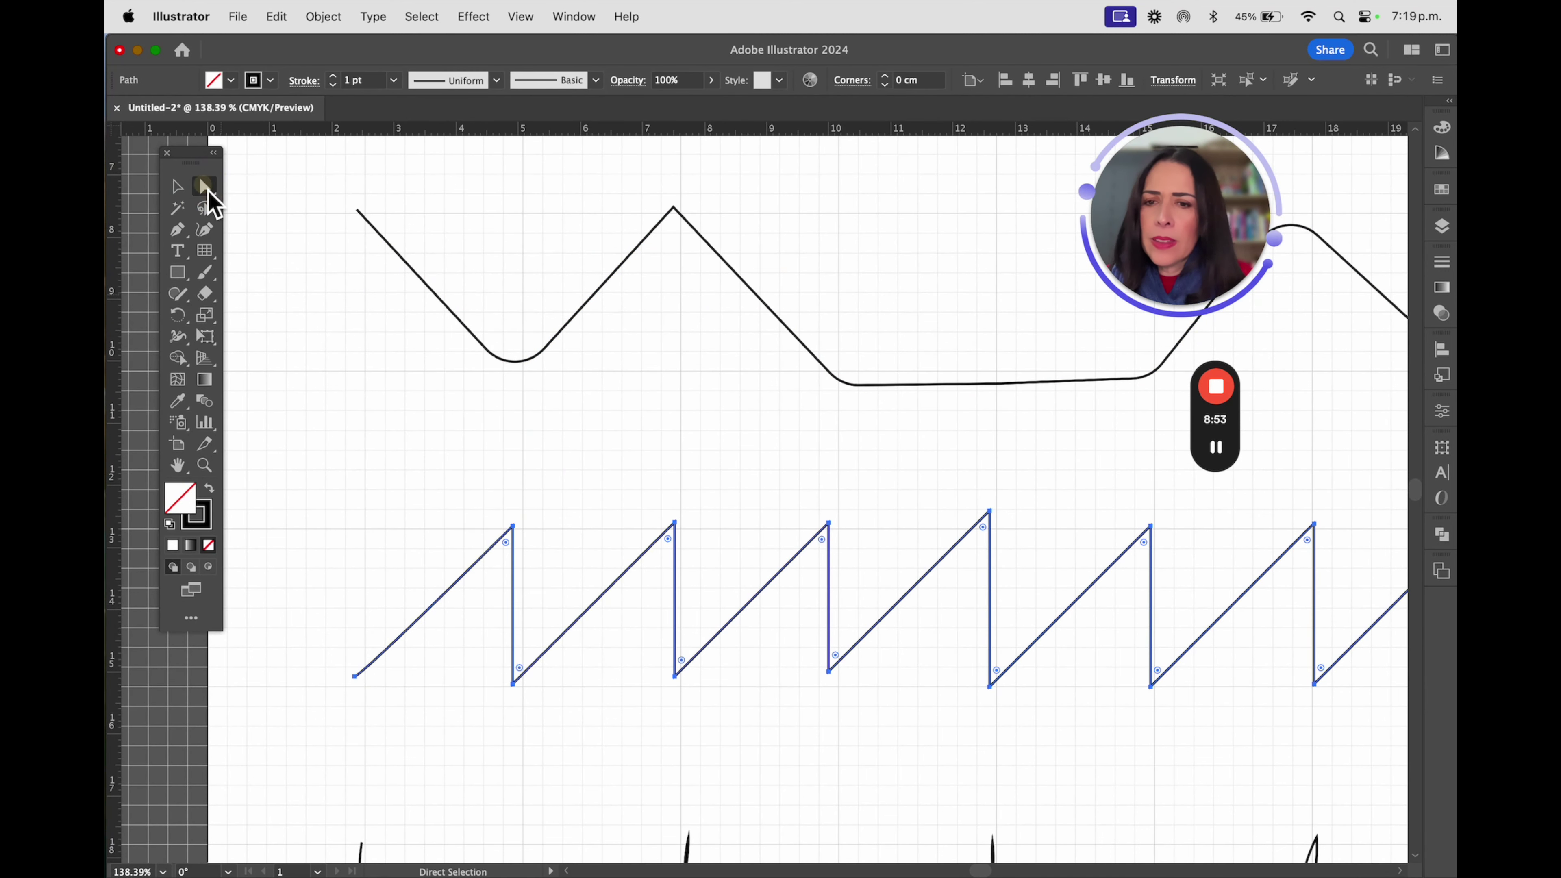
drag(507, 546, 499, 557)
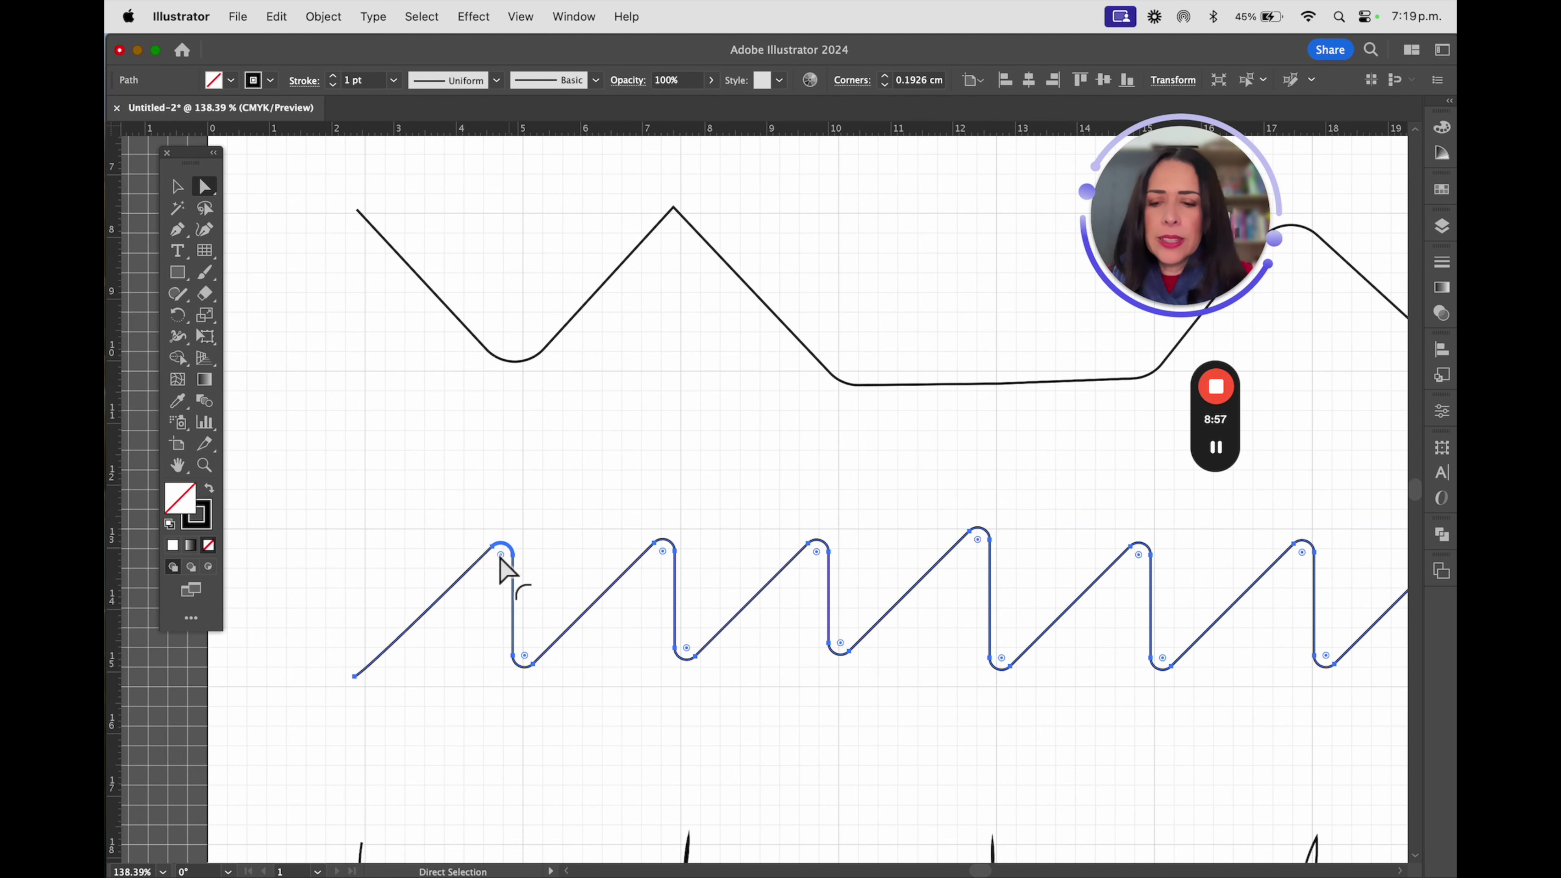
key(super+z)
Round only the sawtooth's first upper peak and its lower corner at about 7.5 cm on the ruler, each to a radius of about 0.4 cm
click(514, 527)
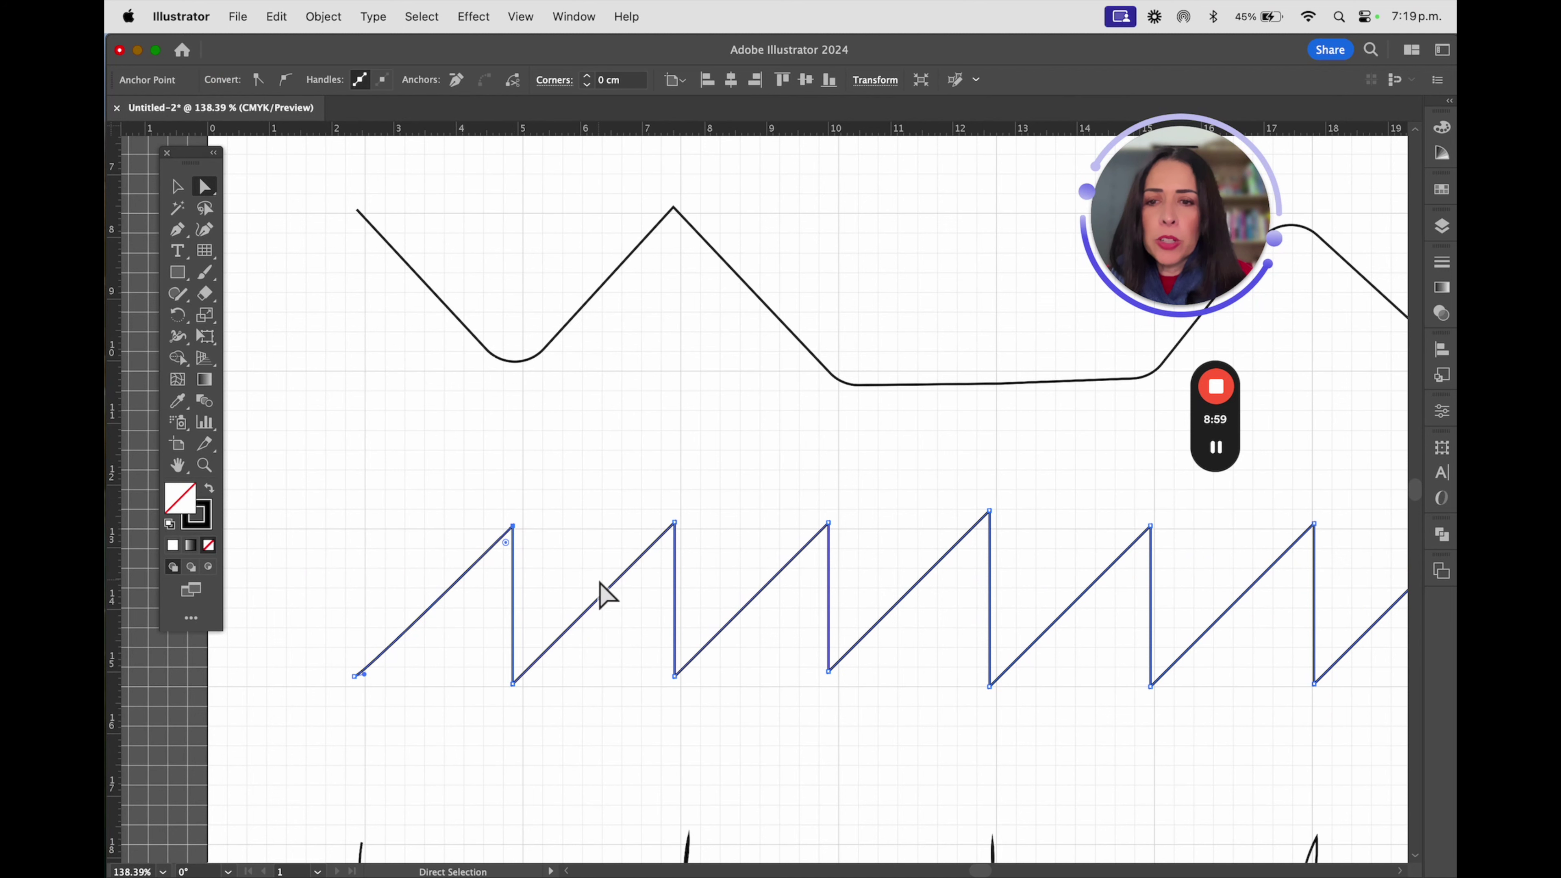
drag(505, 543, 494, 592)
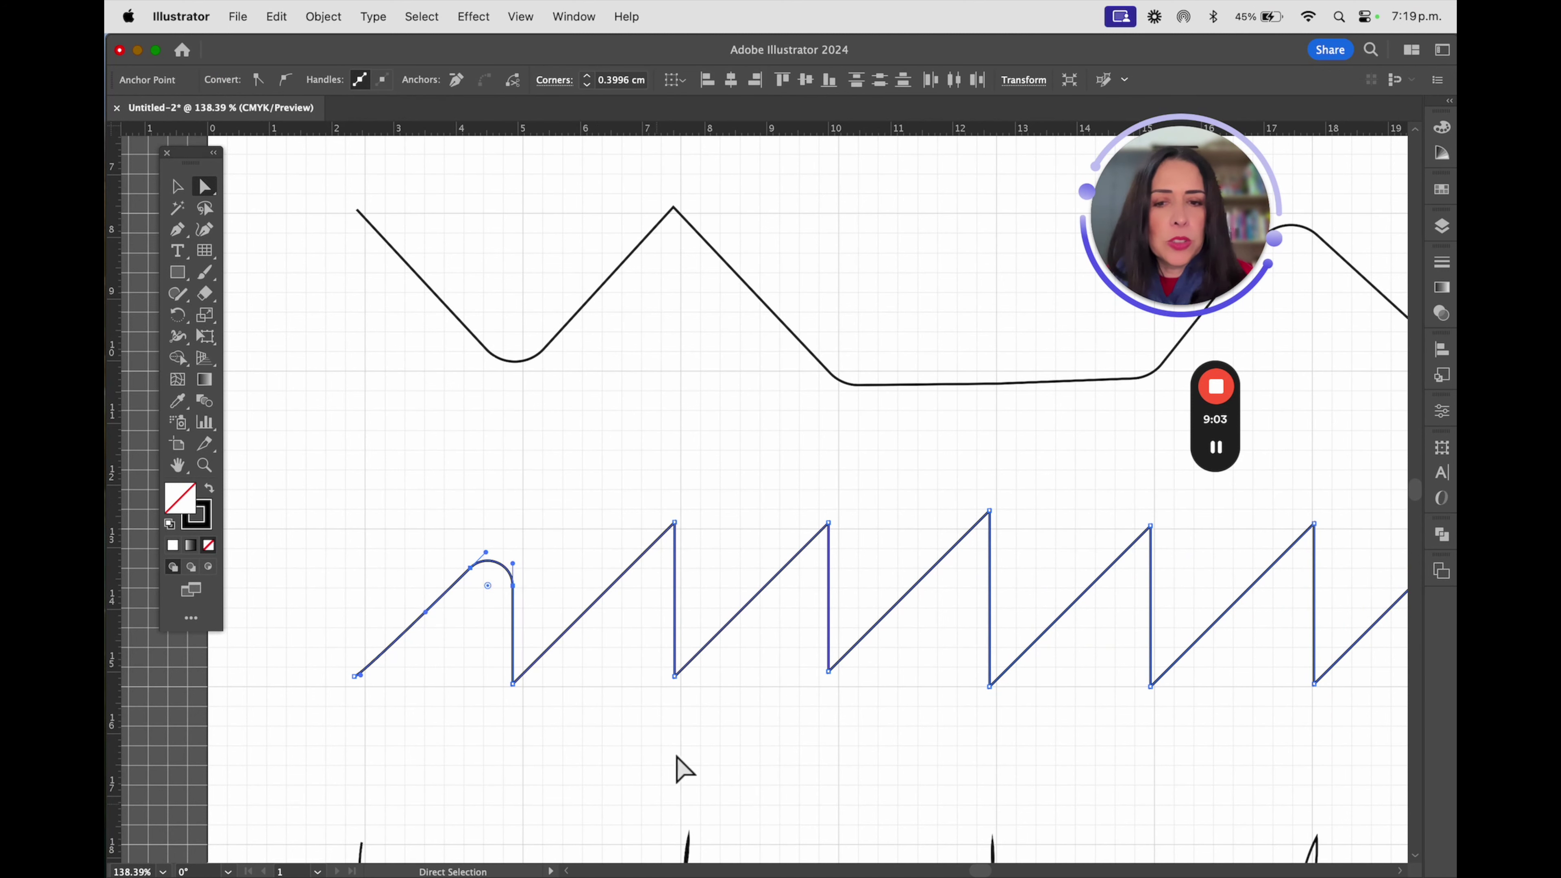
click(675, 678)
drag(681, 661, 700, 630)
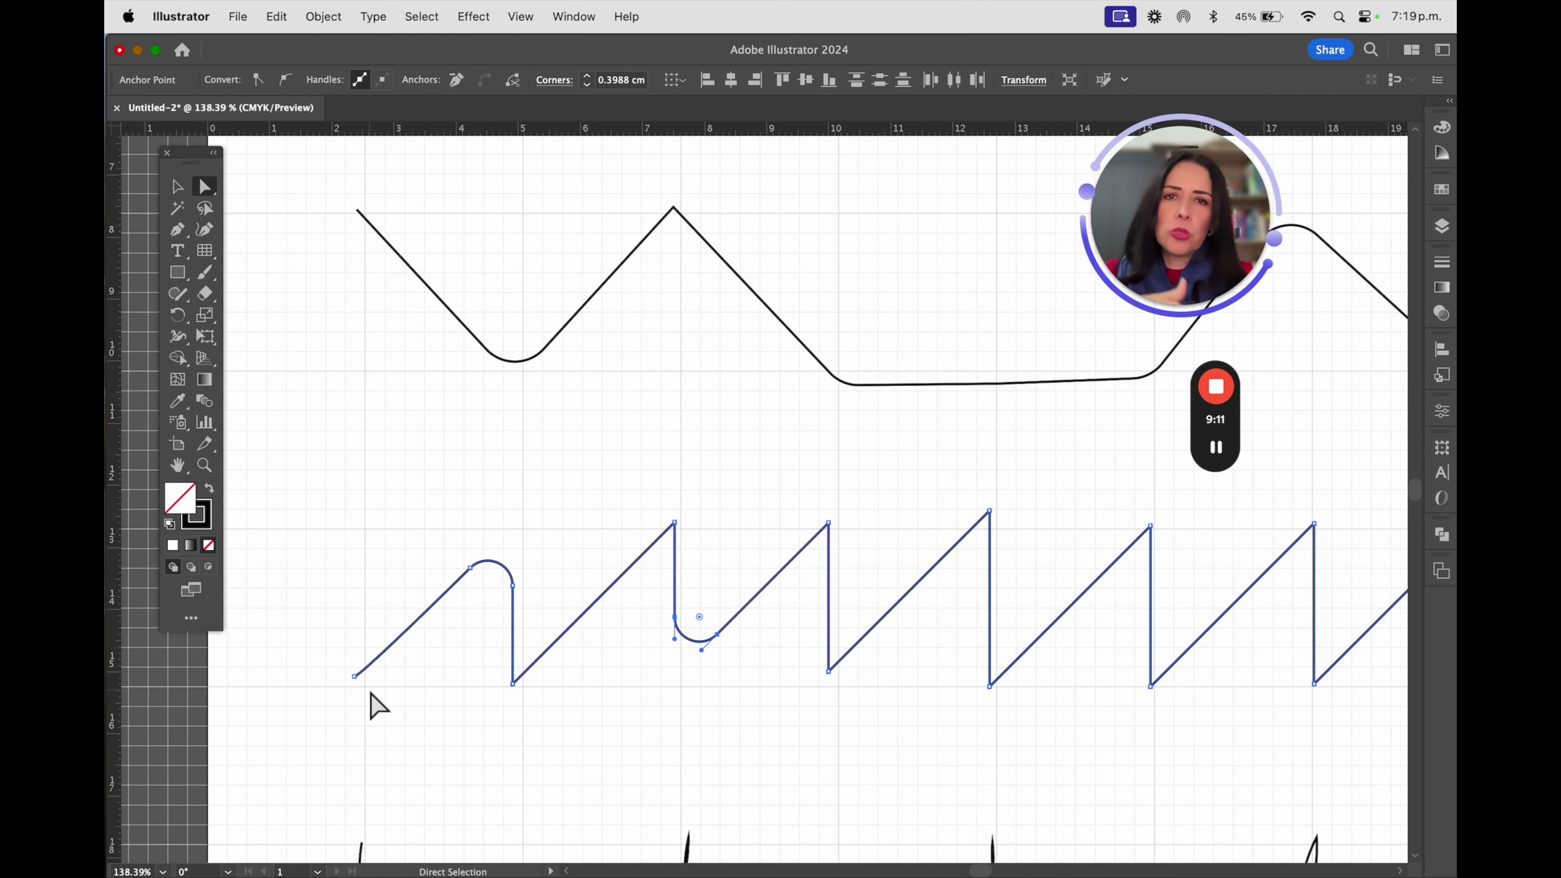
Move the sawtooth's start anchor up above its first rounded peak, and shift the second peak to about 6 cm on the horizontal ruler
click(355, 676)
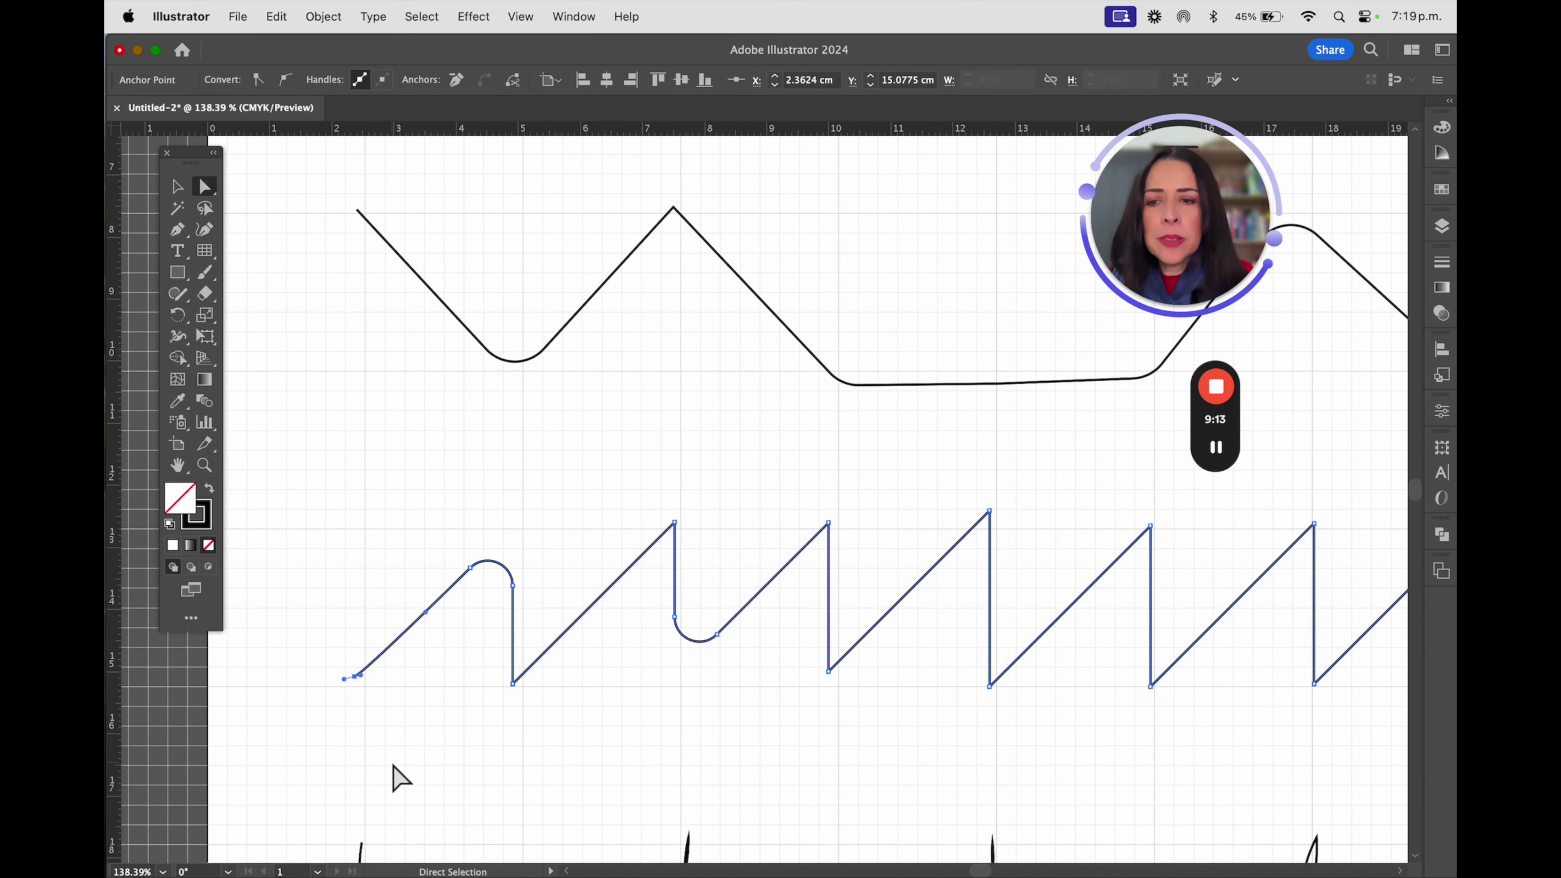
drag(356, 676, 516, 434)
click(674, 522)
drag(674, 522, 589, 494)
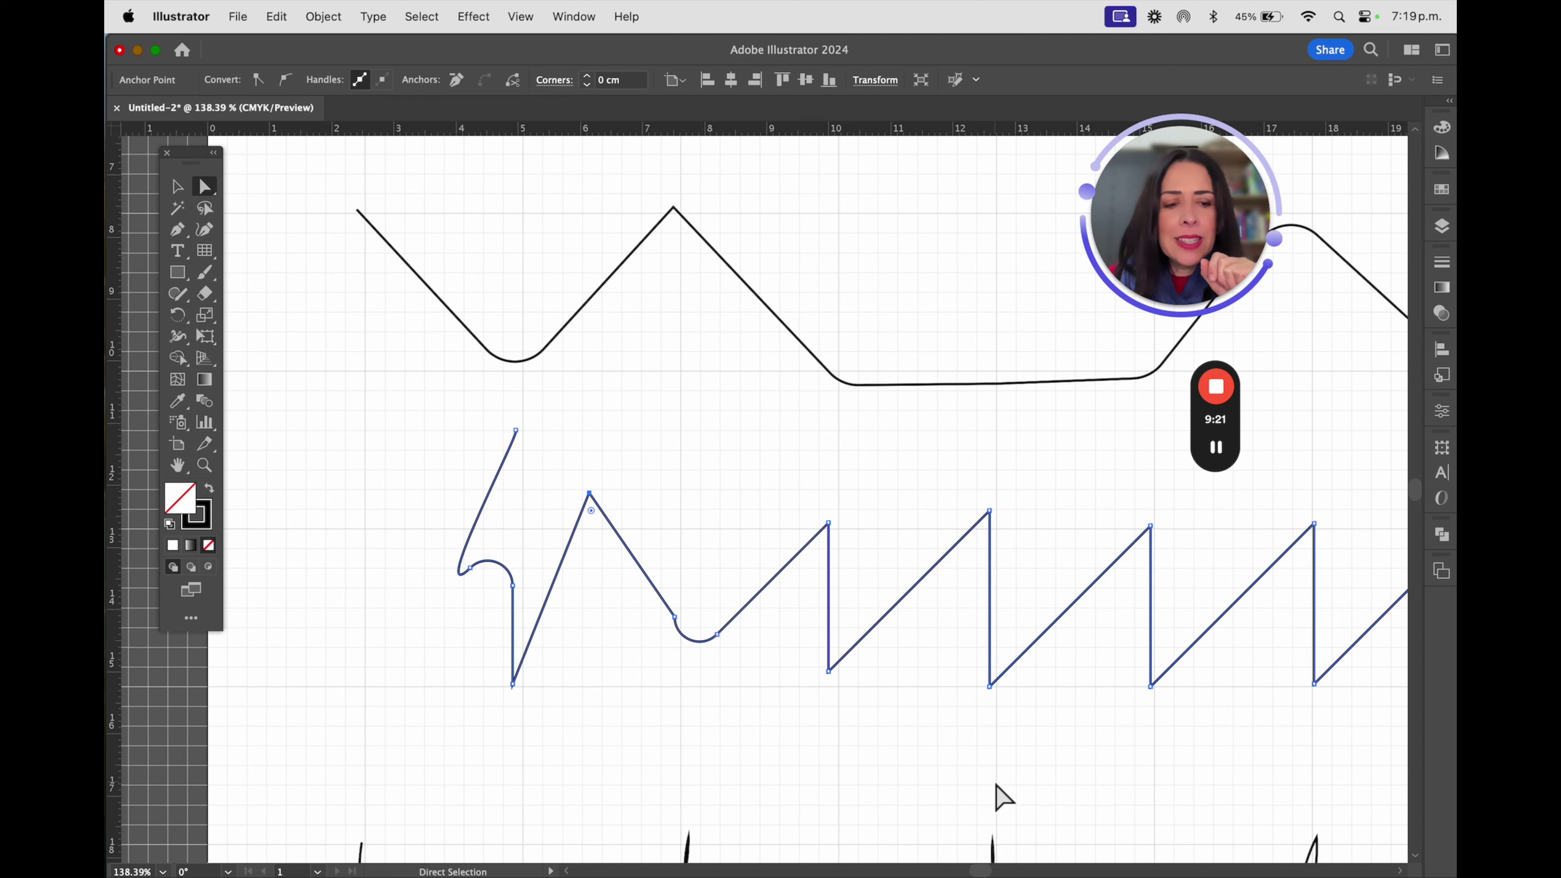
Delete the sawtooth's shifted second peak anchor, and undo the deletion
key(Delete)
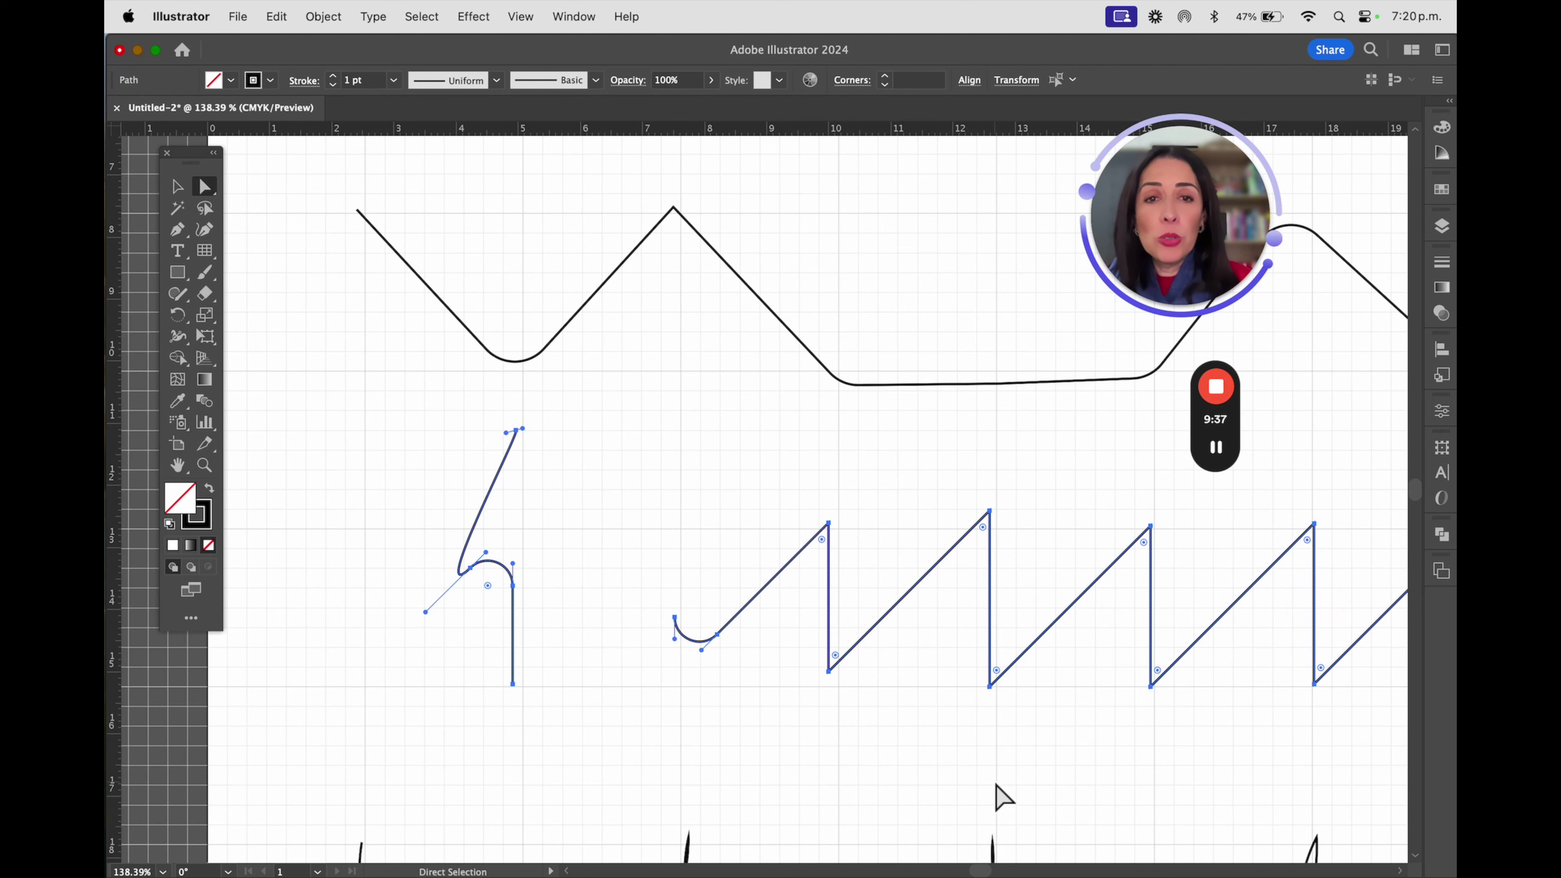
key(super+j)
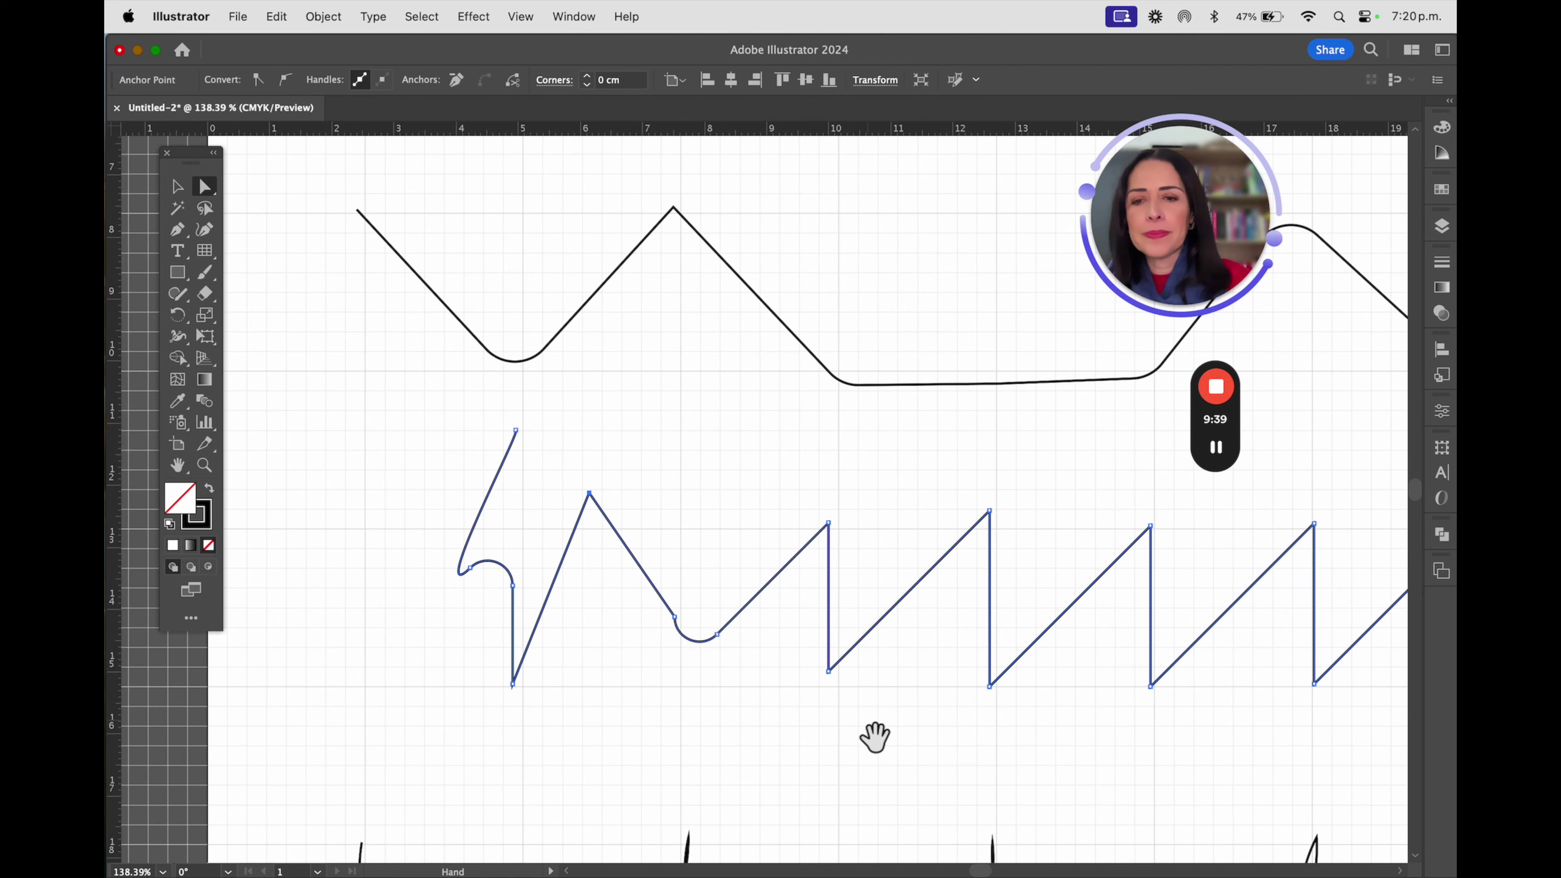
Untangle the looped cusp at about 17.7 cm on the scallop row by adjusting its anchor and the direction handles on both sides
drag(875, 735, 826, 421)
click(619, 630)
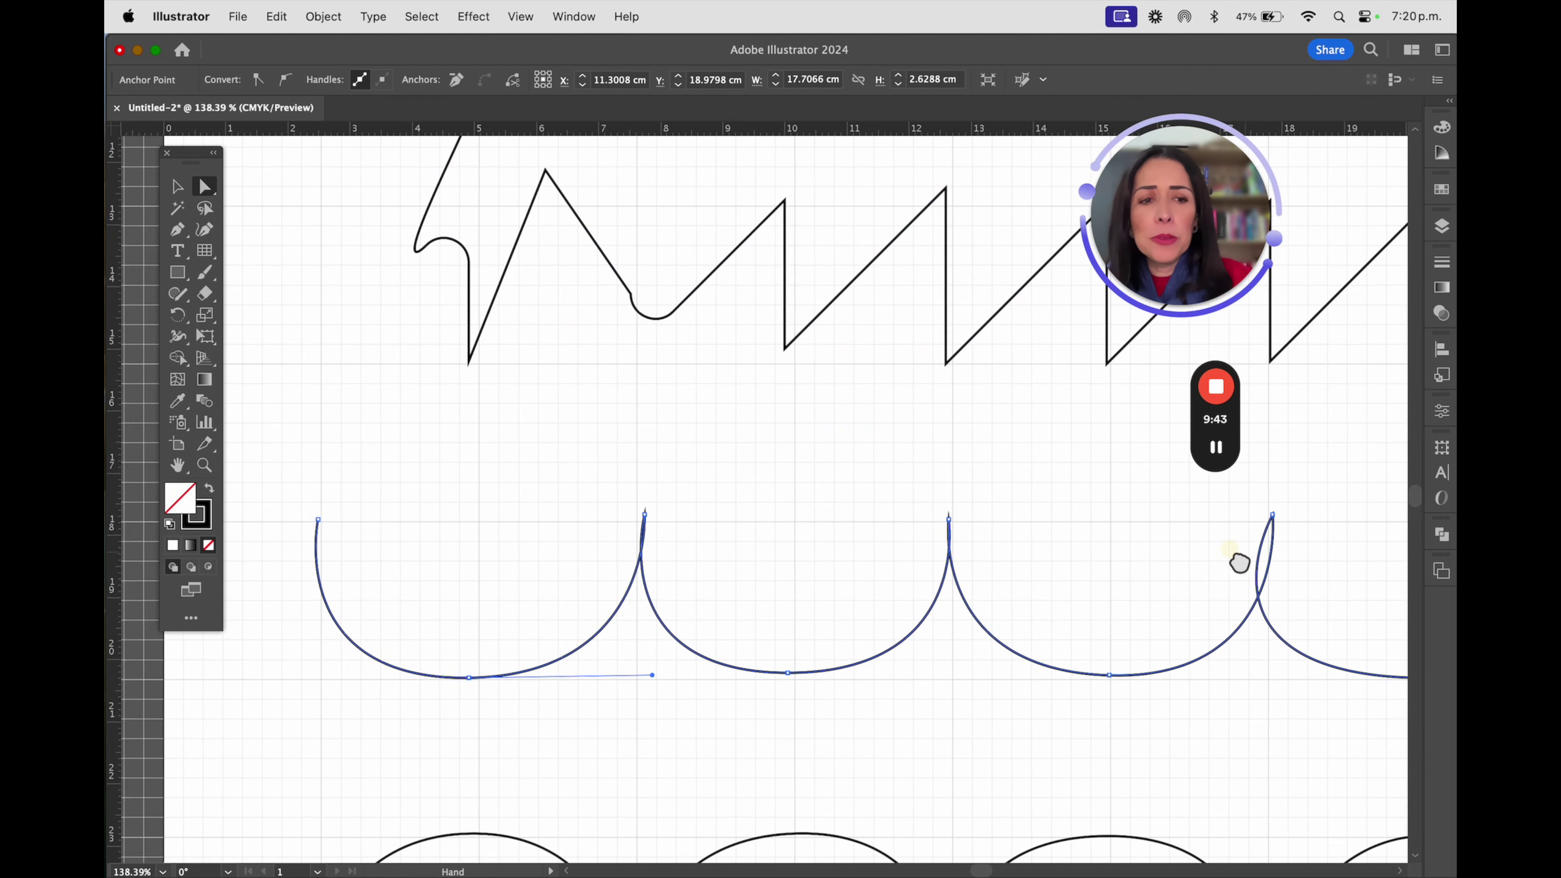
drag(1237, 558, 986, 540)
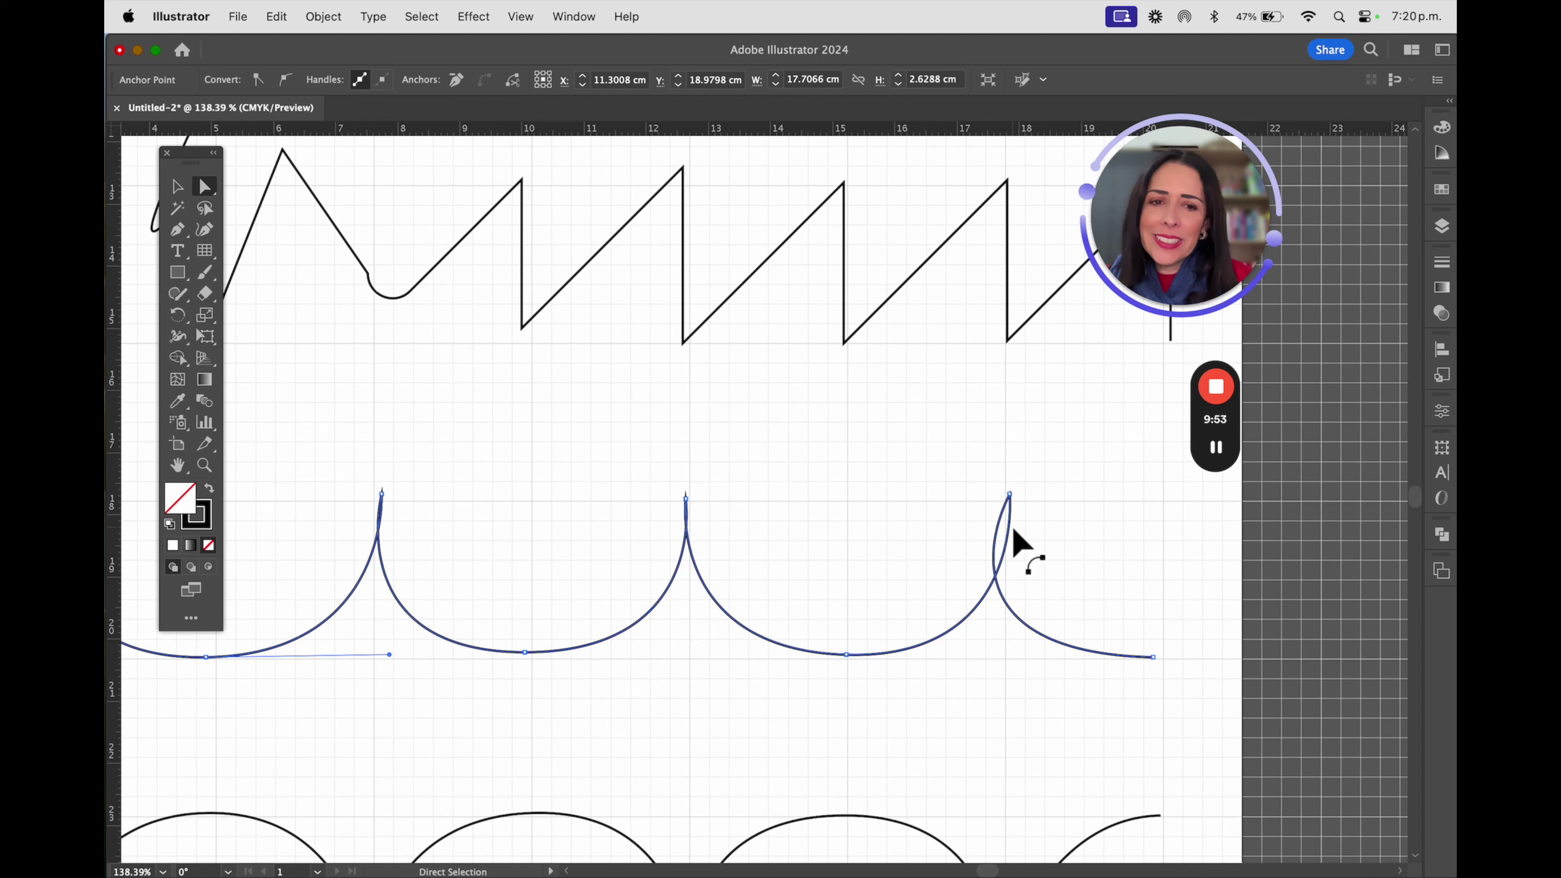
click(1010, 495)
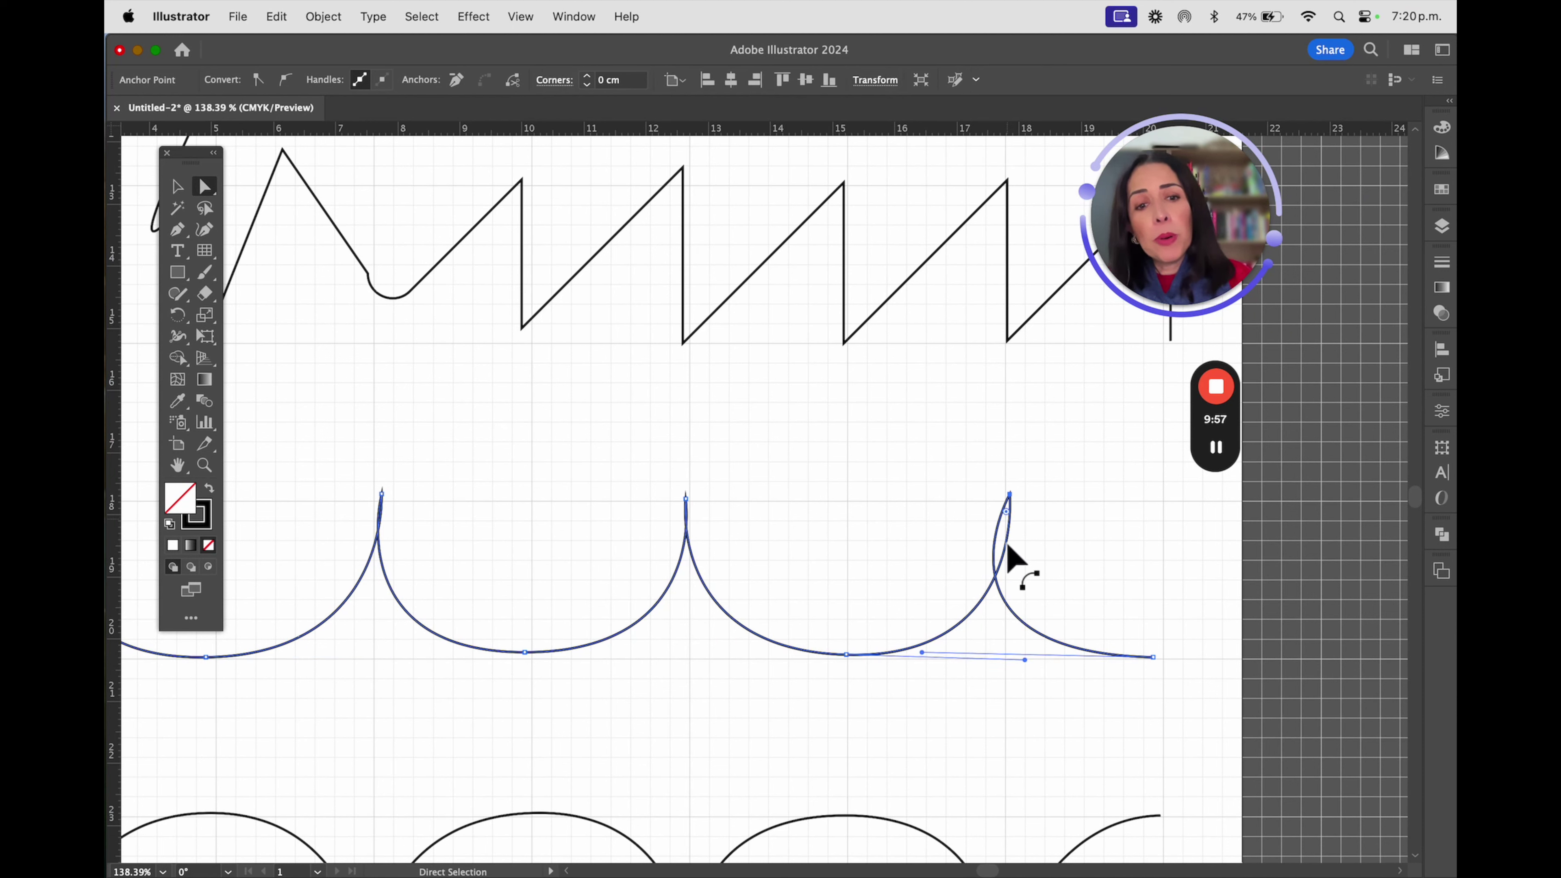
click(988, 657)
mouse_move(988, 657)
mouse_down()
mouse_move(956, 654)
mouse_move(1008, 660)
mouse_up()
click(933, 657)
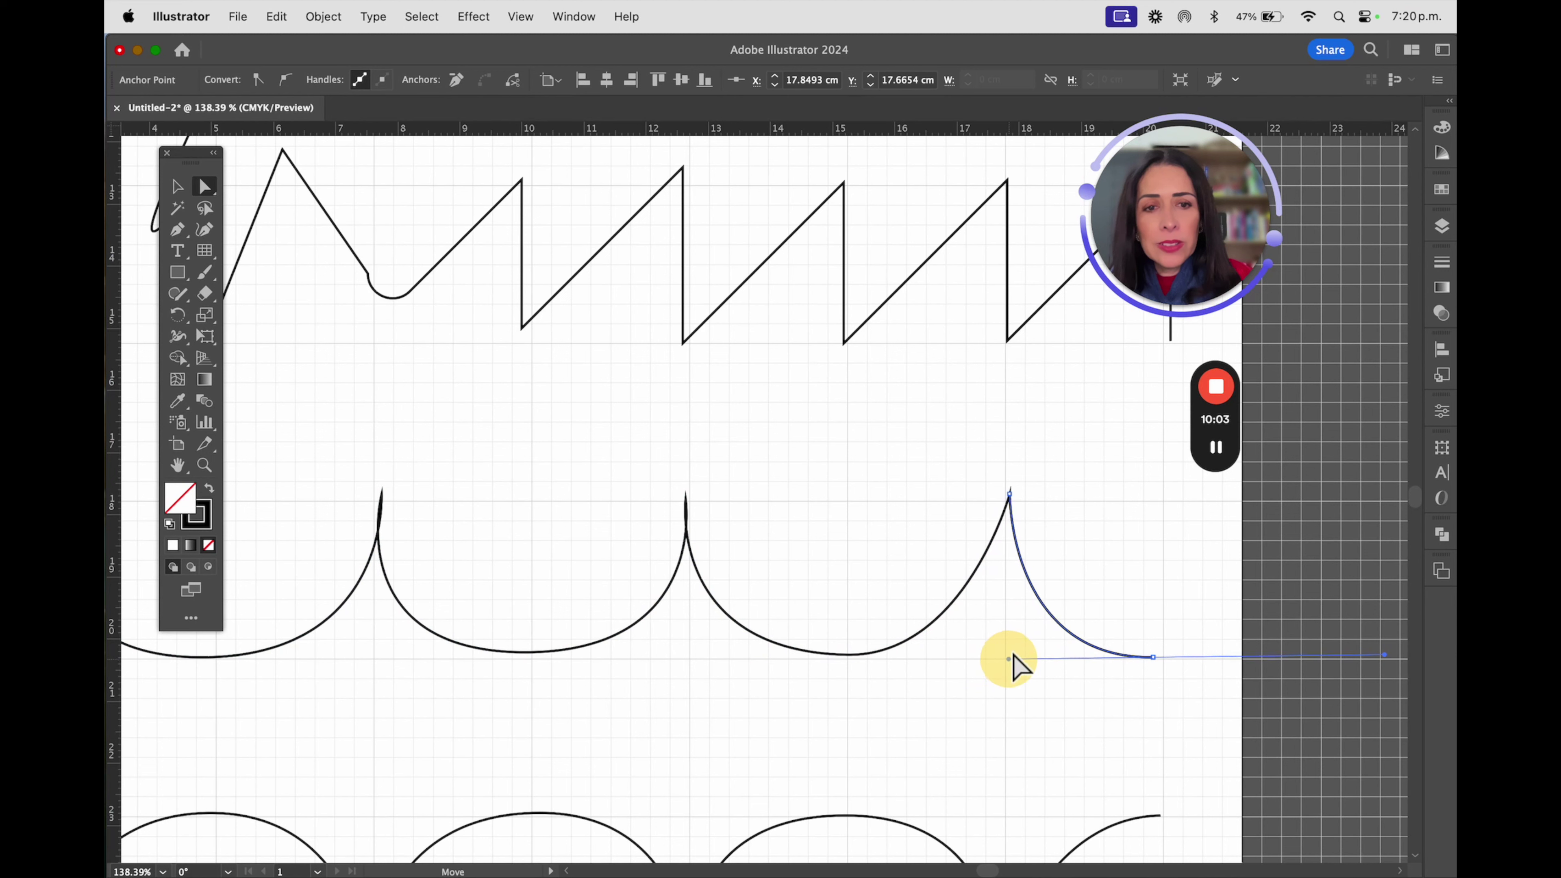
click(1007, 495)
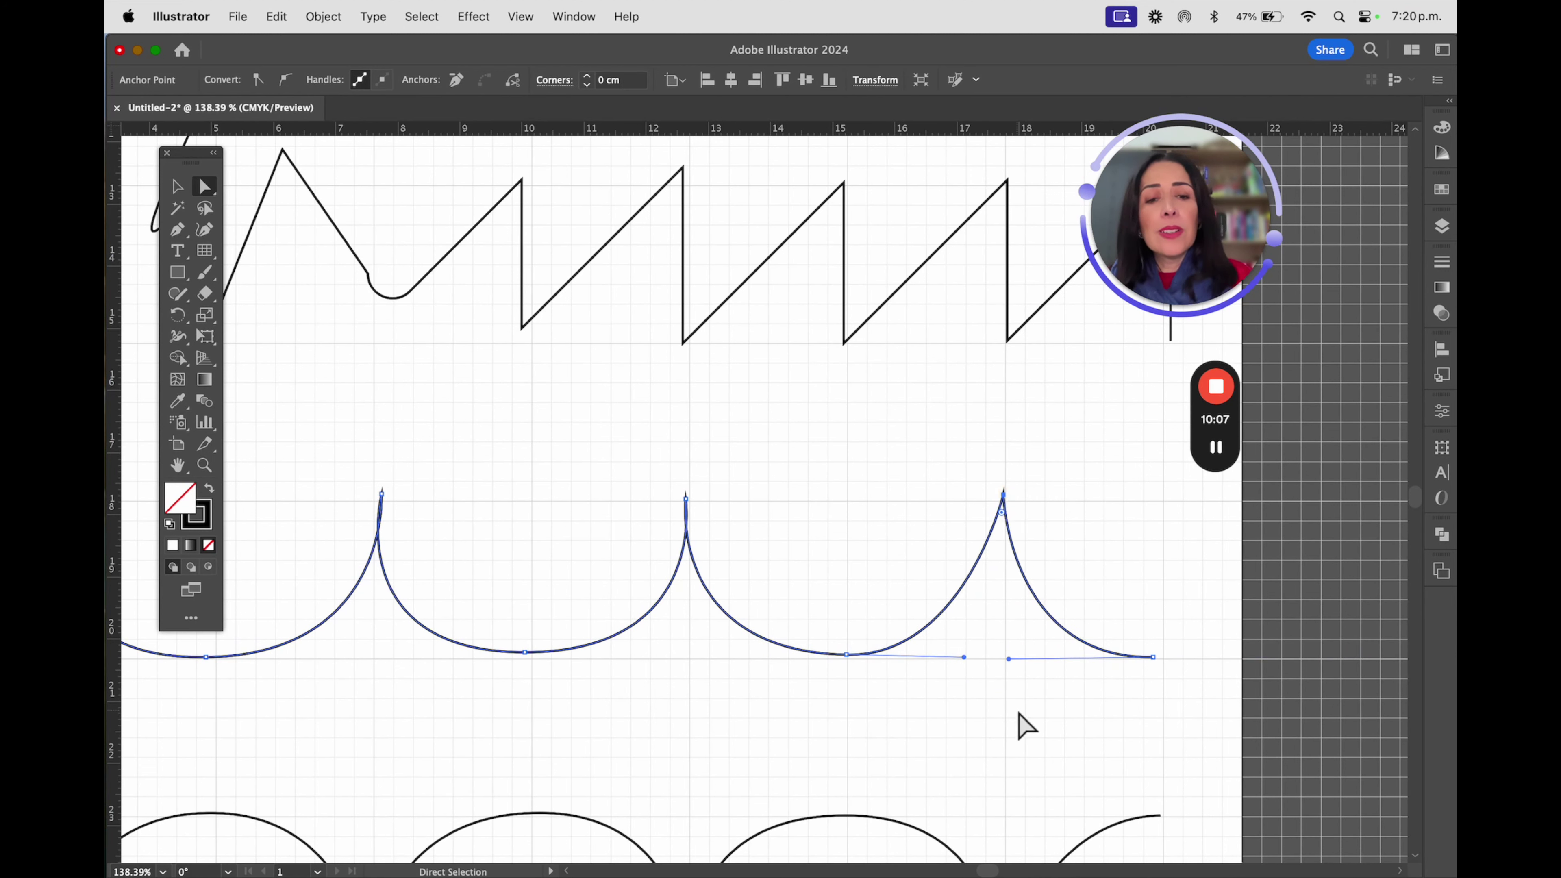
drag(964, 658, 1006, 657)
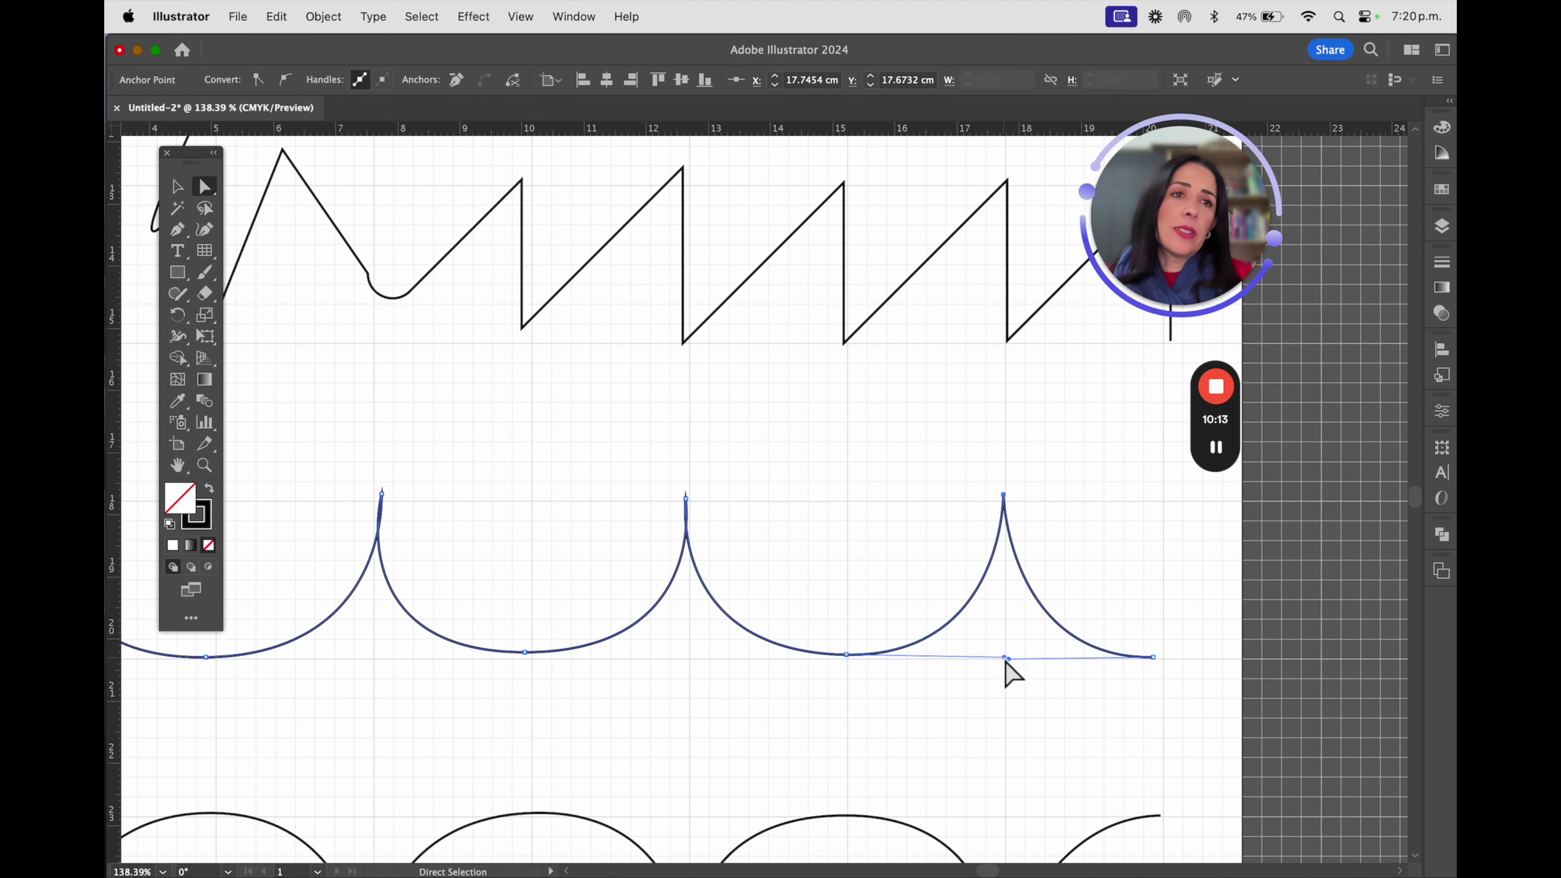
Stretch the scallop row's cusp at about 12.6 cm into a taller, symmetrical peak, and lower the cusp at about 17.7 cm slightly
click(686, 499)
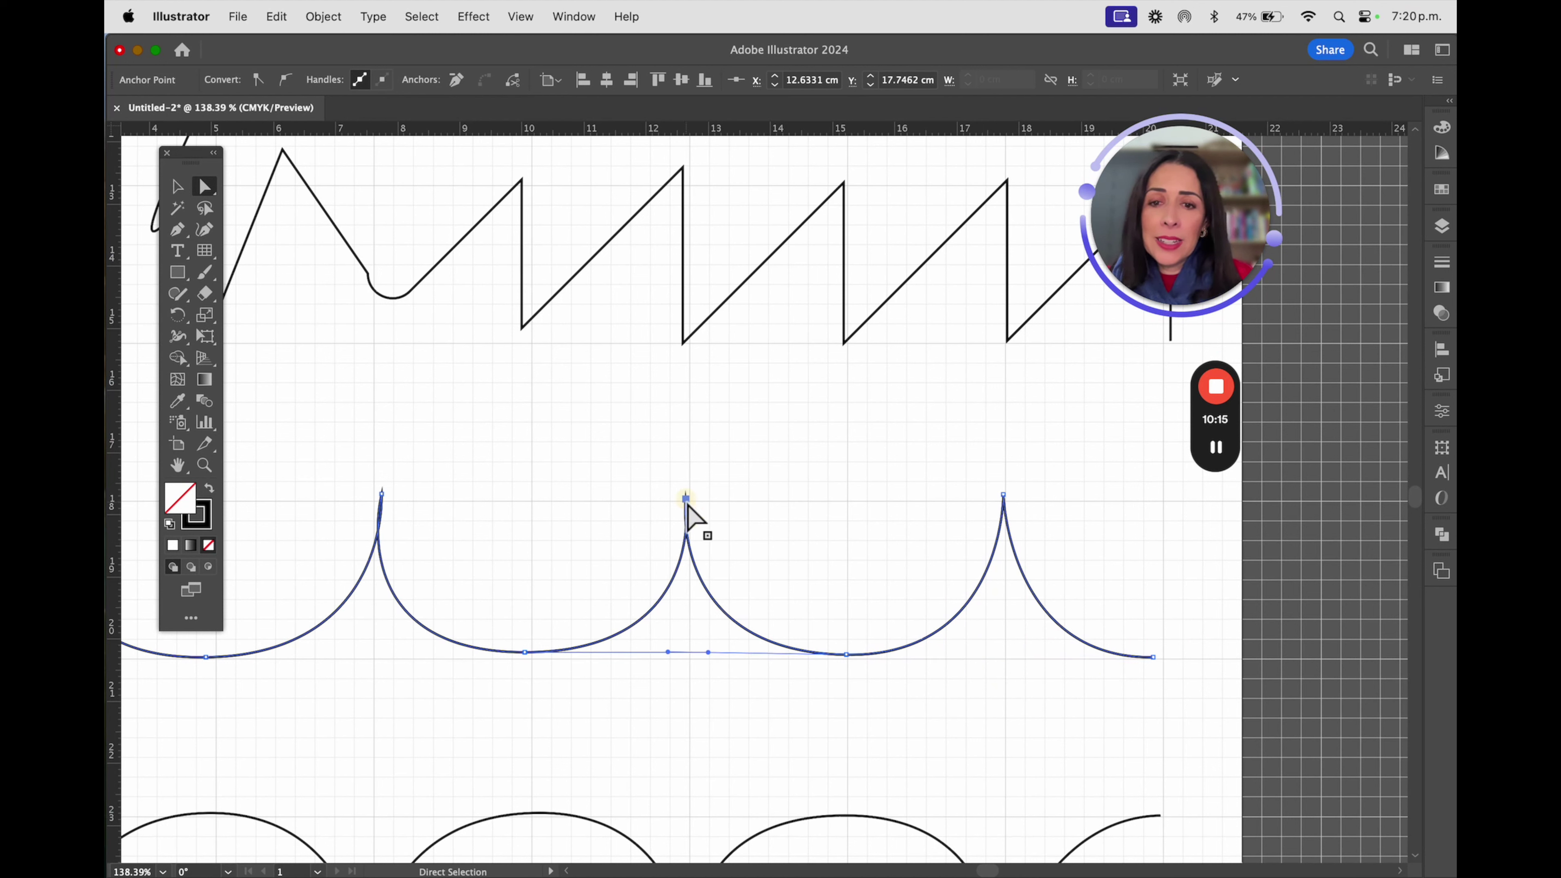
drag(687, 500, 688, 417)
mouse_move(708, 652)
mouse_down()
mouse_move(722, 662)
mouse_move(672, 645)
mouse_move(691, 648)
mouse_up()
click(680, 658)
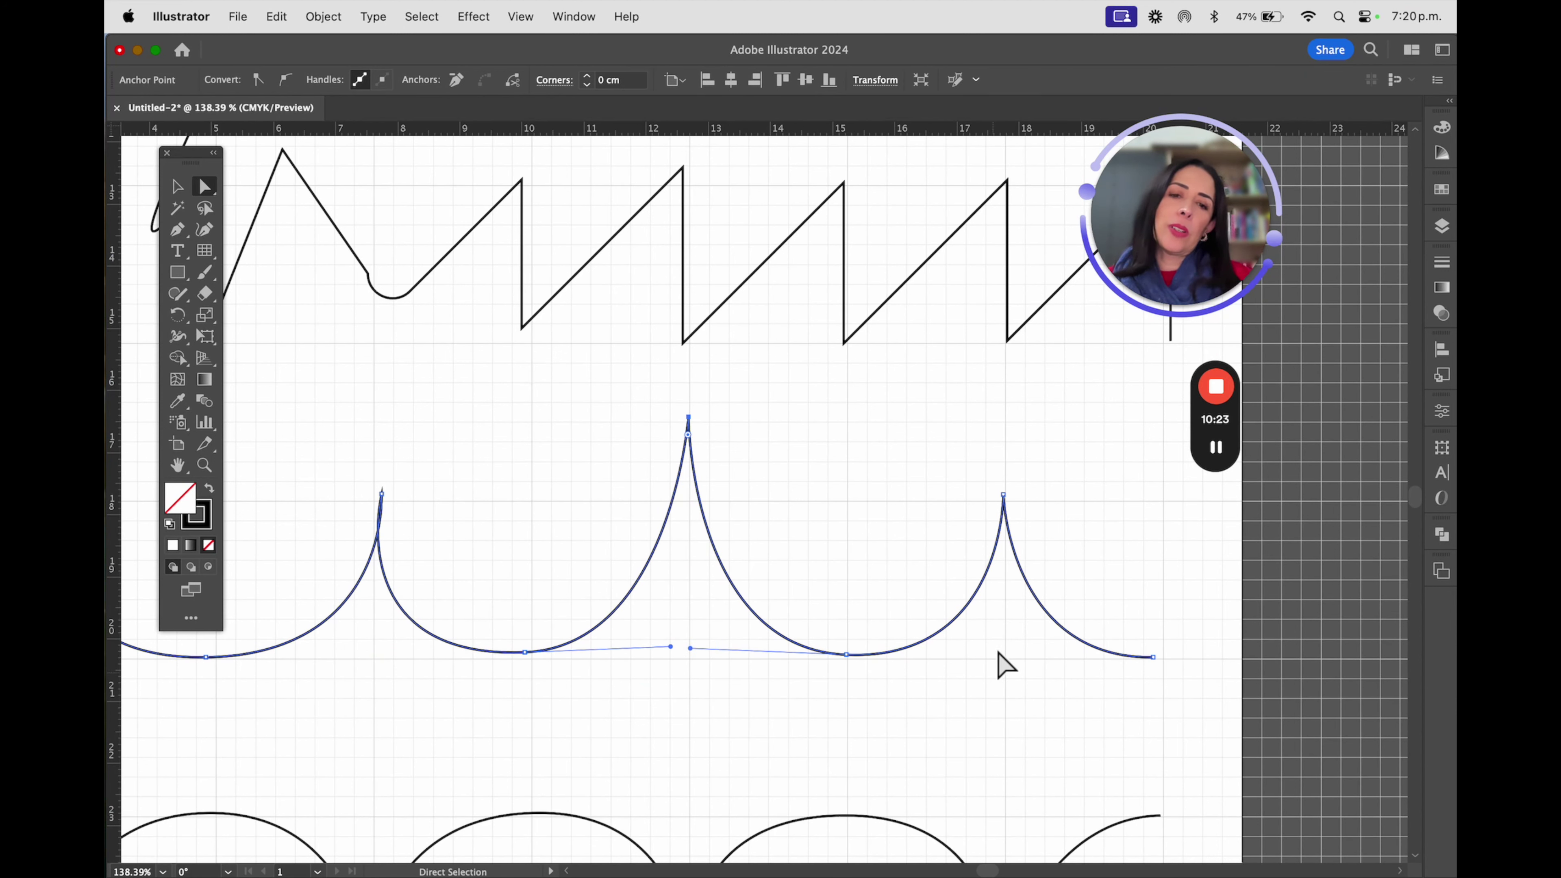
drag(1004, 495, 1005, 505)
click(1004, 505)
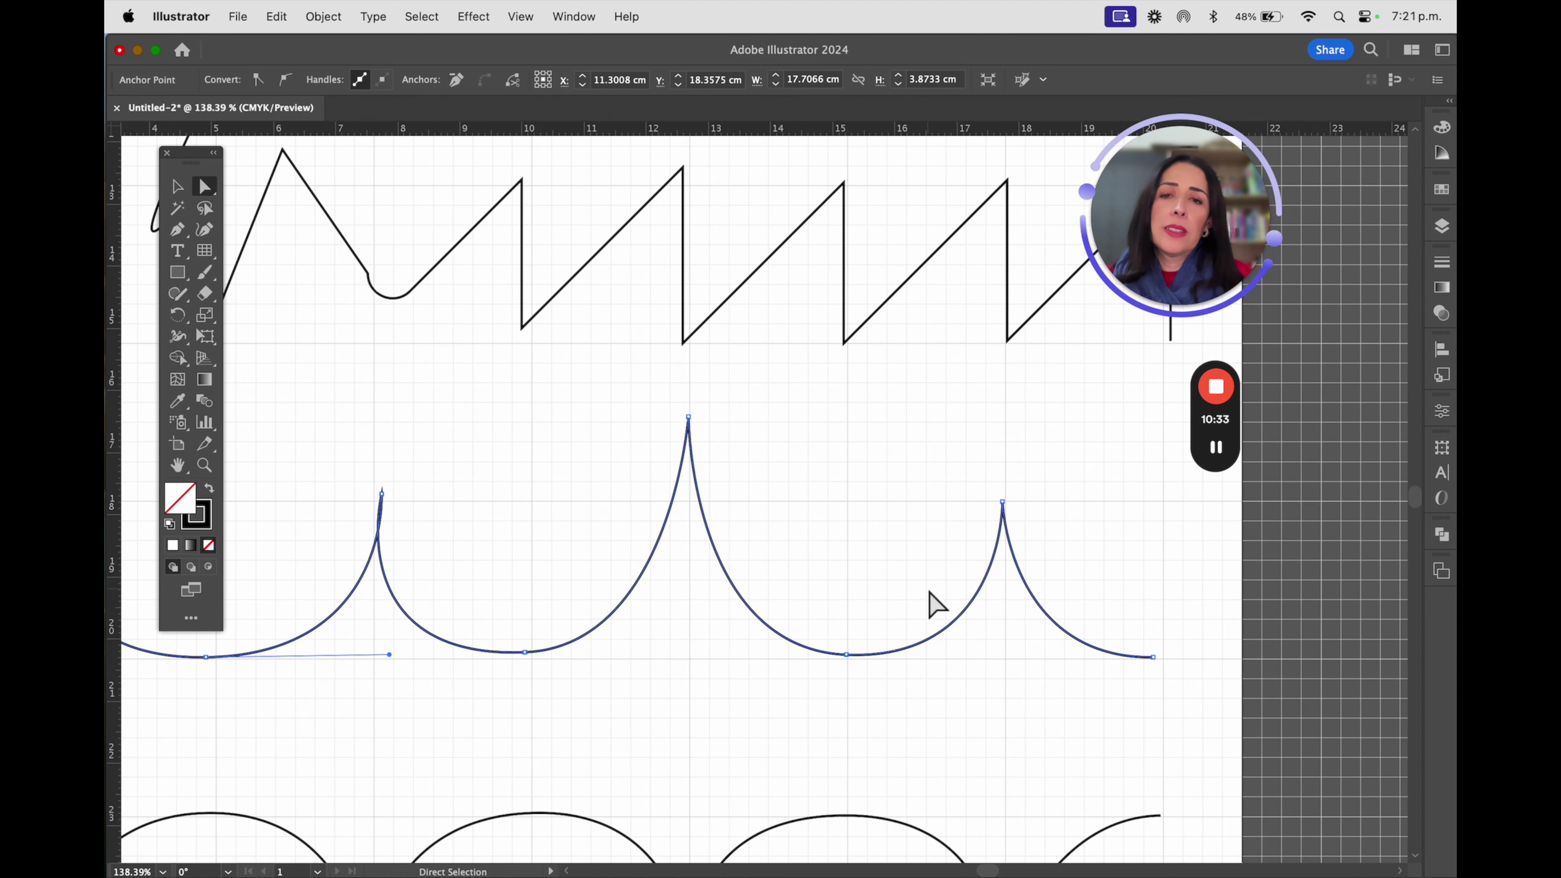
Flip the bottom row's downward cusps at about 7.4 and 17.7 cm upward into peaks above the curve, and deselect the path
drag(756, 708, 871, 454)
drag(534, 620, 587, 549)
click(555, 659)
drag(557, 666, 555, 397)
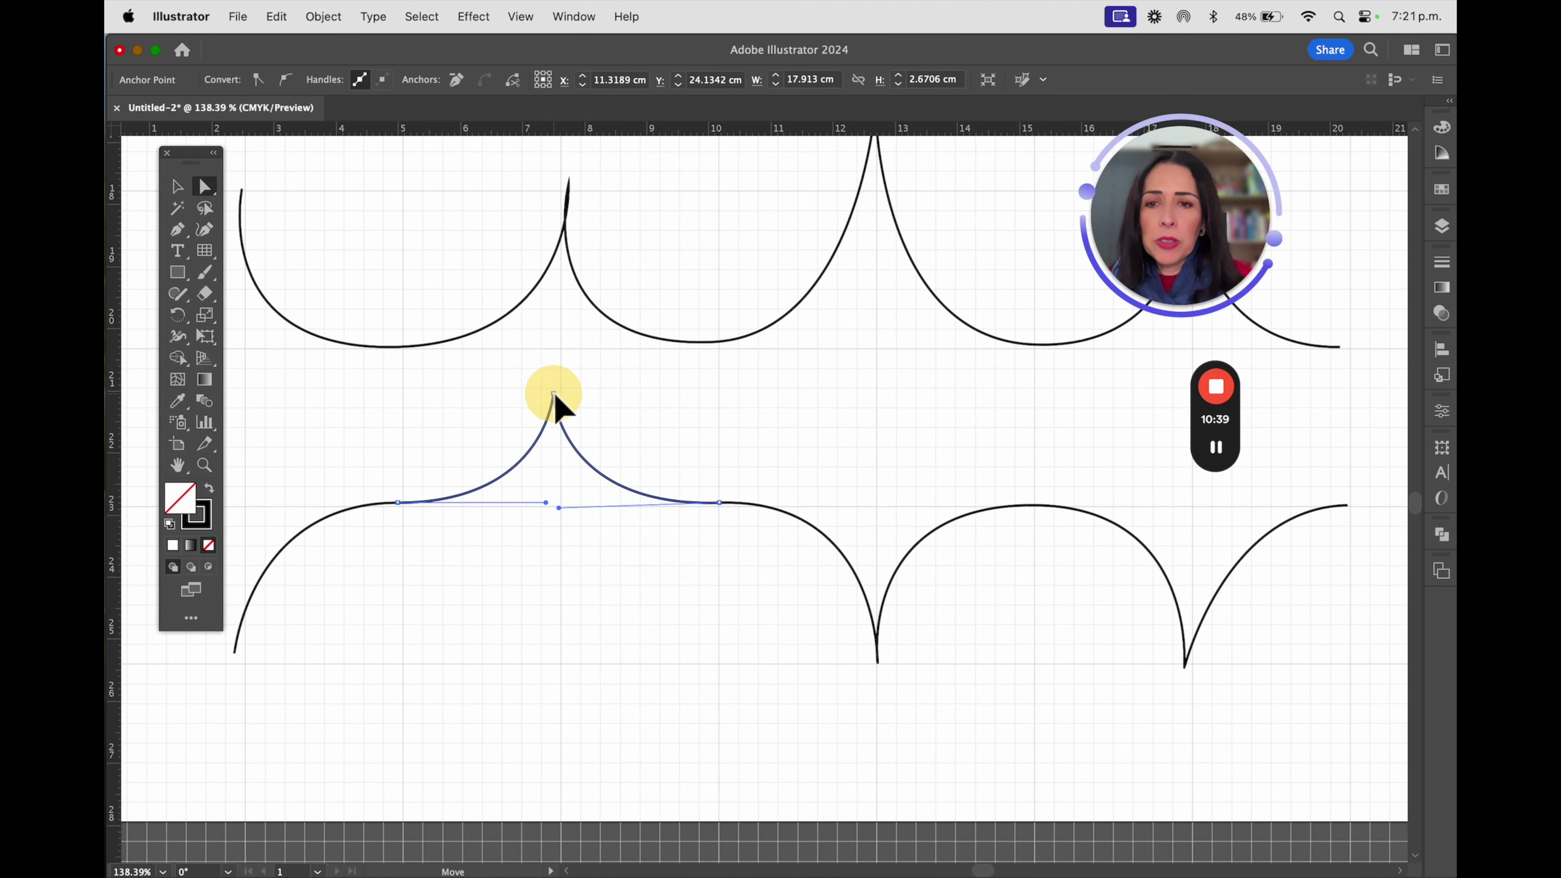
drag(973, 486, 698, 519)
drag(909, 701, 916, 443)
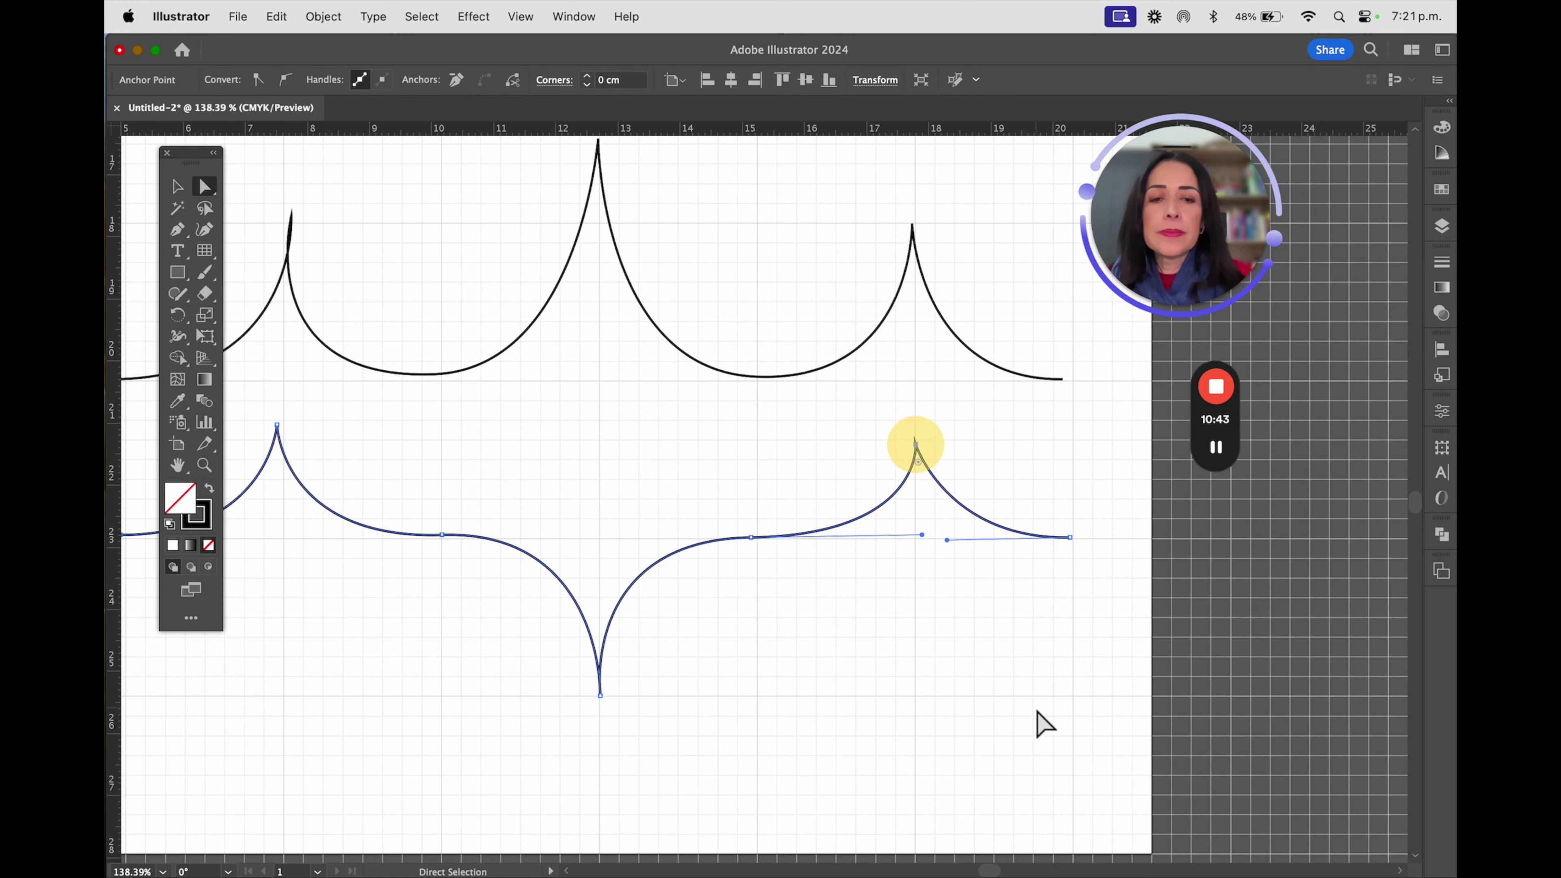
click(1044, 724)
Add a second Letter-size portrait artboard beside the first one
key(super+0)
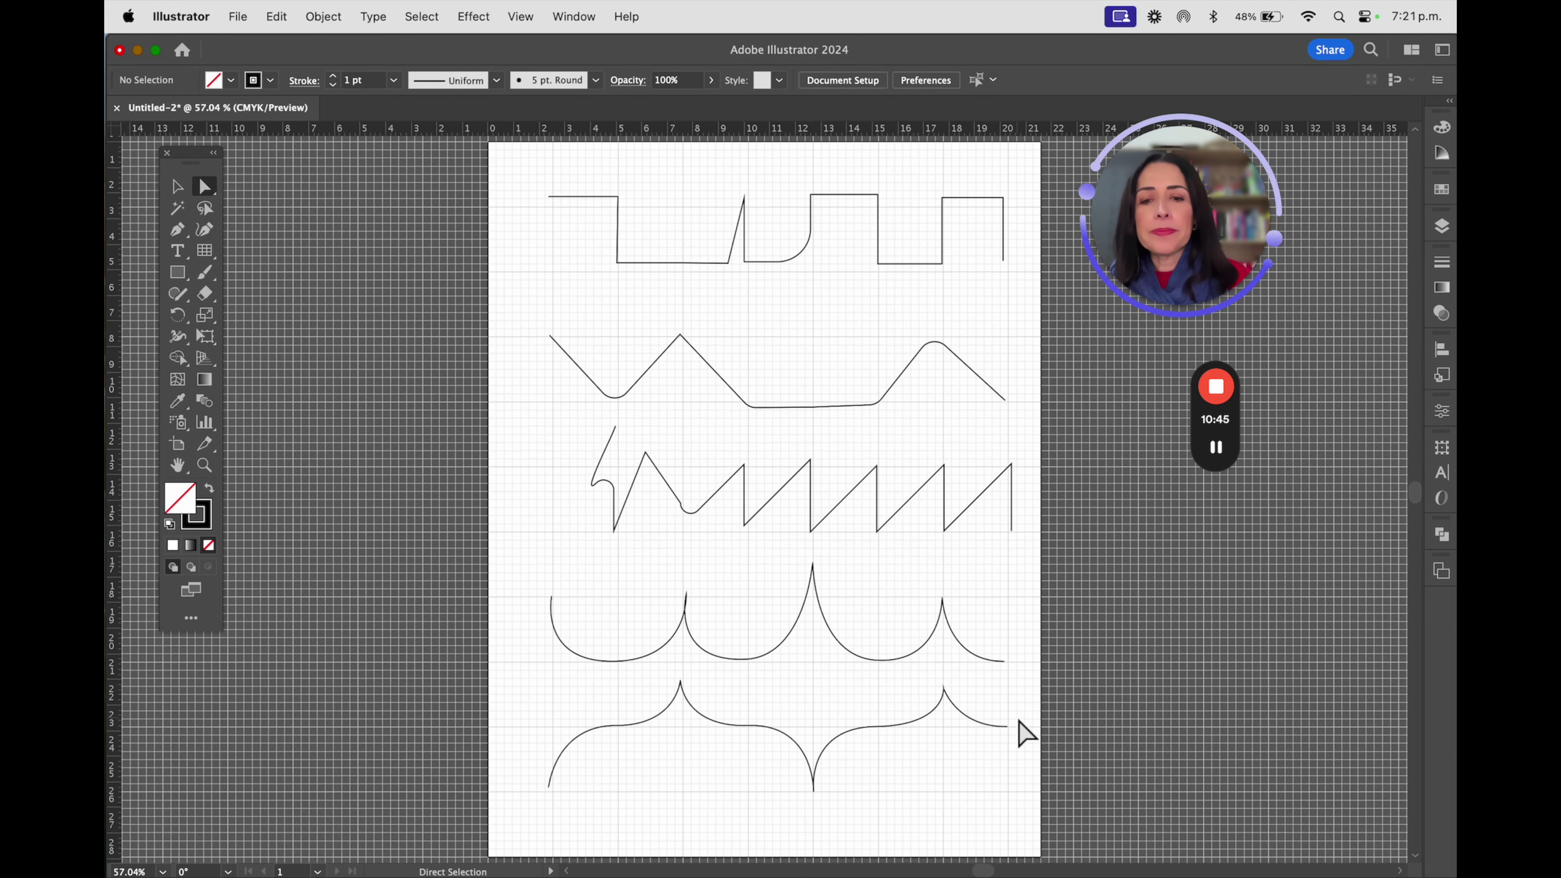
scroll(1020, 724, down, 3)
scroll(892, 732, right, 5)
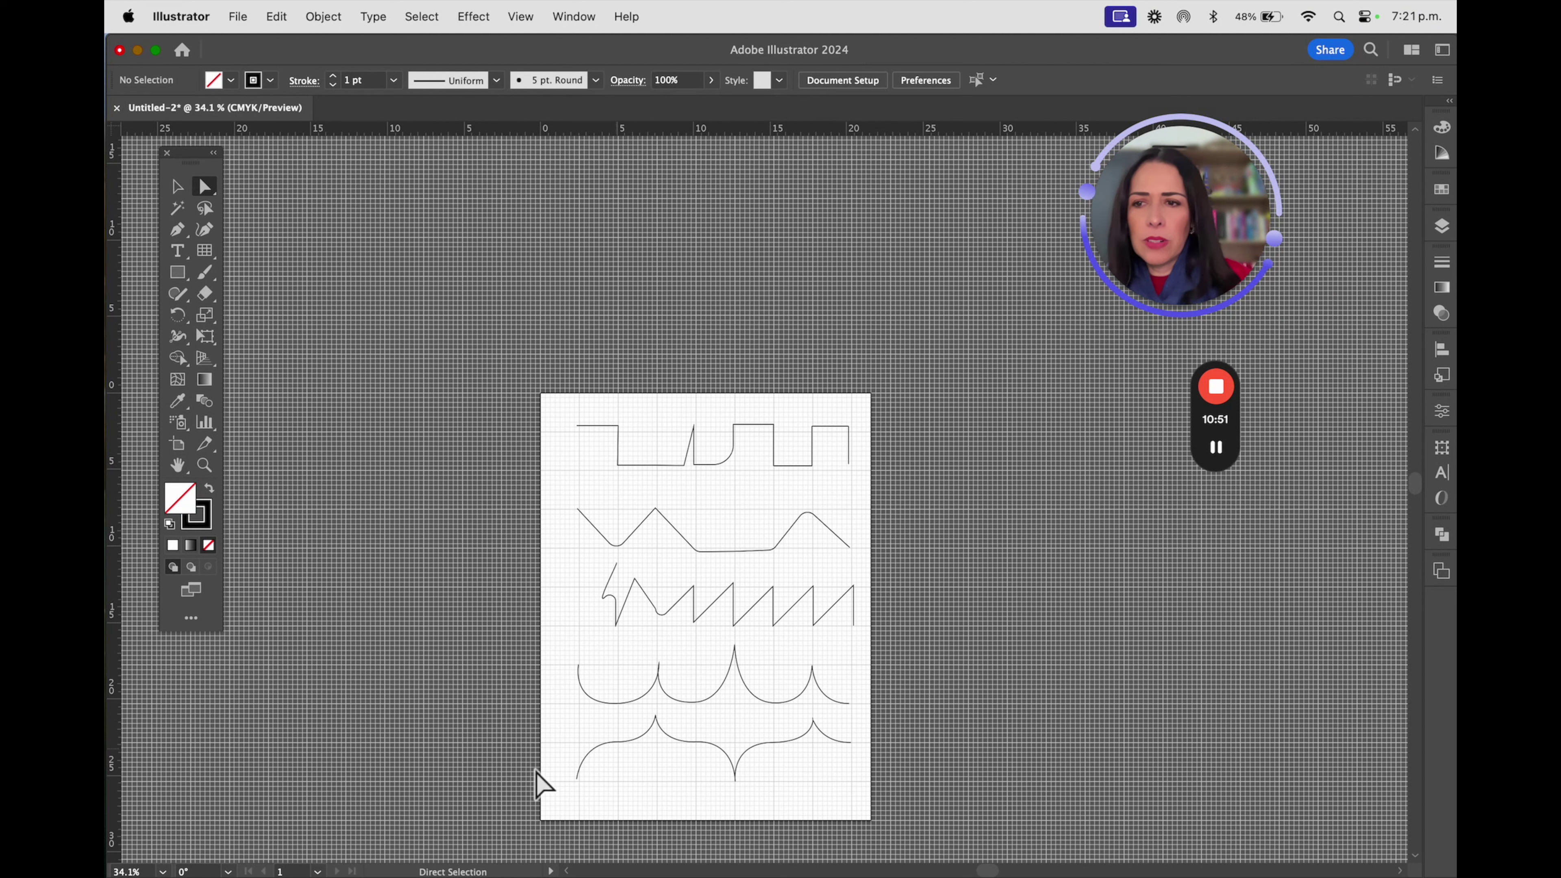
click(178, 447)
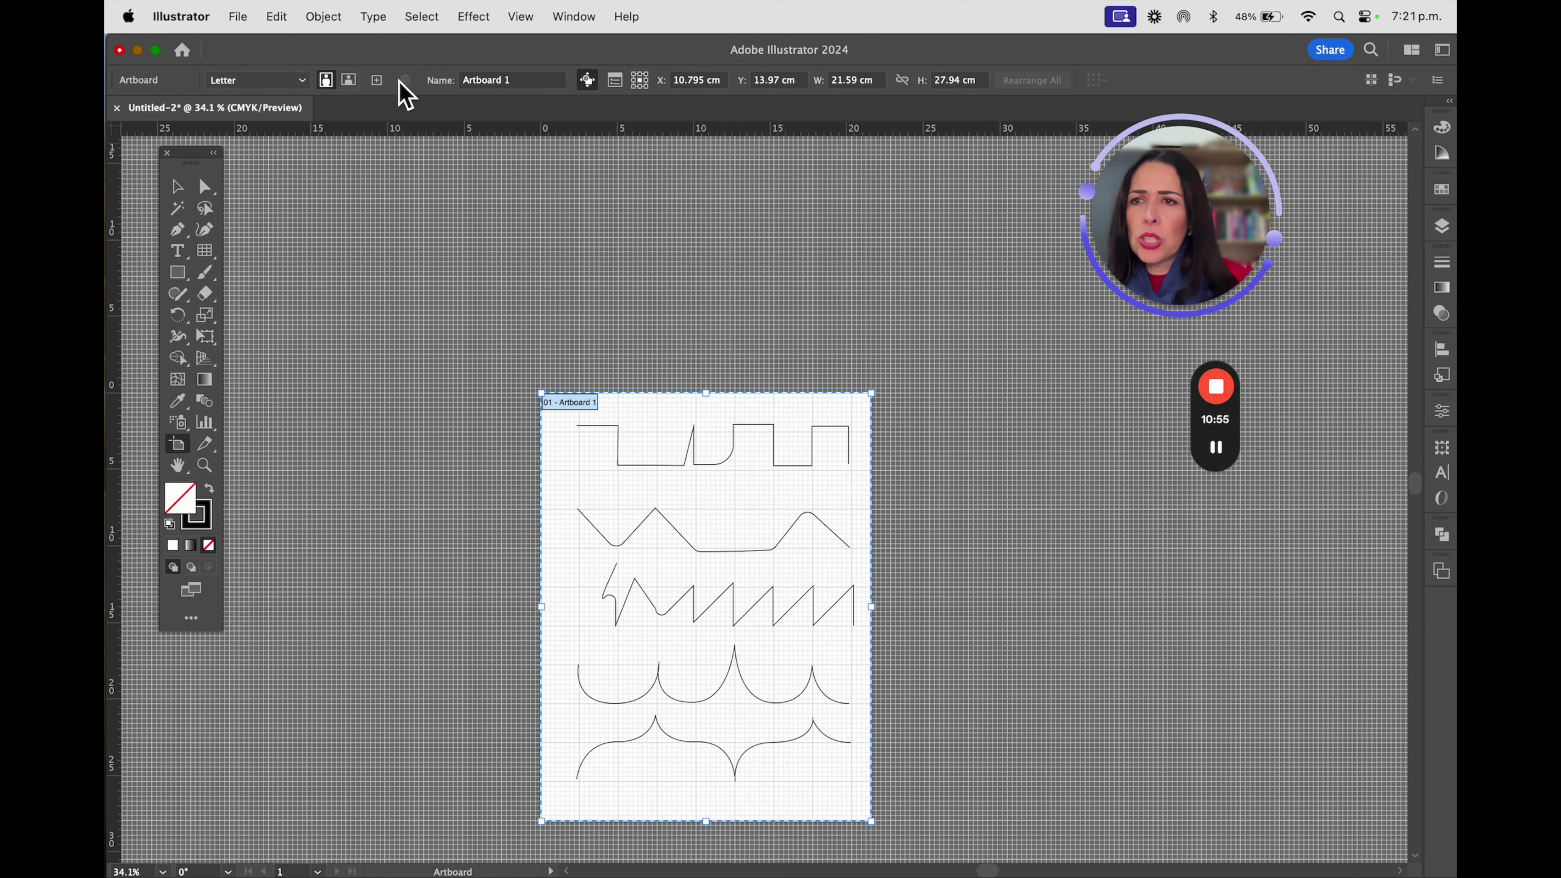
click(377, 80)
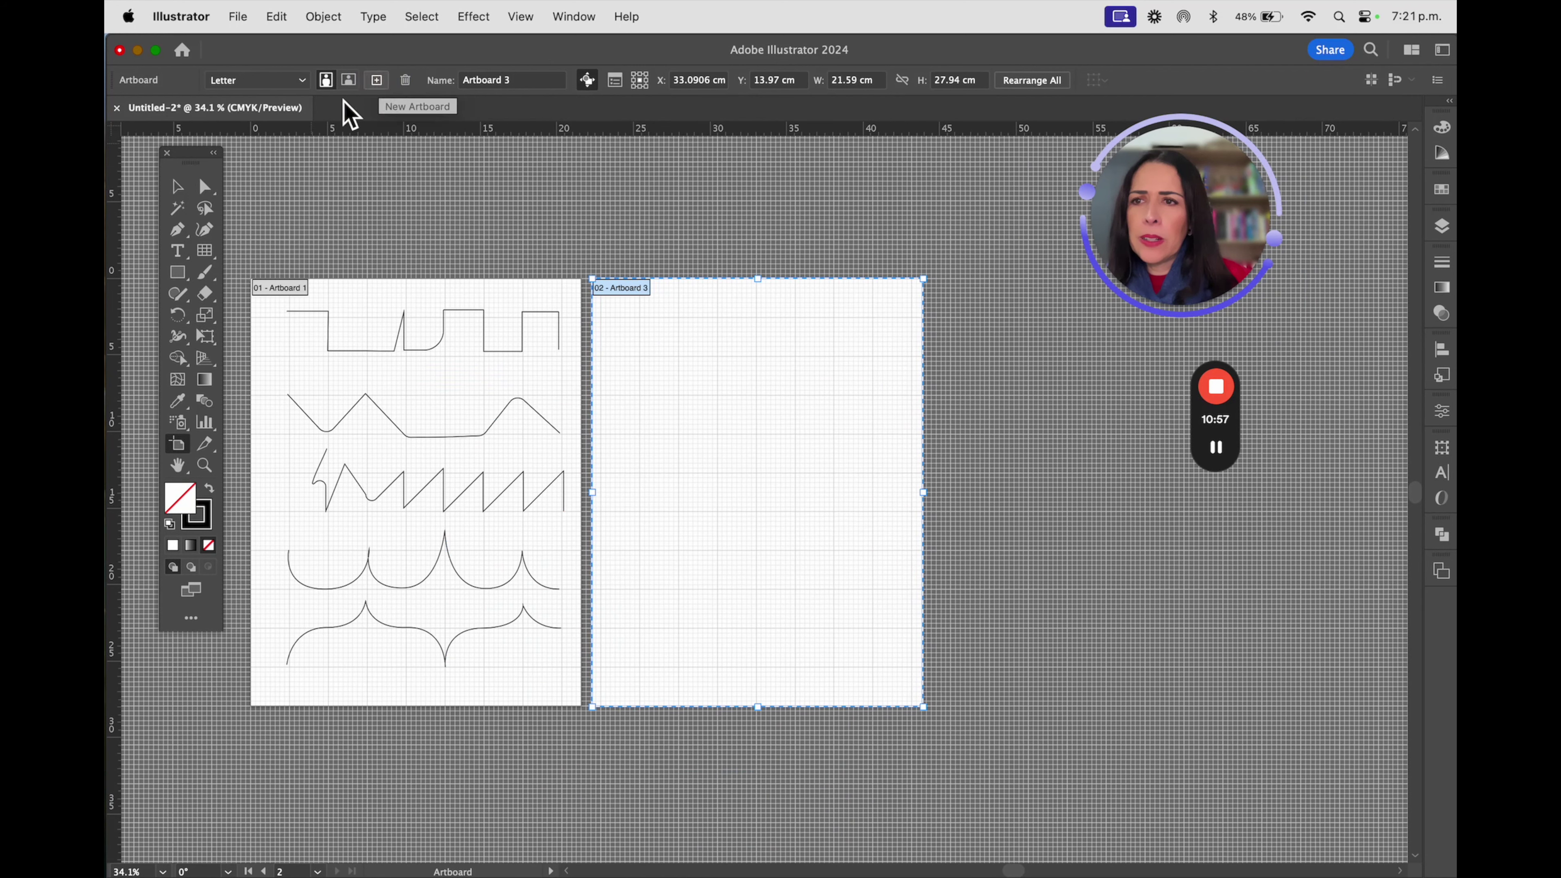
Draw a row of arches with sharp cusps, each about 5 cm wide, near the new artboard's upper edge with the Pen tool, ending in a half arch
click(178, 186)
key(super+0)
drag(639, 345, 599, 470)
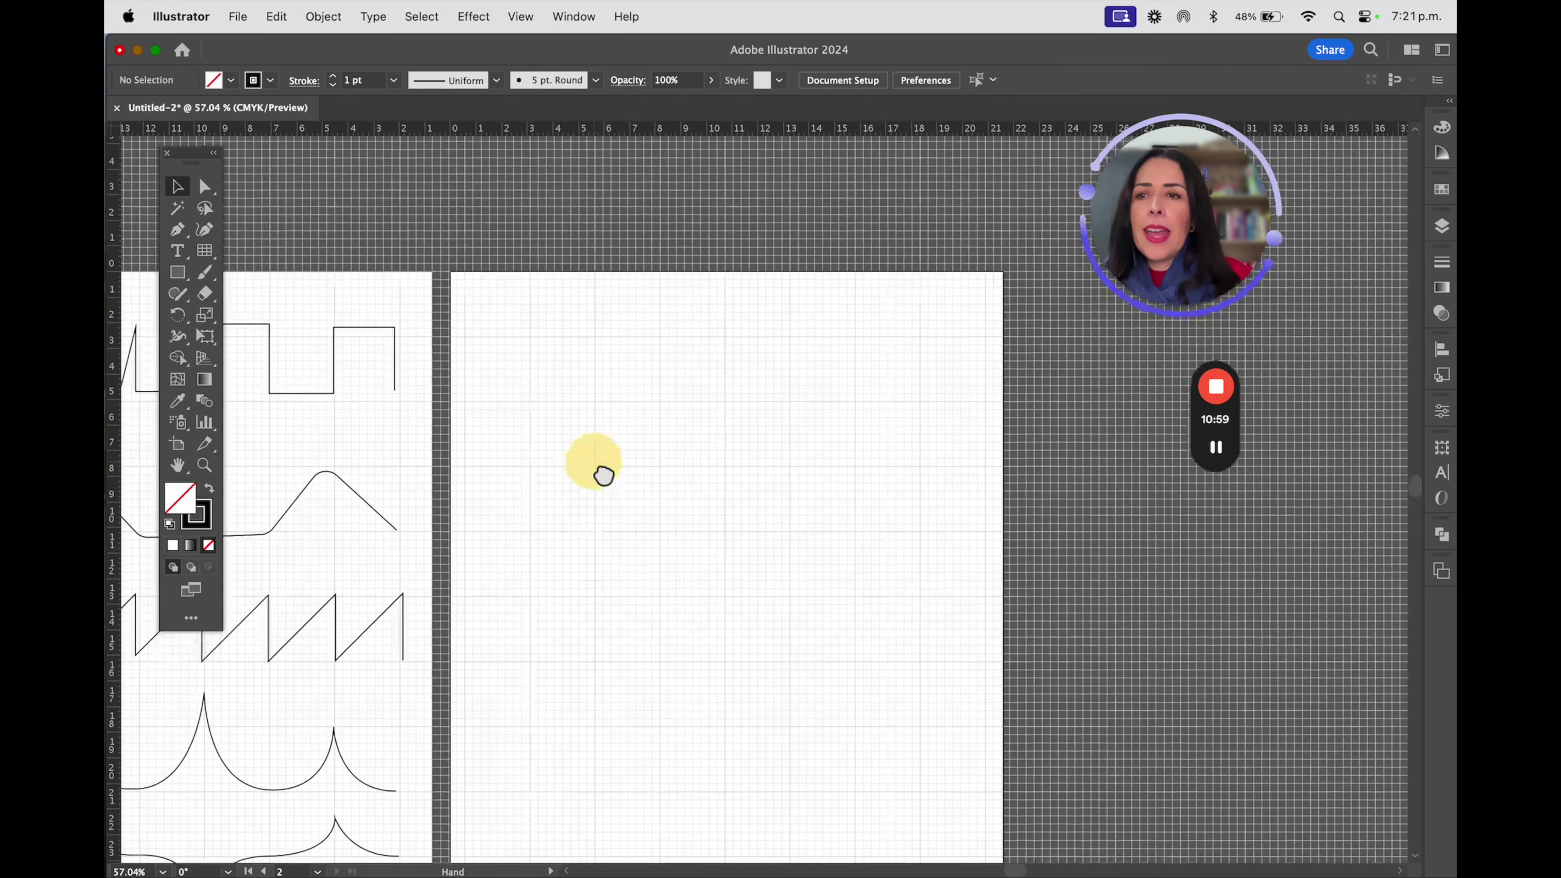
click(177, 231)
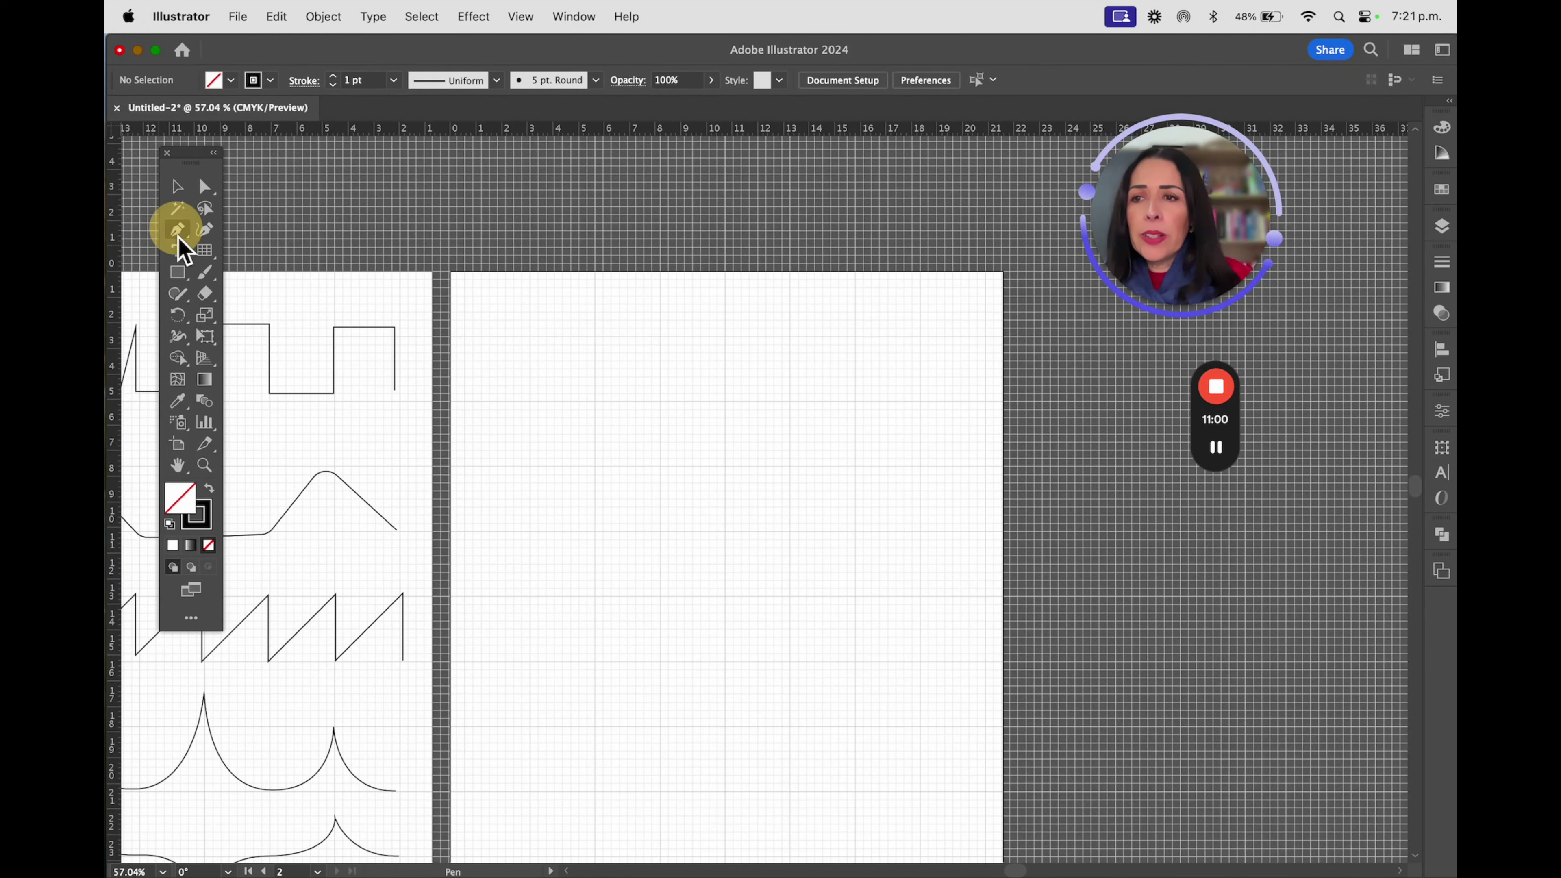
click(529, 396)
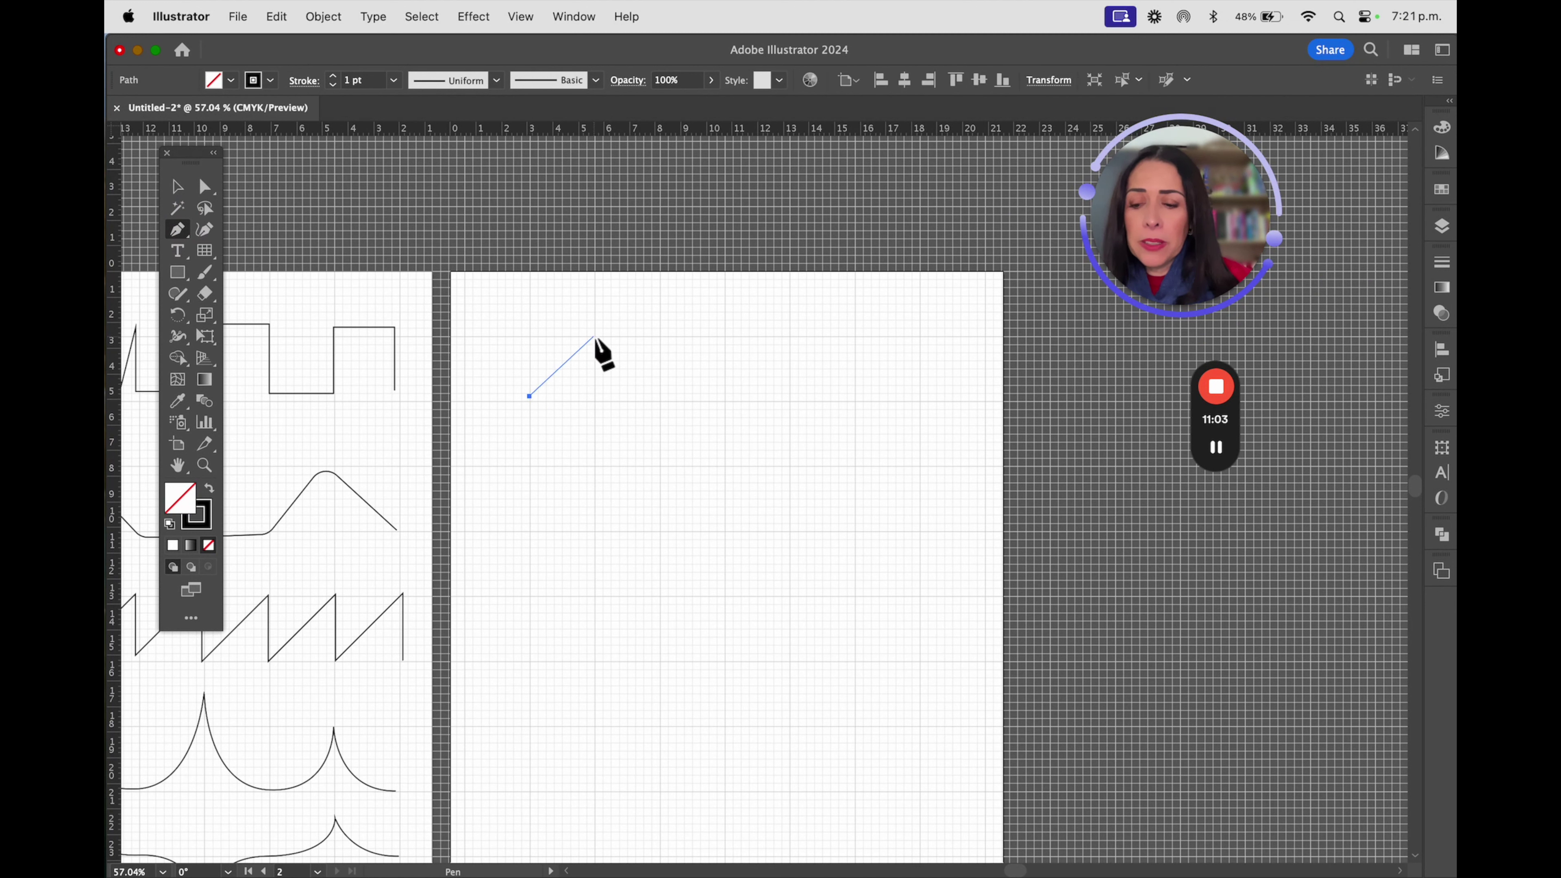
drag(592, 334, 654, 333)
click(661, 400)
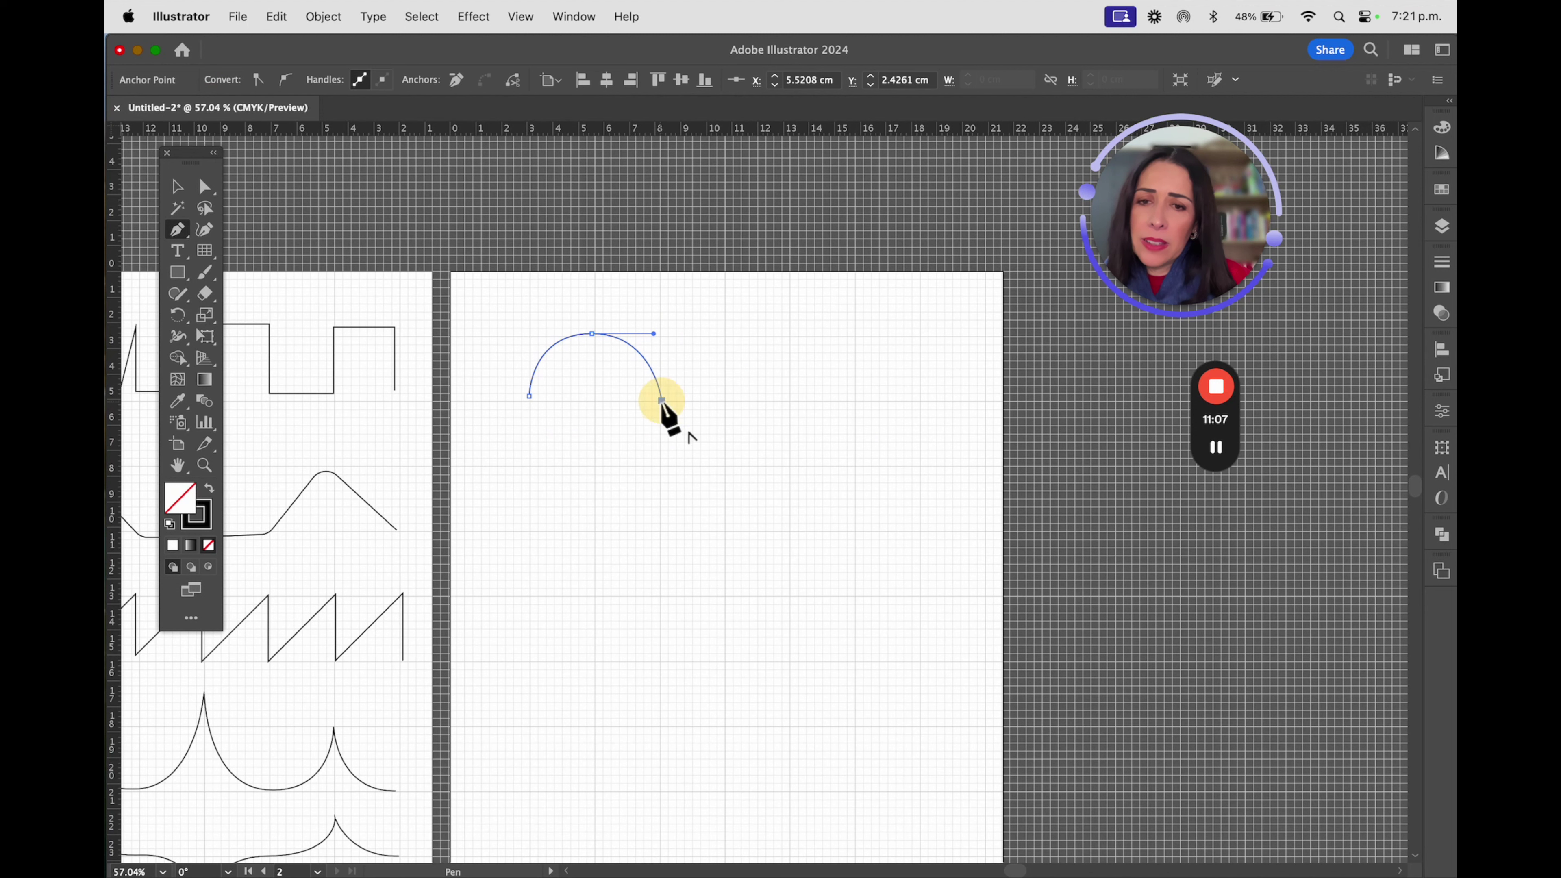
drag(725, 338, 915, 336)
click(789, 402)
click(919, 403)
drag(985, 337, 998, 336)
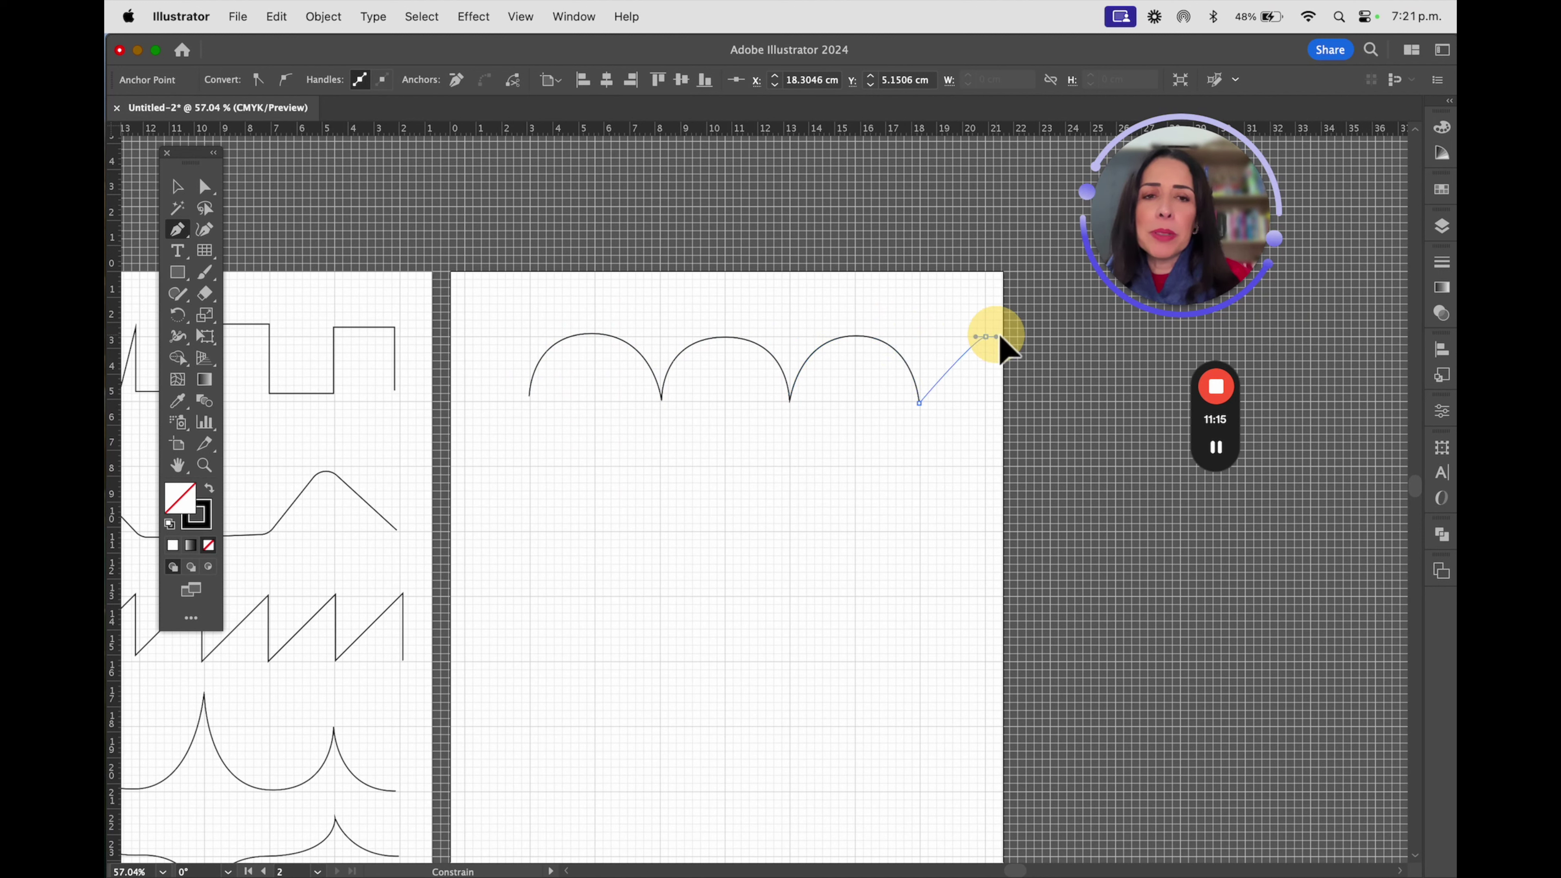
super+click(1037, 336)
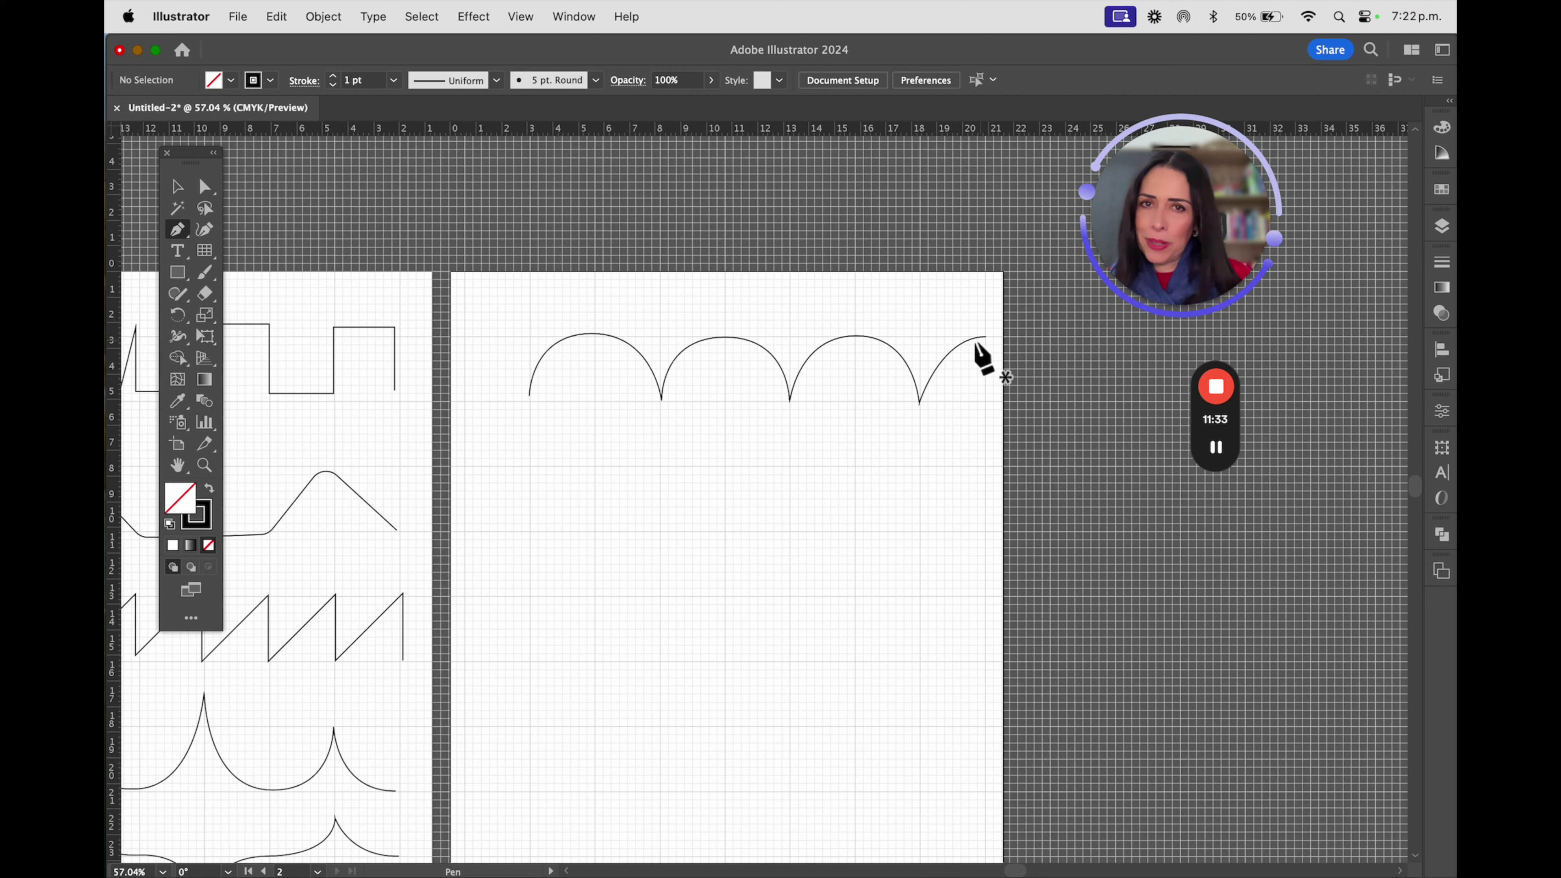
Draw a rounded wave below the arches with the Pen tool, alternating upward and downward arches about 5 cm wide, and end the path
click(527, 528)
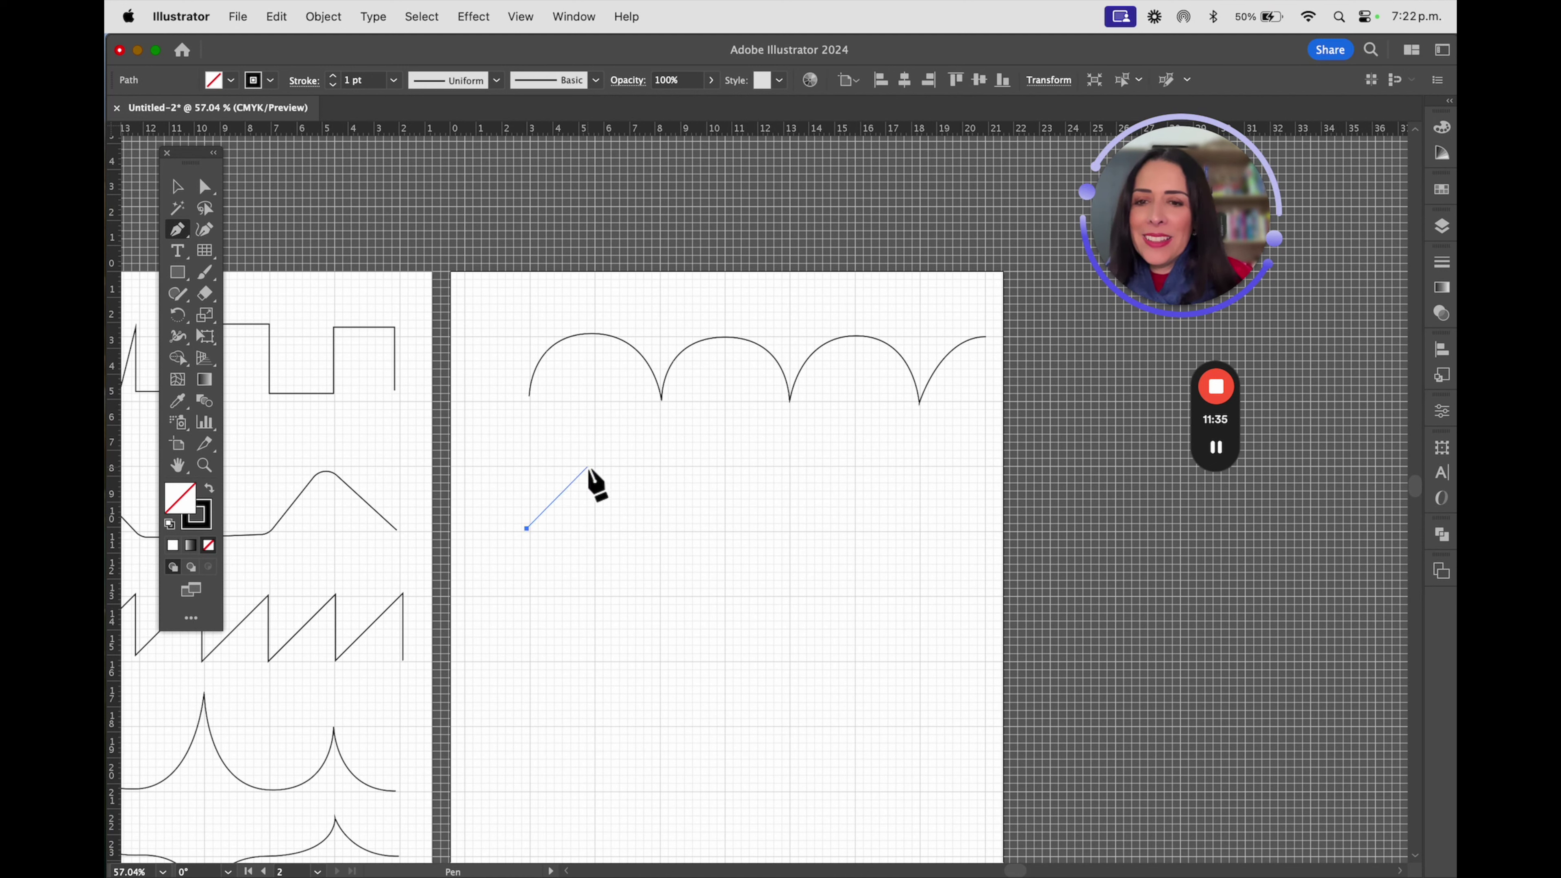
drag(592, 466, 657, 465)
click(660, 530)
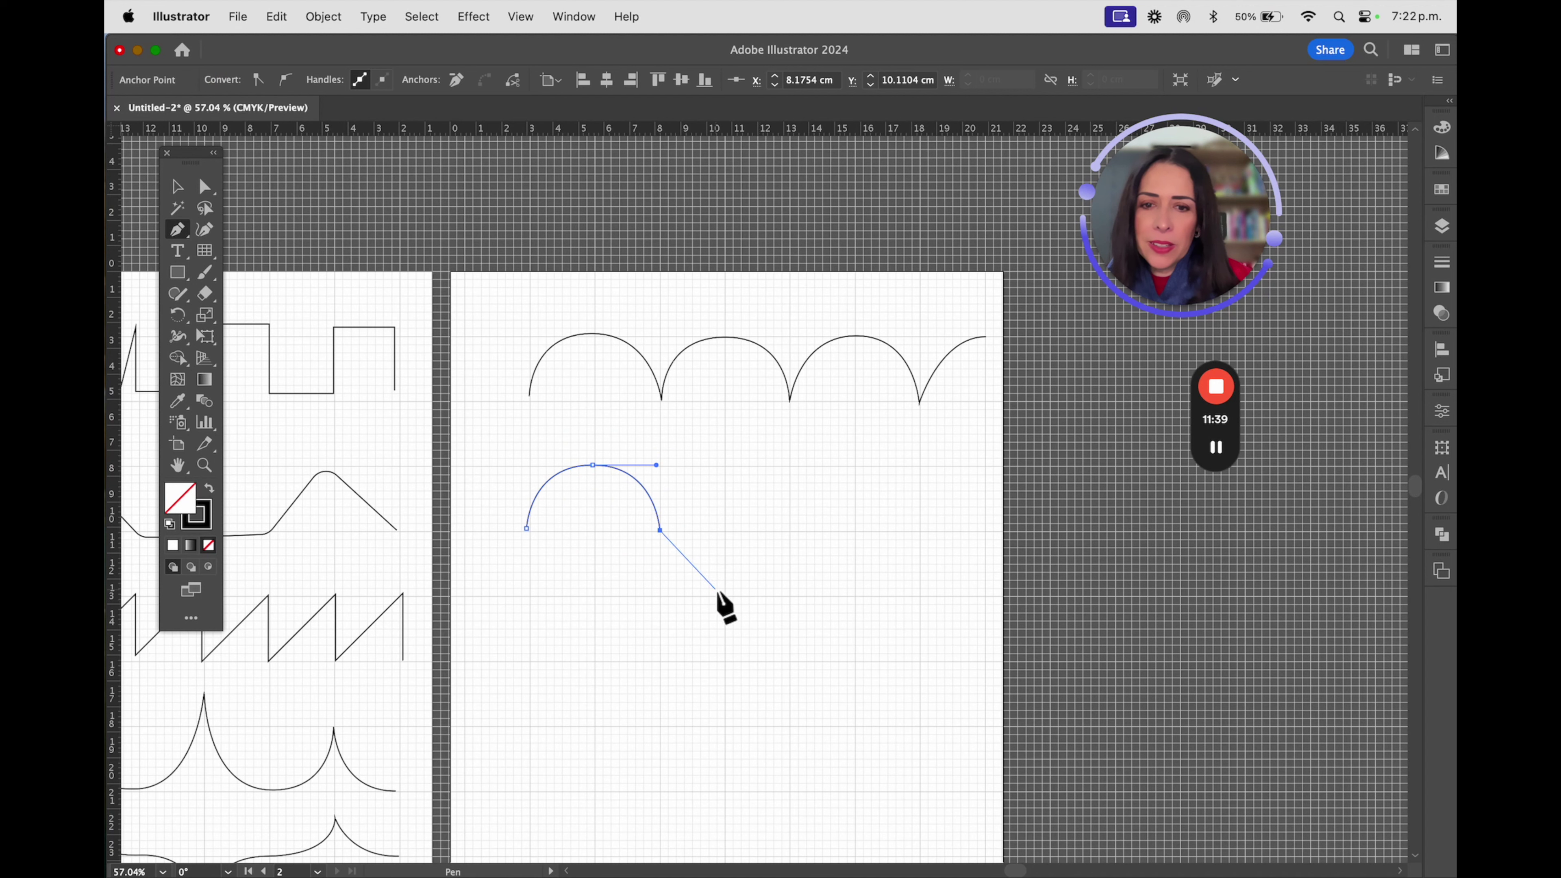
drag(727, 597, 800, 596)
click(792, 528)
drag(853, 462, 920, 462)
click(922, 530)
drag(982, 597, 1070, 616)
super+click(1067, 627)
drag(670, 627, 679, 453)
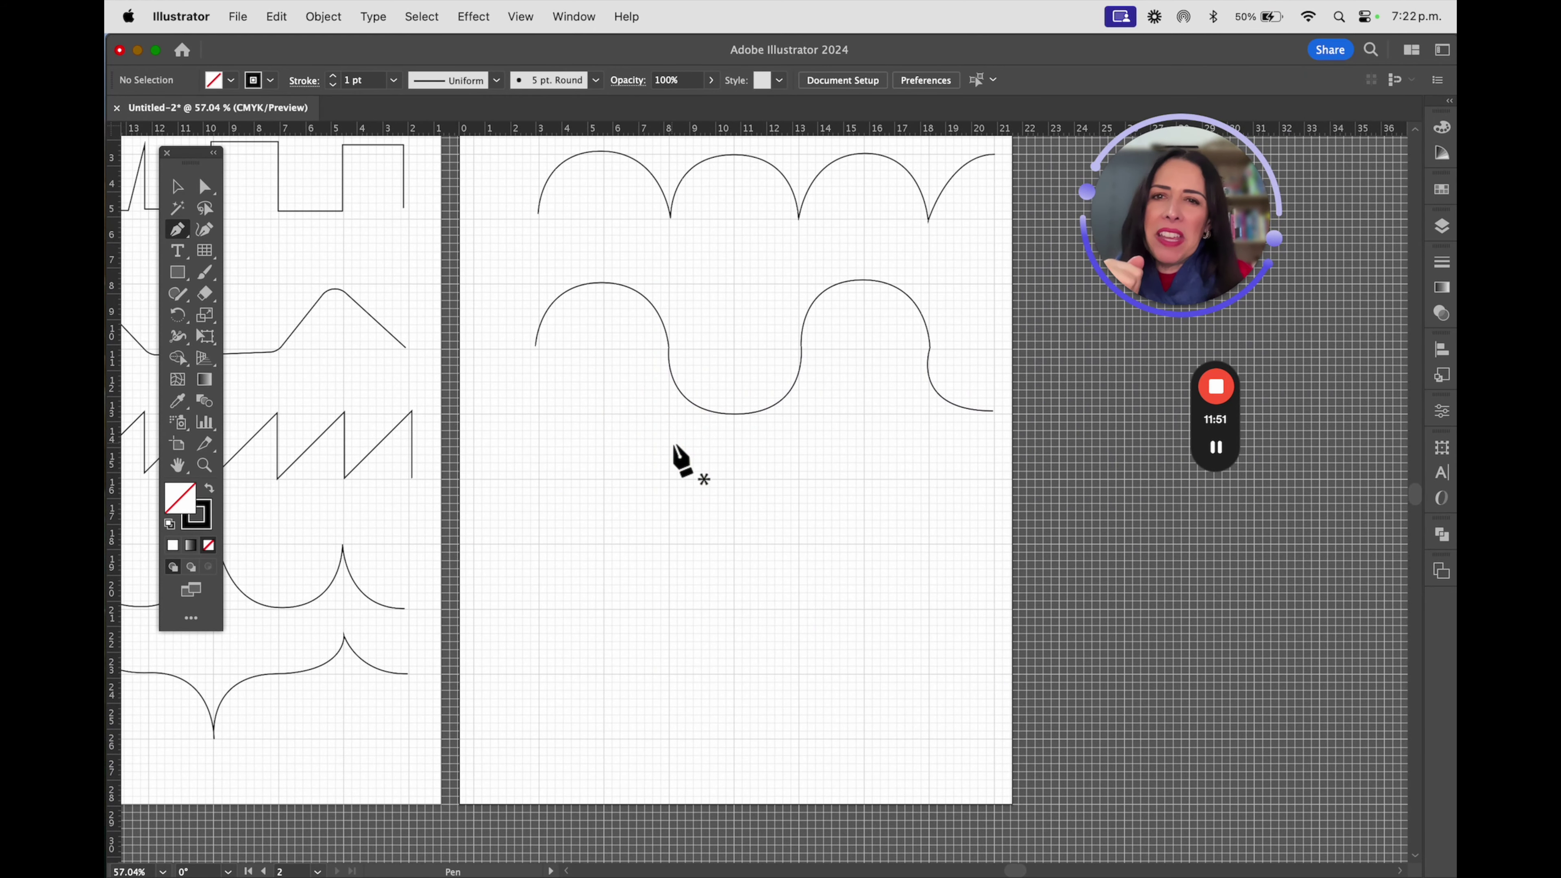
Draw a third row of four quarter arches with straight vertical drops, each about 2.6 cm wide, with the Pen tool and end the path
click(537, 541)
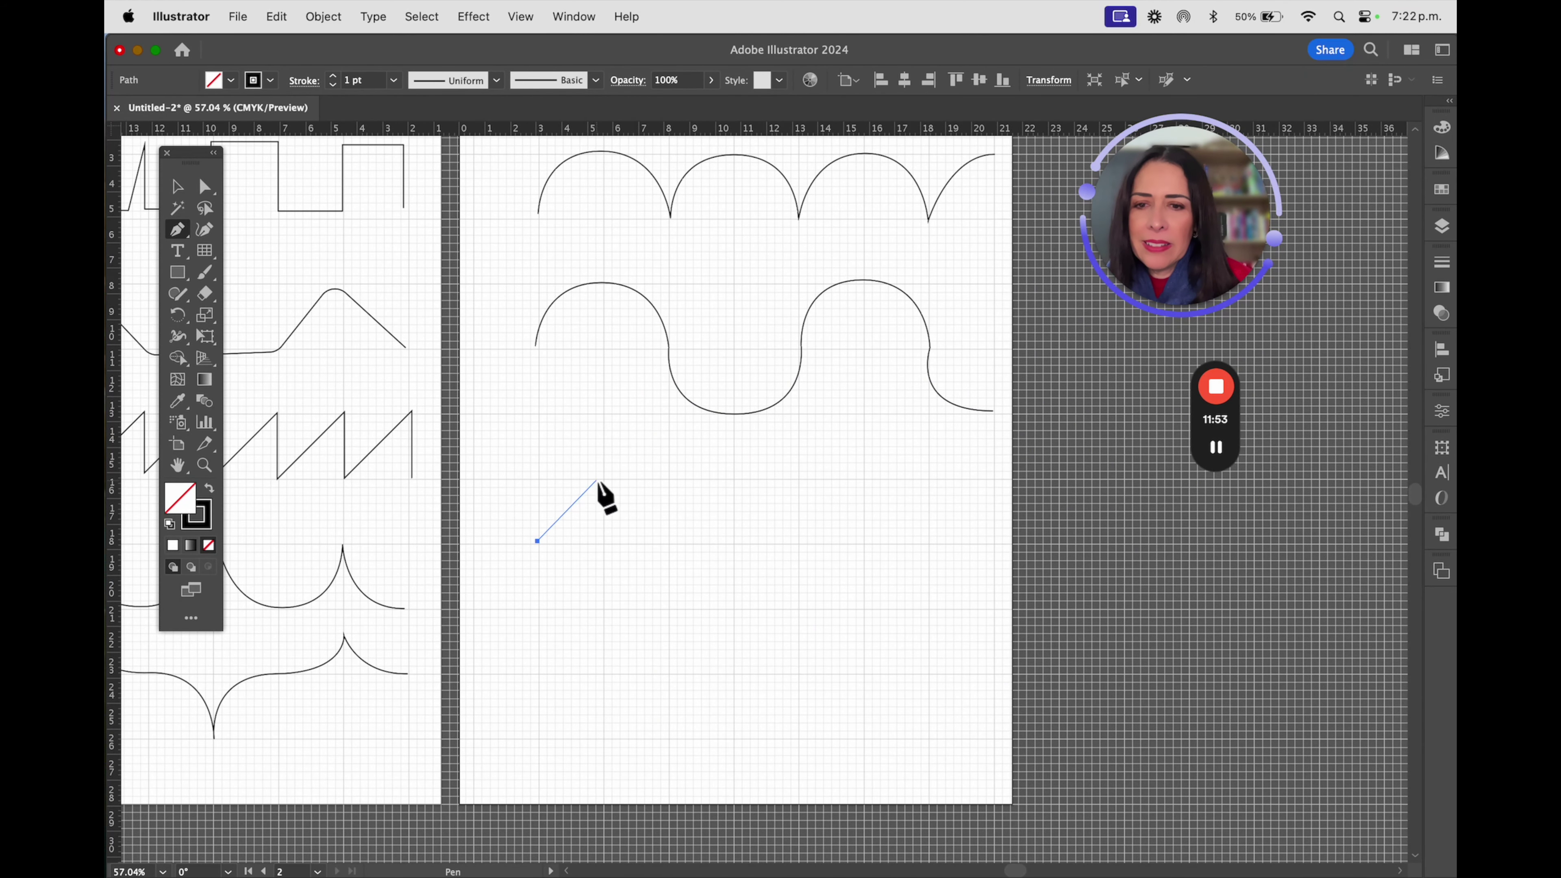
drag(601, 478, 669, 478)
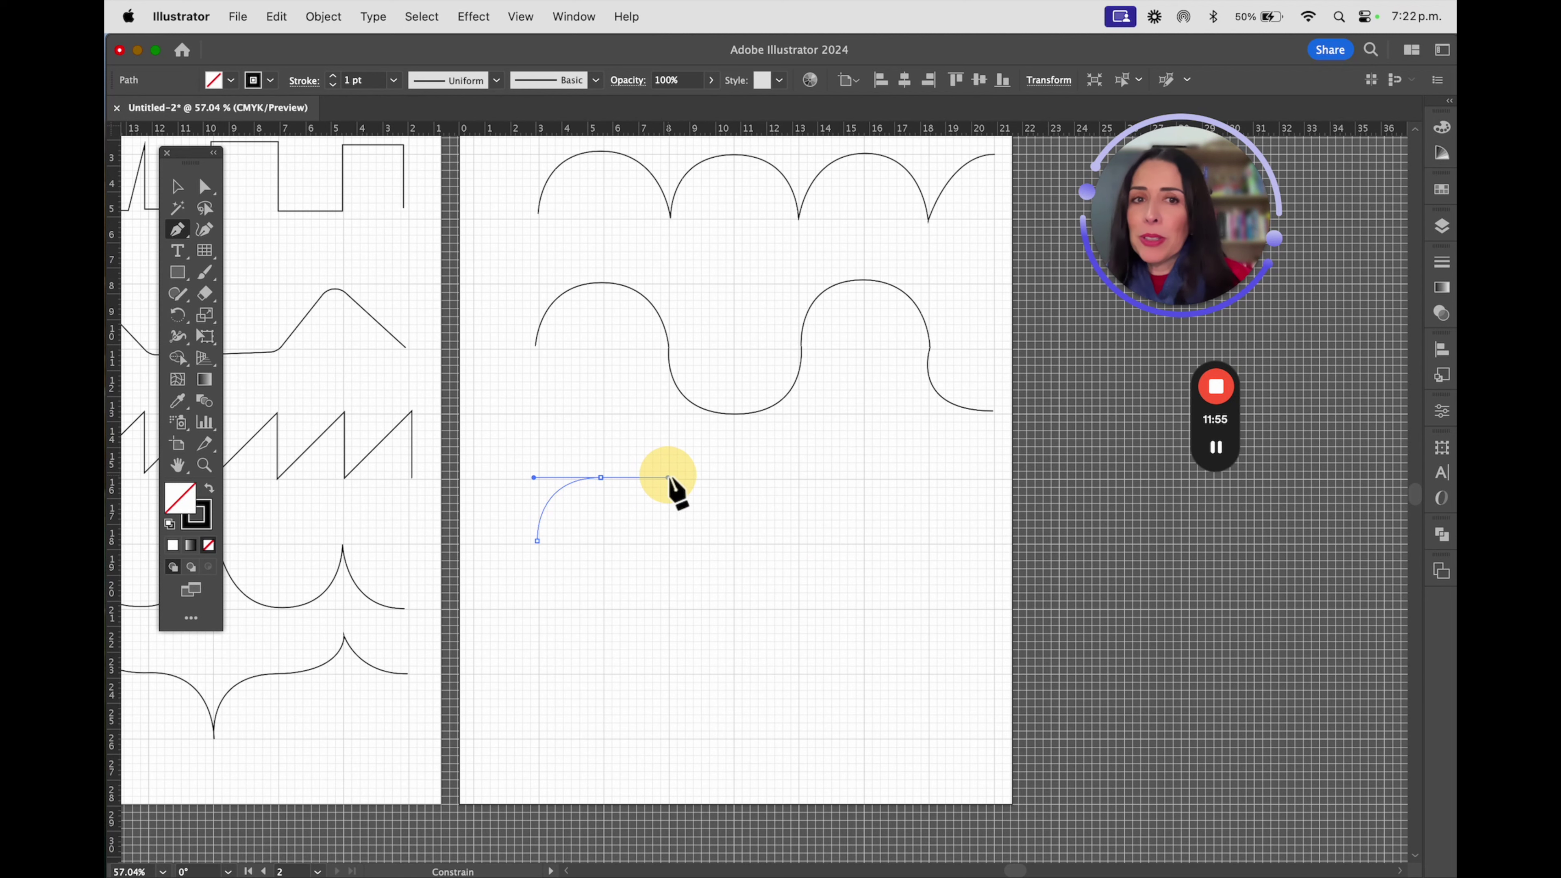
click(601, 478)
click(600, 546)
click(677, 475)
drag(676, 475, 803, 474)
click(676, 475)
click(676, 539)
click(740, 477)
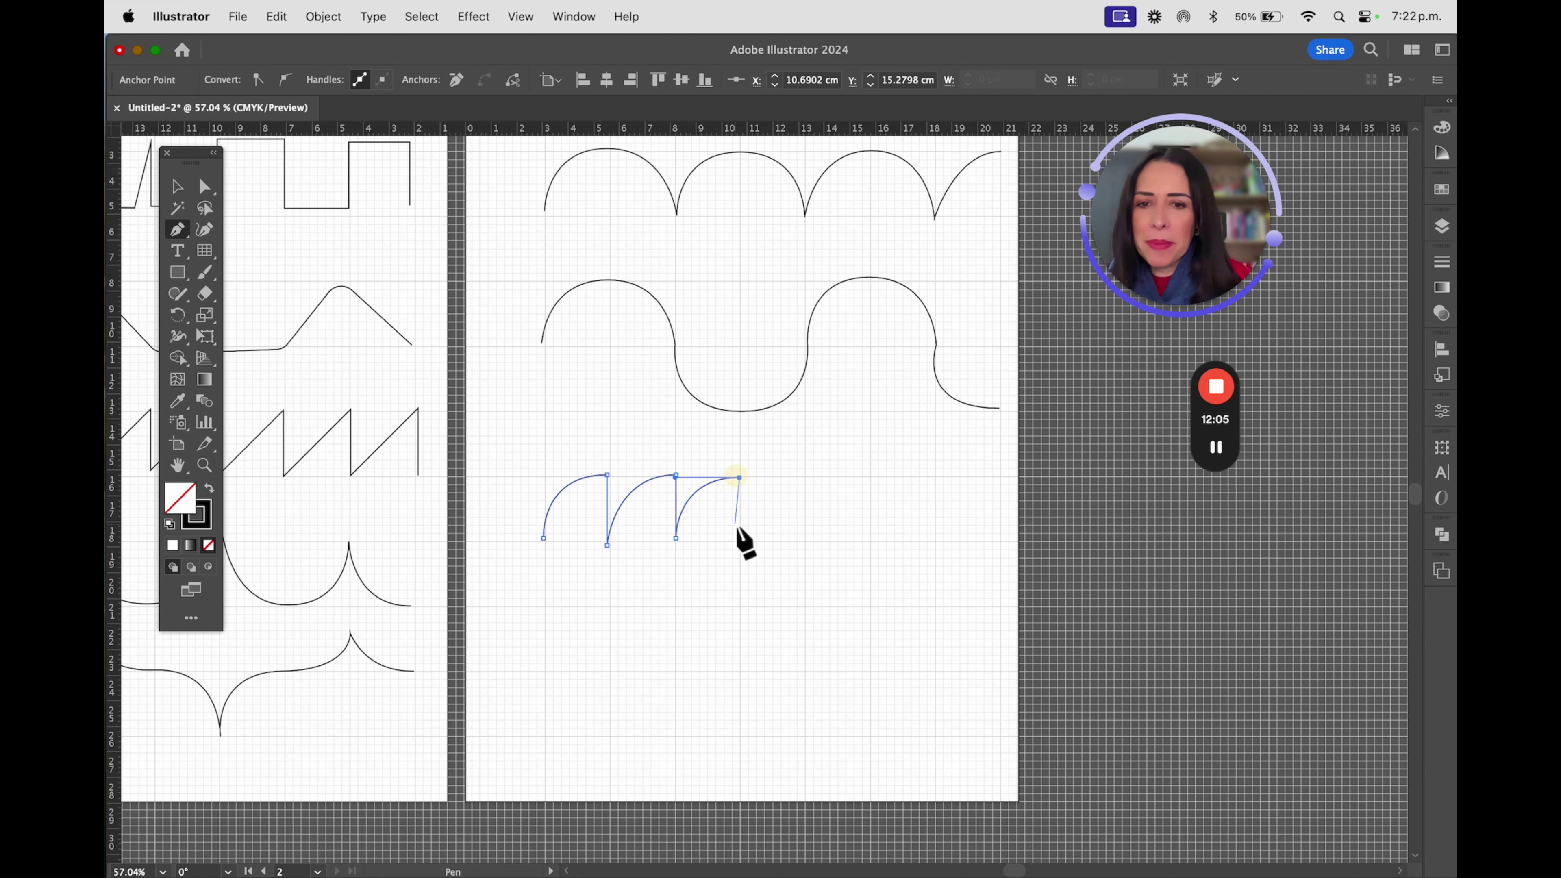
click(739, 540)
drag(805, 476, 868, 476)
click(805, 477)
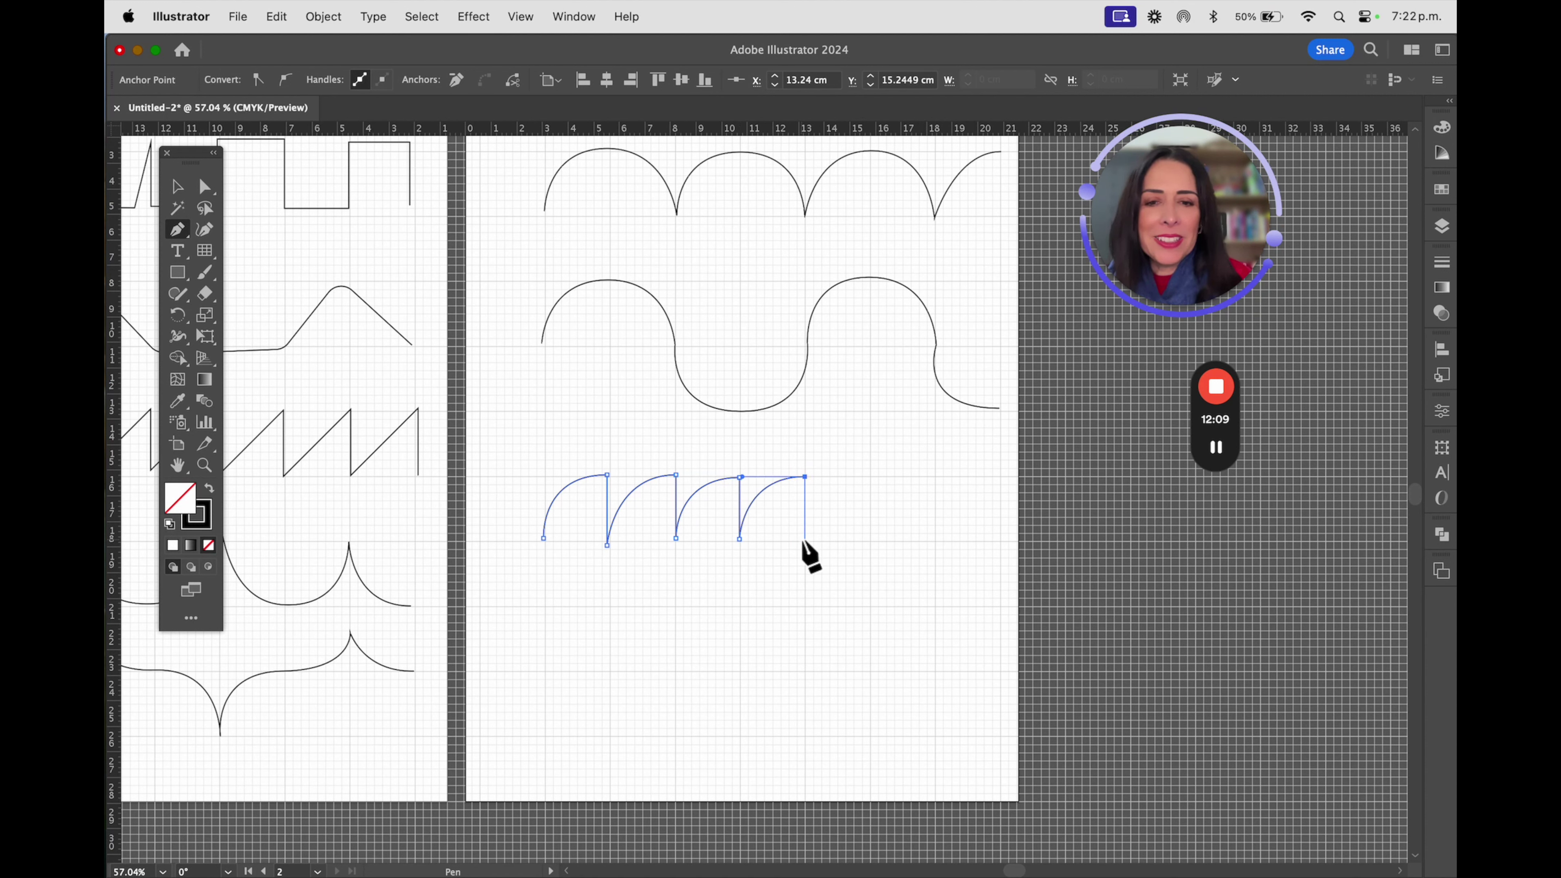
click(805, 540)
super+click(599, 655)
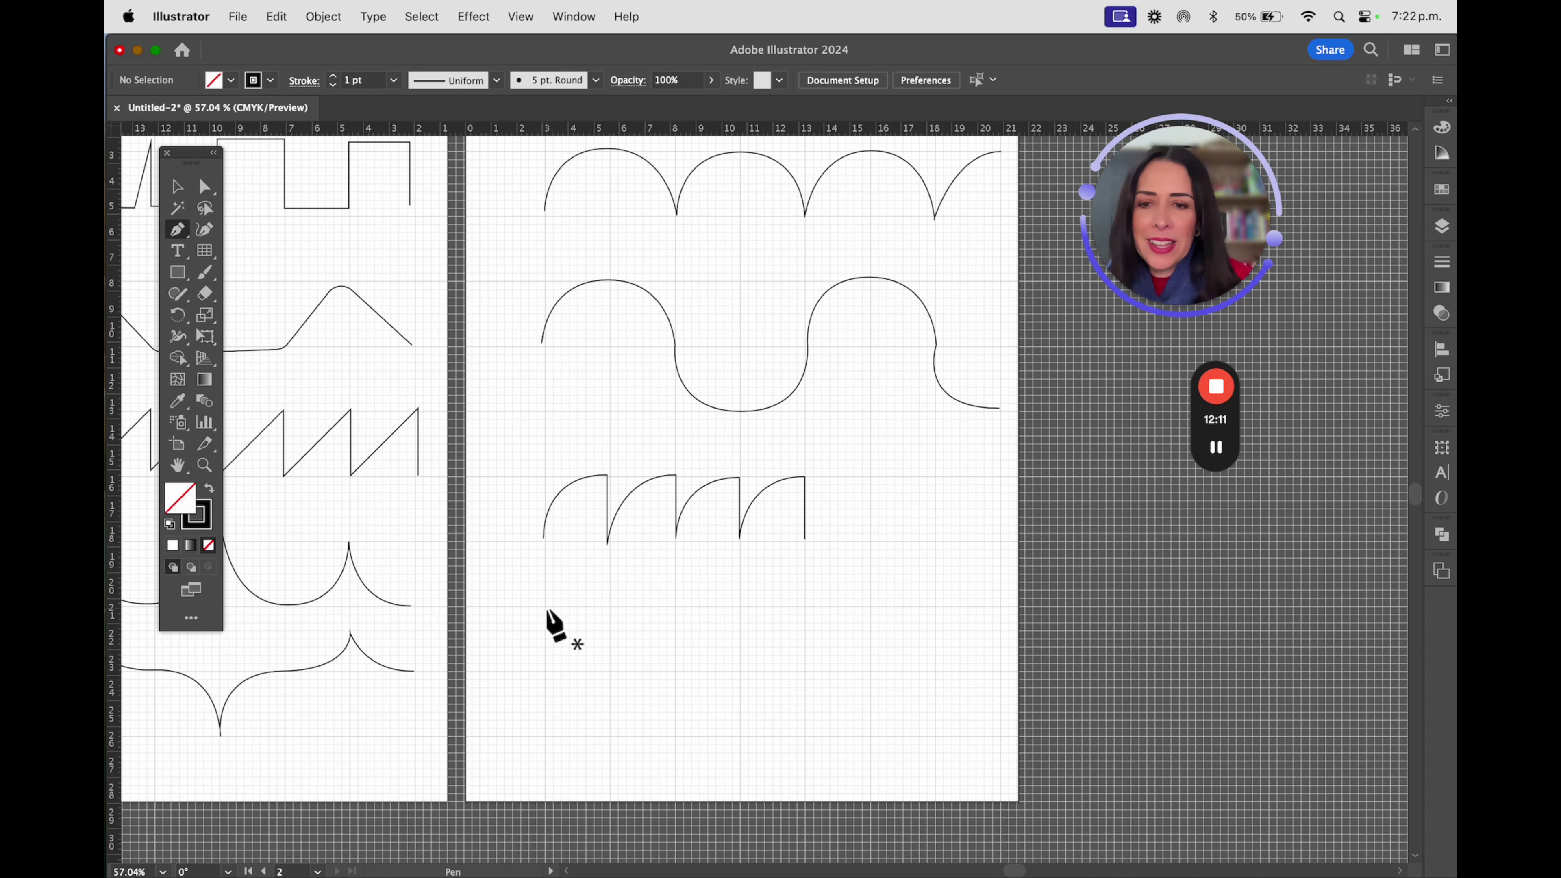
Start a fourth row below with three downward quarter curves, each about 2.6 cm wide and followed by a straight vertical rise
click(543, 607)
drag(608, 671, 678, 674)
click(608, 671)
click(607, 603)
drag(672, 670, 737, 687)
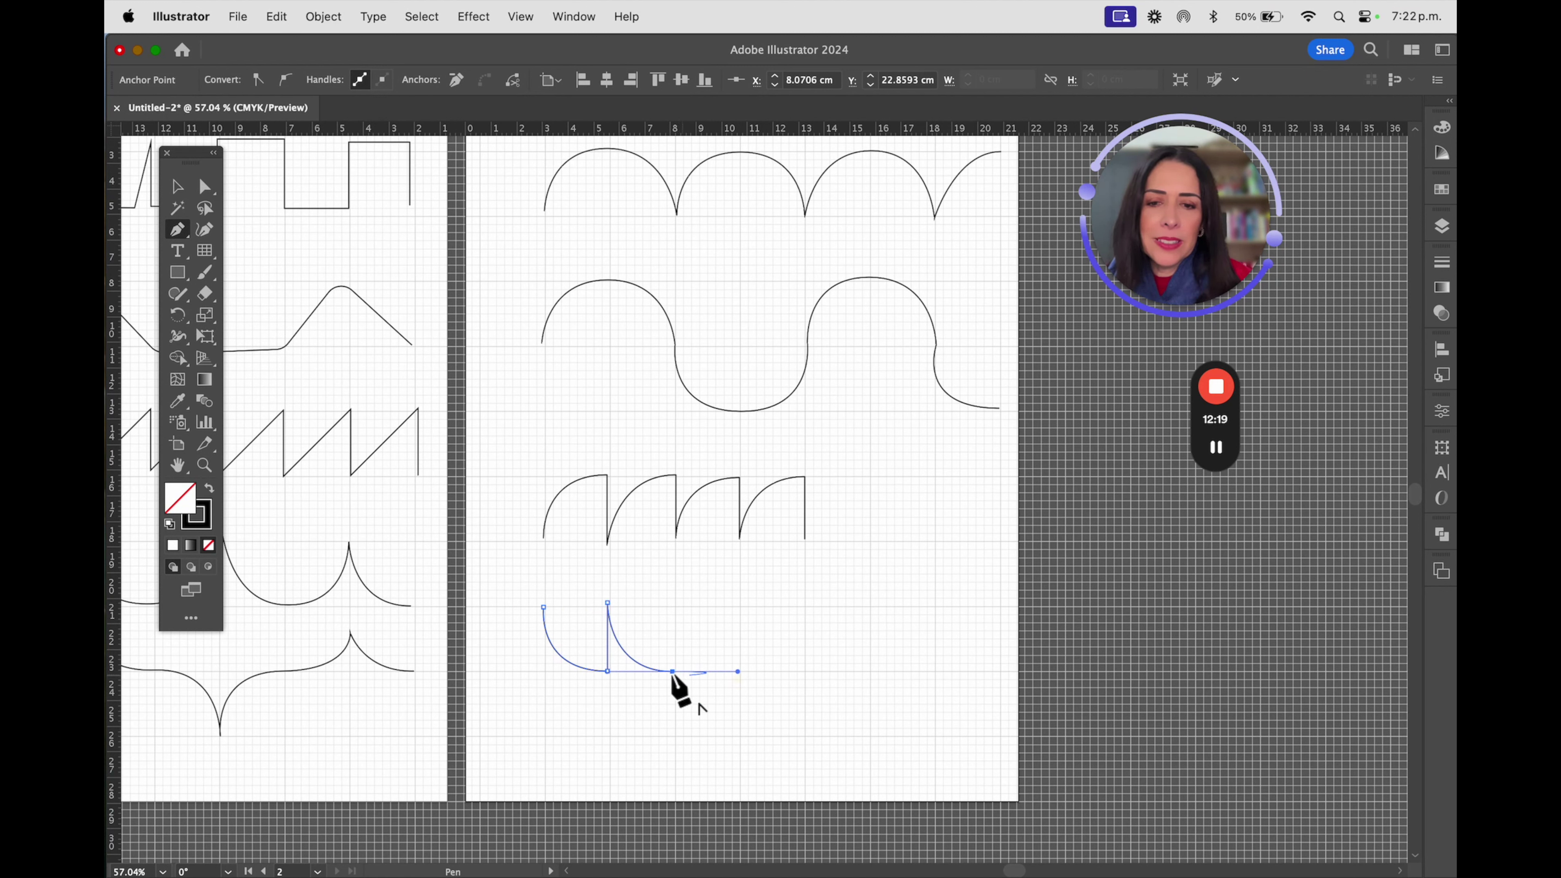
click(673, 671)
click(672, 603)
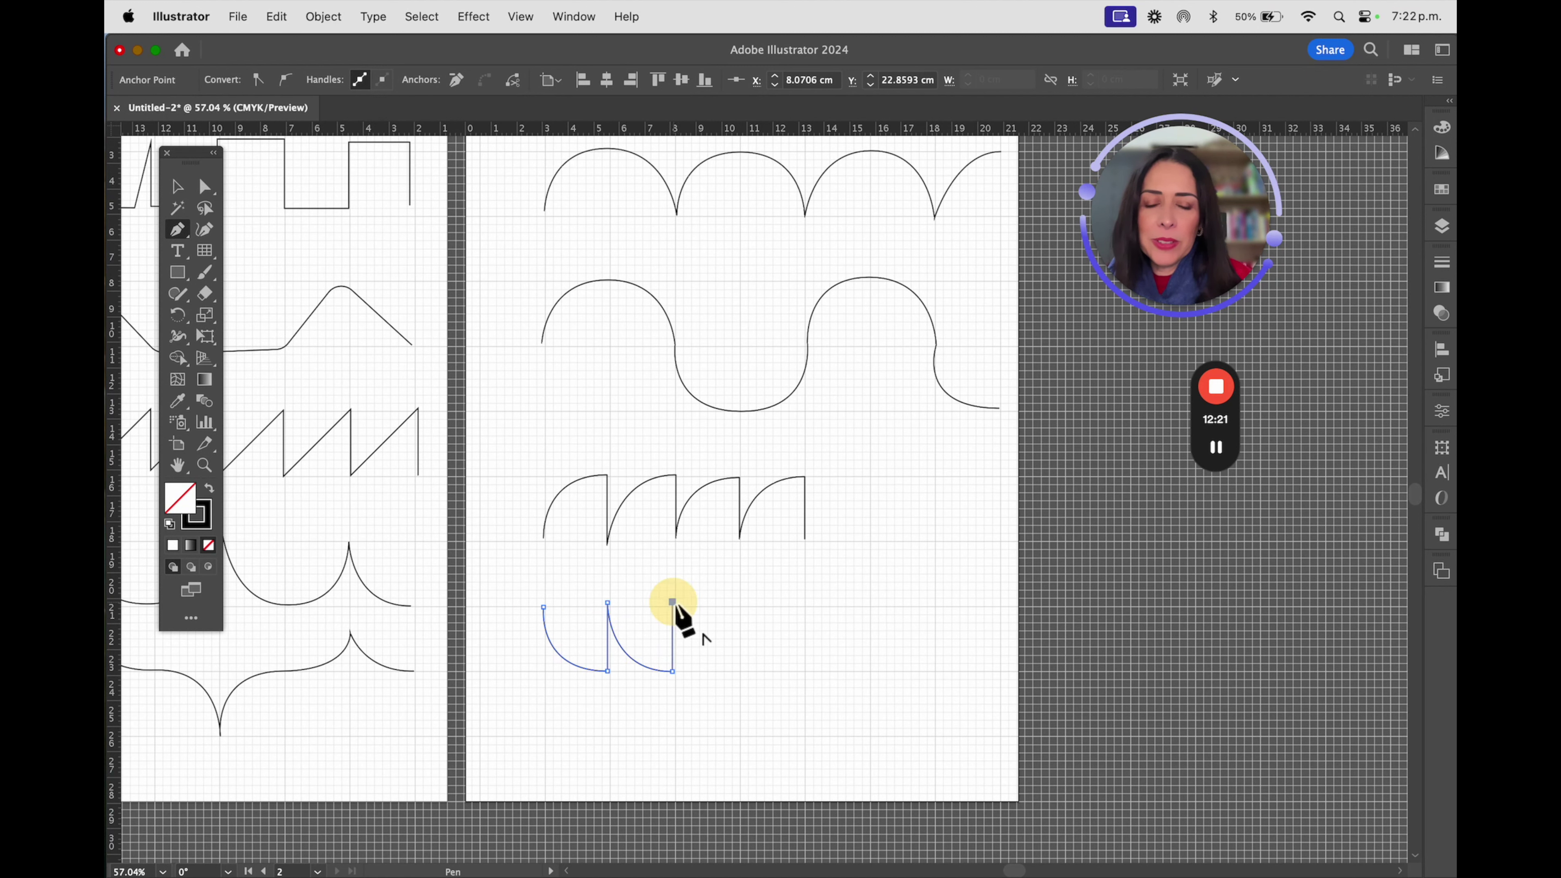
drag(740, 669, 808, 673)
click(739, 670)
click(740, 601)
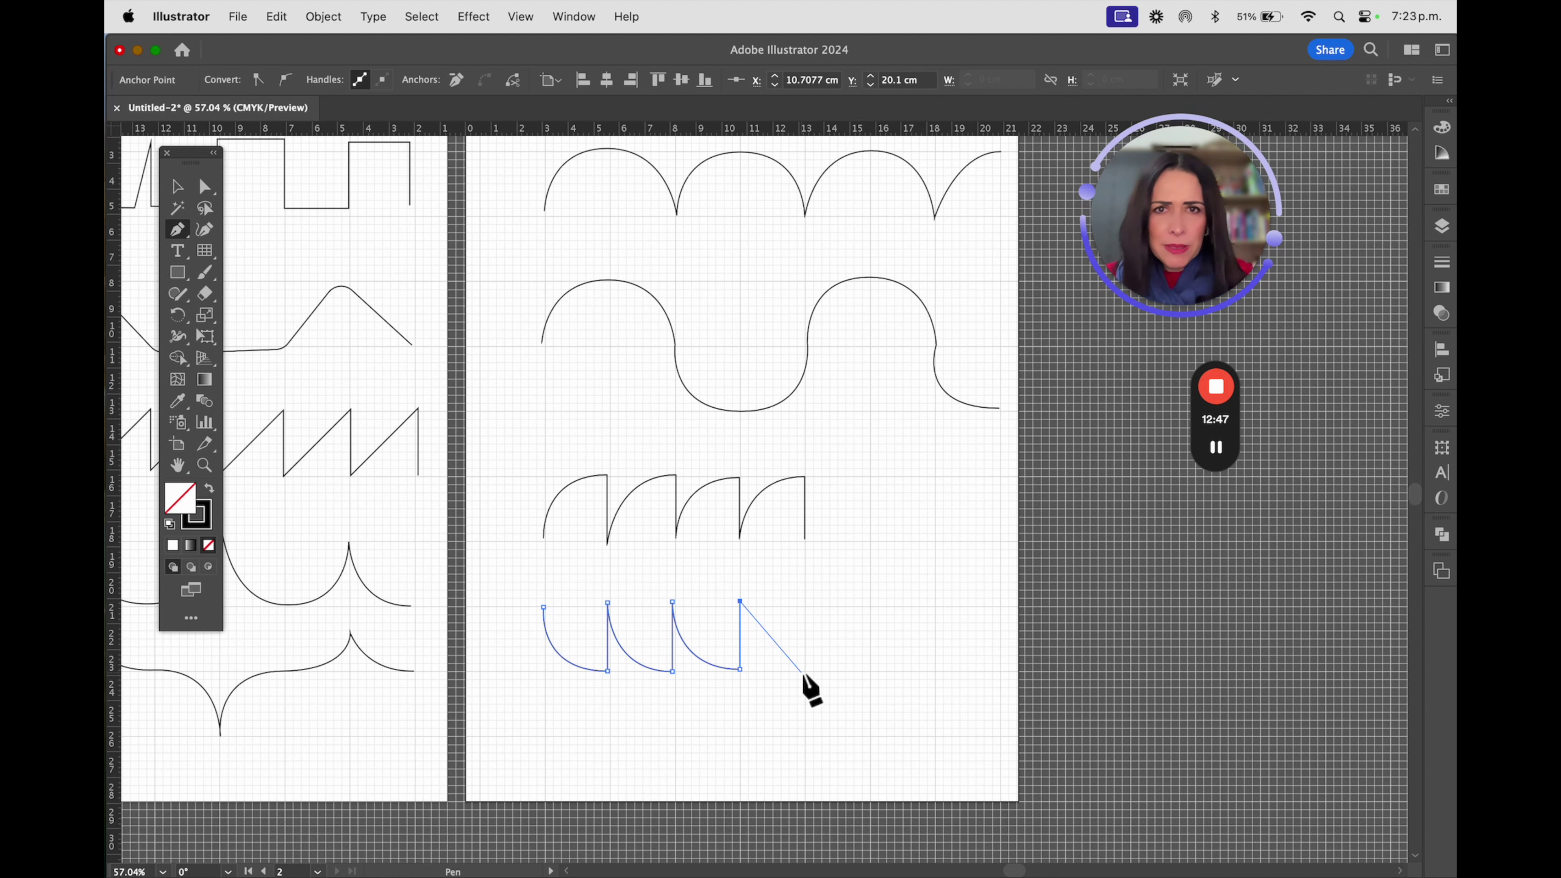
Add a fourth downward quarter curve ending at about X 13.2 cm, remove its outgoing handle, and draw a straight vertical rise
key(super+space)
drag(833, 666, 1014, 698)
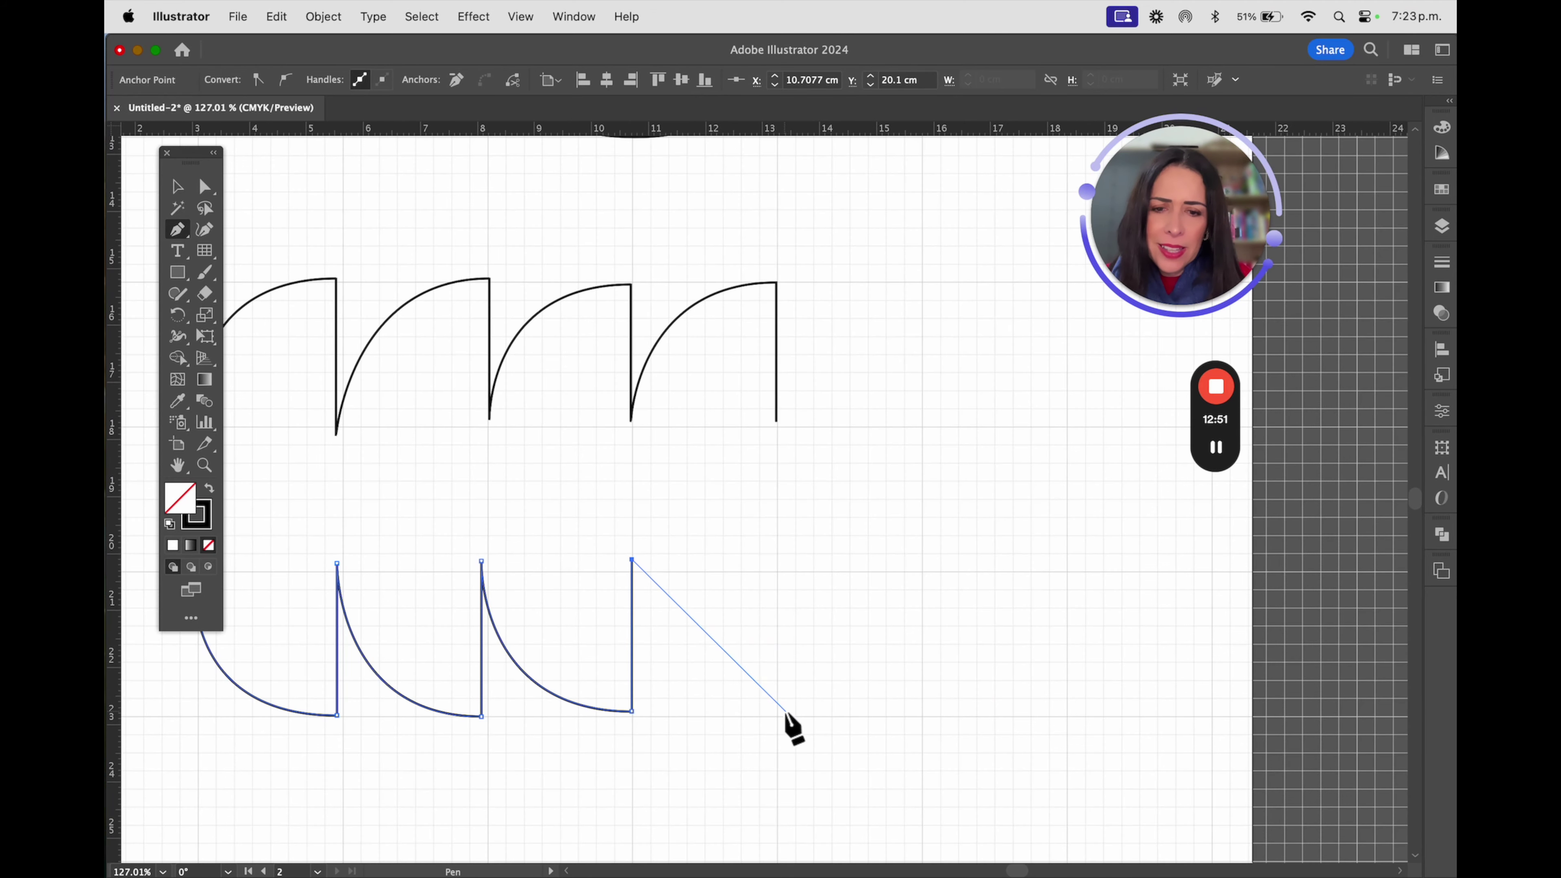
drag(775, 713, 923, 715)
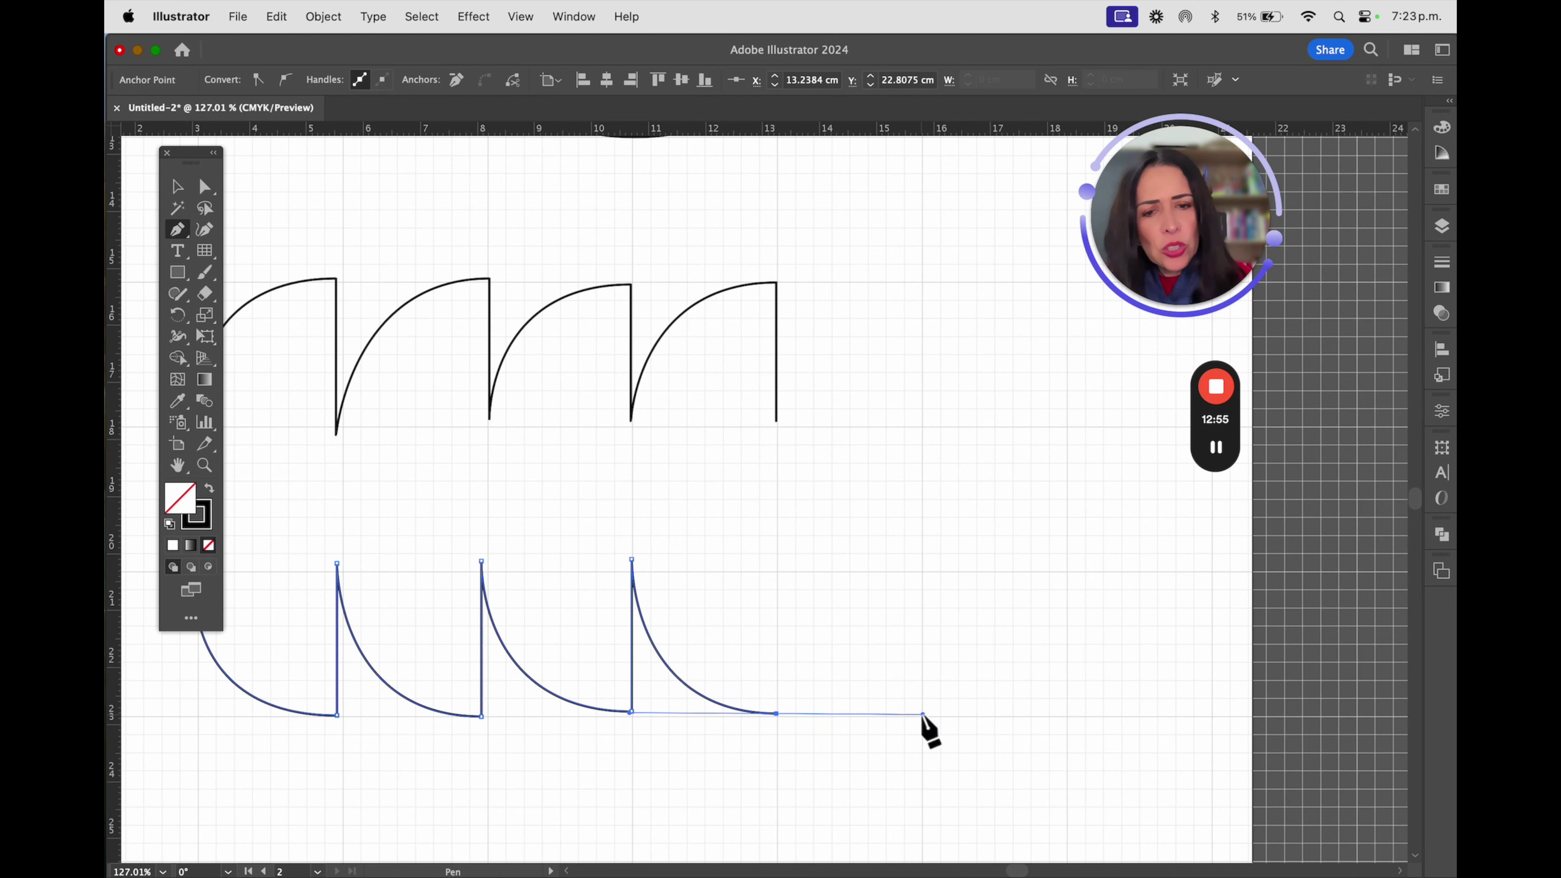
click(776, 715)
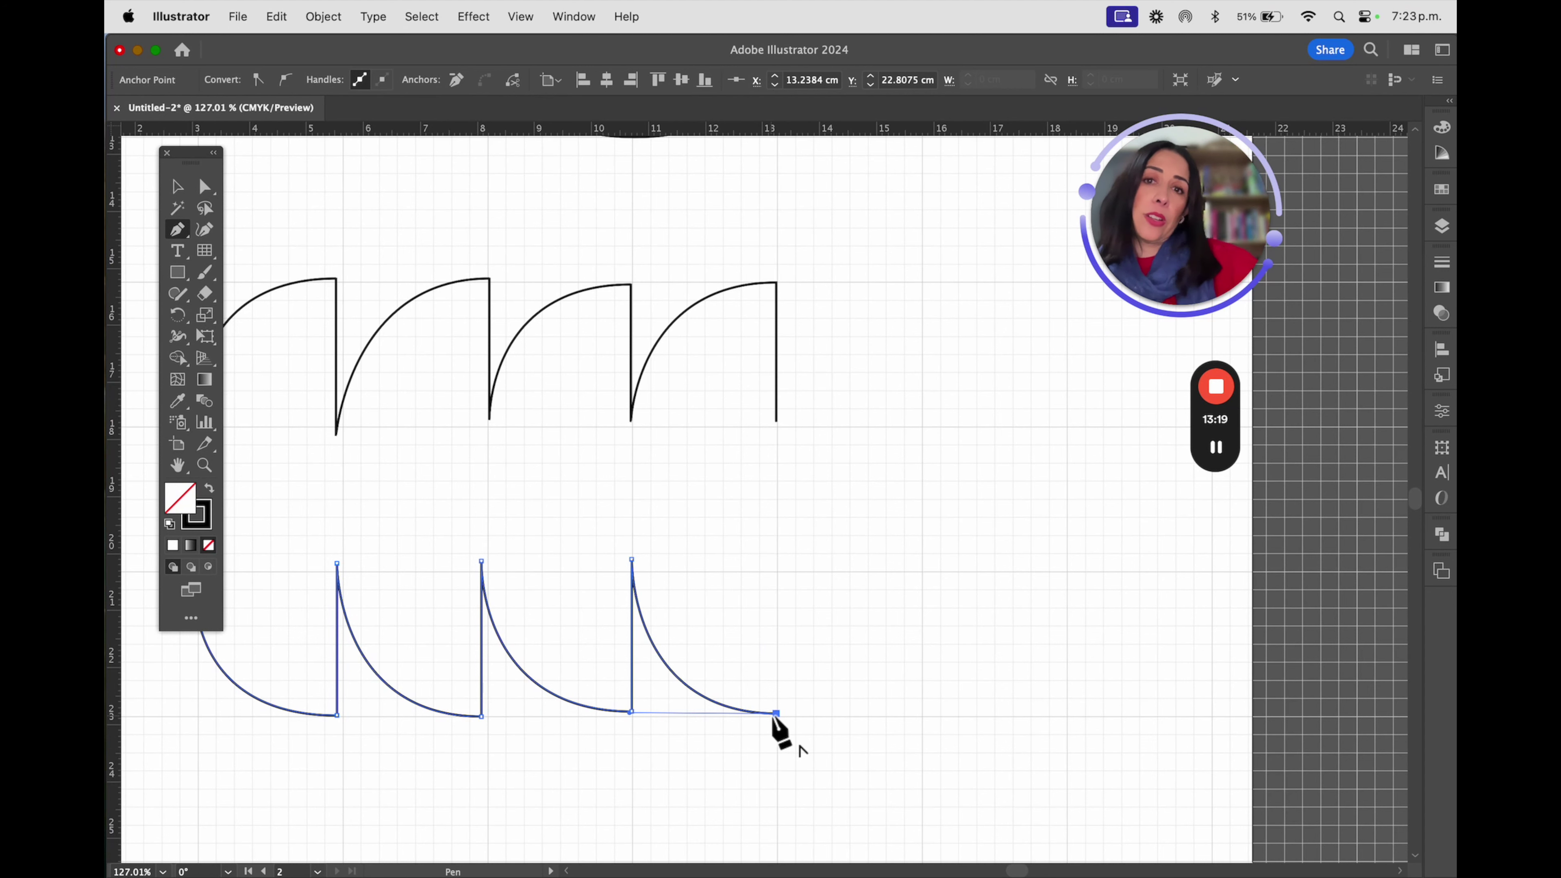
click(776, 713)
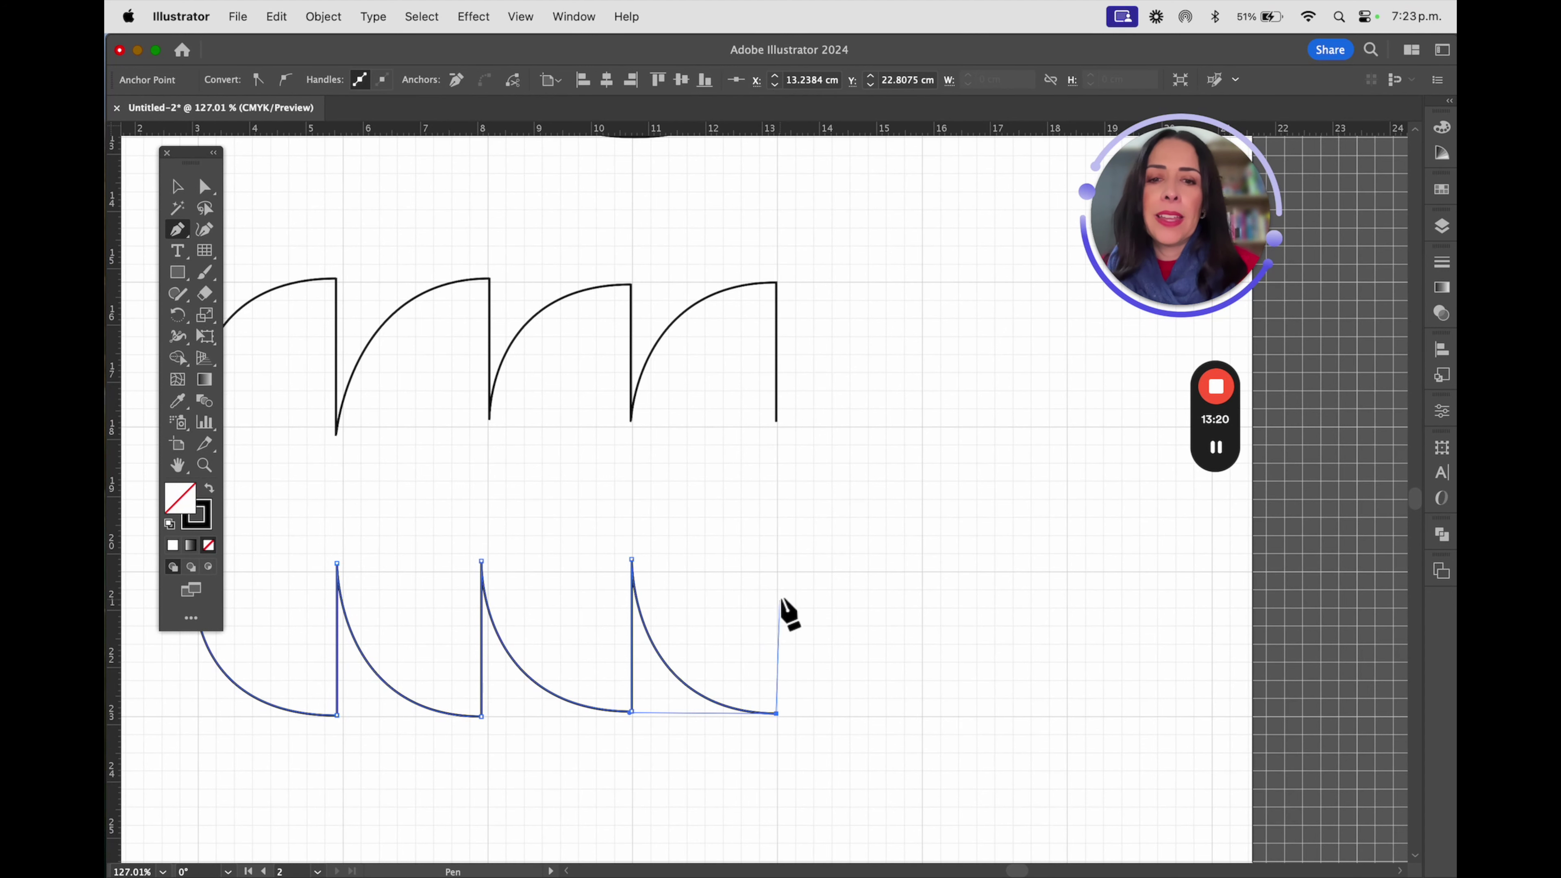
click(777, 570)
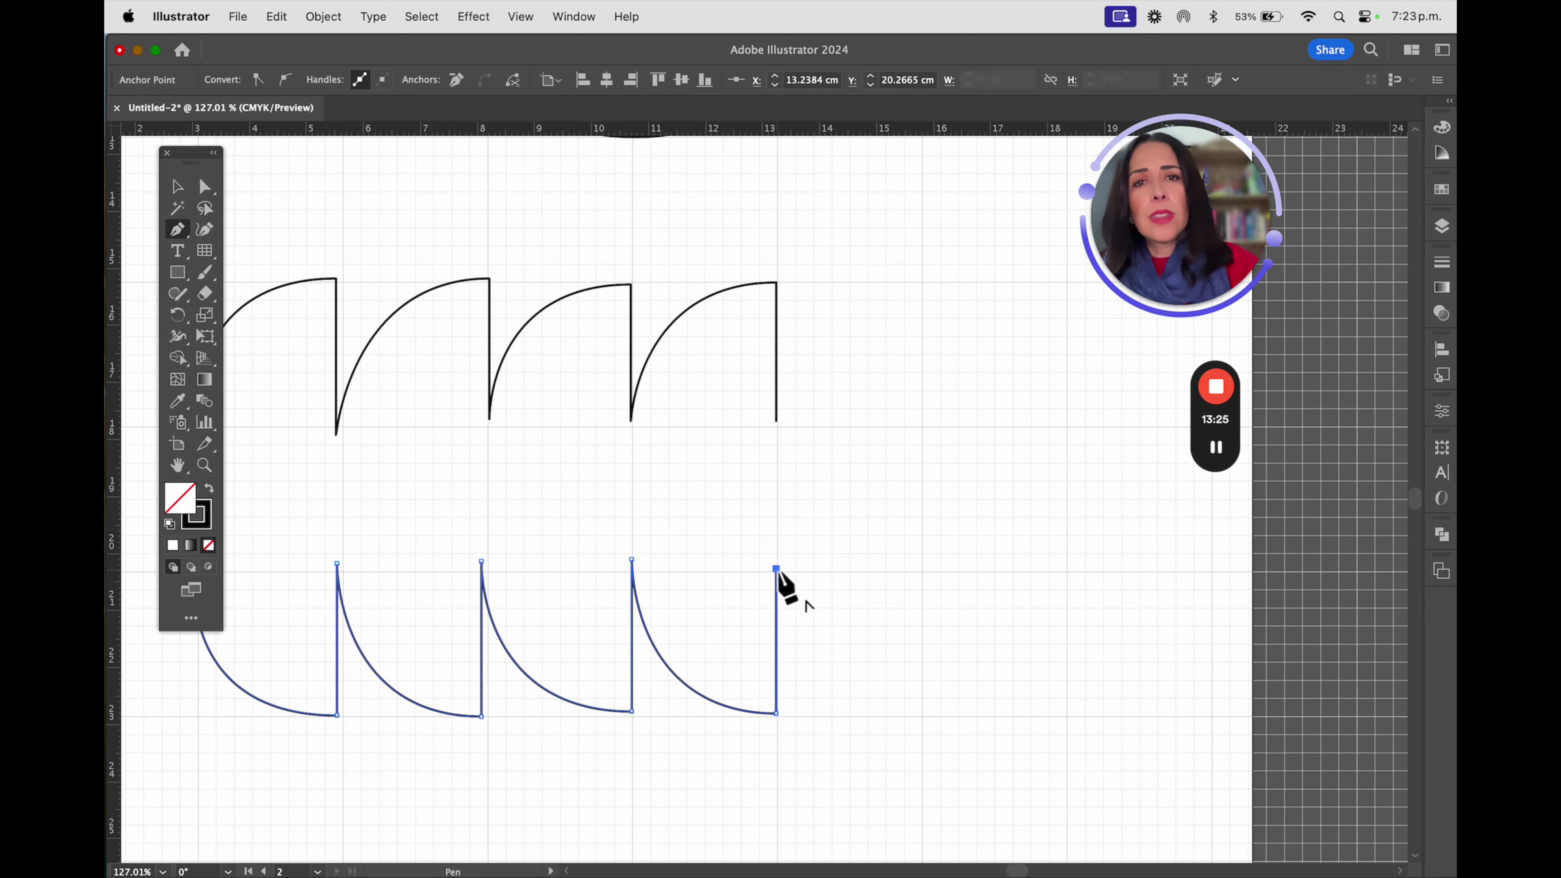
Continue the fourth row with a horizontal segment about 2.6 cm long and a smooth curve down to about X 15.8, Y 22.8 cm
click(922, 568)
drag(925, 711, 1048, 713)
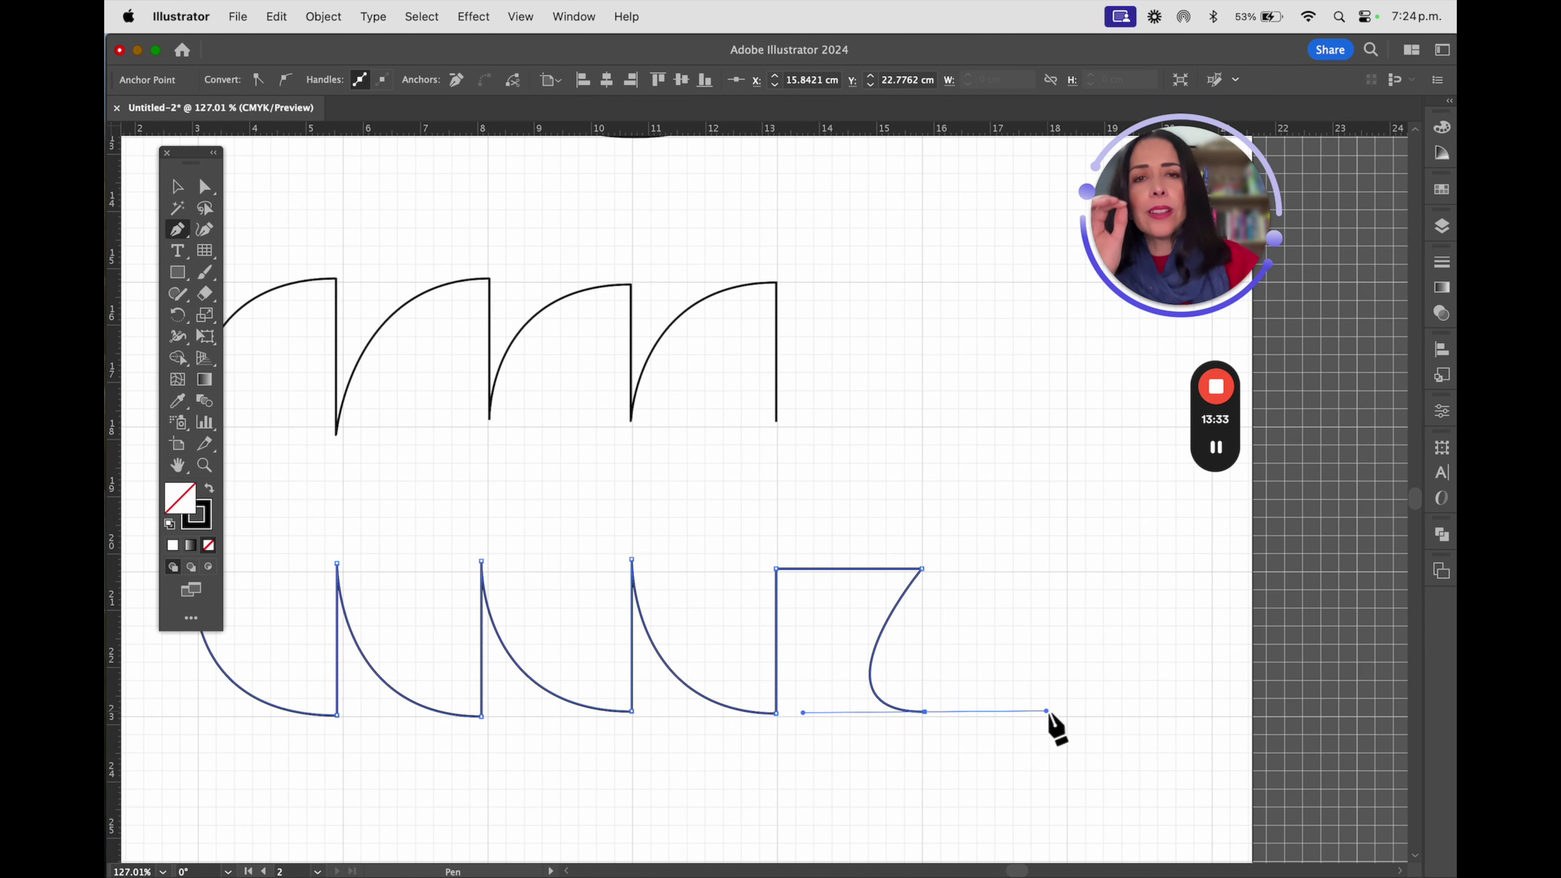
key(super+0)
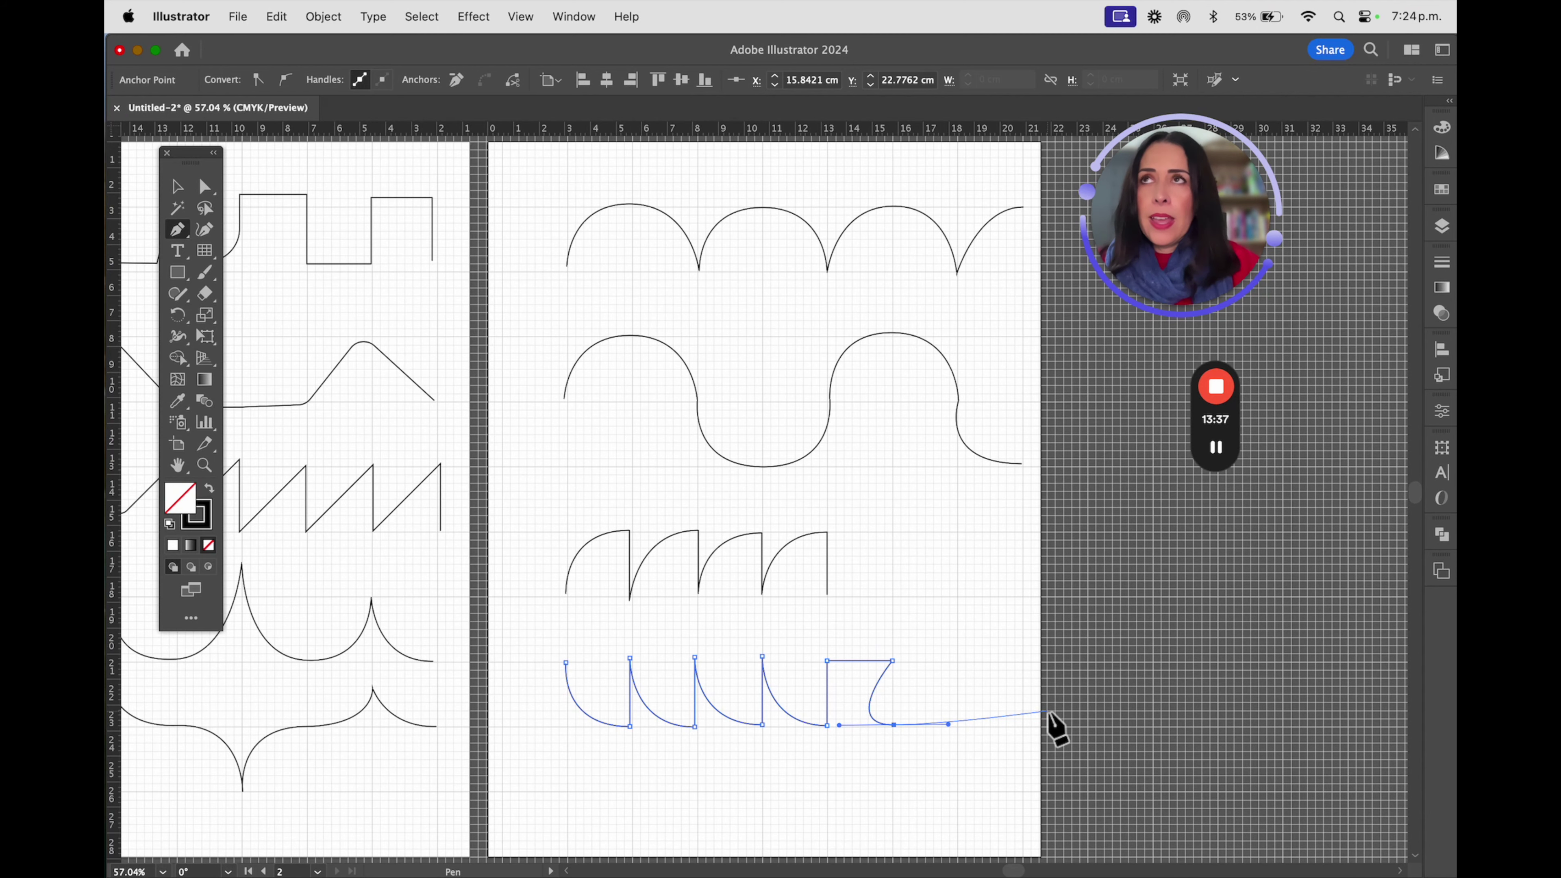
Switch to Firefox and search the web for "line art illustration" in a new tab
mouse_move(284, 858)
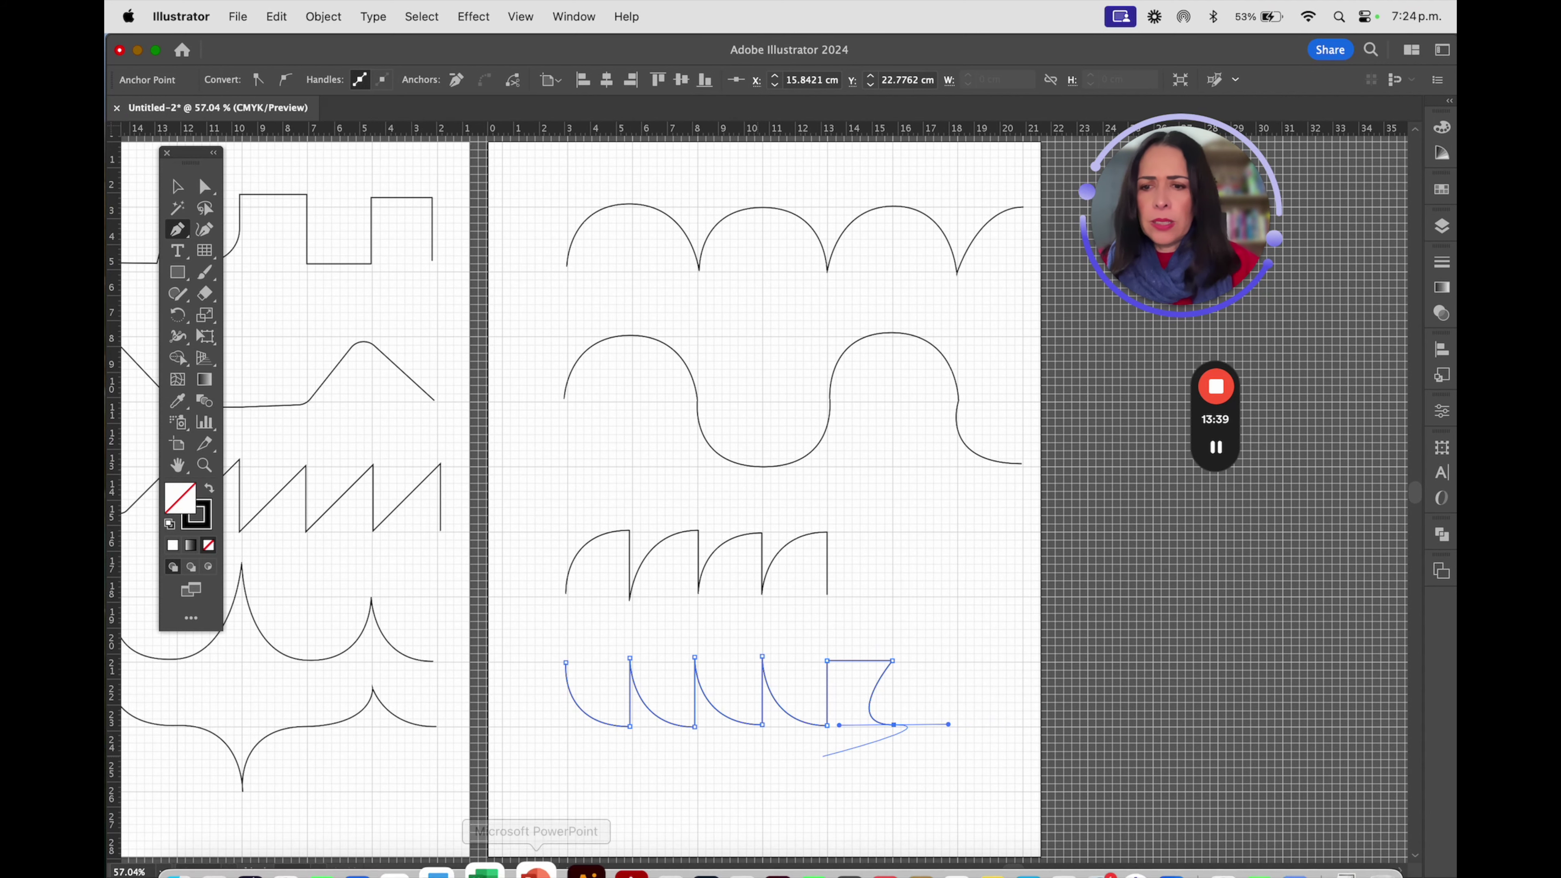
click(287, 821)
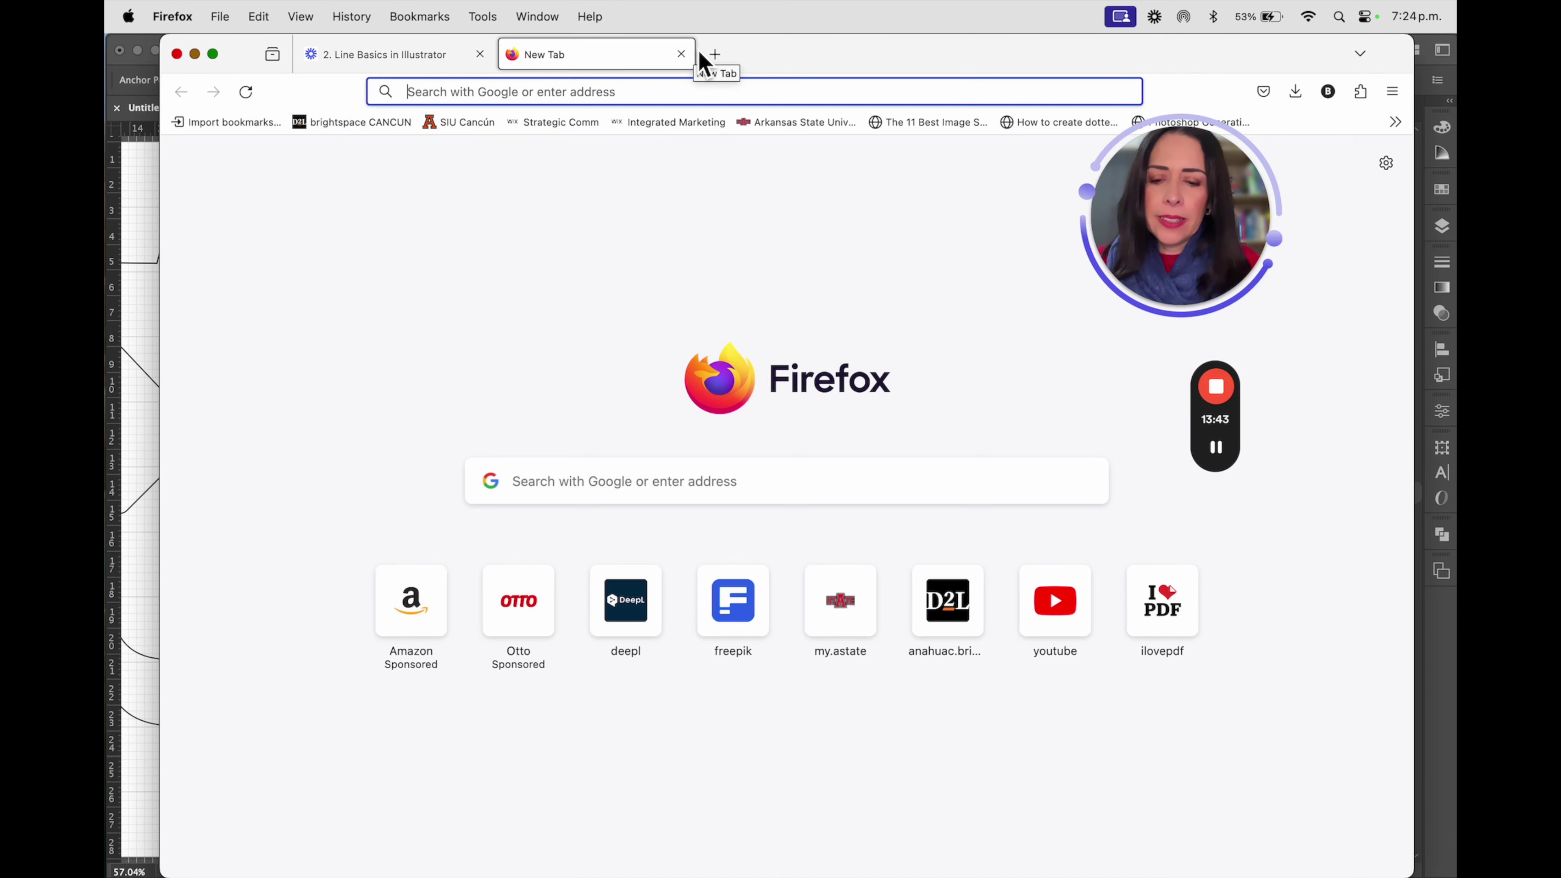
text(line art illustration)
key(Return)
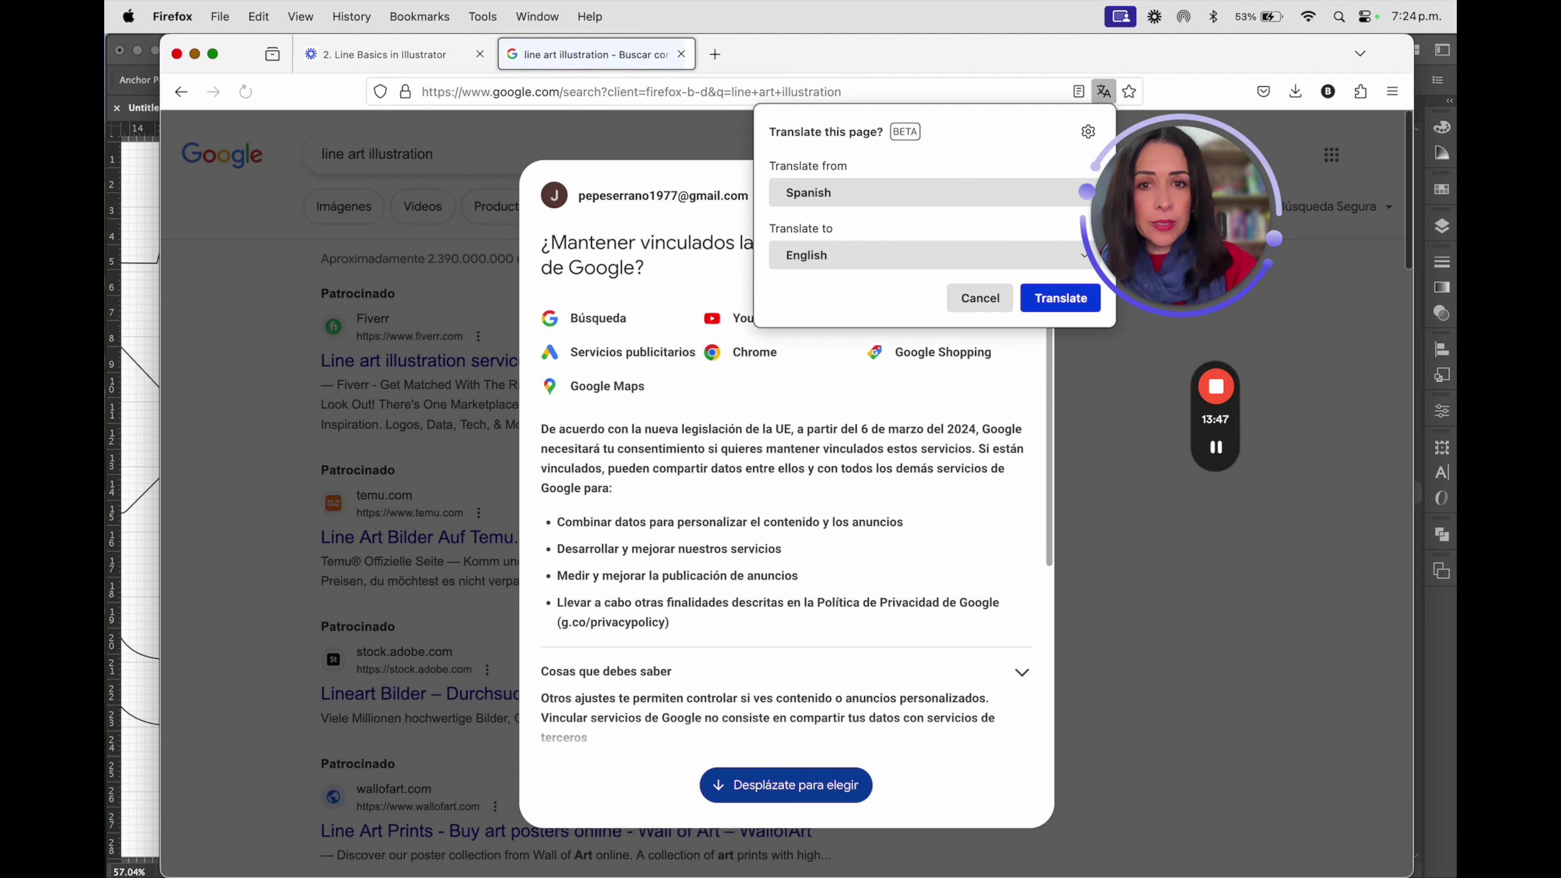
Dismiss the page translation offer and choose not to keep the Google services linked
click(980, 298)
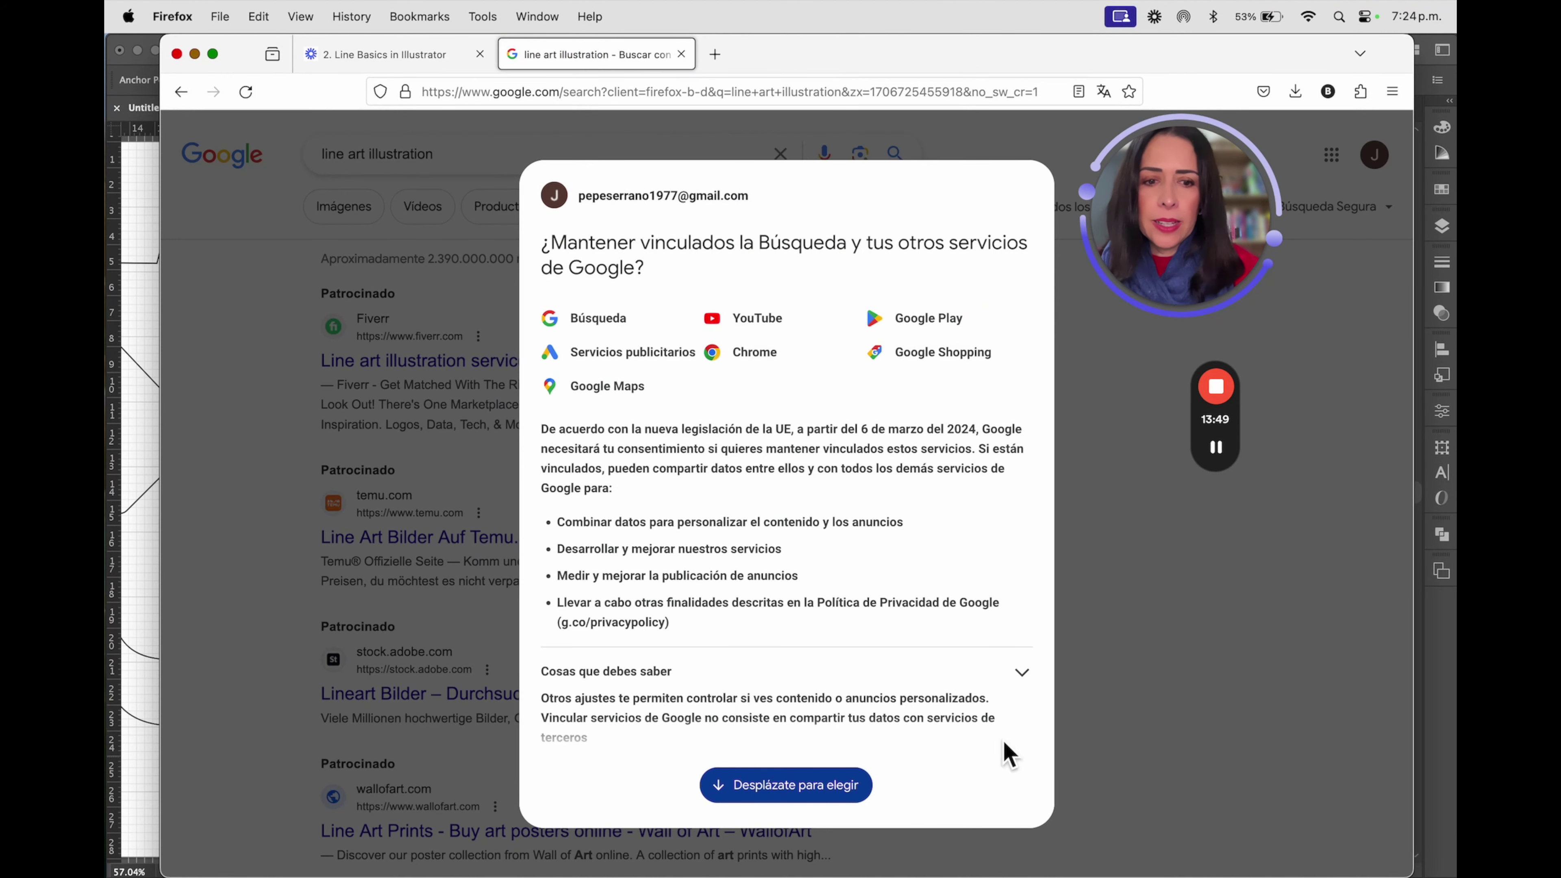
scroll(810, 720, down, 5)
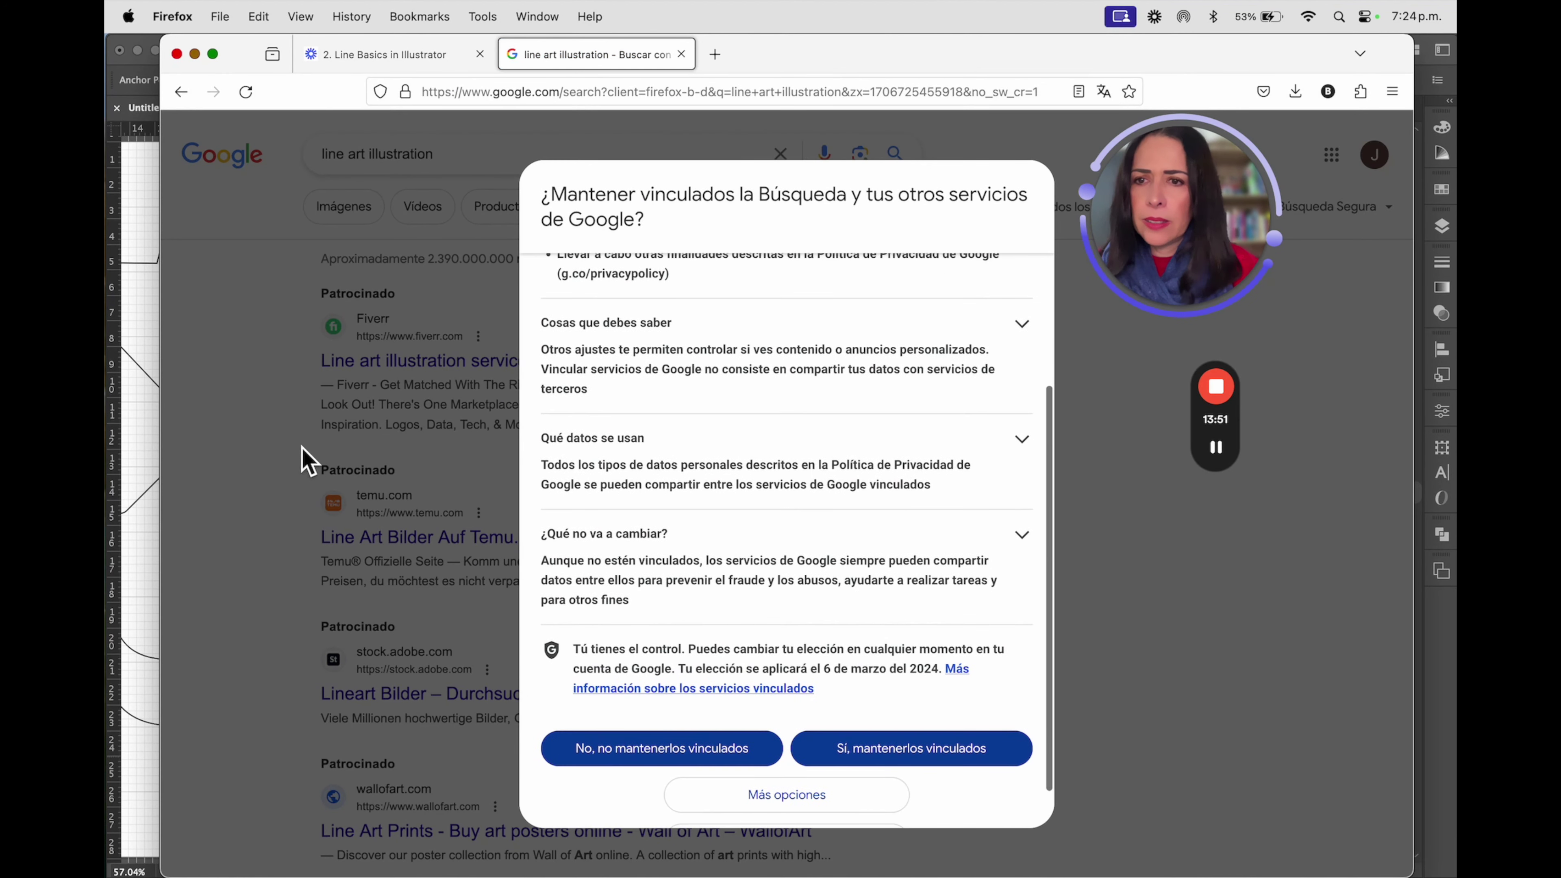
click(710, 761)
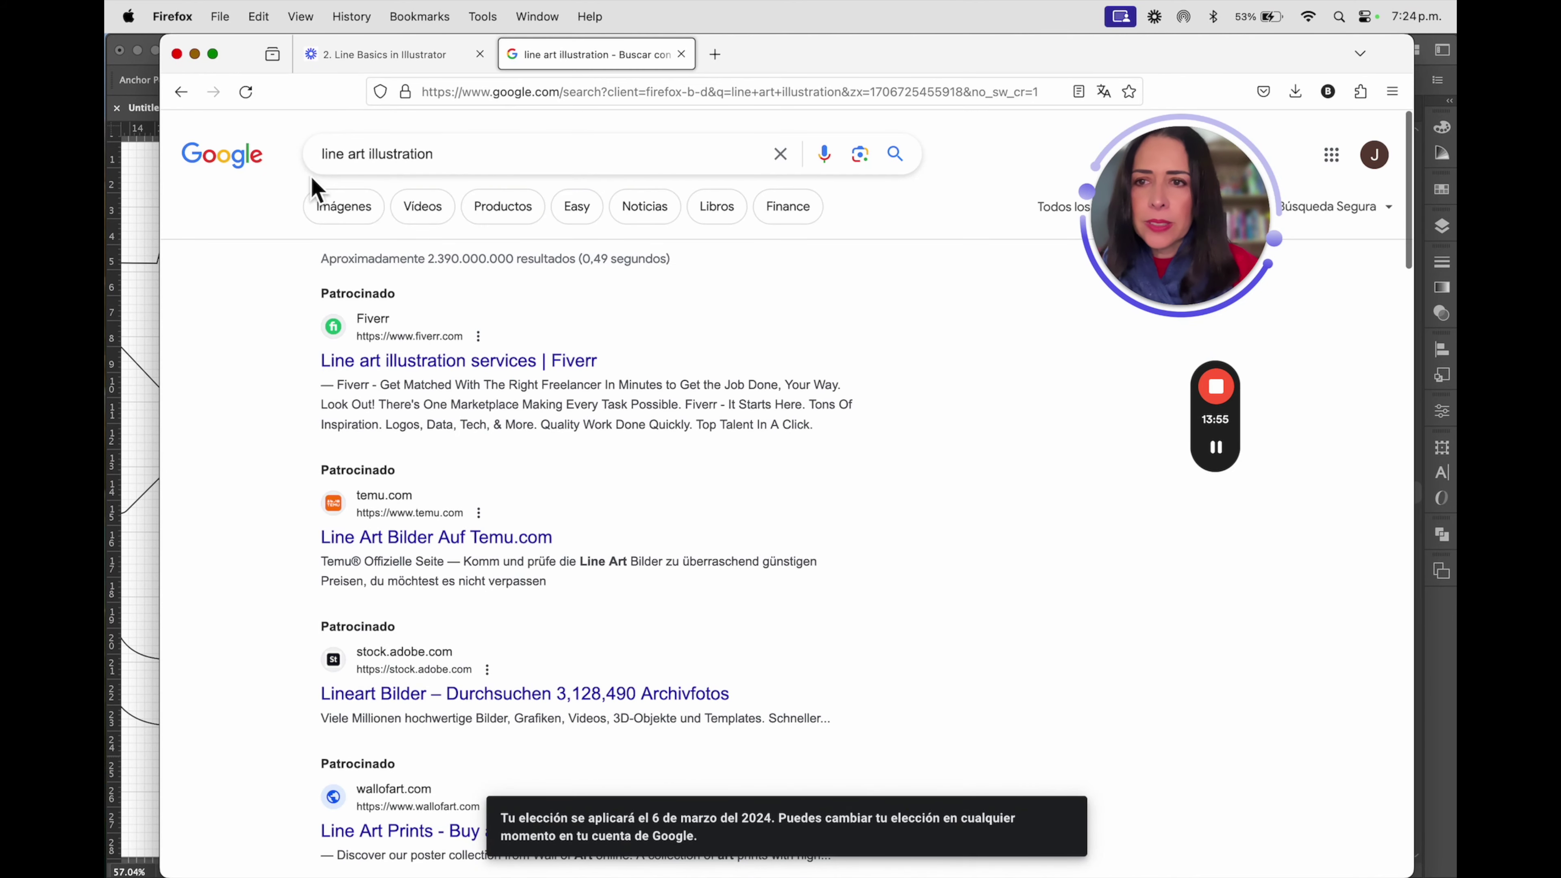
Show the image results and preview the Vecteezy faces, the Shutterstock seated woman and the YouTube face line art
click(359, 212)
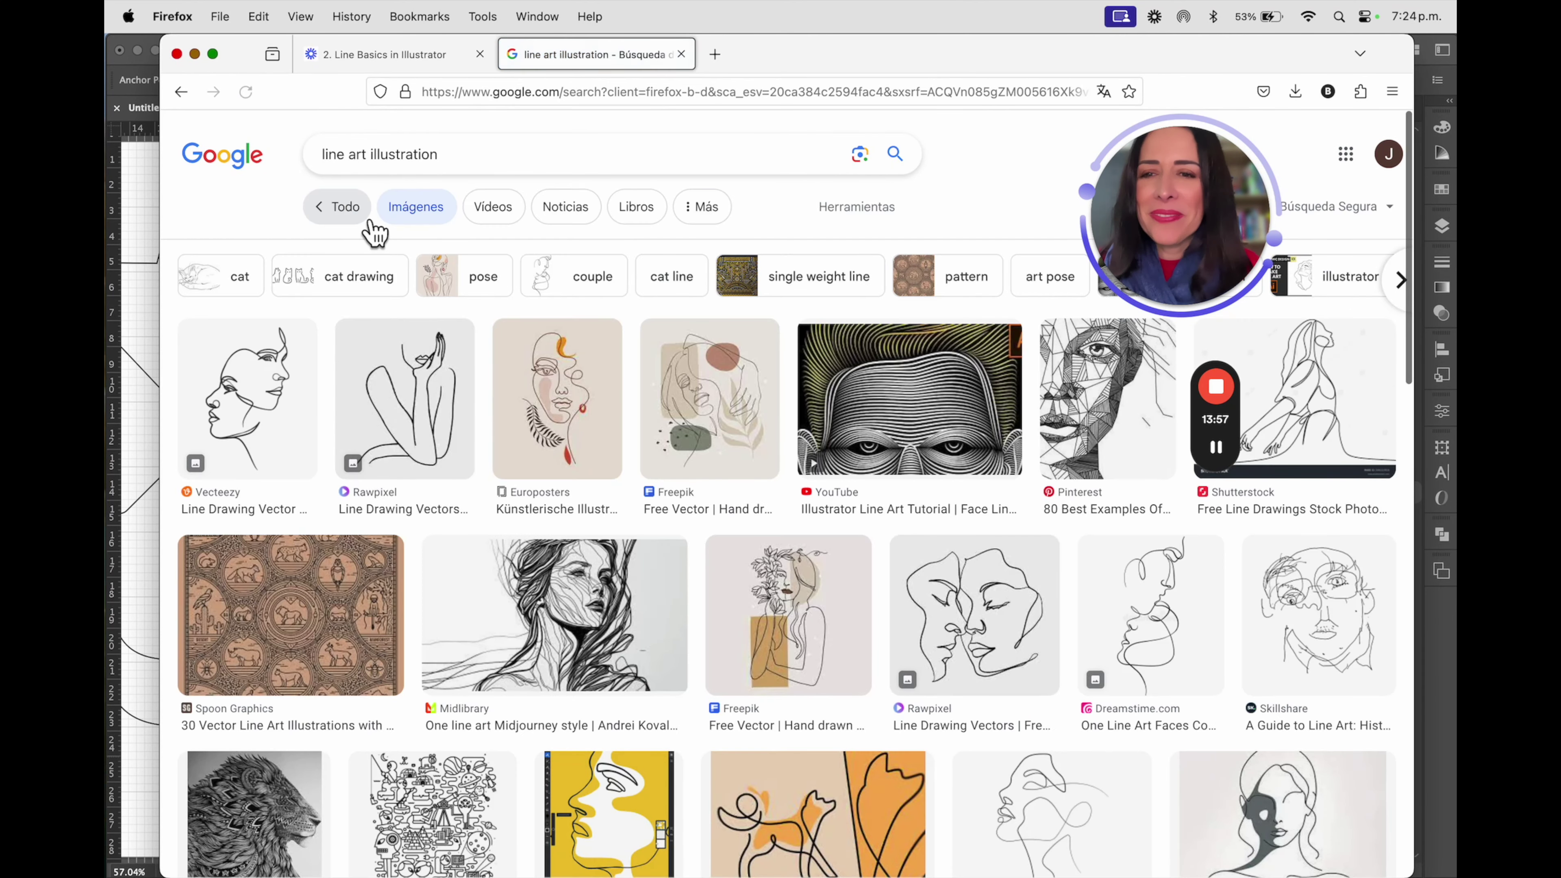
click(301, 400)
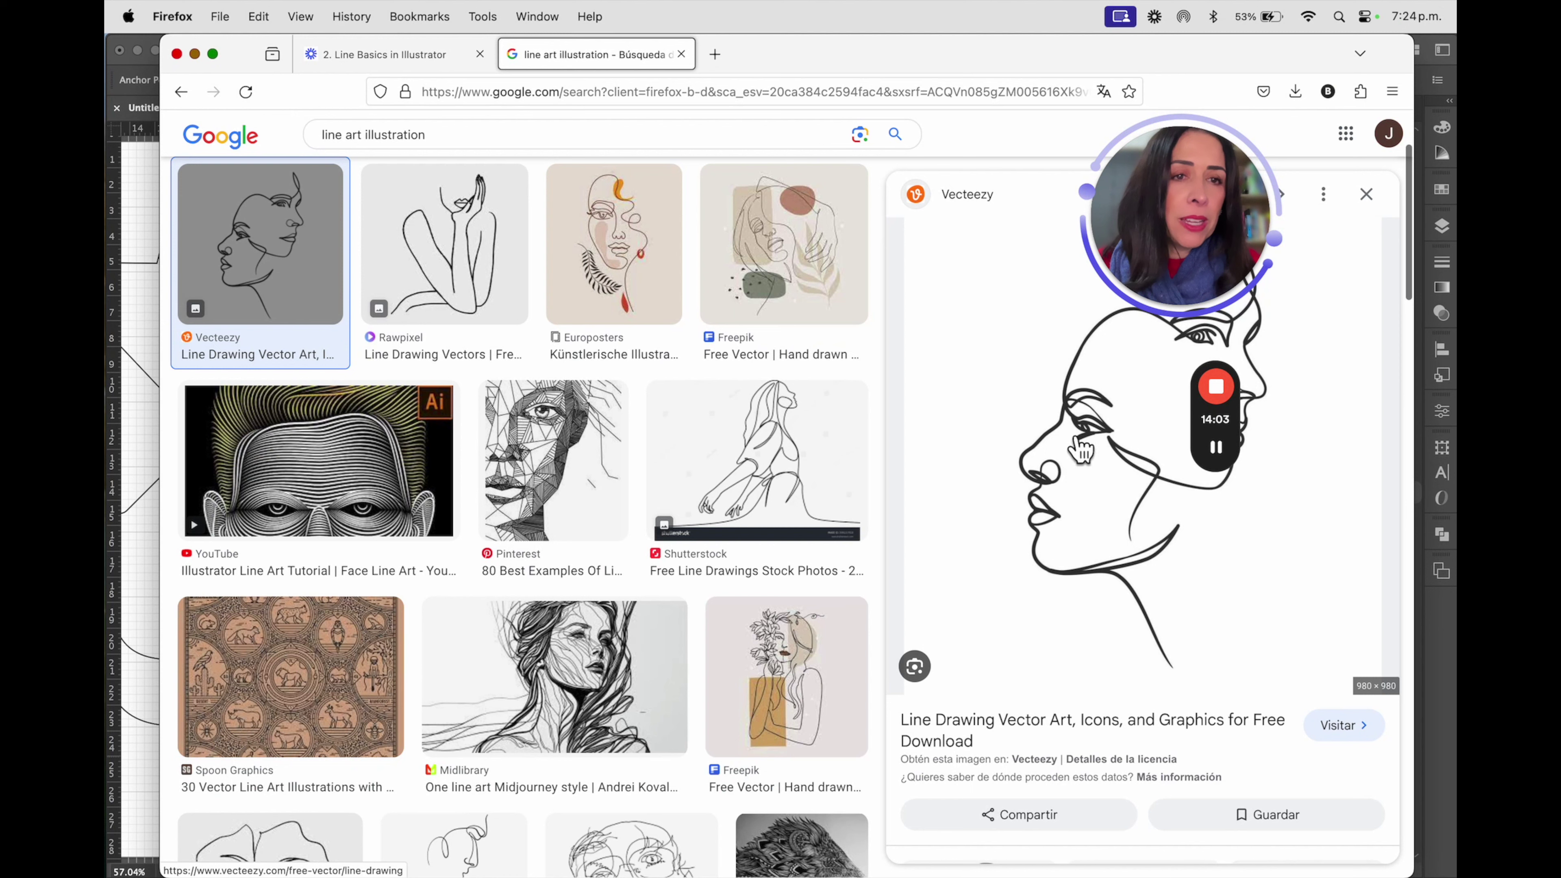
click(815, 482)
drag(1238, 240, 510, 222)
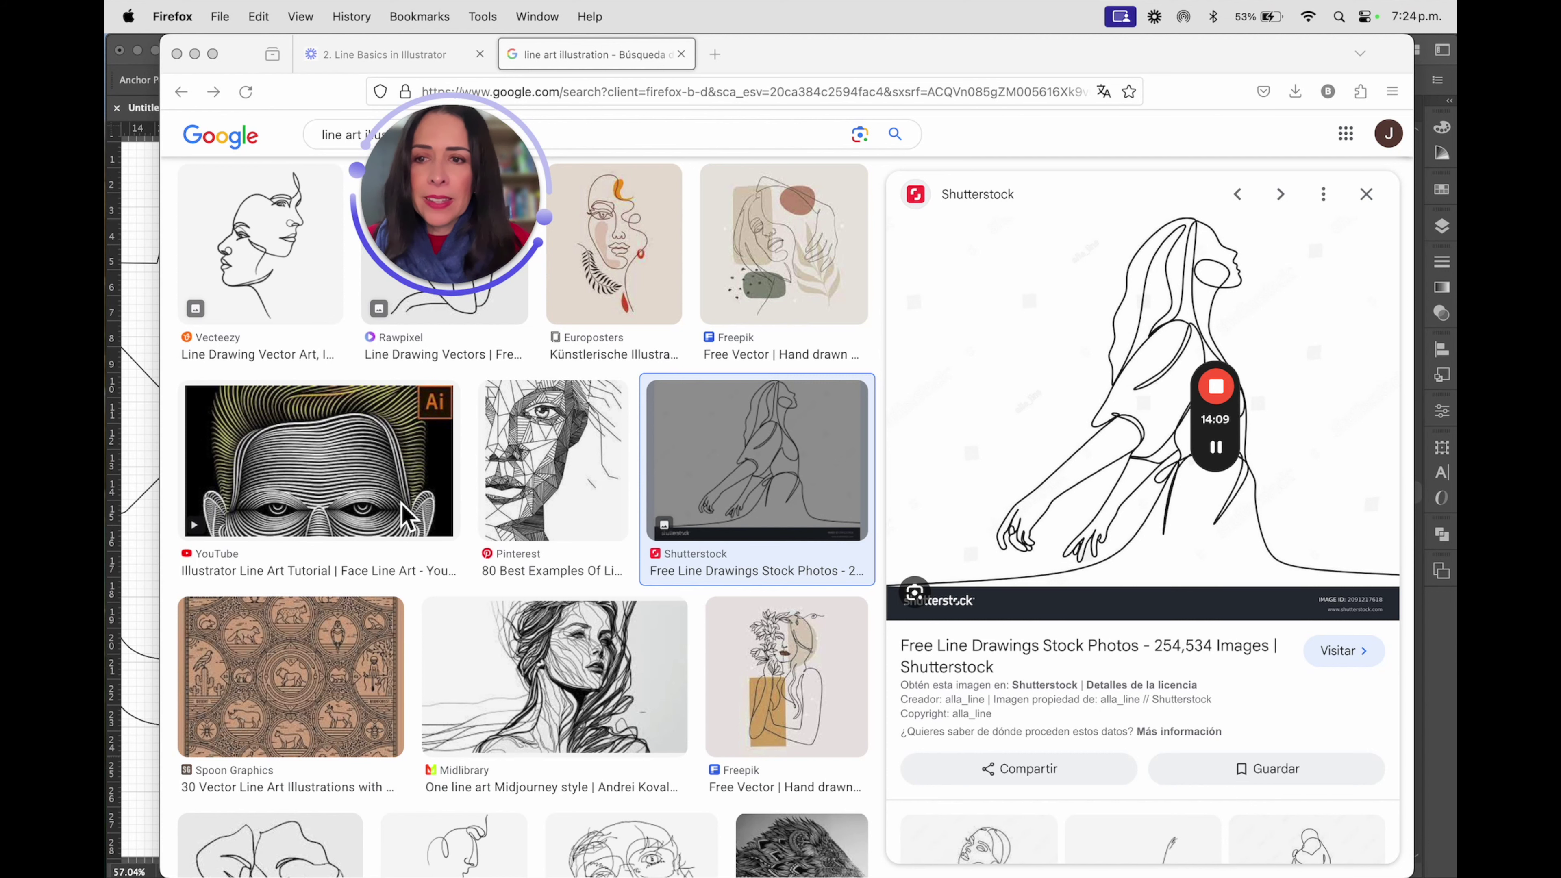
click(363, 483)
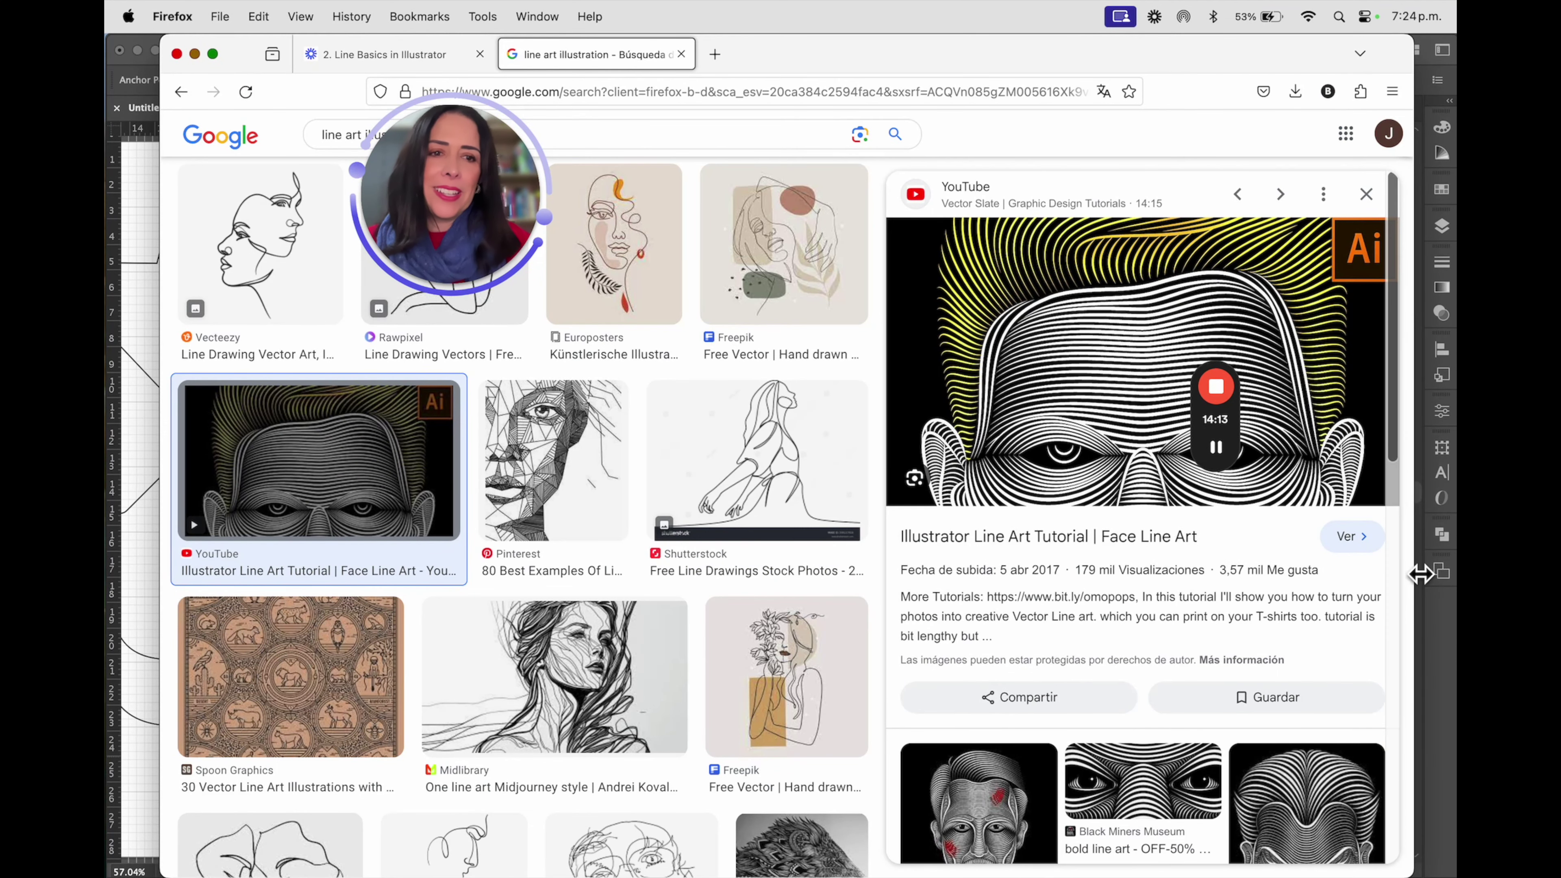
Preview the Skillshare face drawing, the Freepik woman with flowers and the Tubik Studio animal illustration further down the results
scroll(728, 639, down, 5)
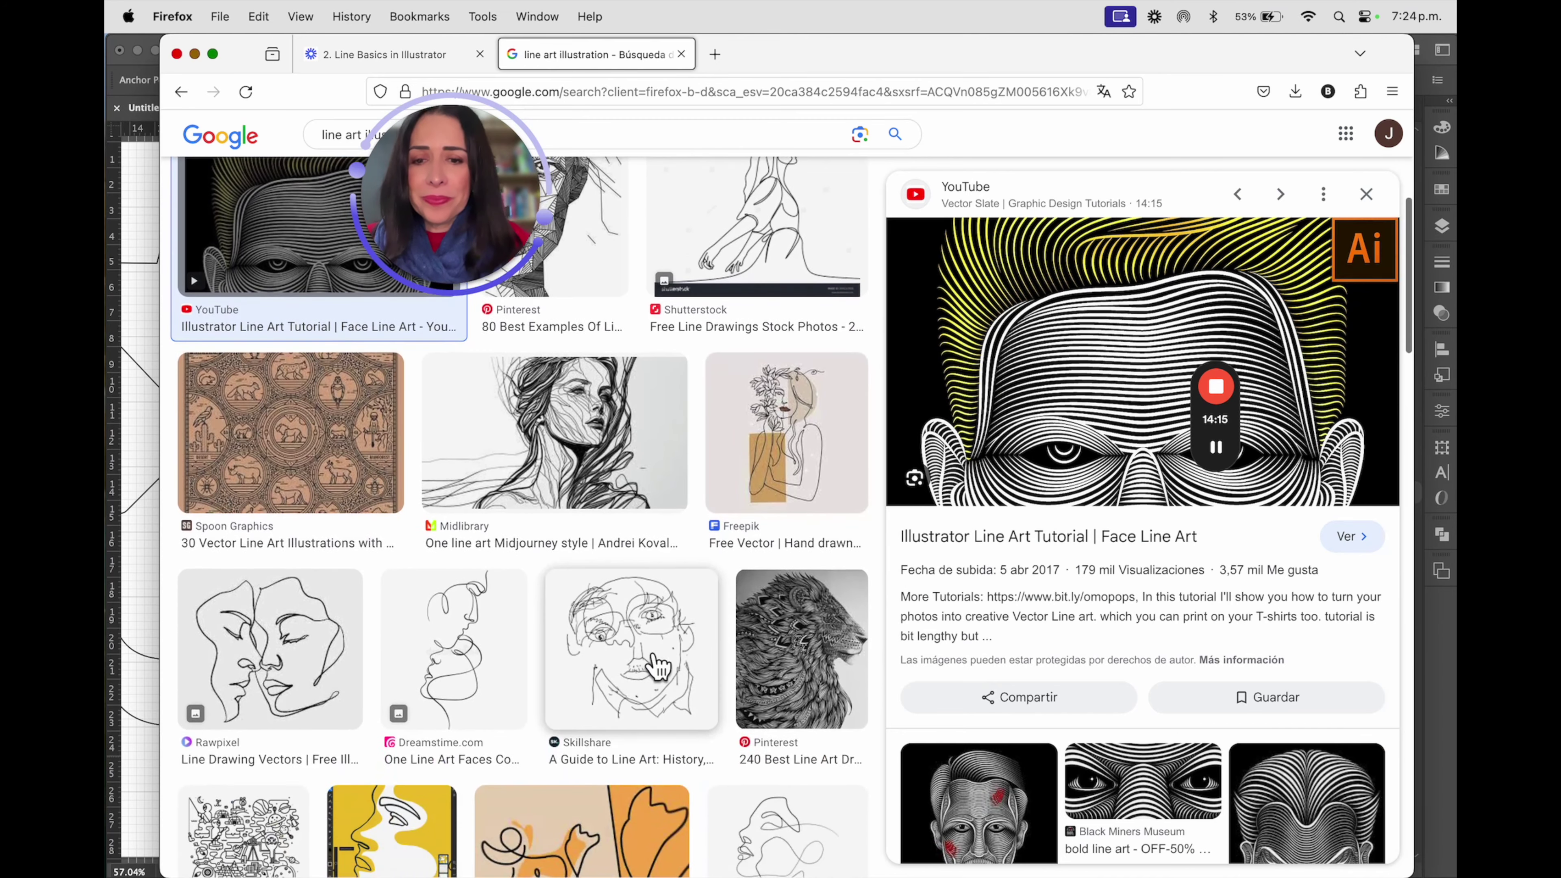
click(657, 656)
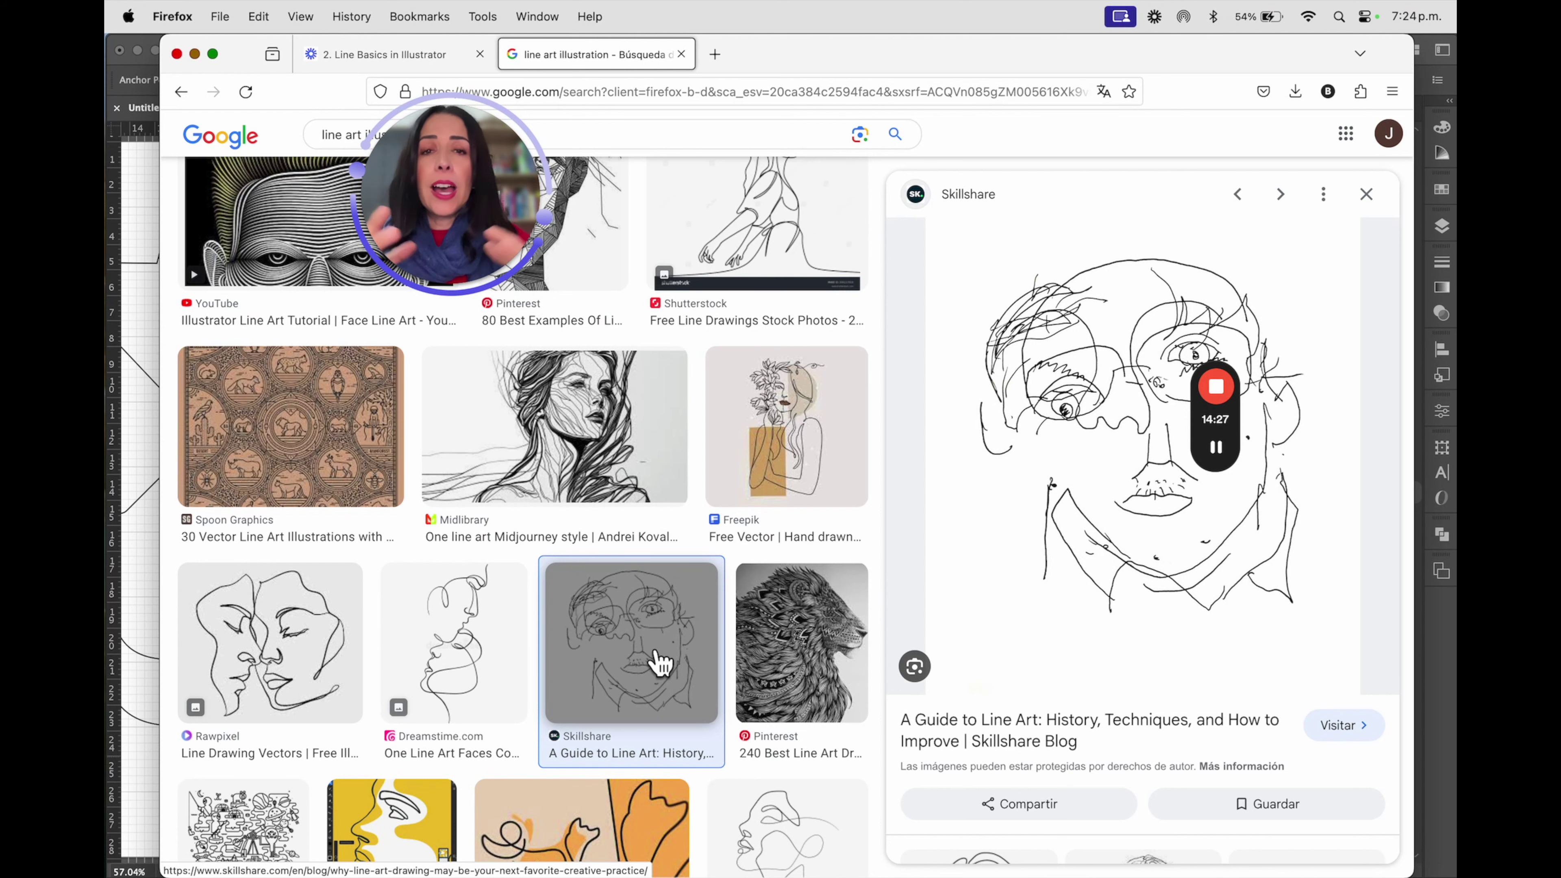
click(793, 449)
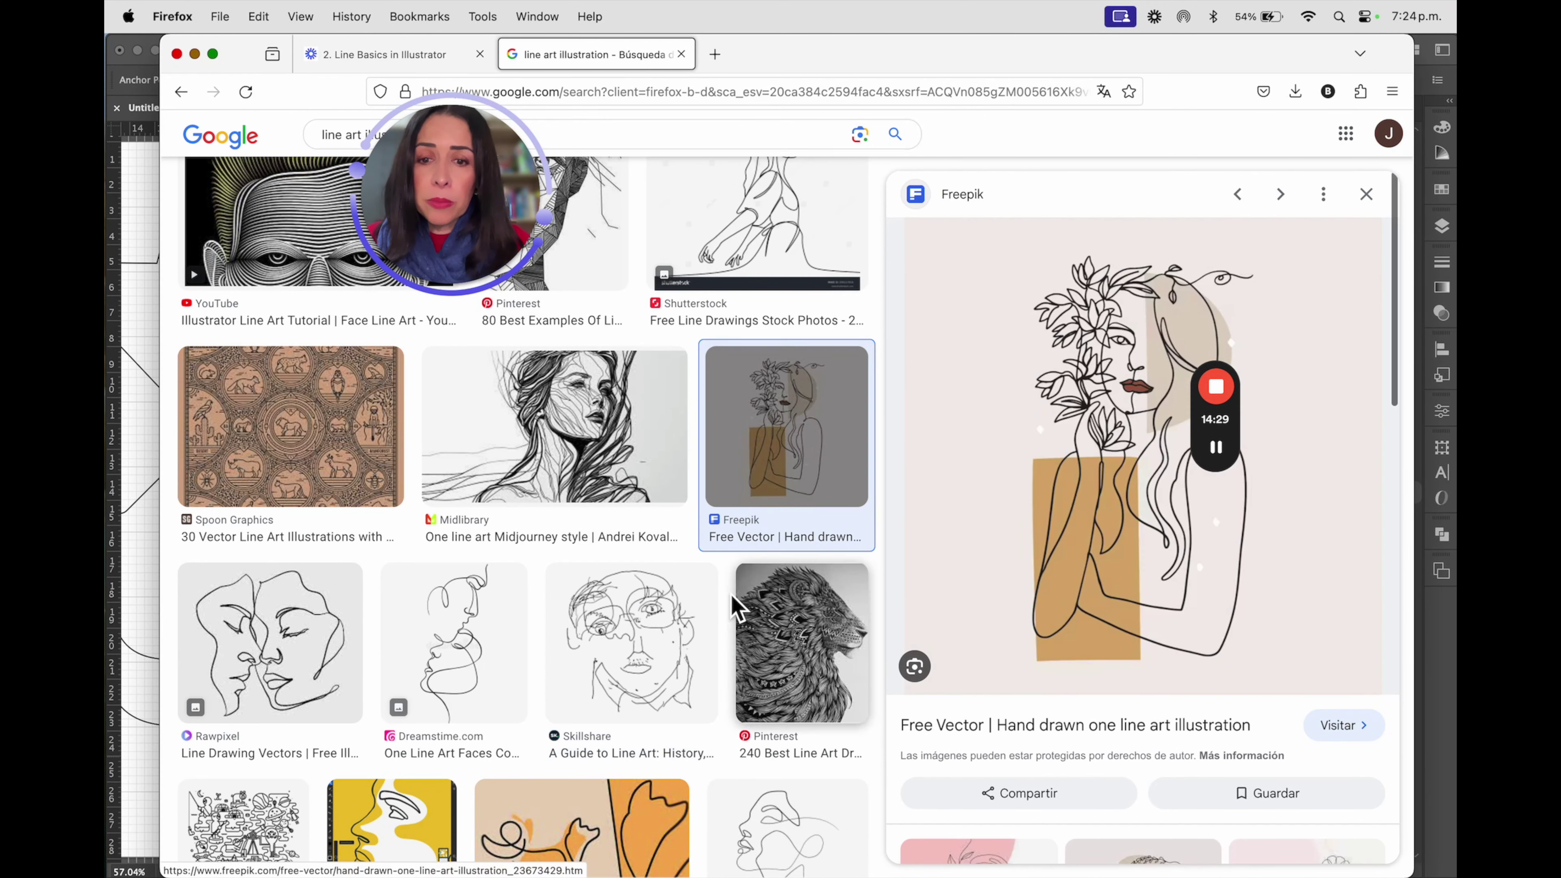
scroll(709, 741, down, 3)
scroll(710, 741, down, 1)
click(575, 645)
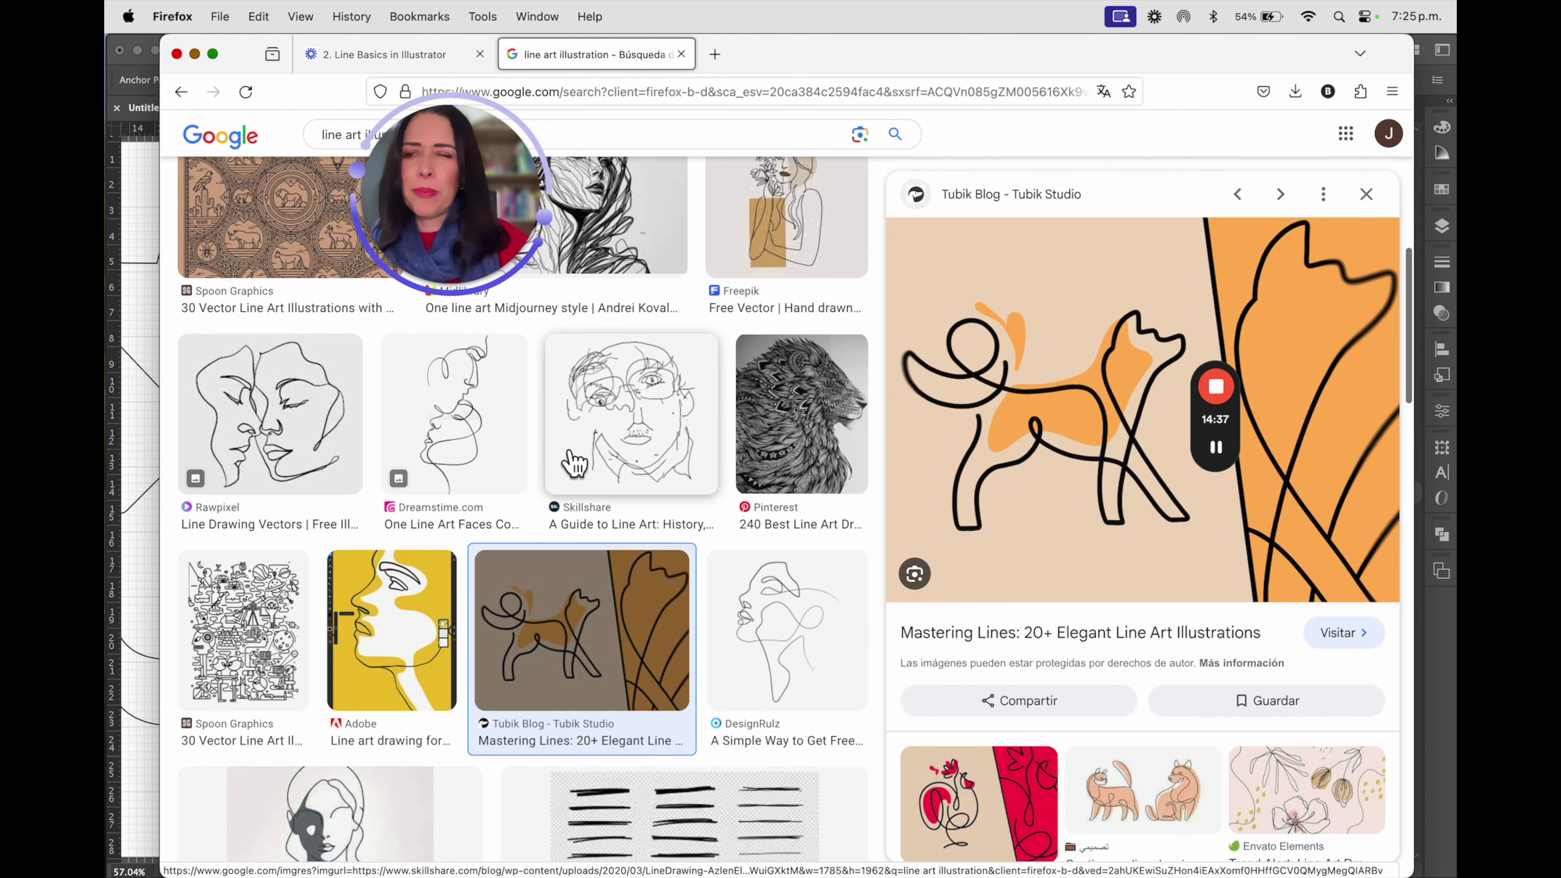
Switch back to Illustrator and extend the fourth row with an S-curve, a straight drop, a rising diagonal and a short leftward segment
click(136, 419)
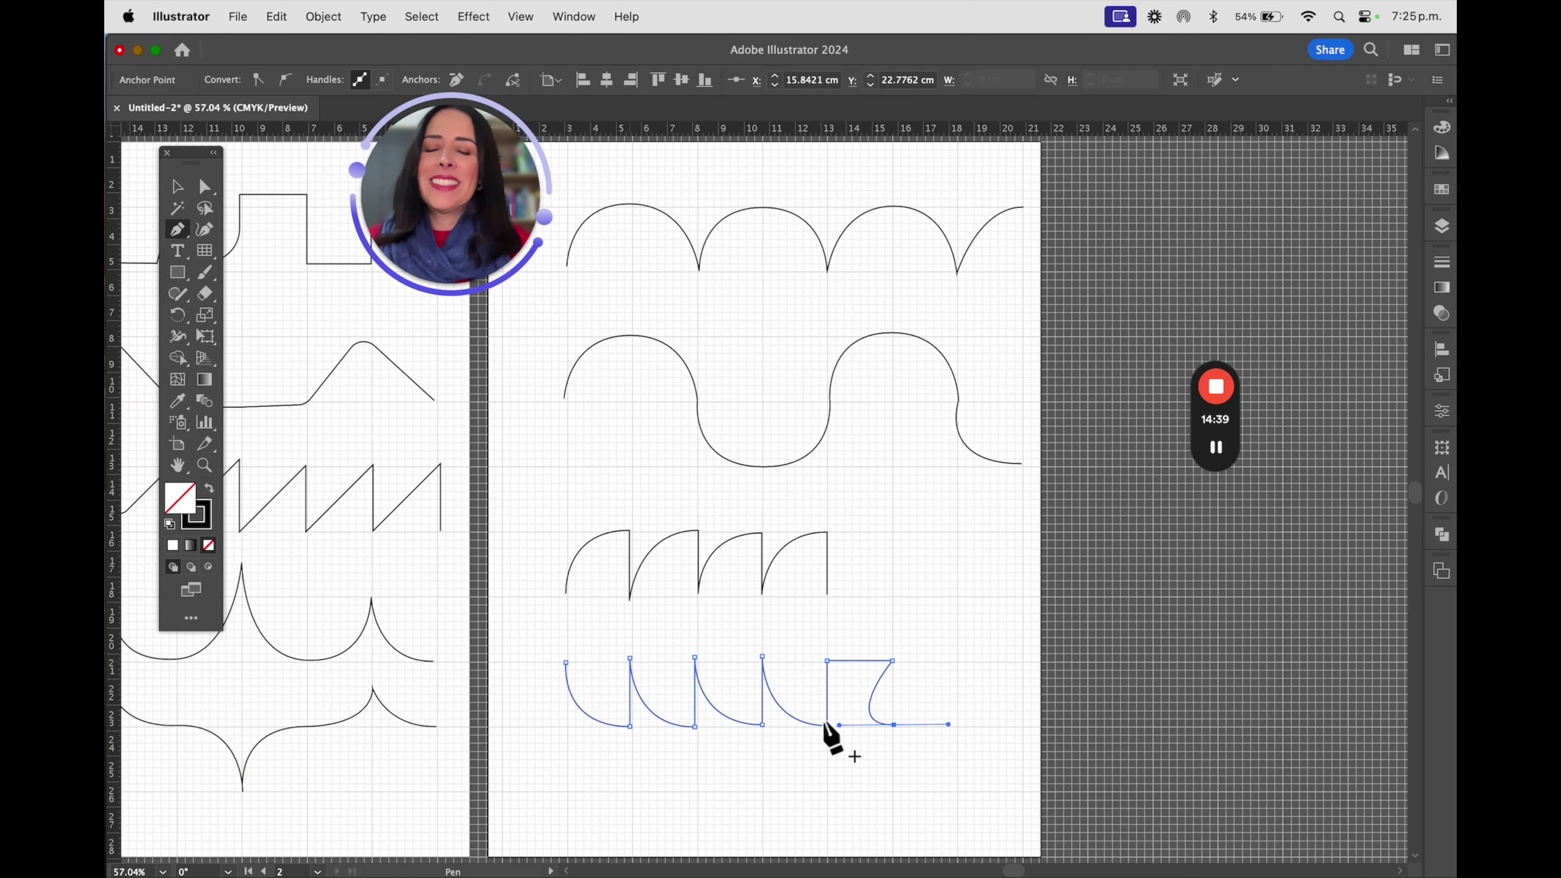
drag(952, 663, 996, 663)
click(953, 663)
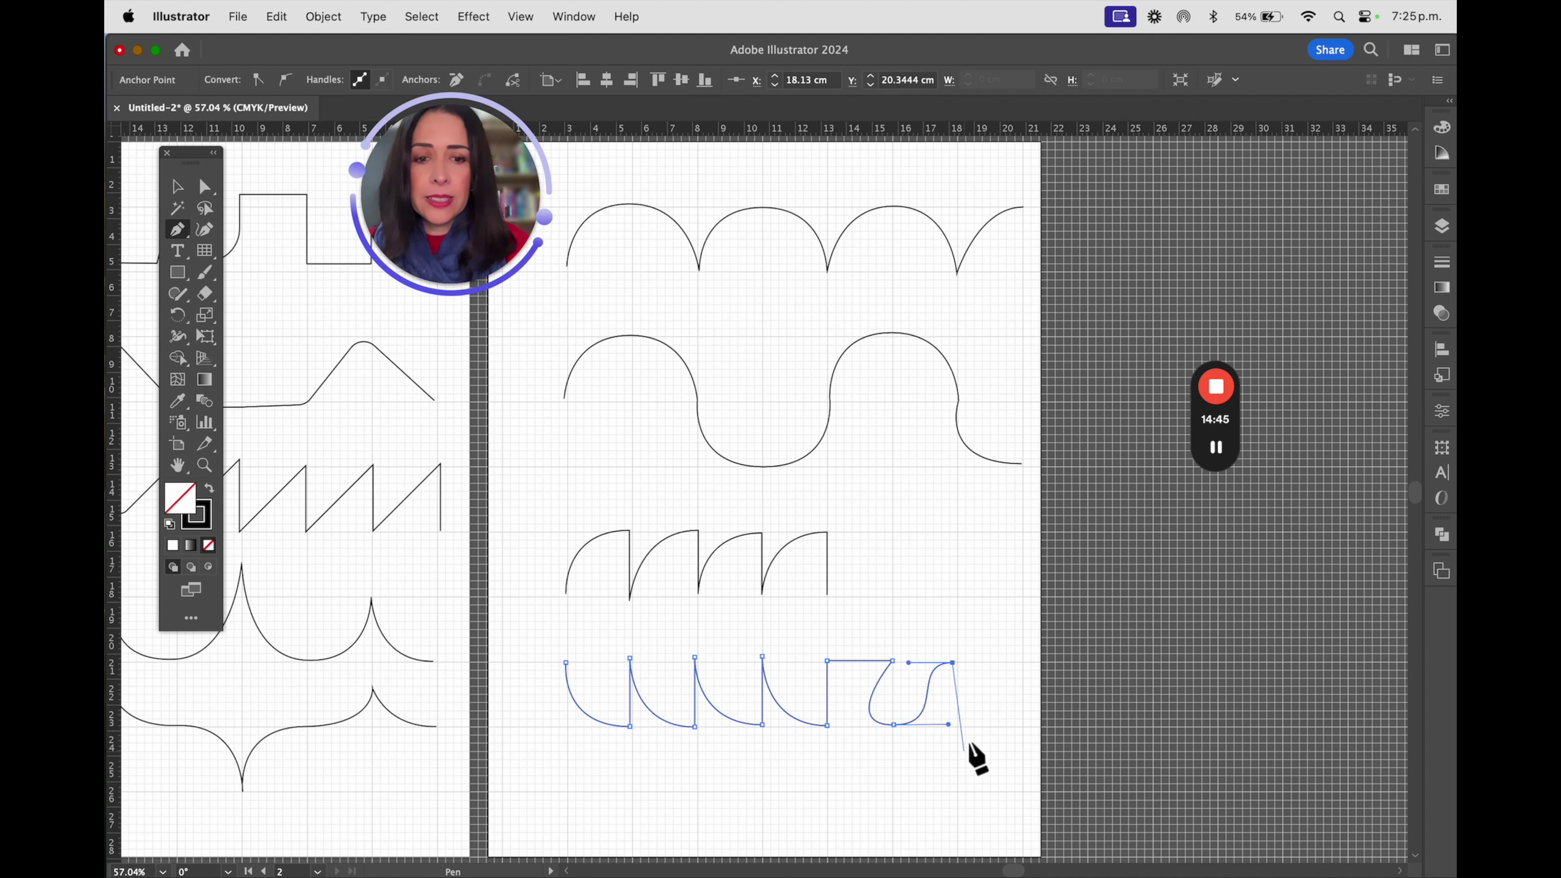
click(959, 726)
click(1007, 588)
click(931, 594)
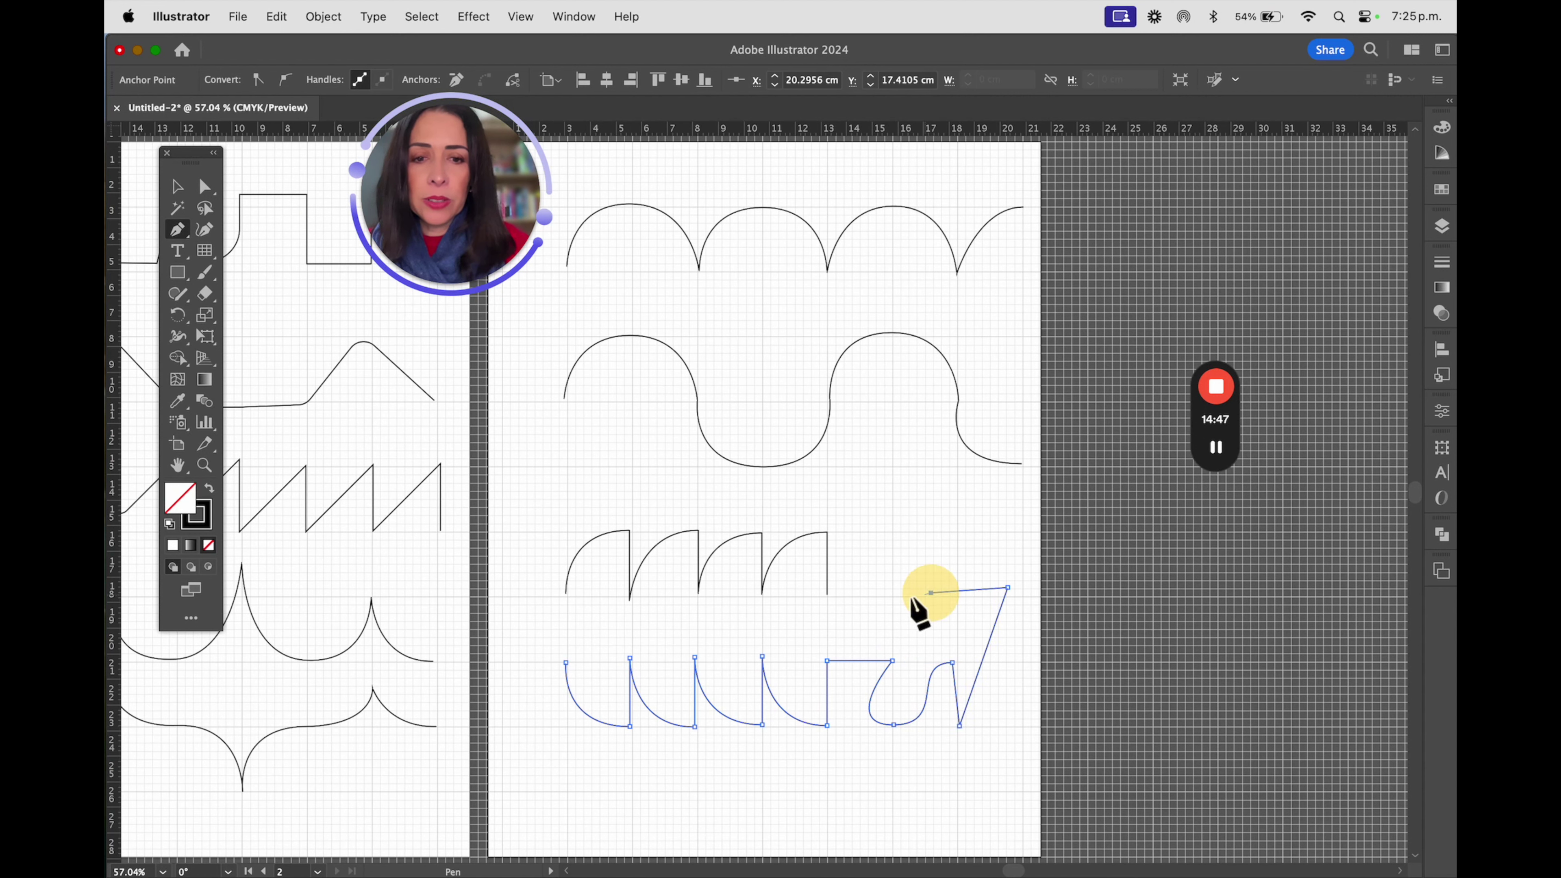
Join the path to the third row's open right end, and connect both rows' left ends with a straight vertical segment to close the shape
click(827, 594)
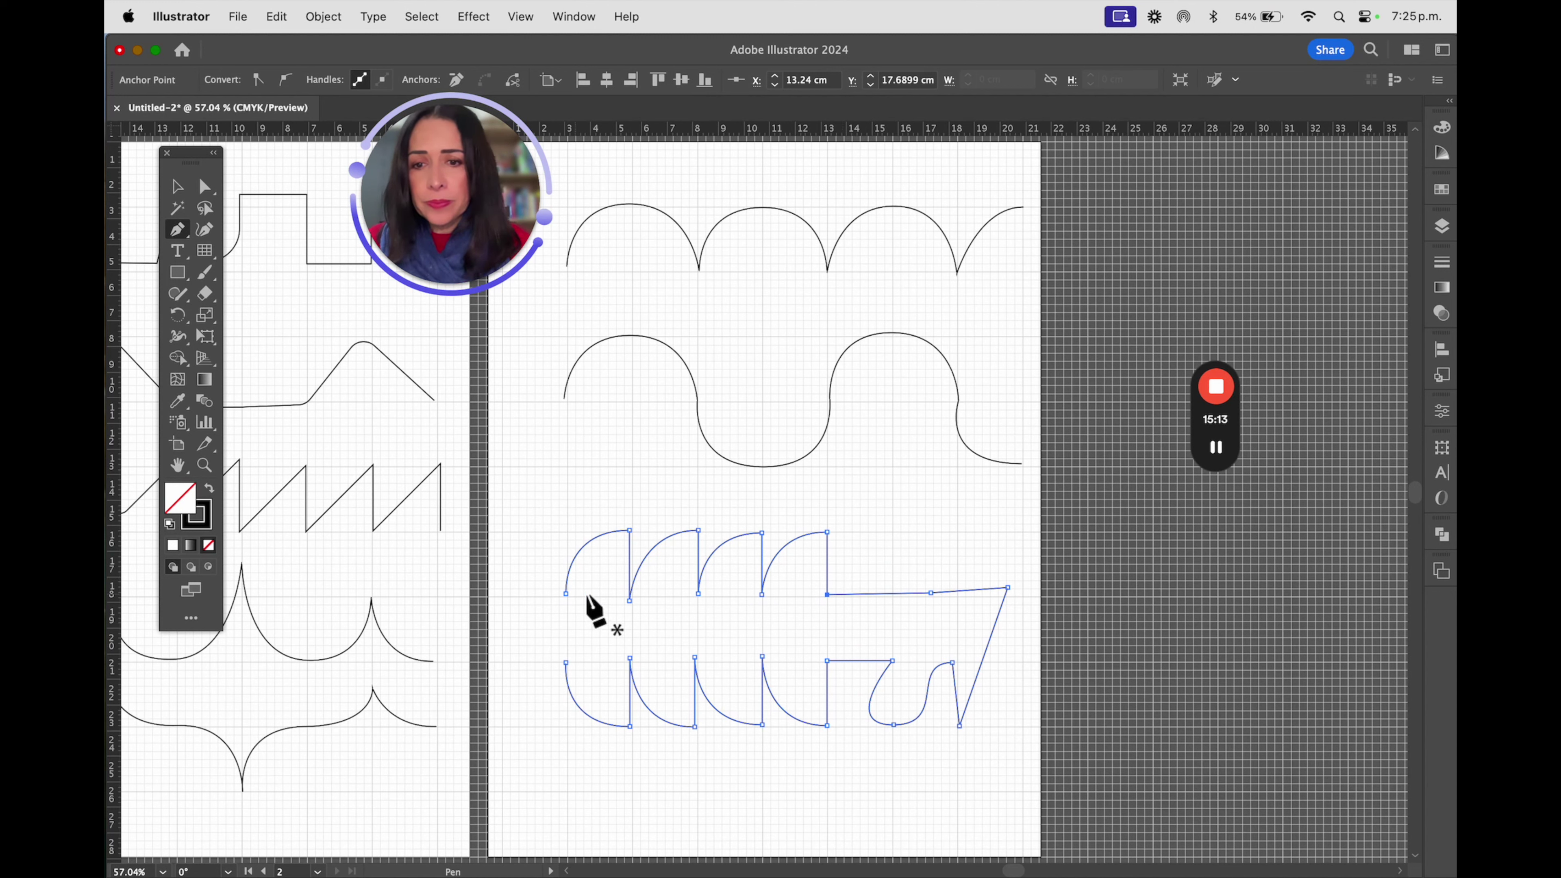
drag(566, 594, 564, 634)
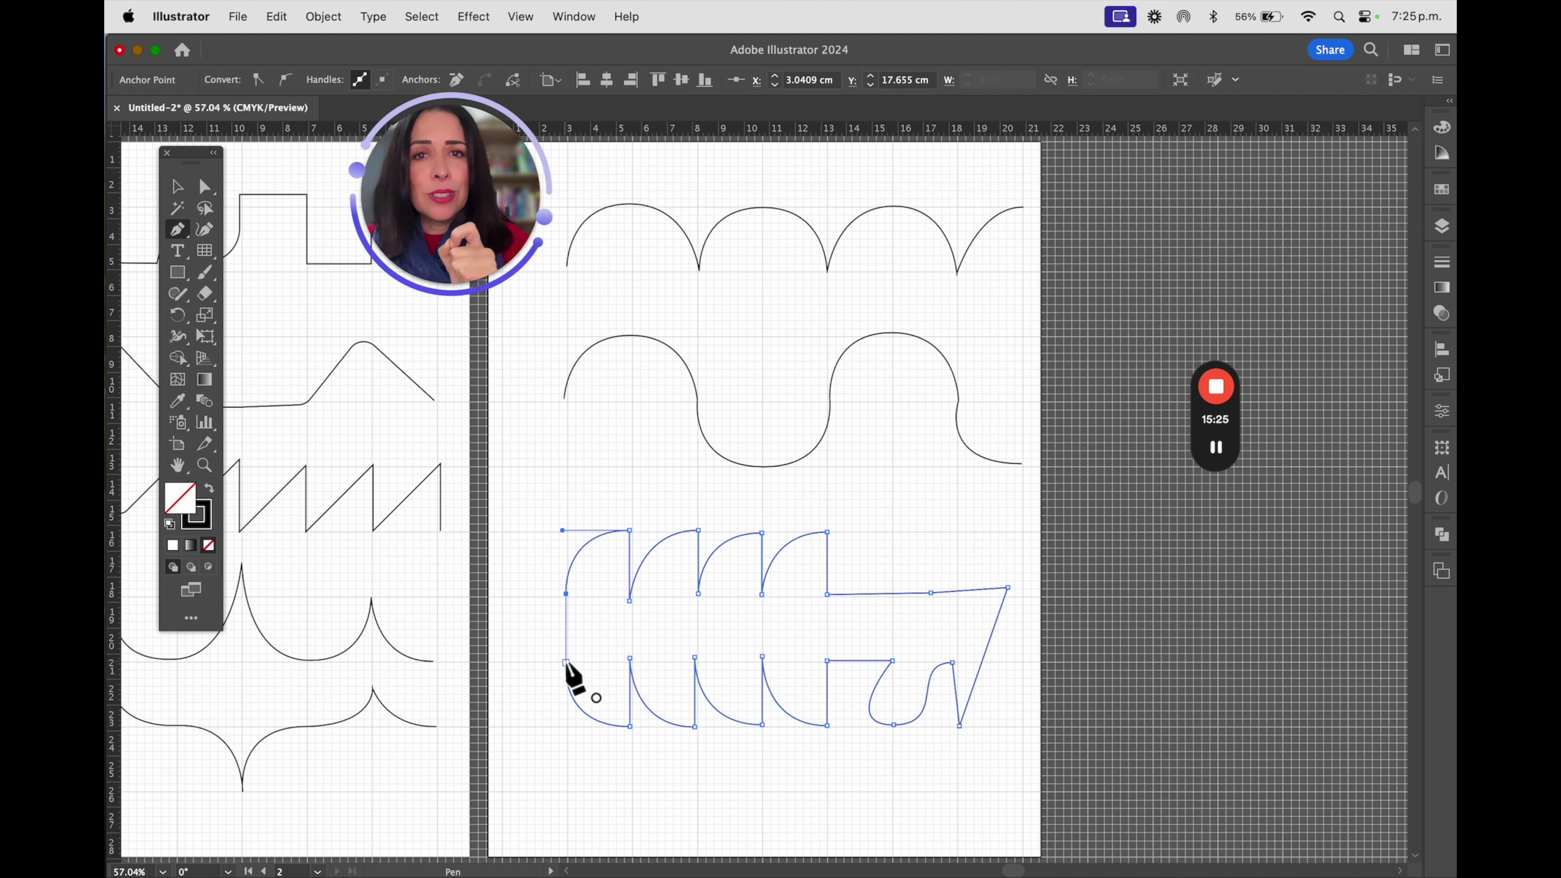
click(566, 662)
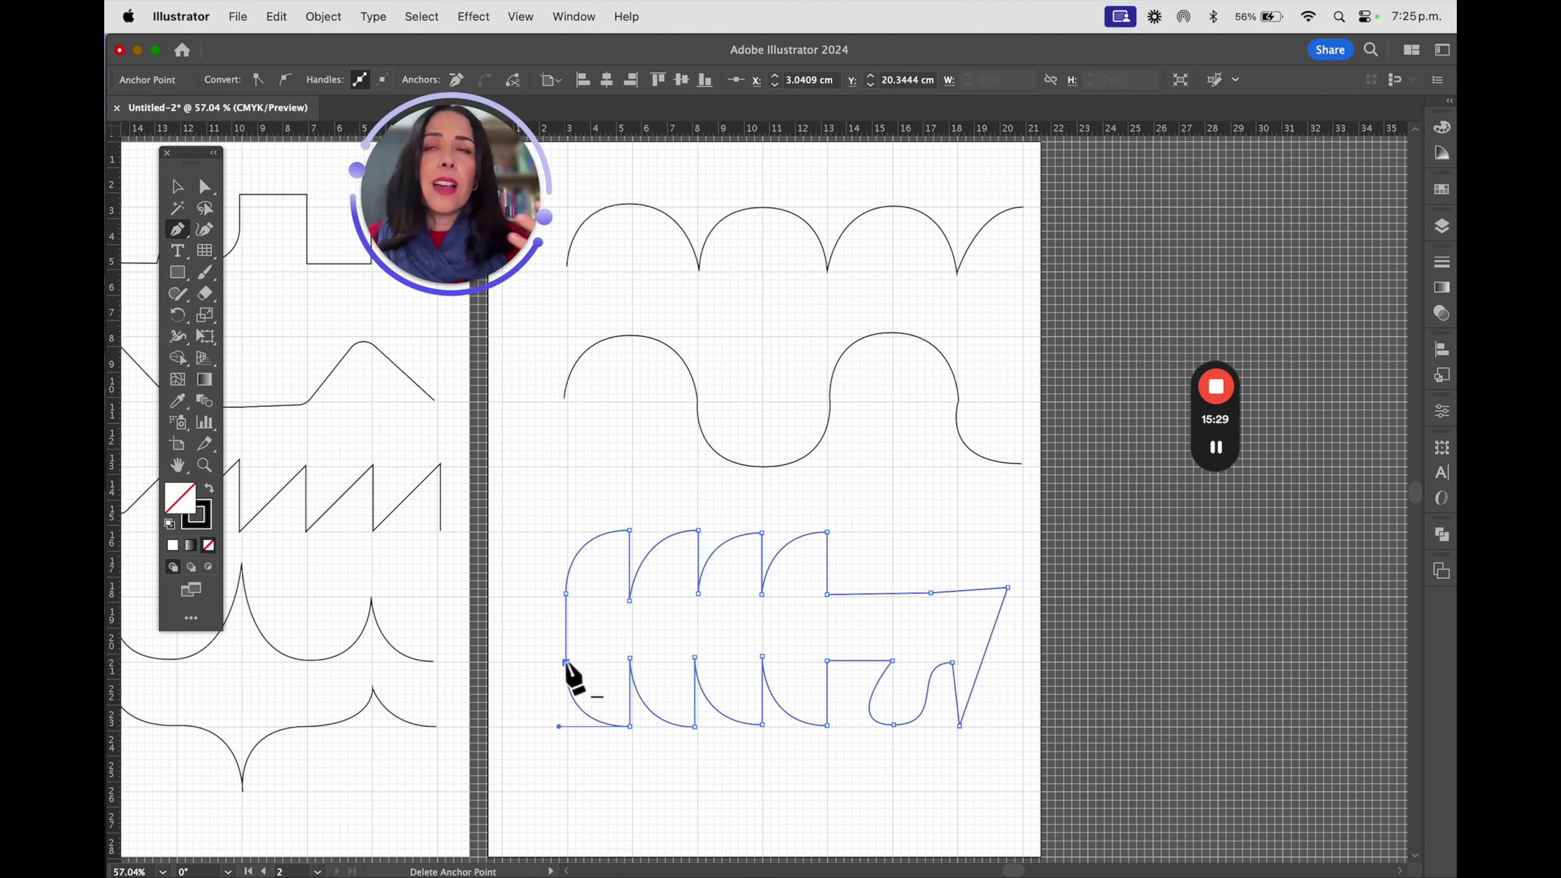
Fill the closed shape made from the third and fourth rows on the second artboard with the brown swirl pattern swatch
click(177, 186)
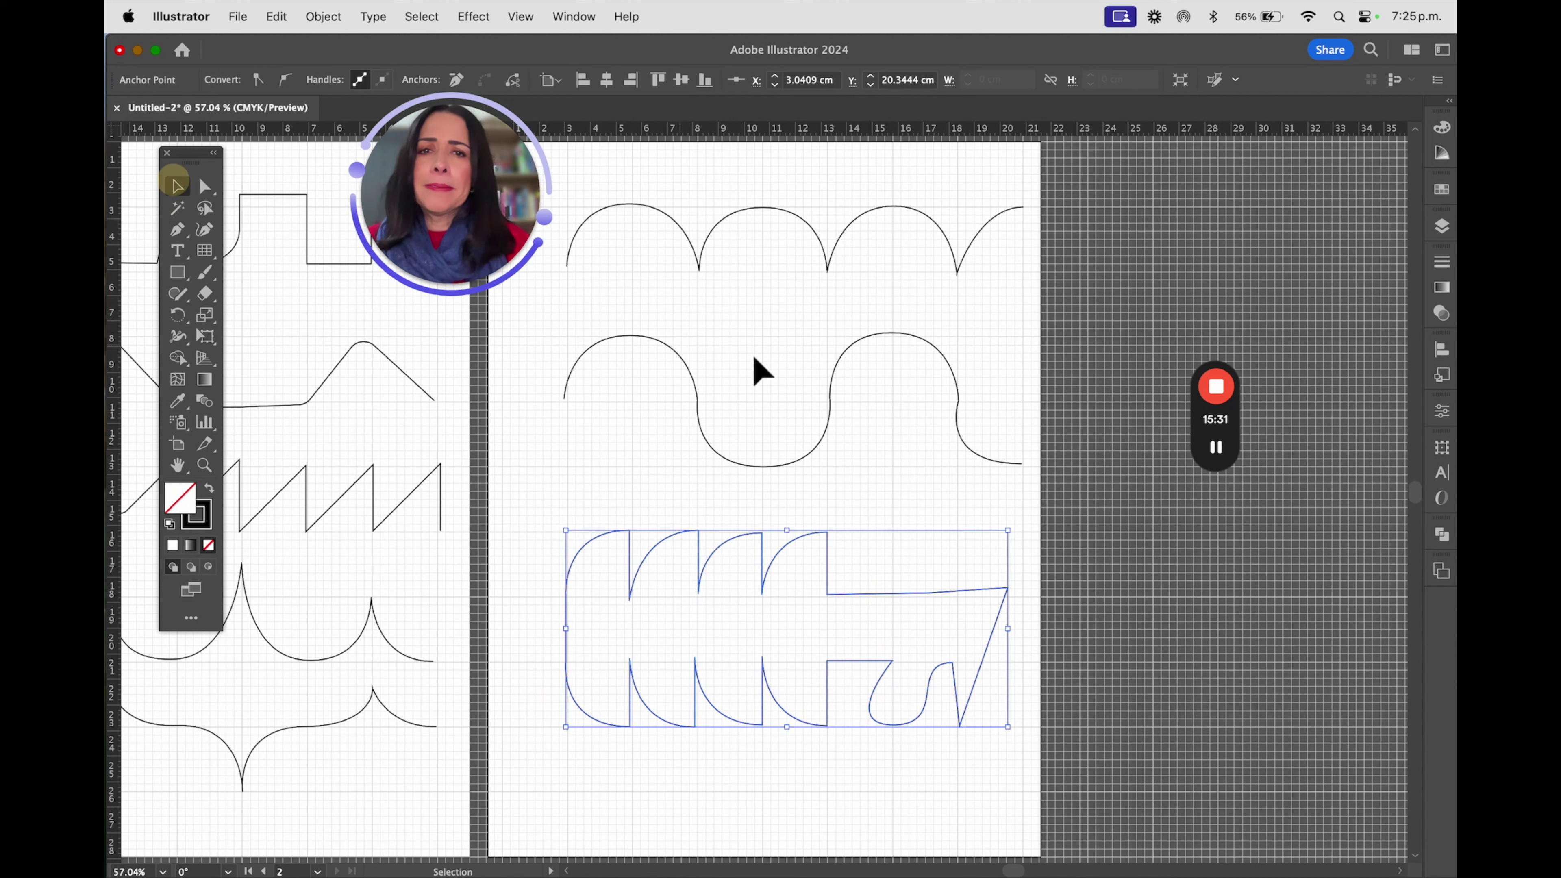
click(1063, 338)
click(970, 594)
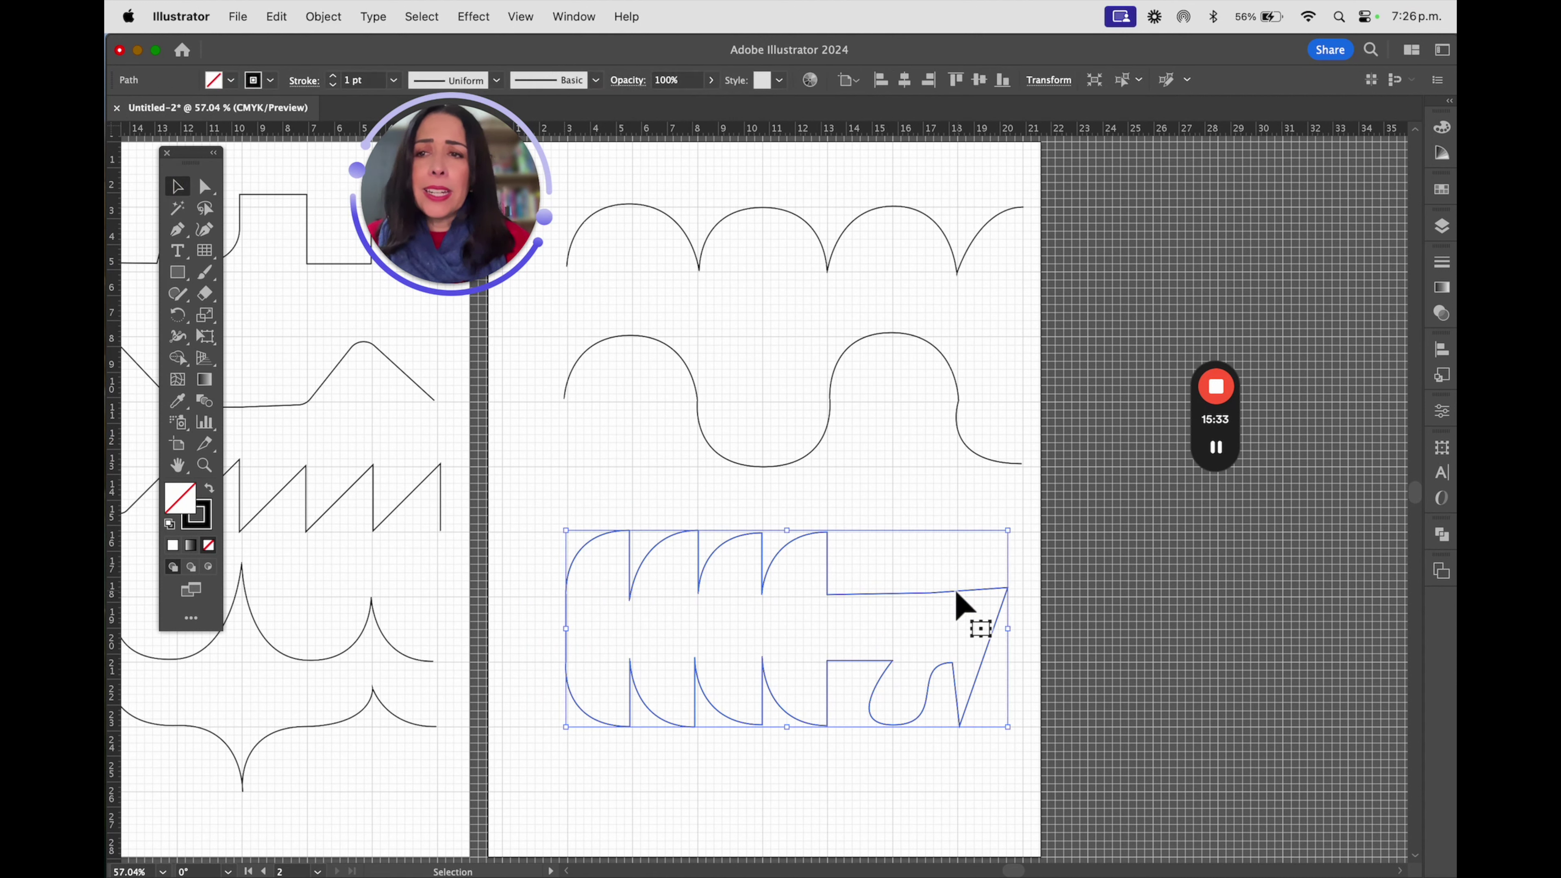
click(230, 81)
click(179, 148)
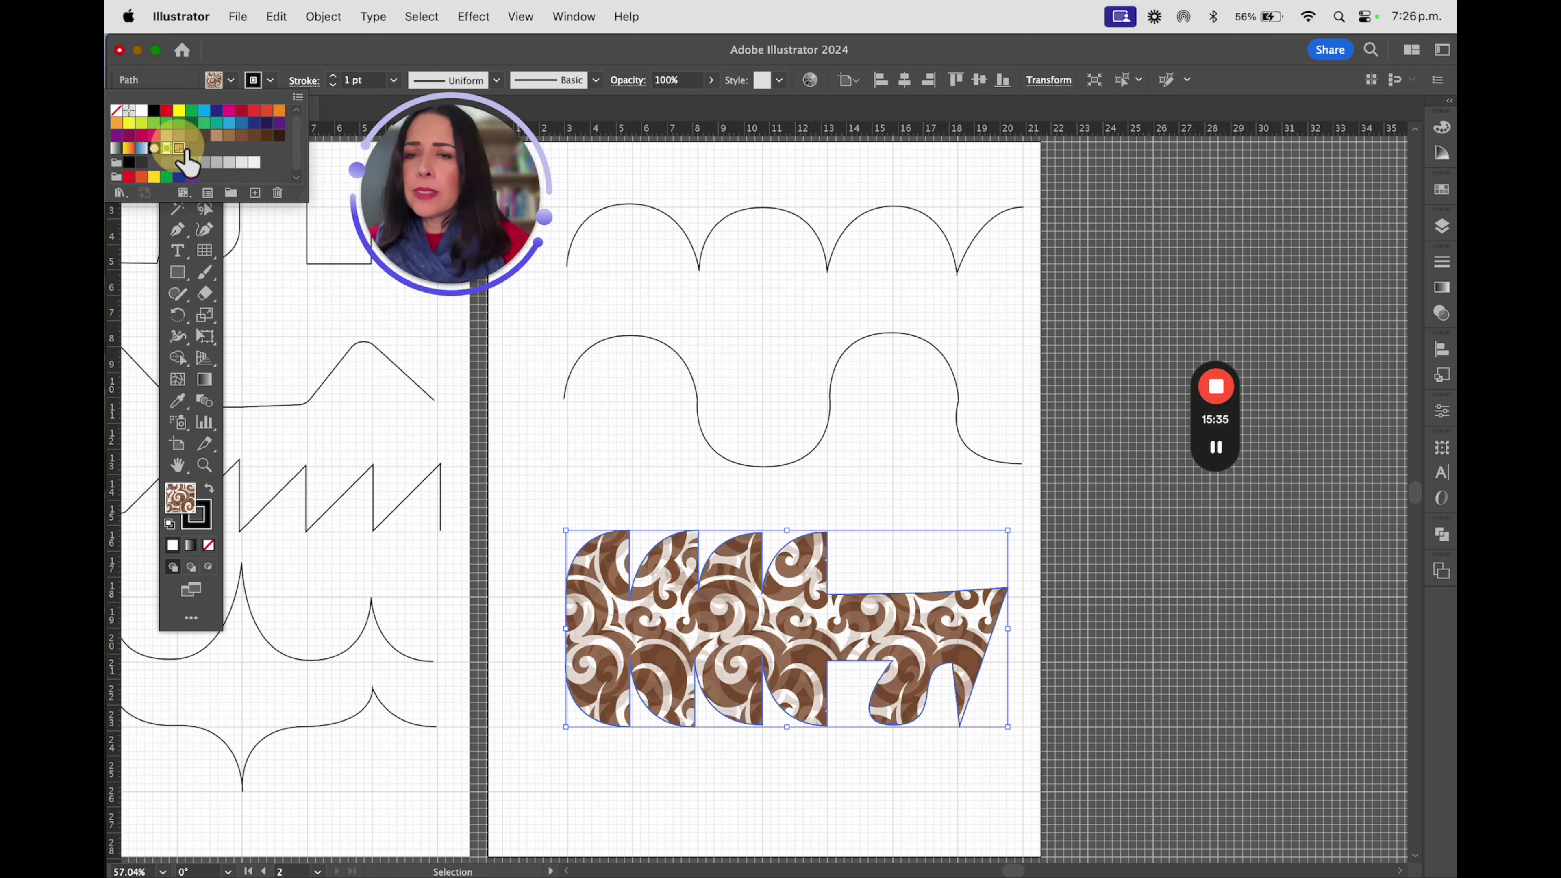
click(1140, 667)
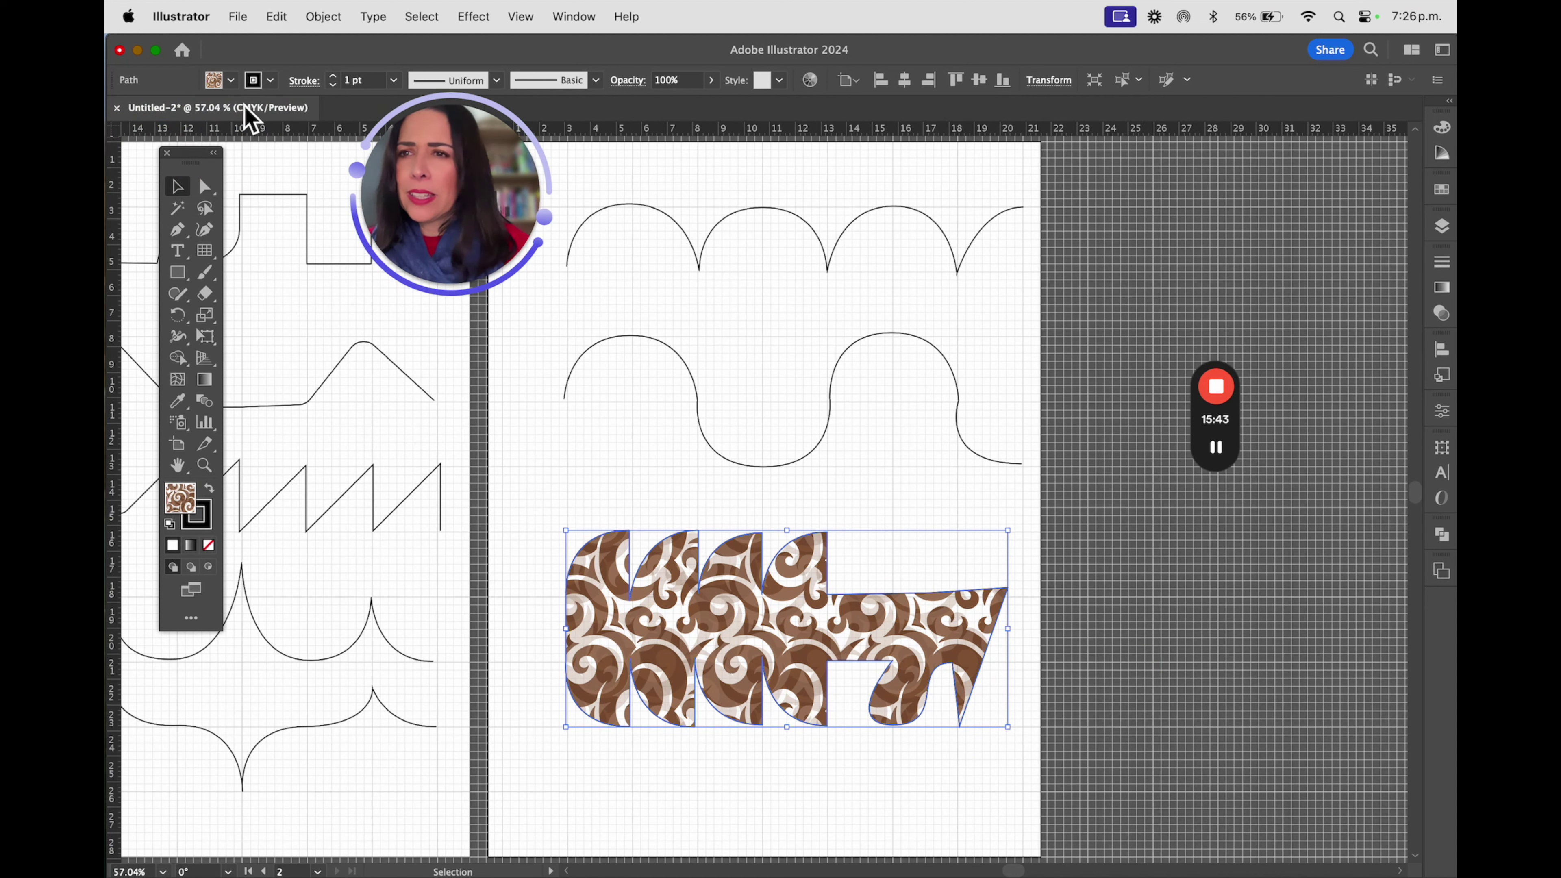
click(231, 81)
click(232, 82)
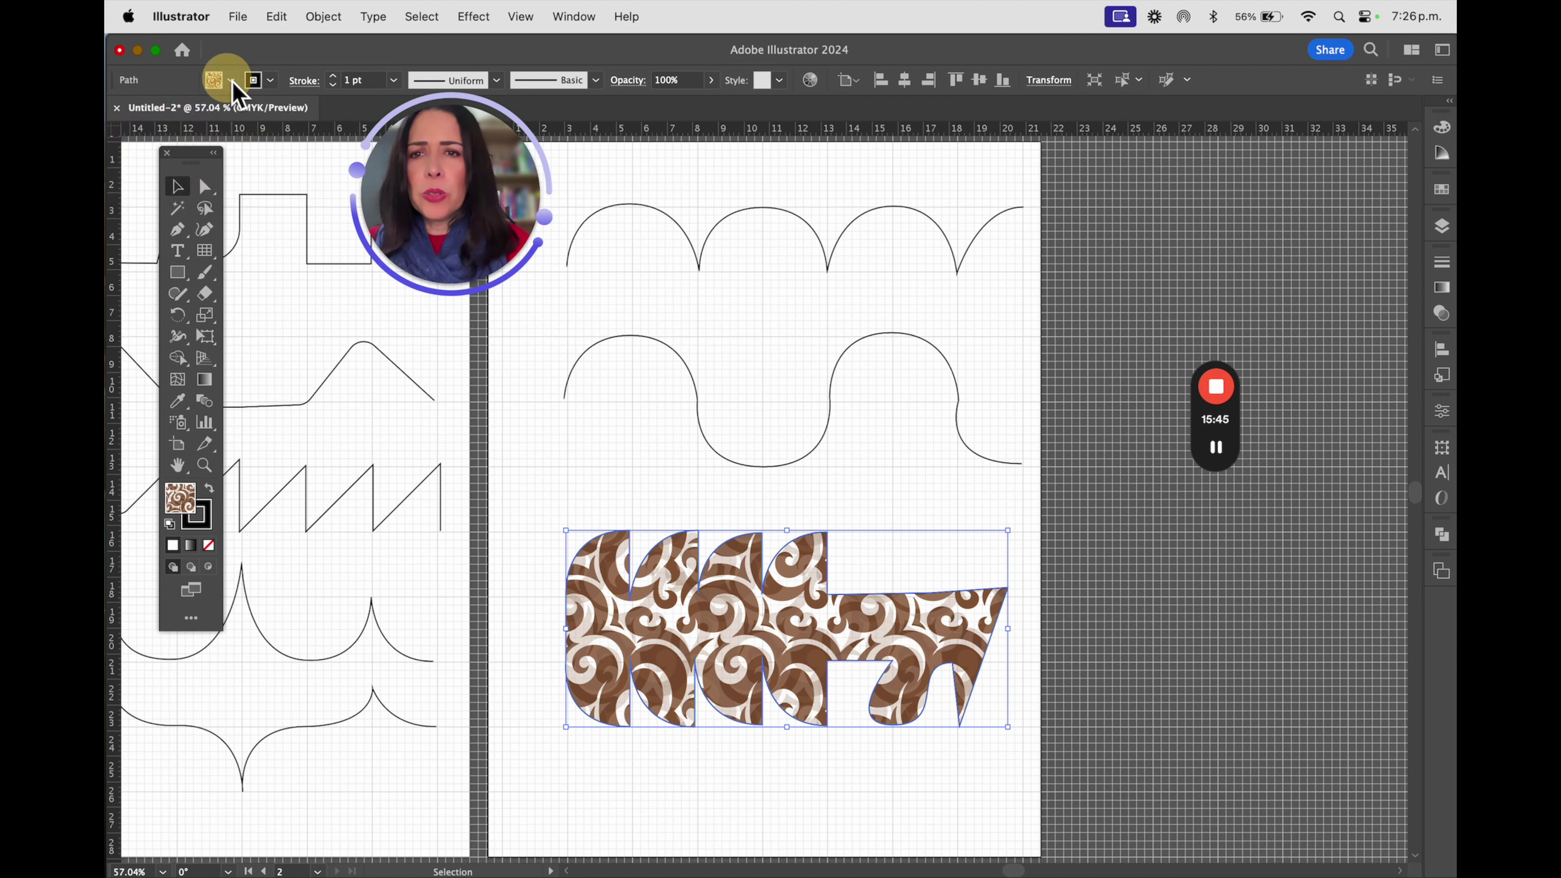
Fill the open row of arches at the top of the second artboard with green
click(716, 237)
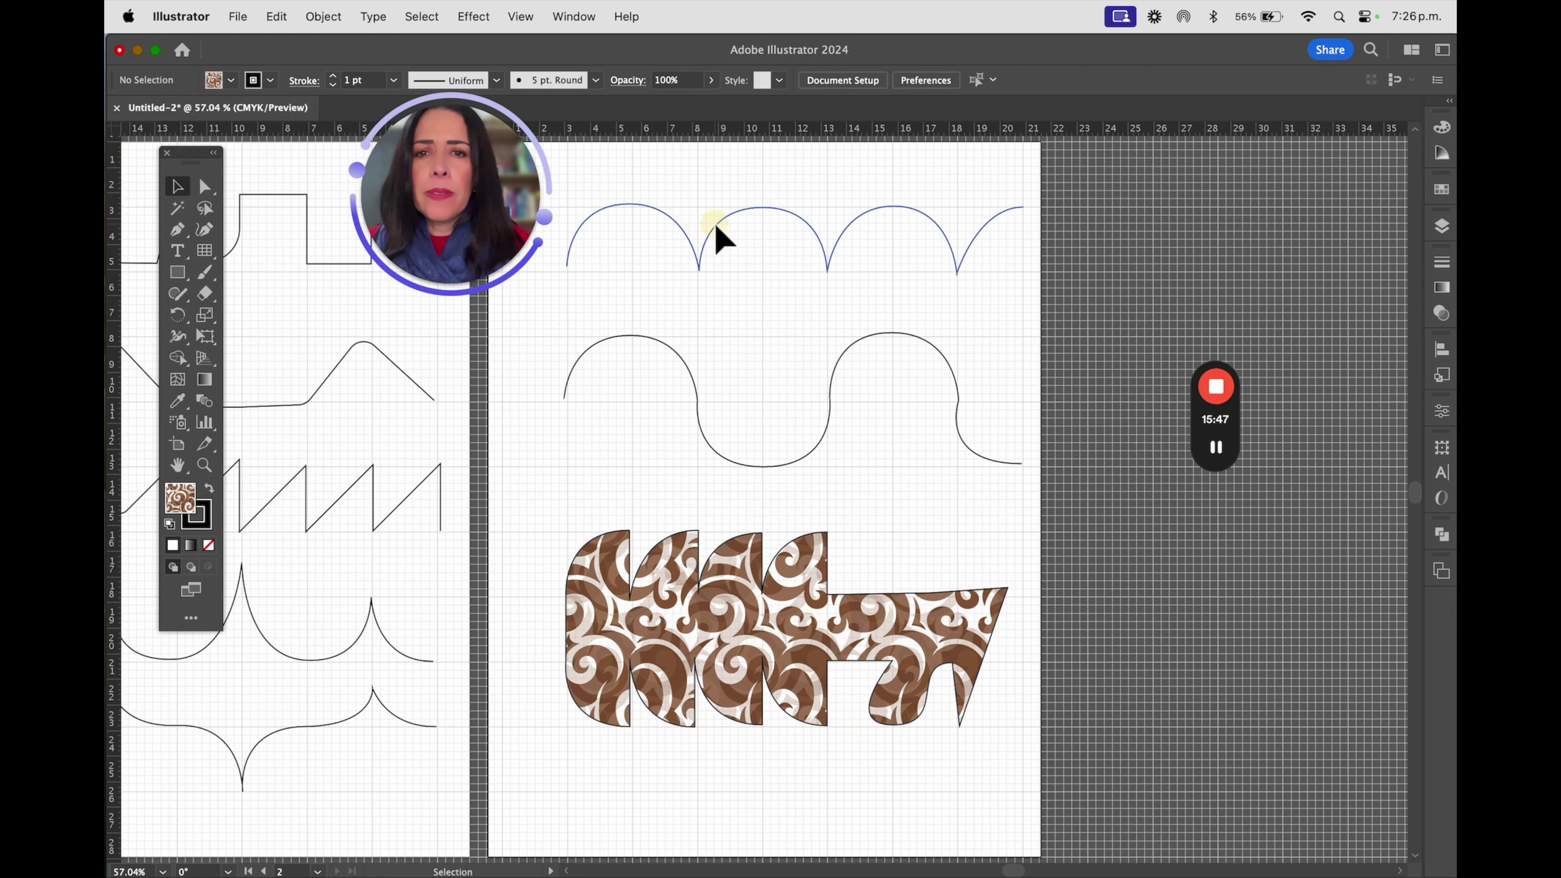
click(718, 230)
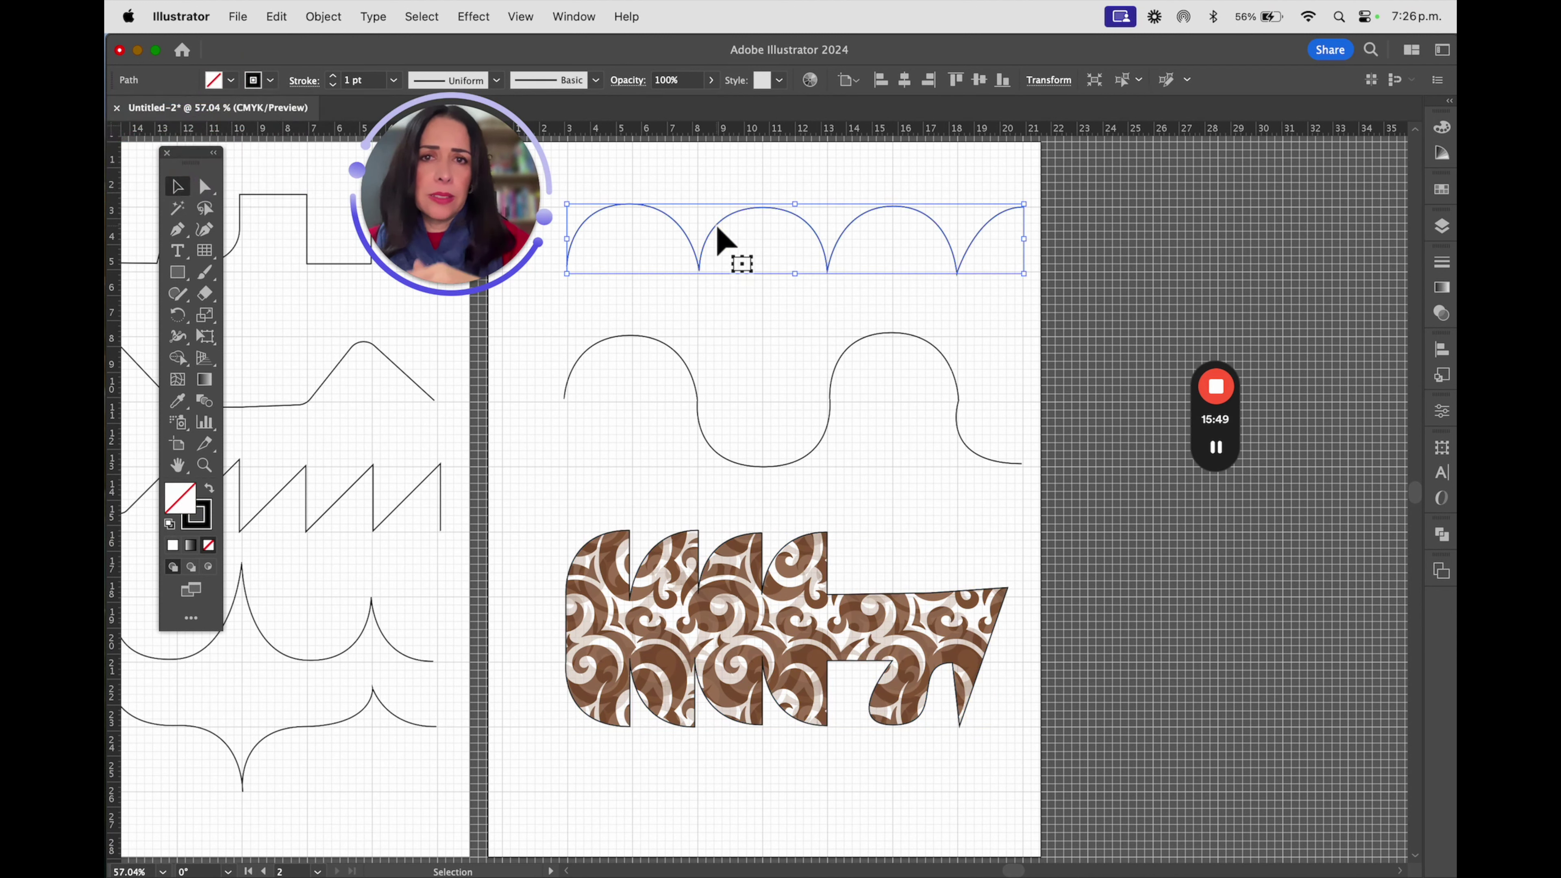
scroll(718, 229, down, 3)
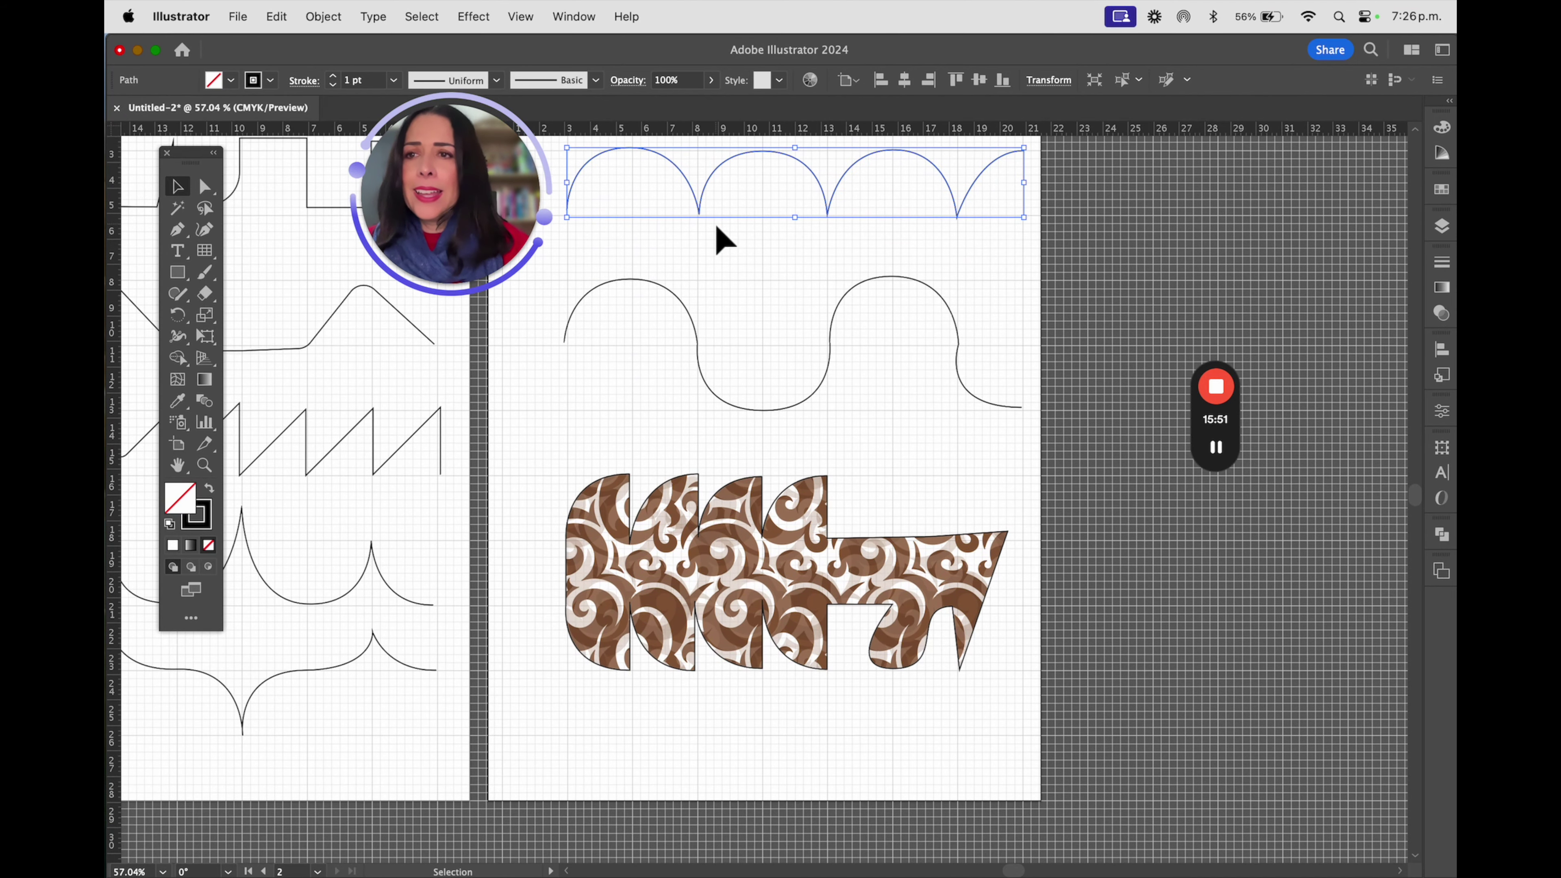
click(217, 83)
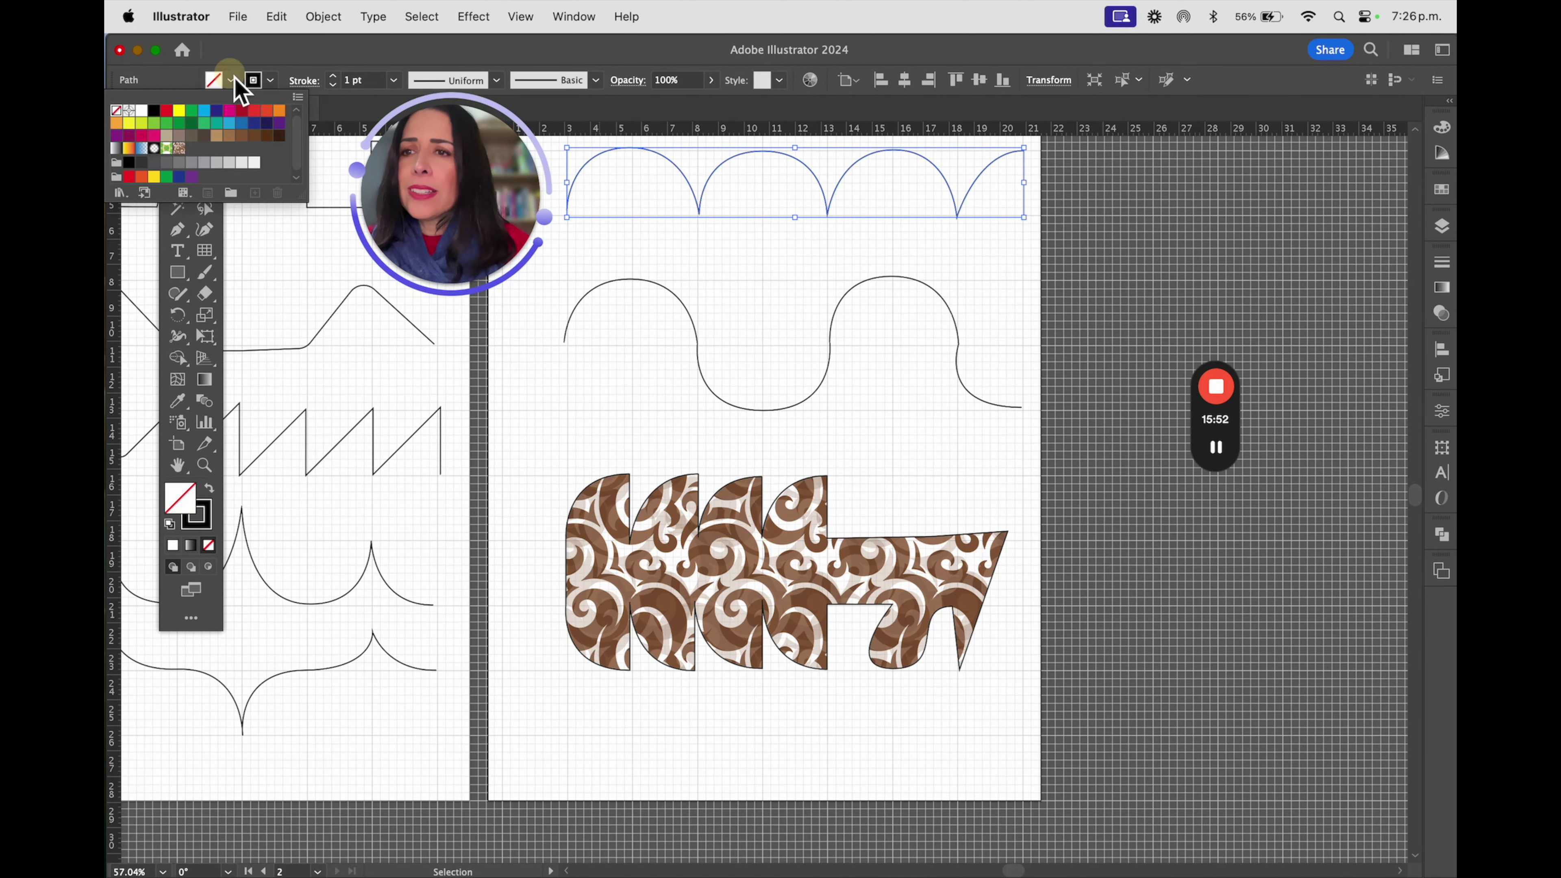
click(204, 122)
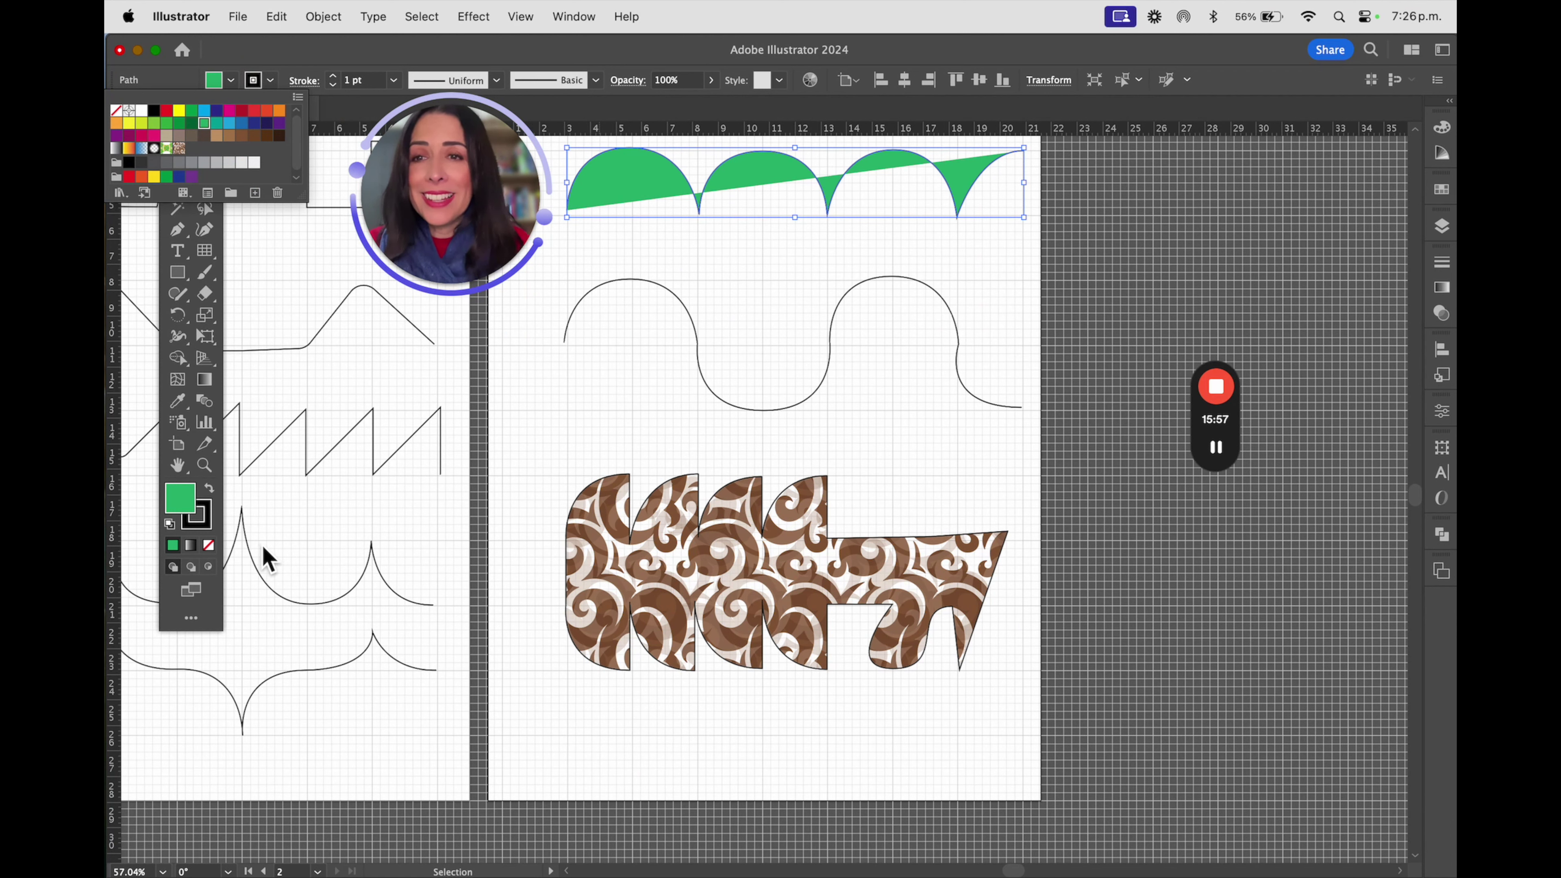
Fill the open square-wave row at the top of the first artboard with red
drag(478, 216, 1358, 258)
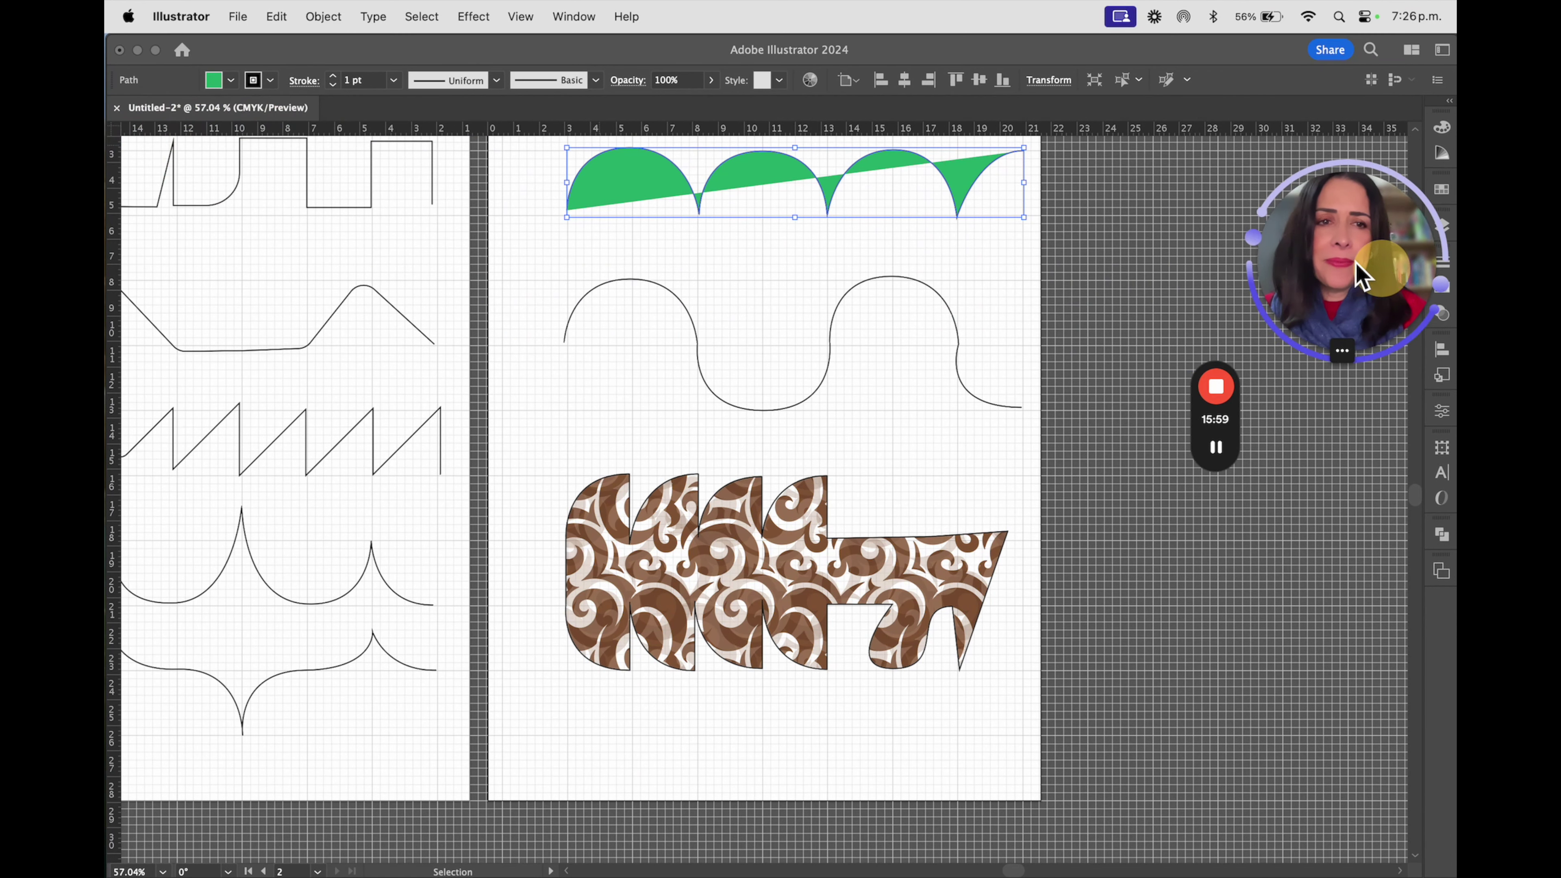
scroll(570, 440, left, 10)
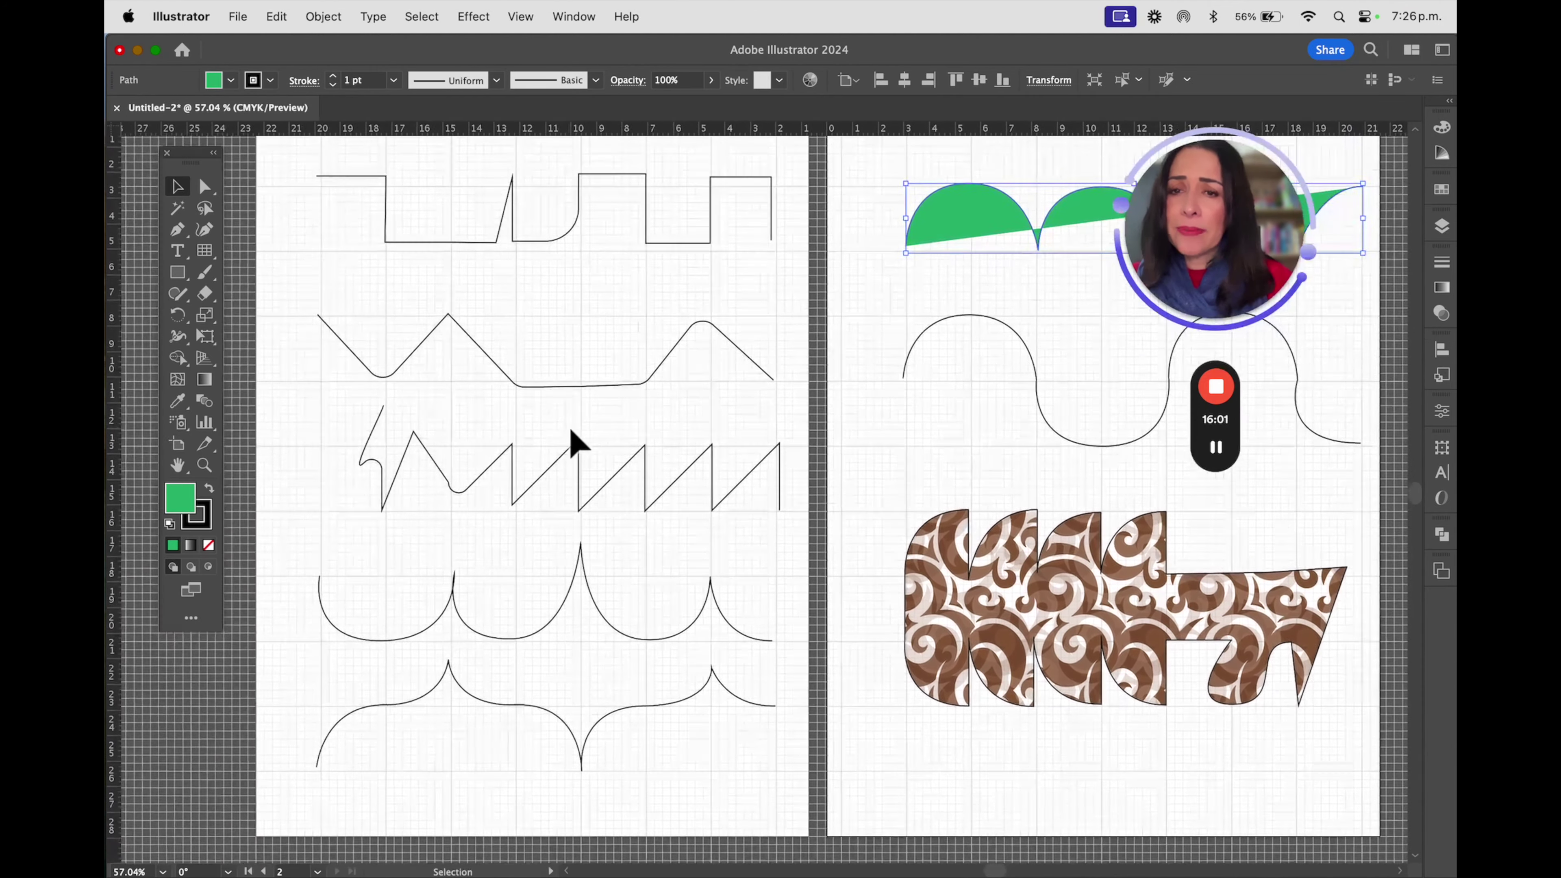
click(657, 227)
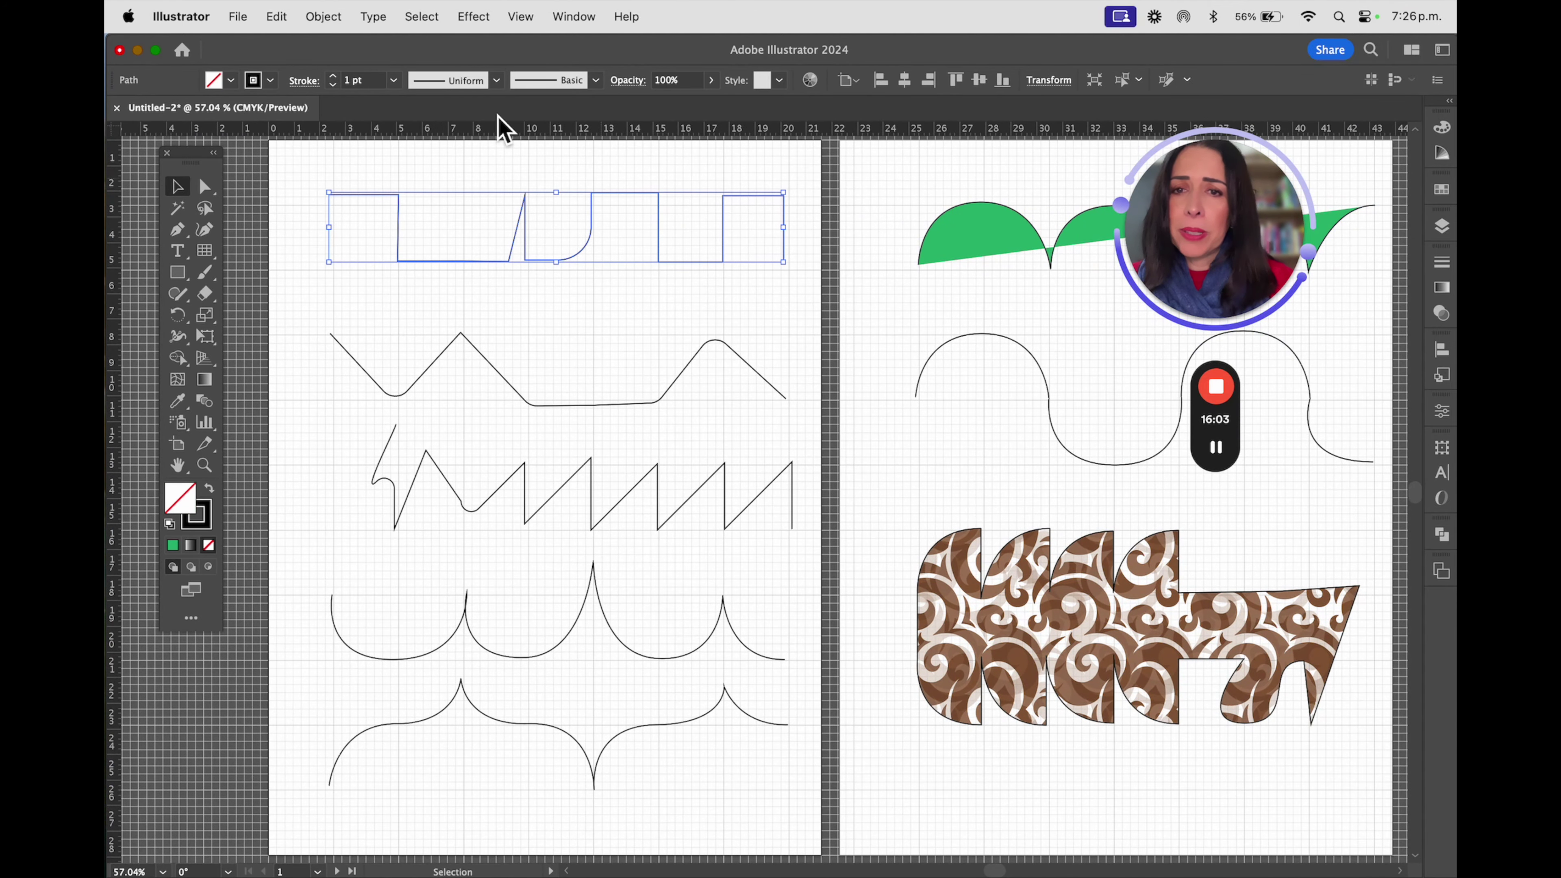
click(231, 80)
click(255, 110)
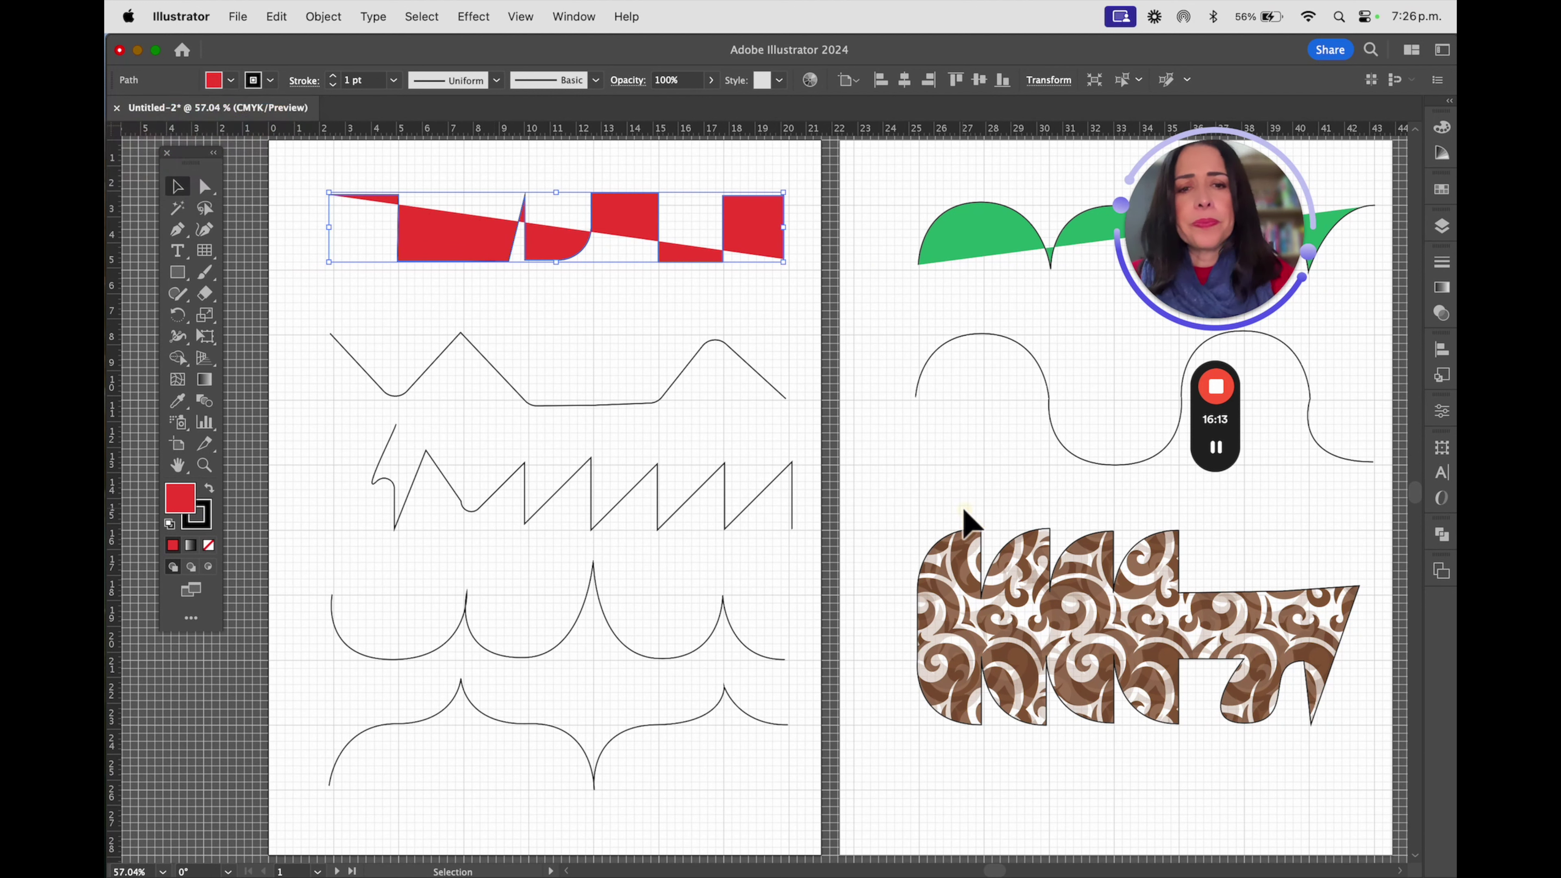
Reselect the square-wave row on the first artboard and set its fill to none
click(184, 239)
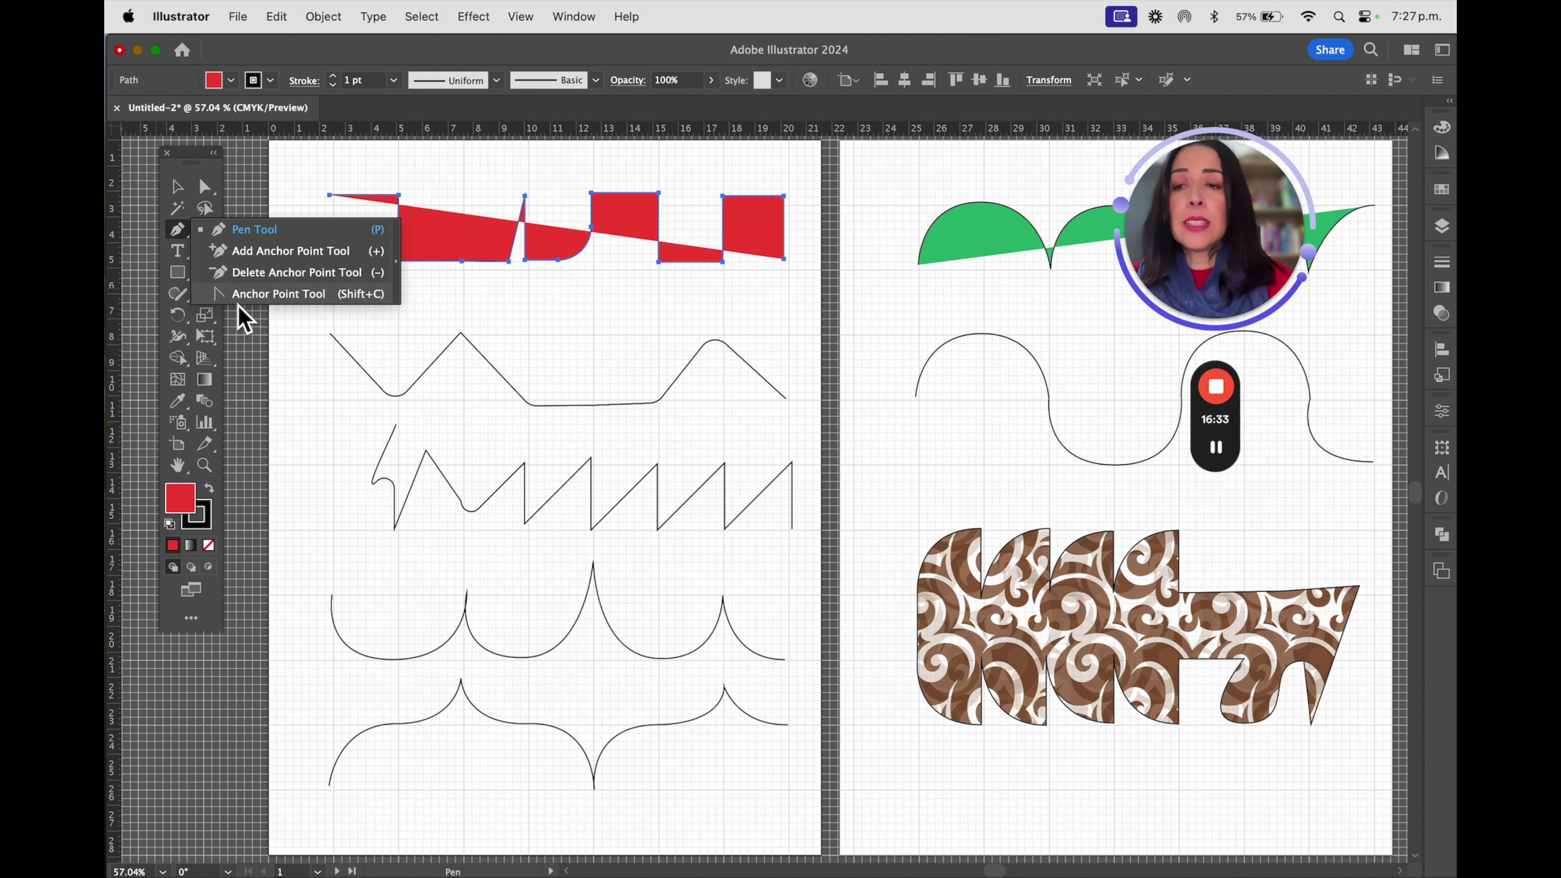
click(468, 163)
key(Escape)
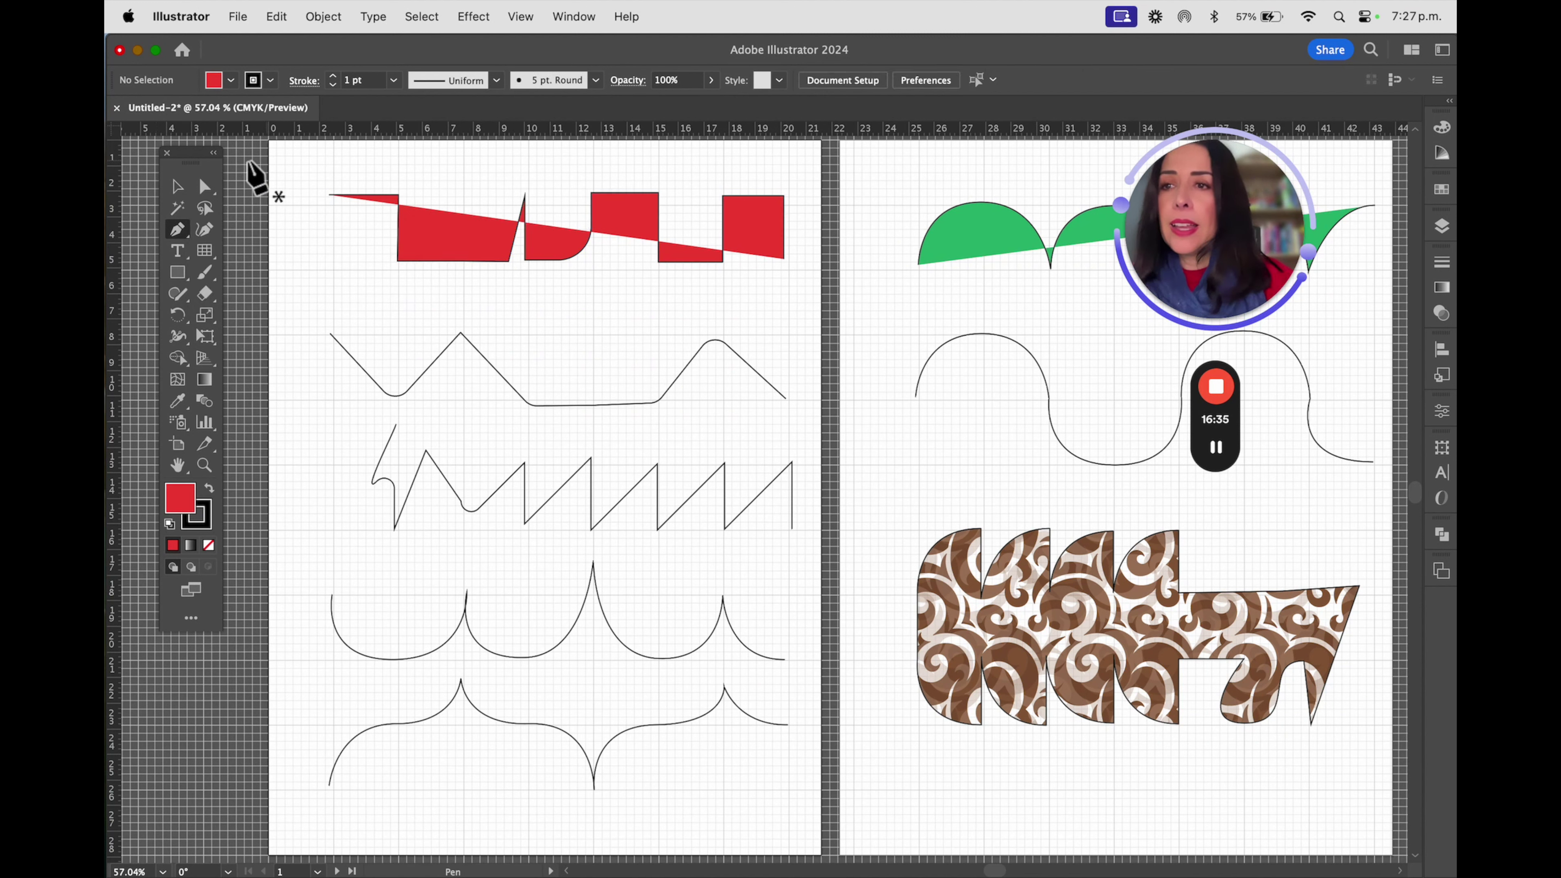
click(177, 186)
click(462, 227)
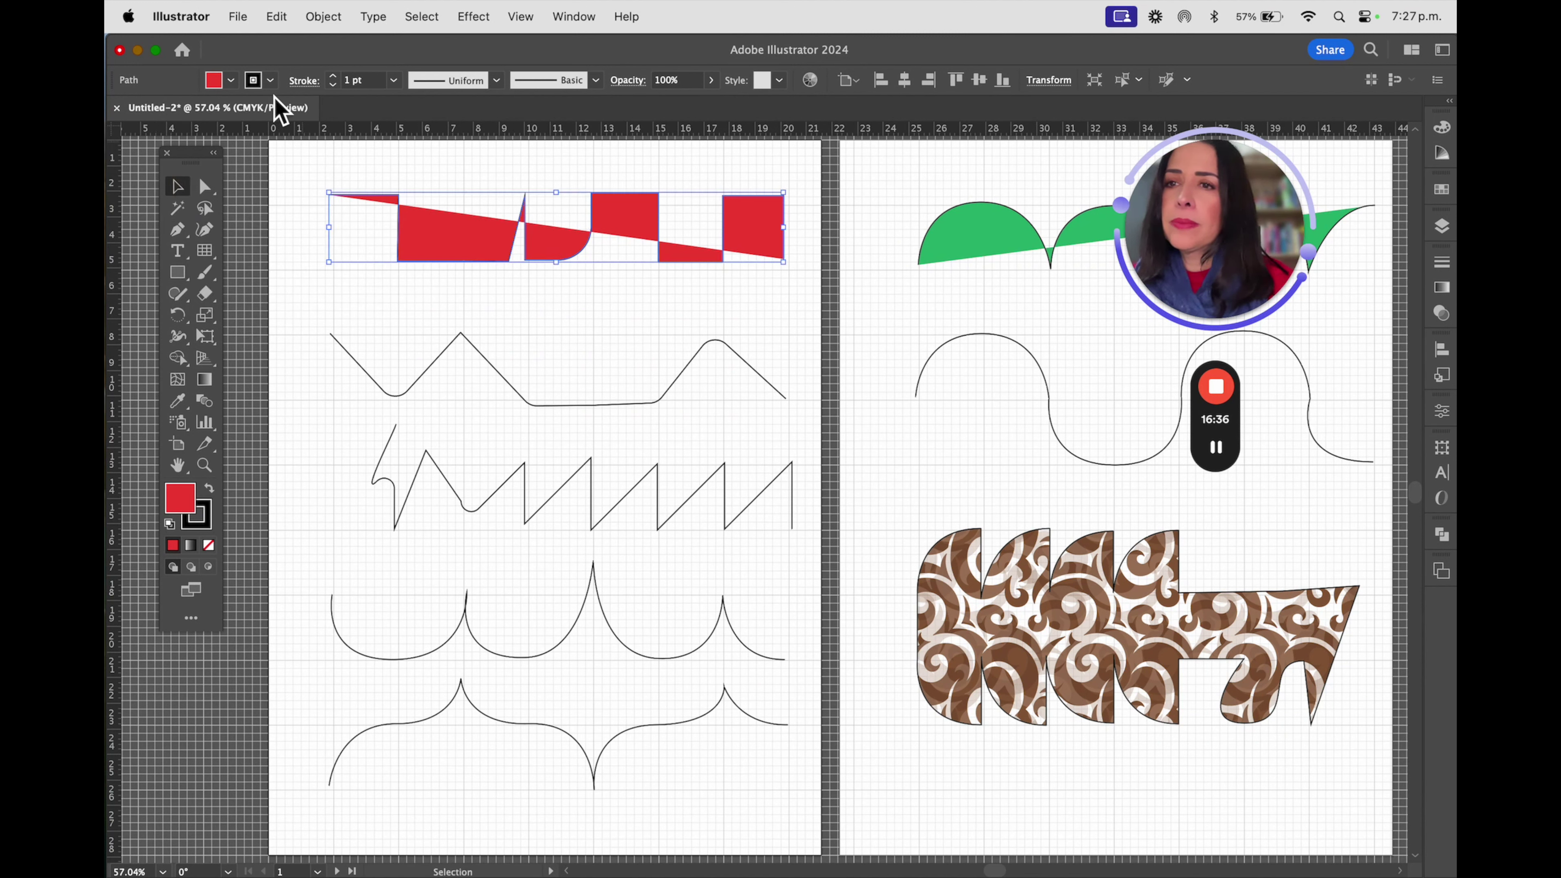
click(231, 80)
click(117, 111)
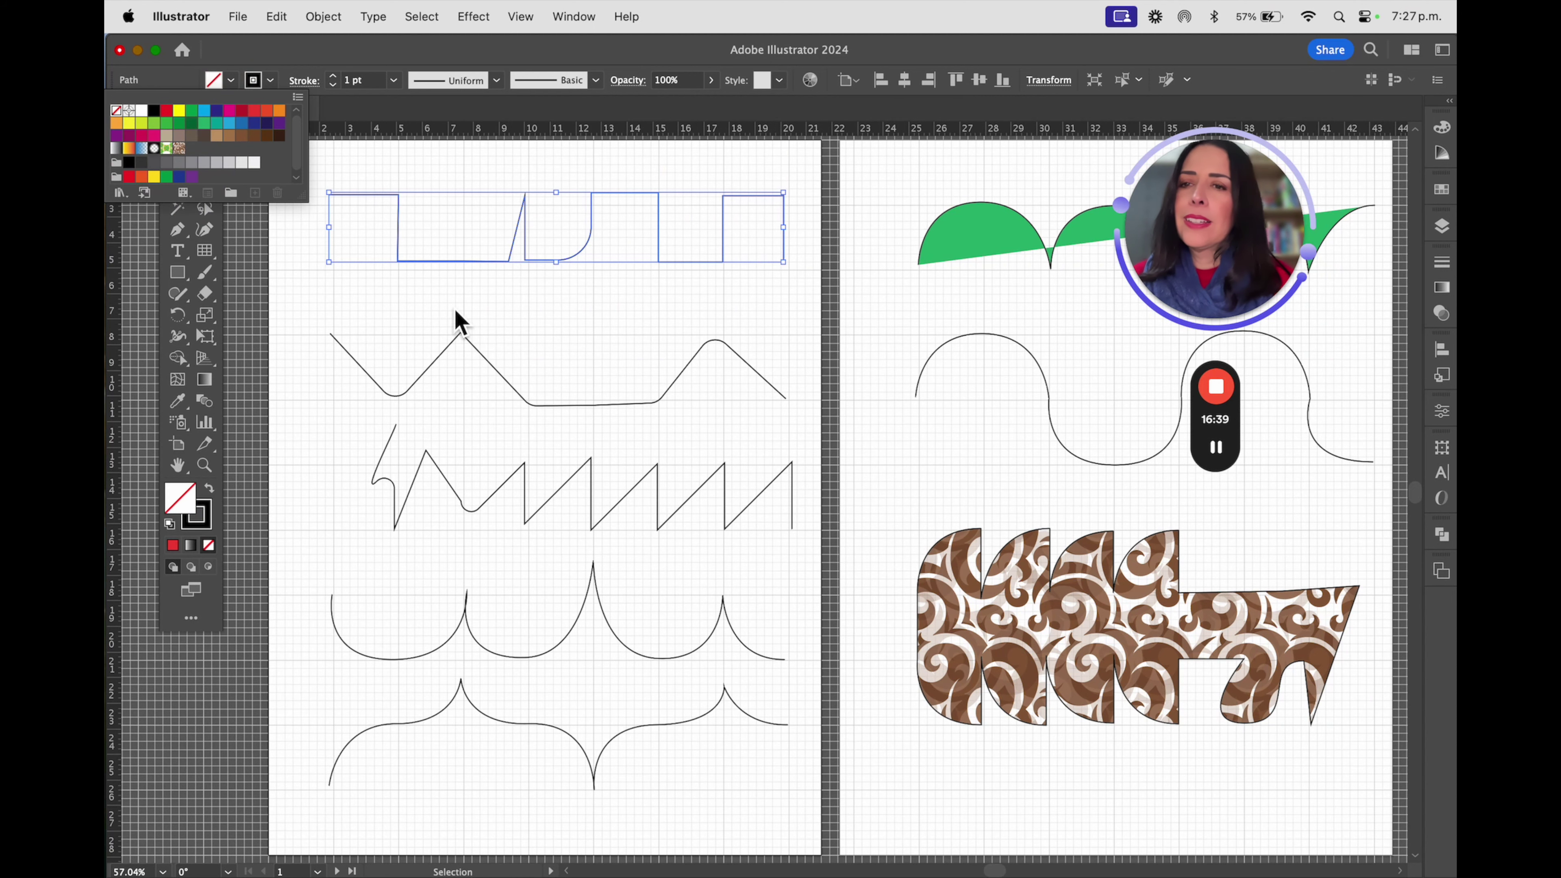
Add anchor points to the square-wave row on its first upper segment, first lower segment, the upper segment after the curve and the following vertical
key(super+space)
drag(383, 199, 616, 358)
drag(527, 239, 600, 337)
drag(178, 229, 280, 262)
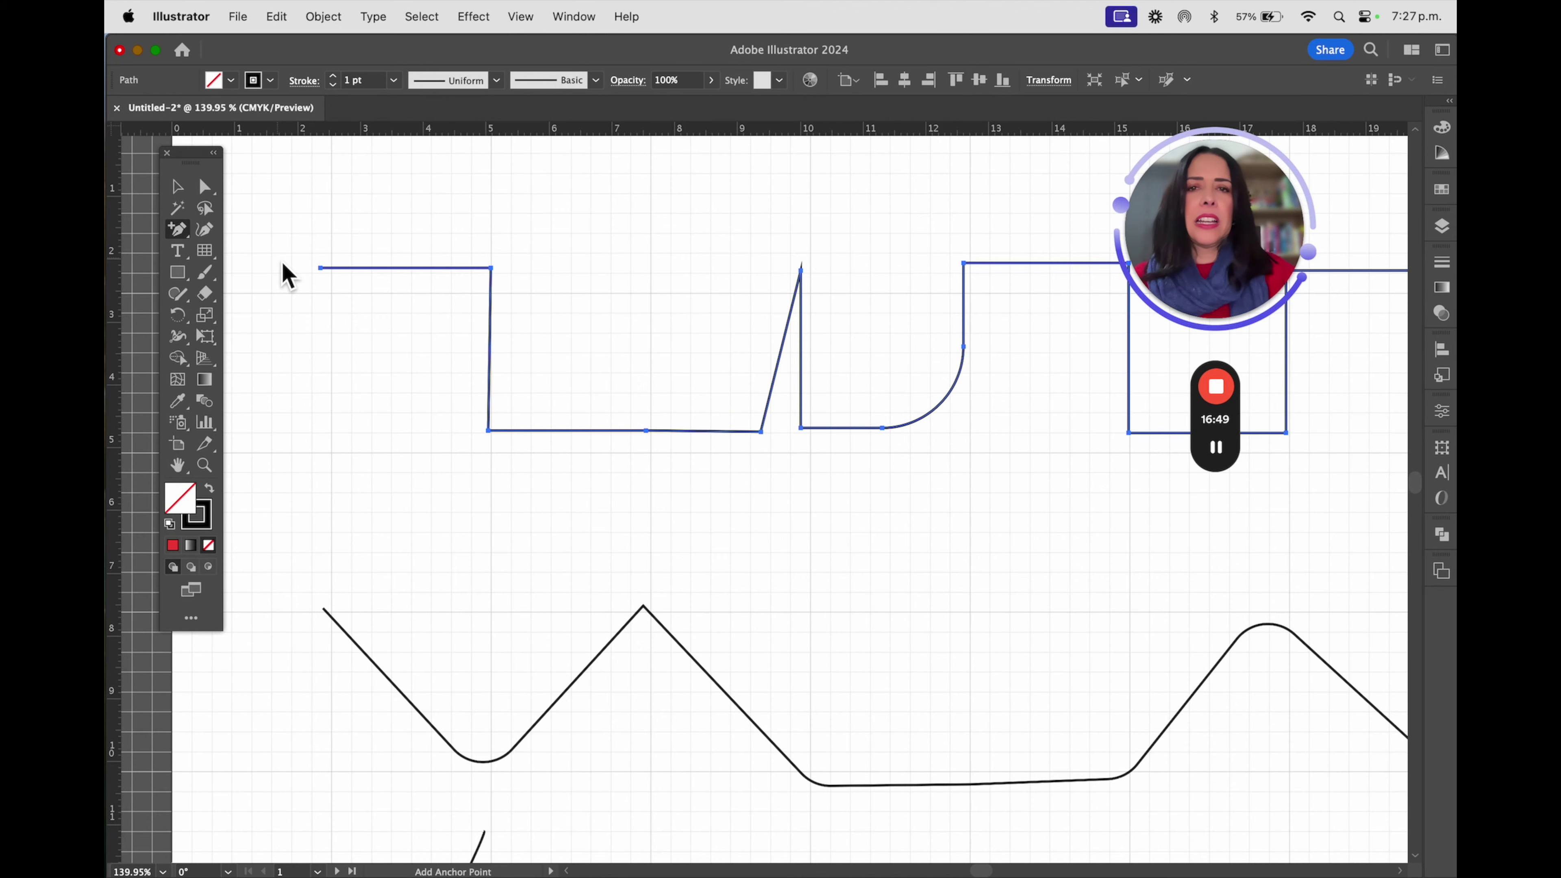
scroll(283, 264, right, 1)
click(385, 268)
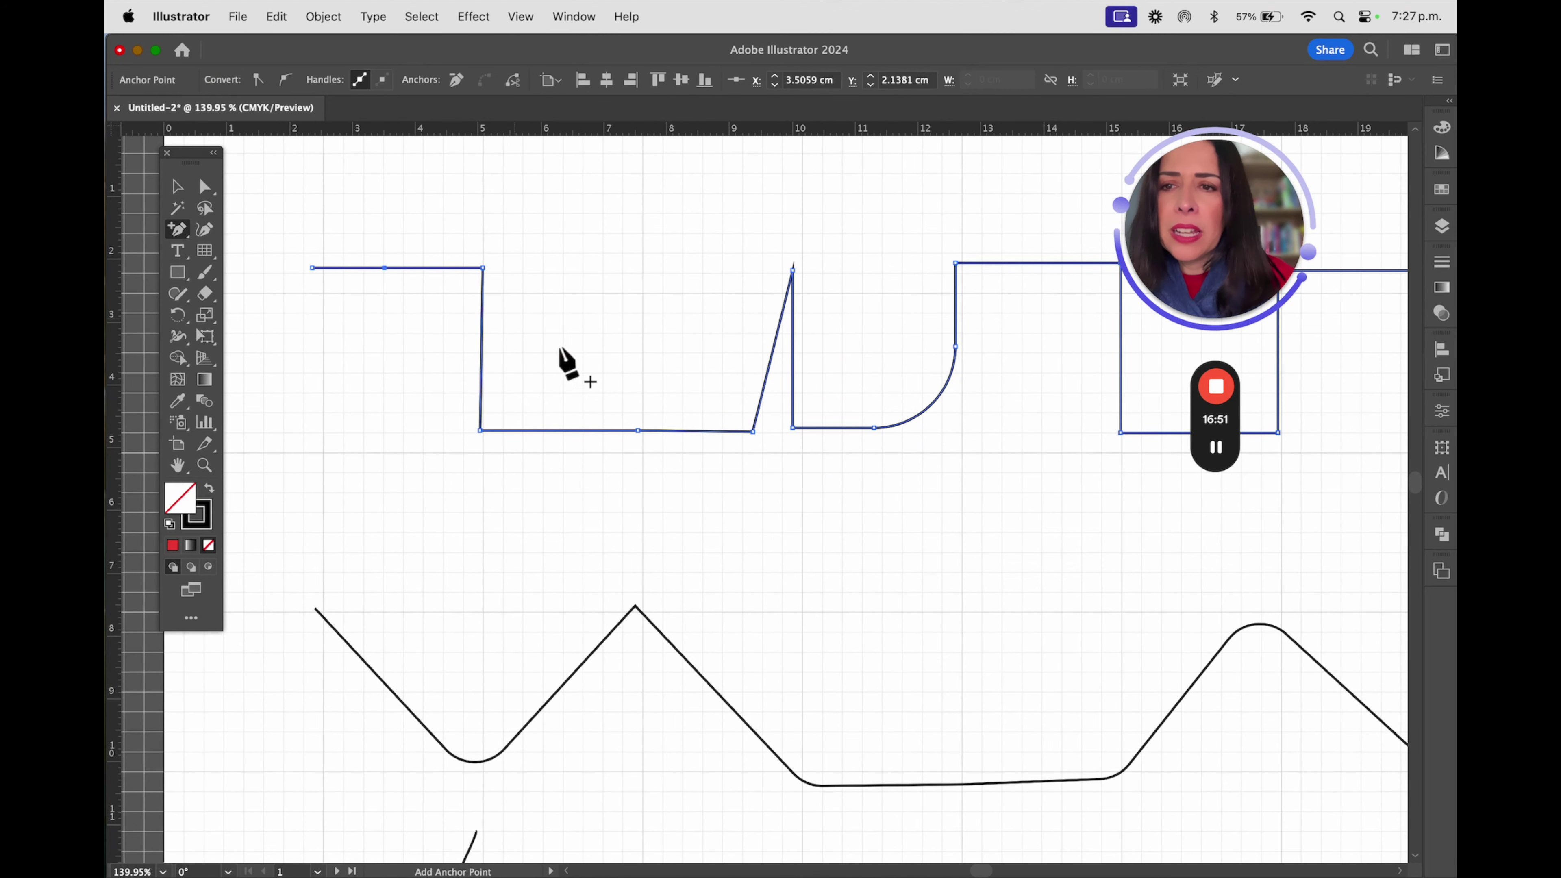
click(596, 430)
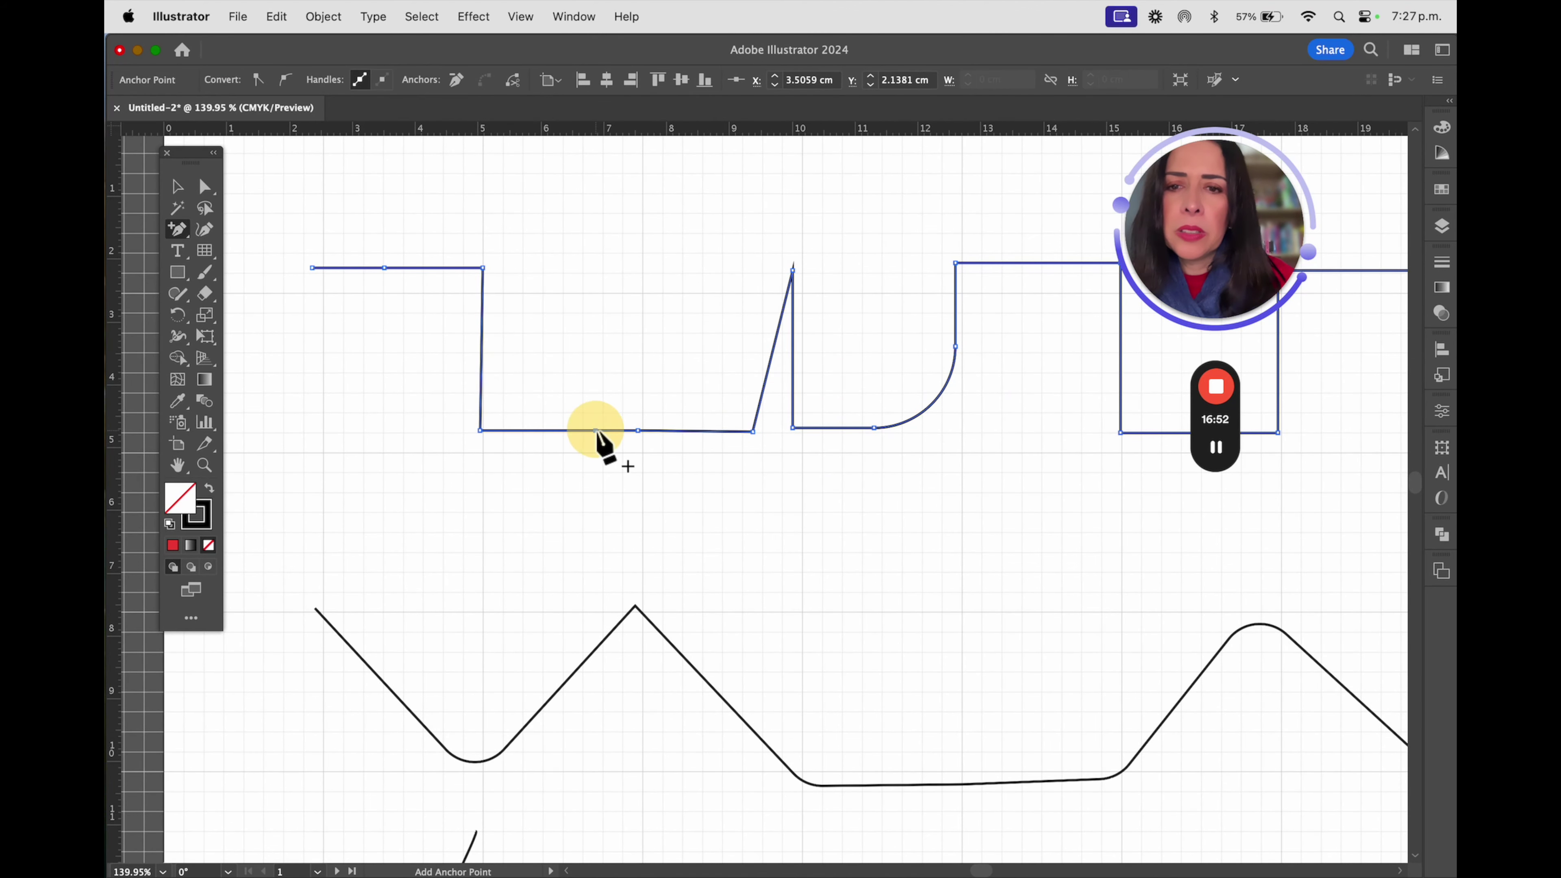
click(1006, 263)
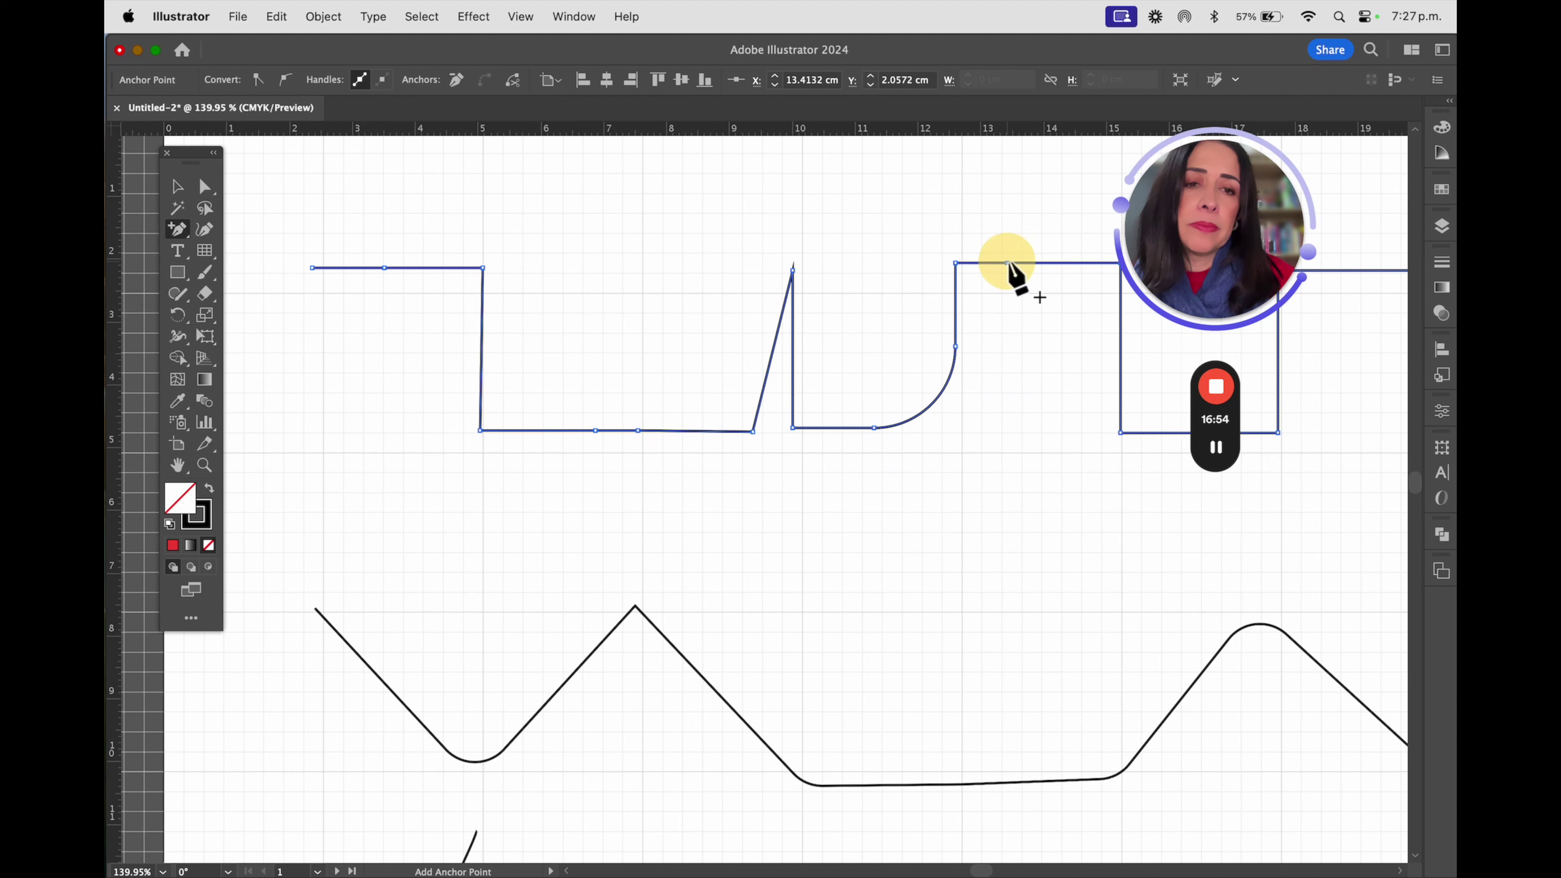
click(1120, 373)
click(1043, 400)
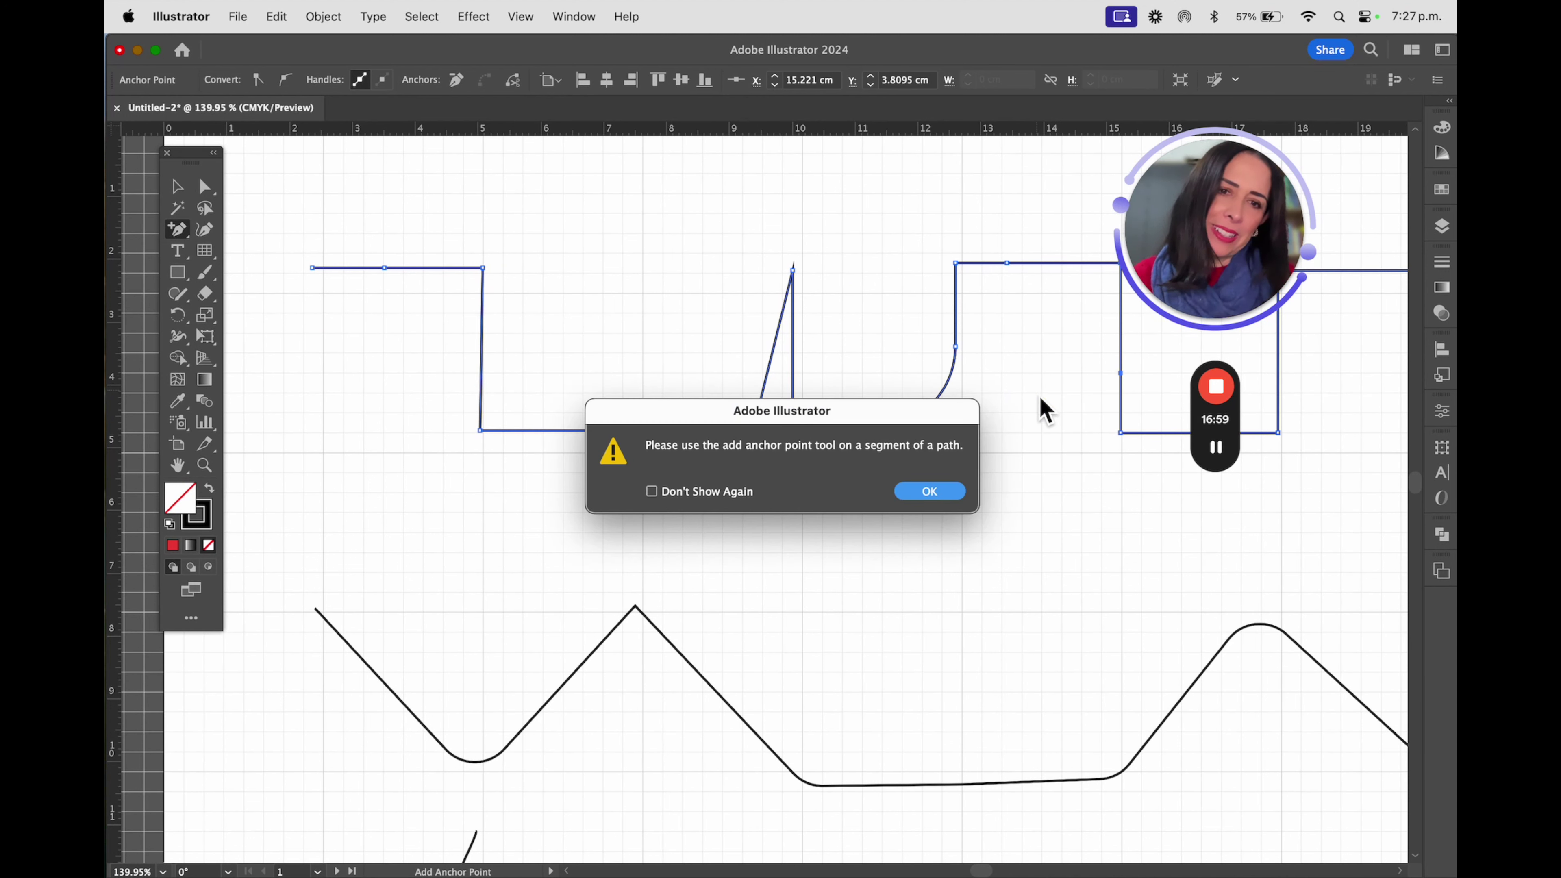
click(928, 492)
Move the first added anchor point up into a peak and the second down to about X 7.3 cm, Y 6.6 cm with Direct Selection
click(203, 187)
drag(384, 268, 389, 159)
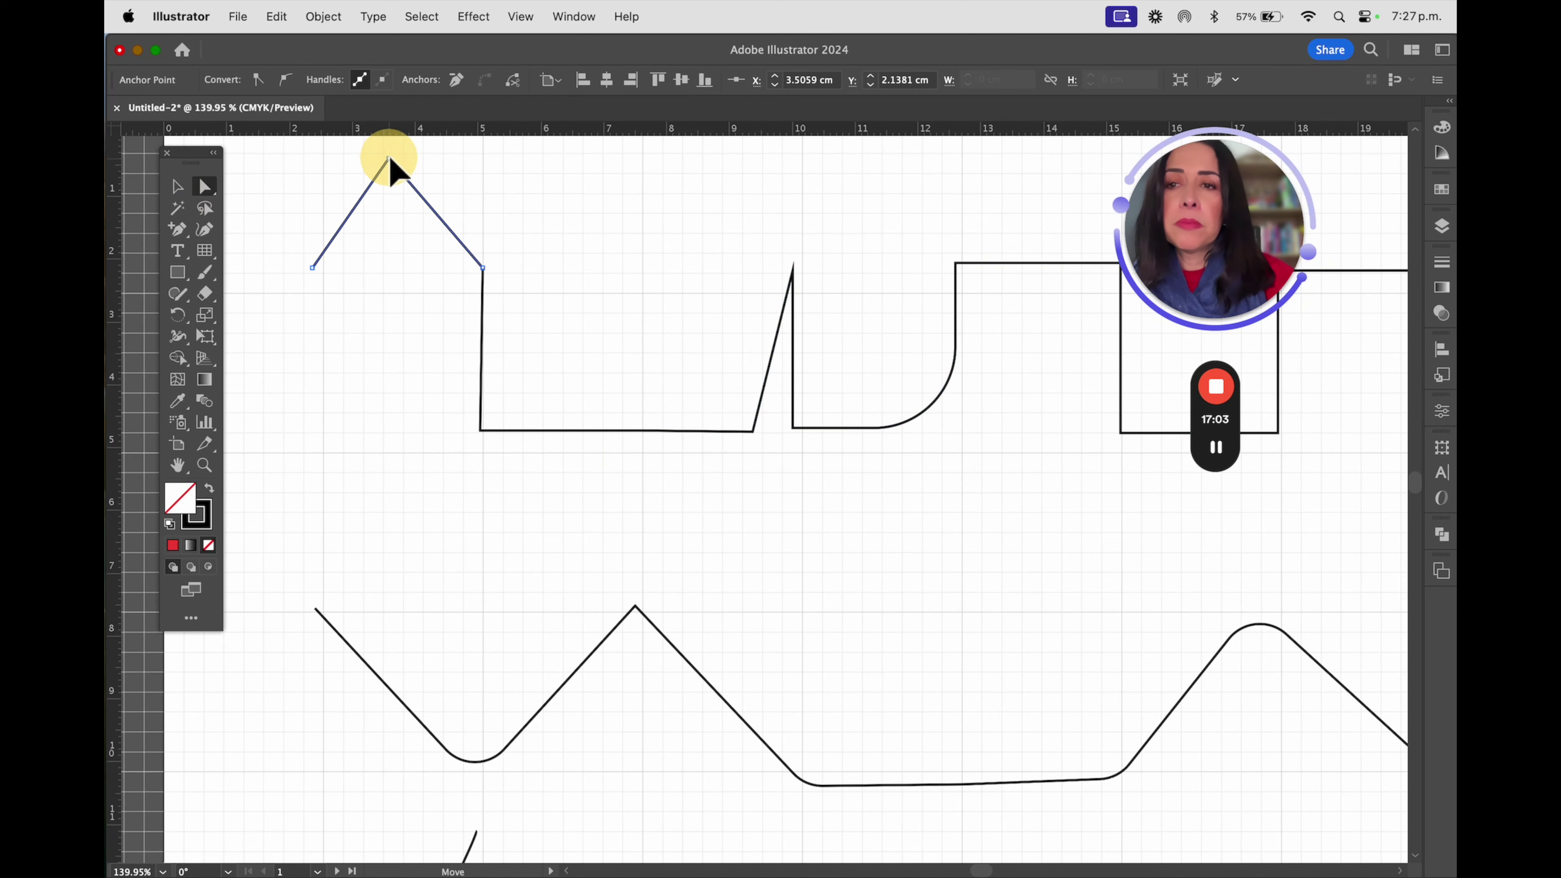
click(596, 431)
drag(596, 430, 620, 546)
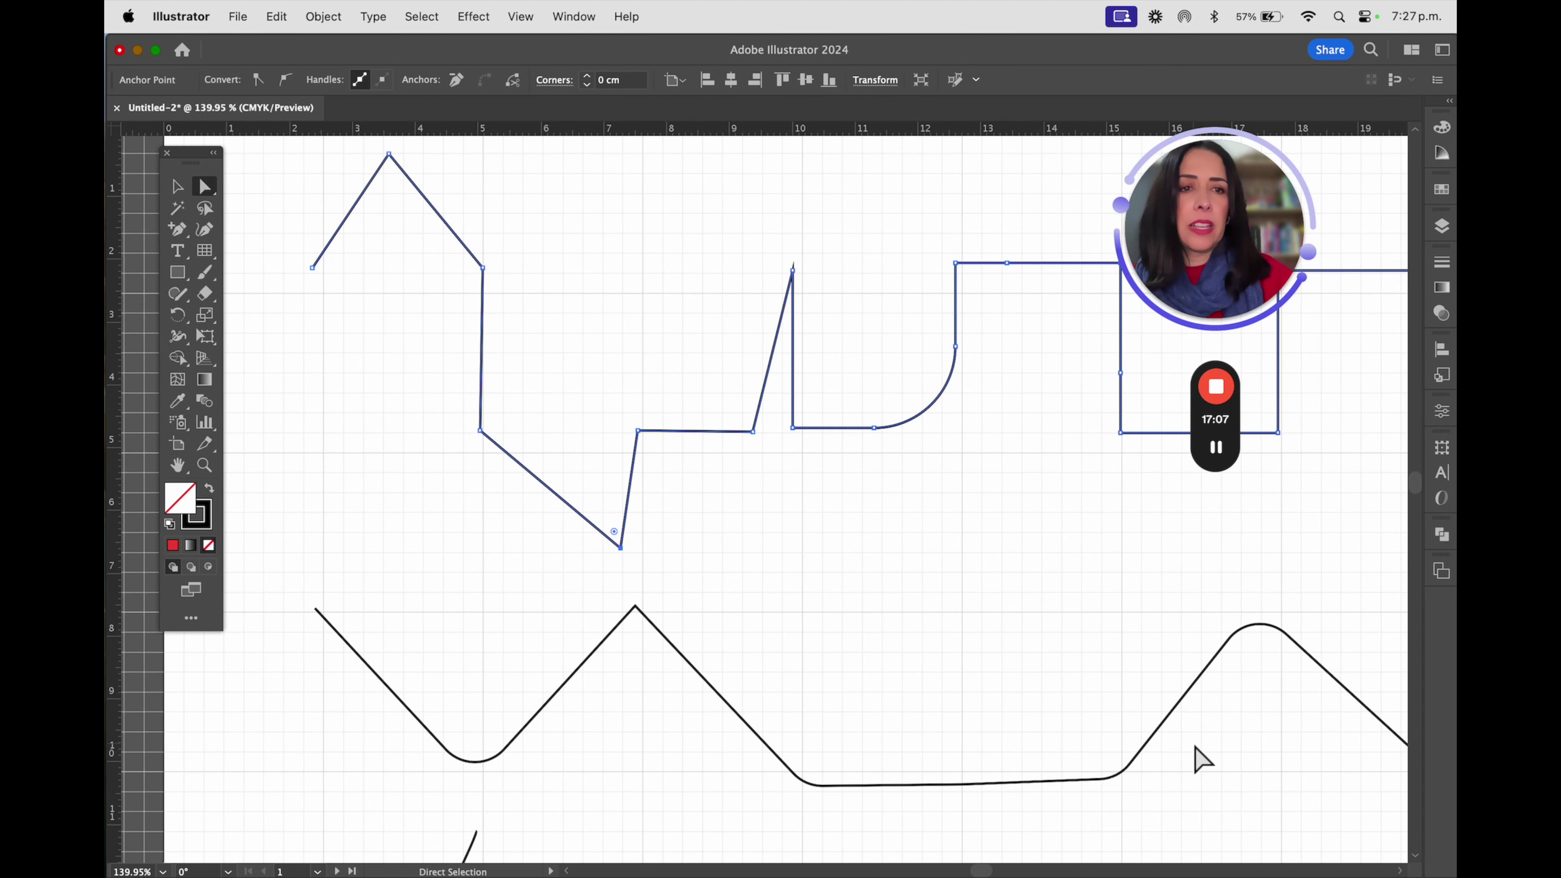
Delete the anchor points at the narrow spike's tip, at the foot of its vertical side and at the start of the rounded corner
drag(177, 229, 274, 273)
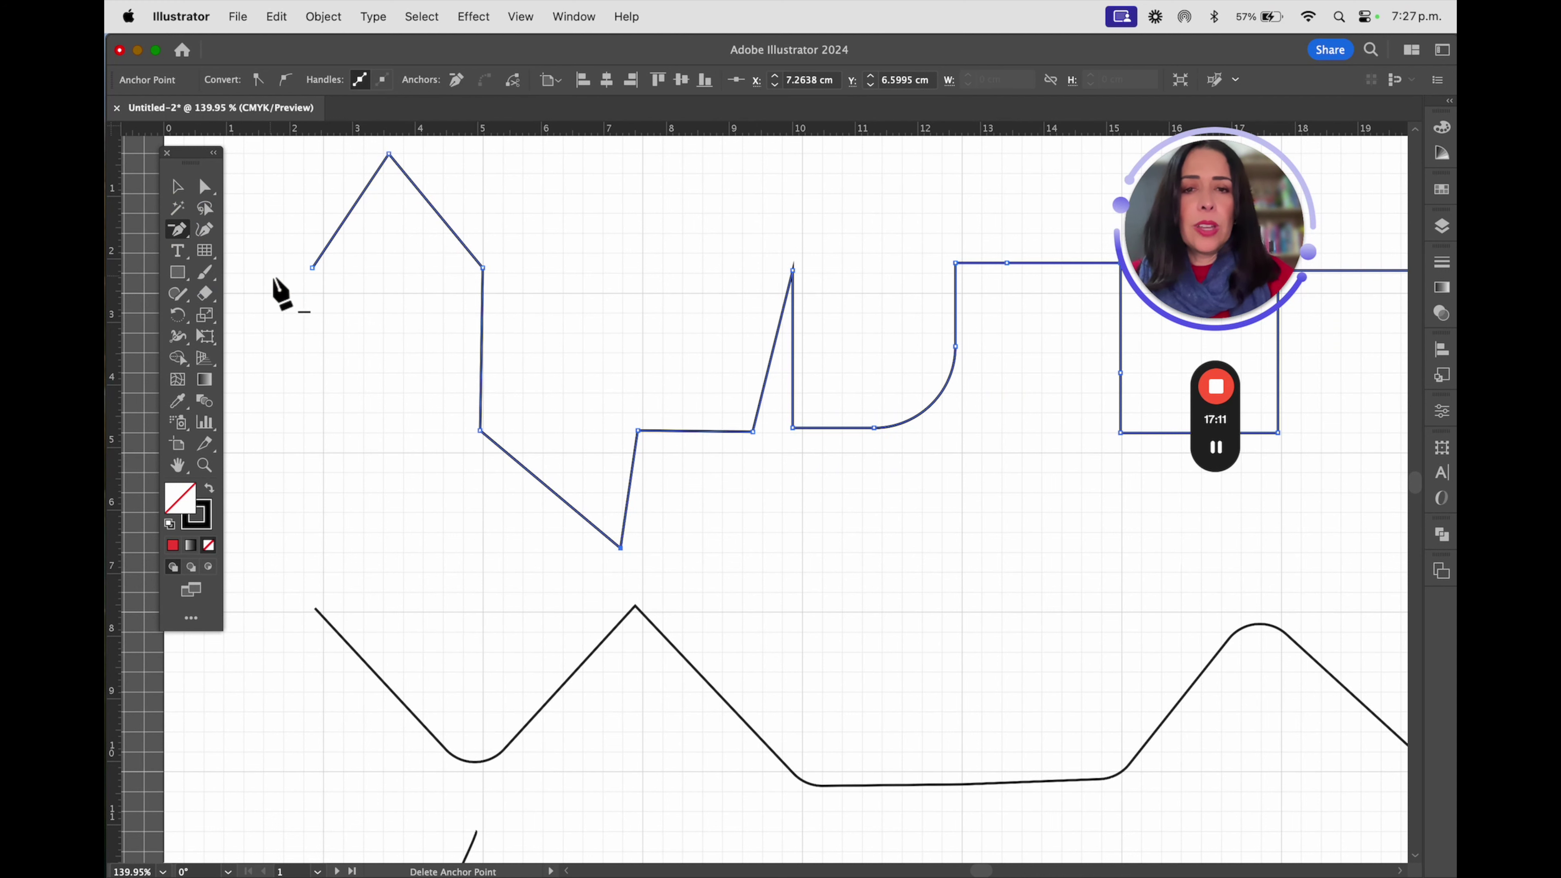
click(791, 270)
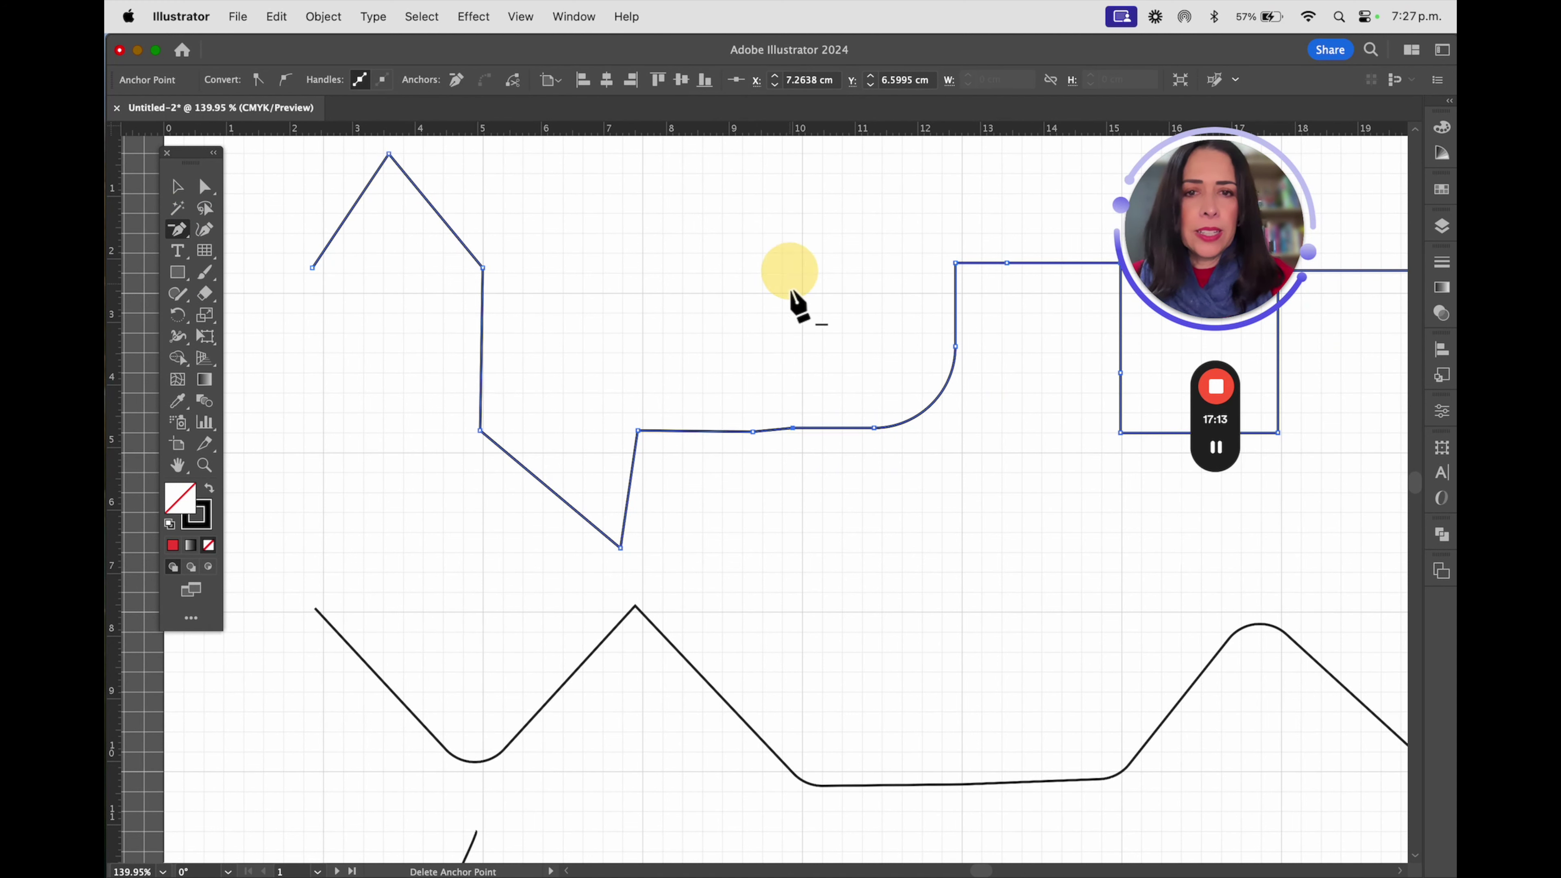
click(794, 430)
click(874, 432)
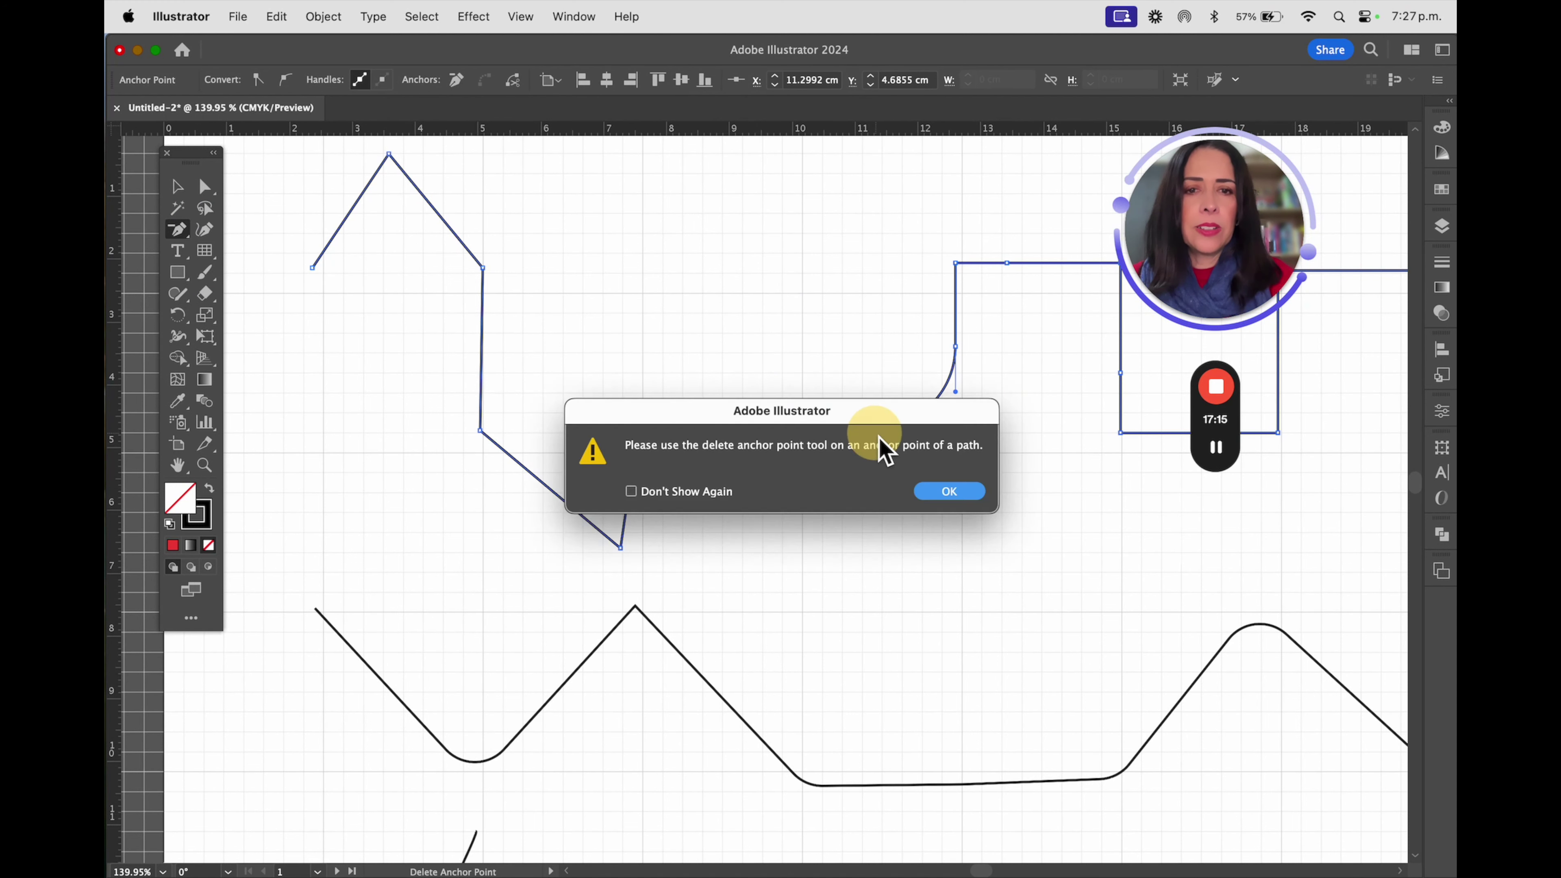
click(949, 490)
click(875, 431)
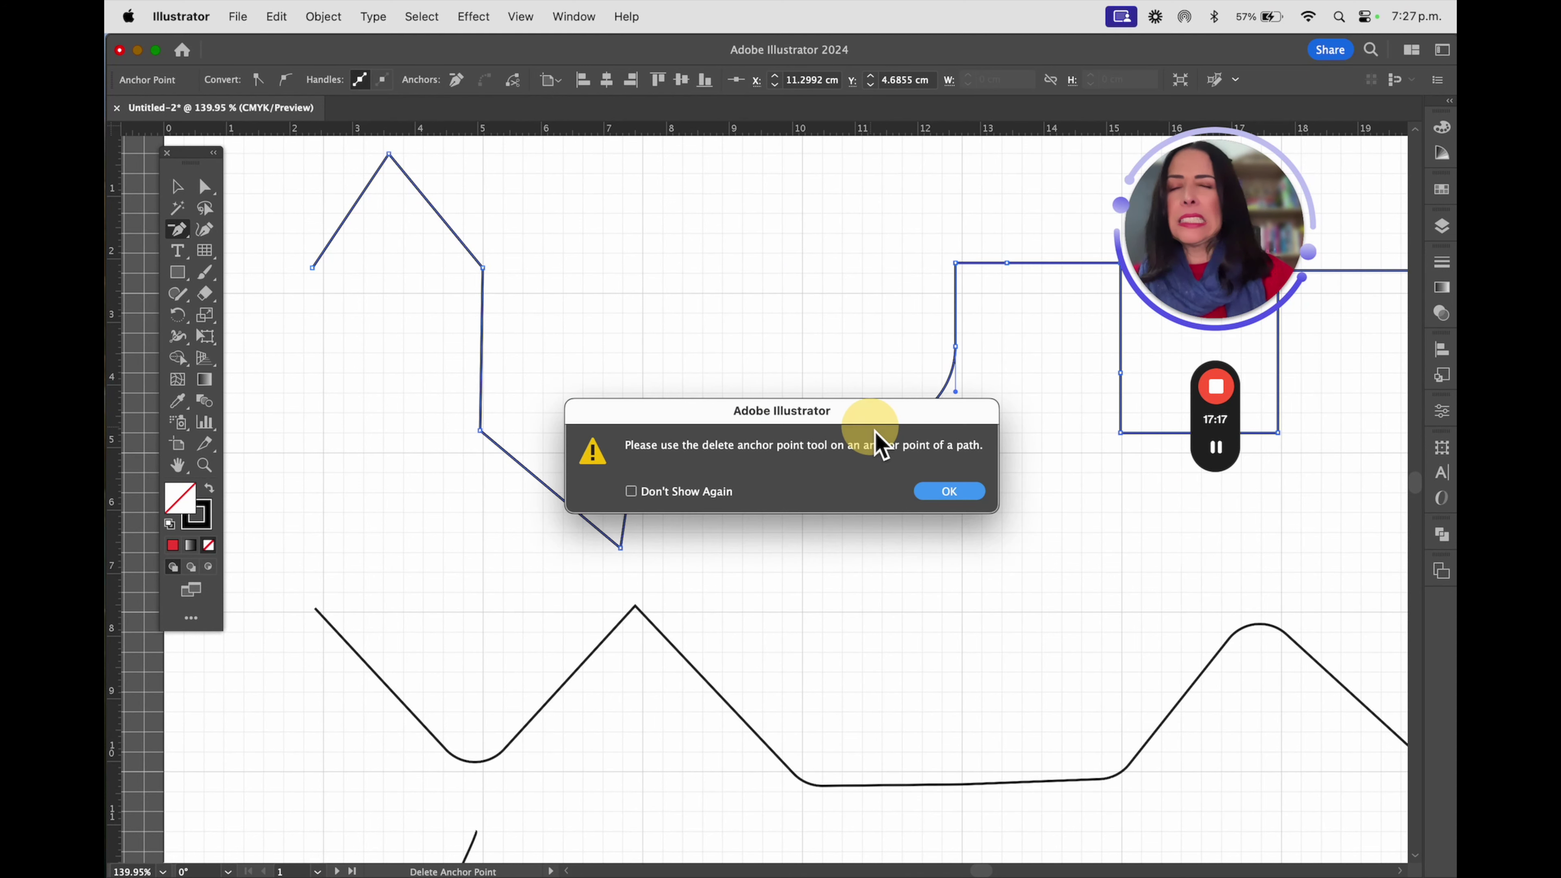
click(945, 492)
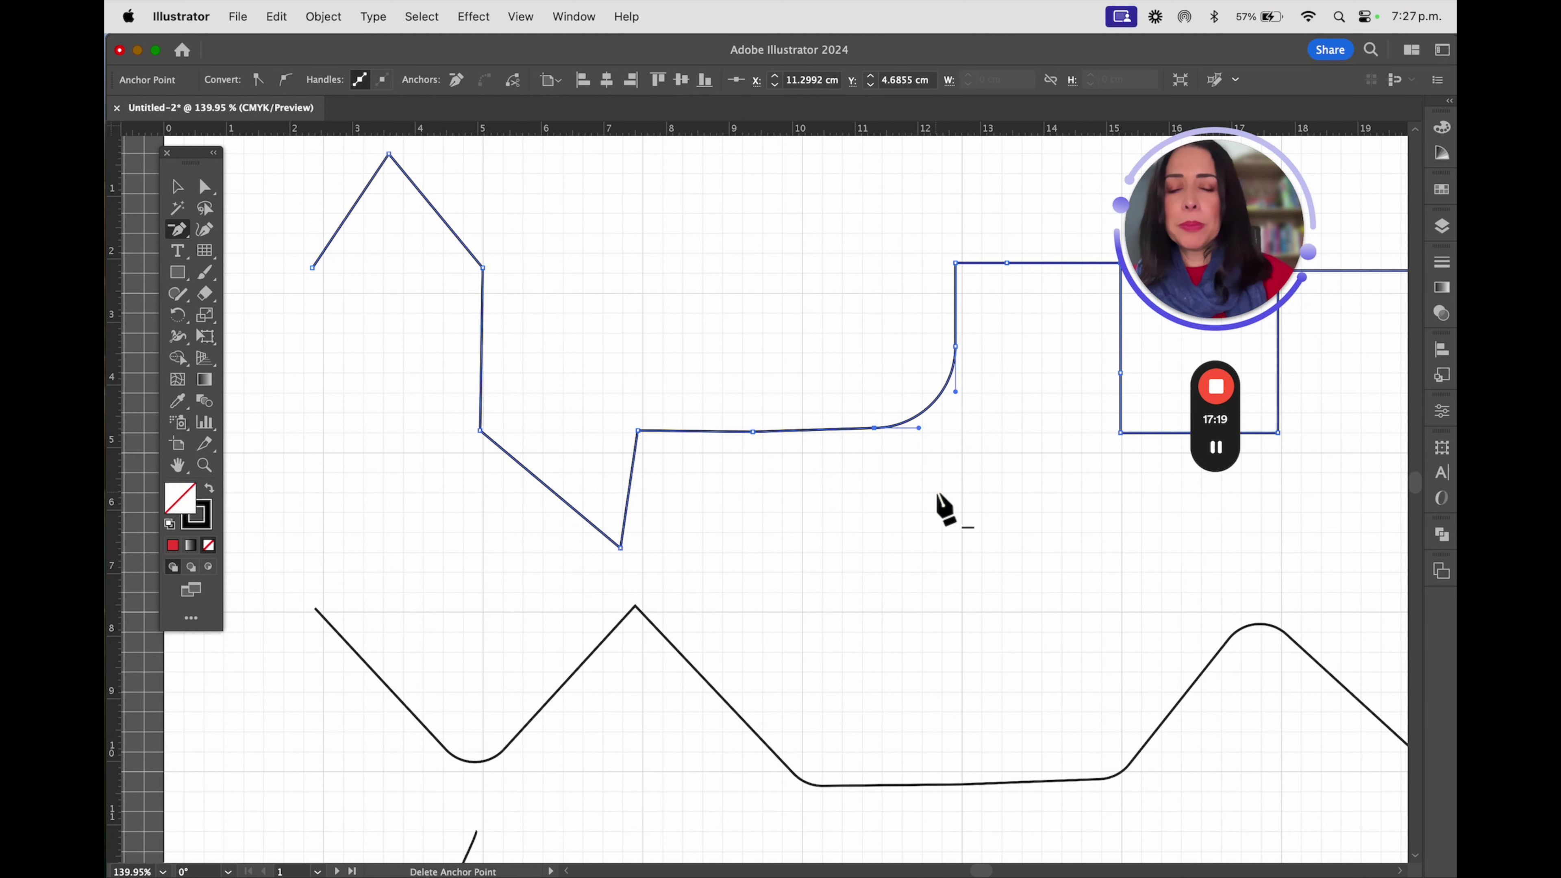
click(872, 445)
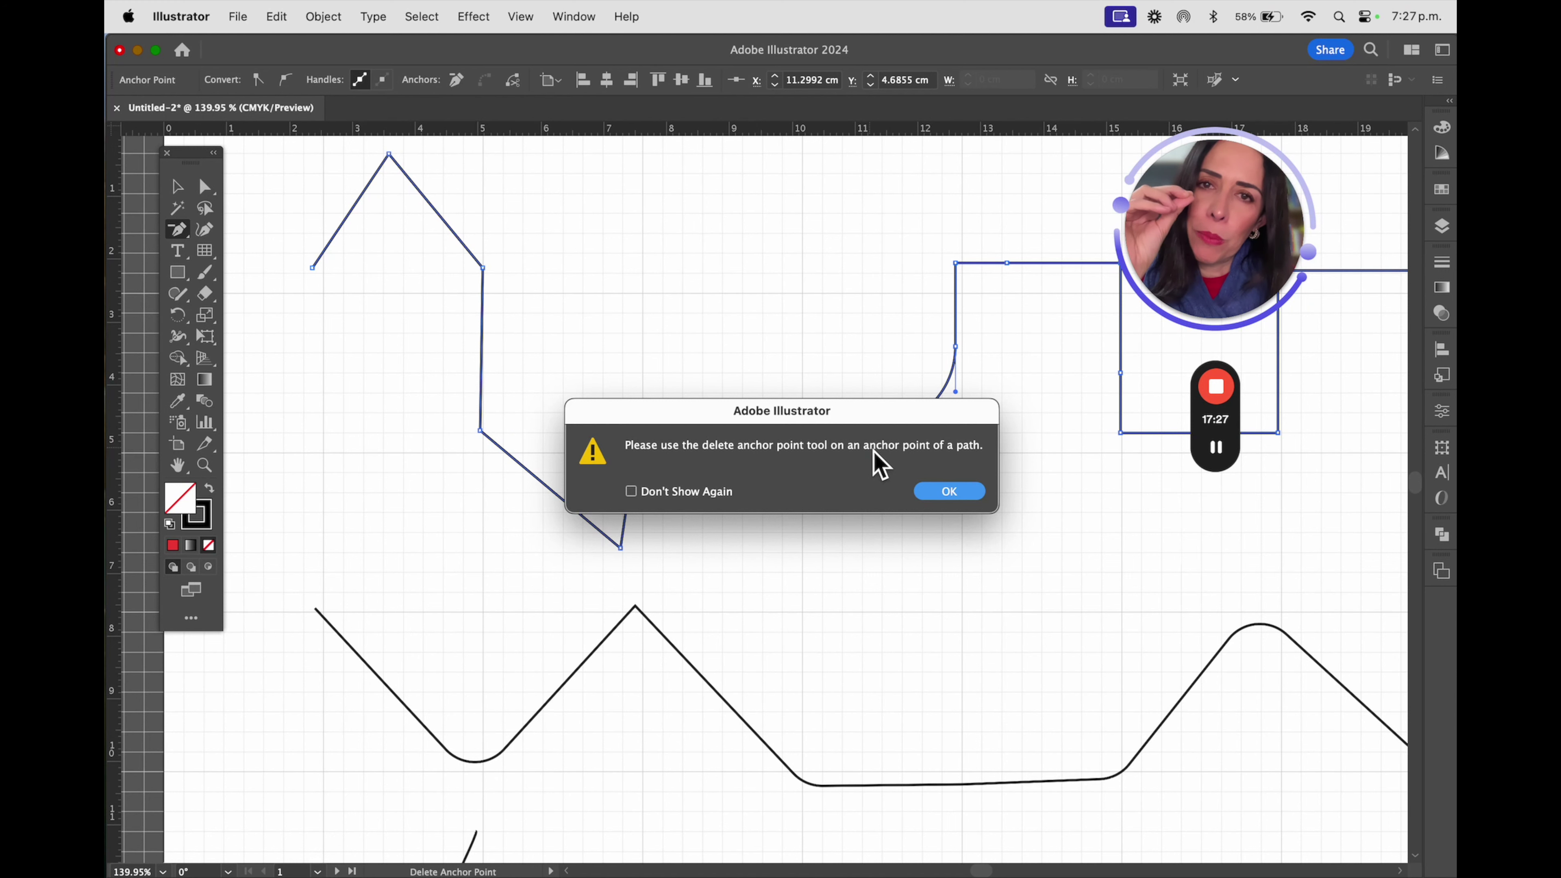
click(925, 492)
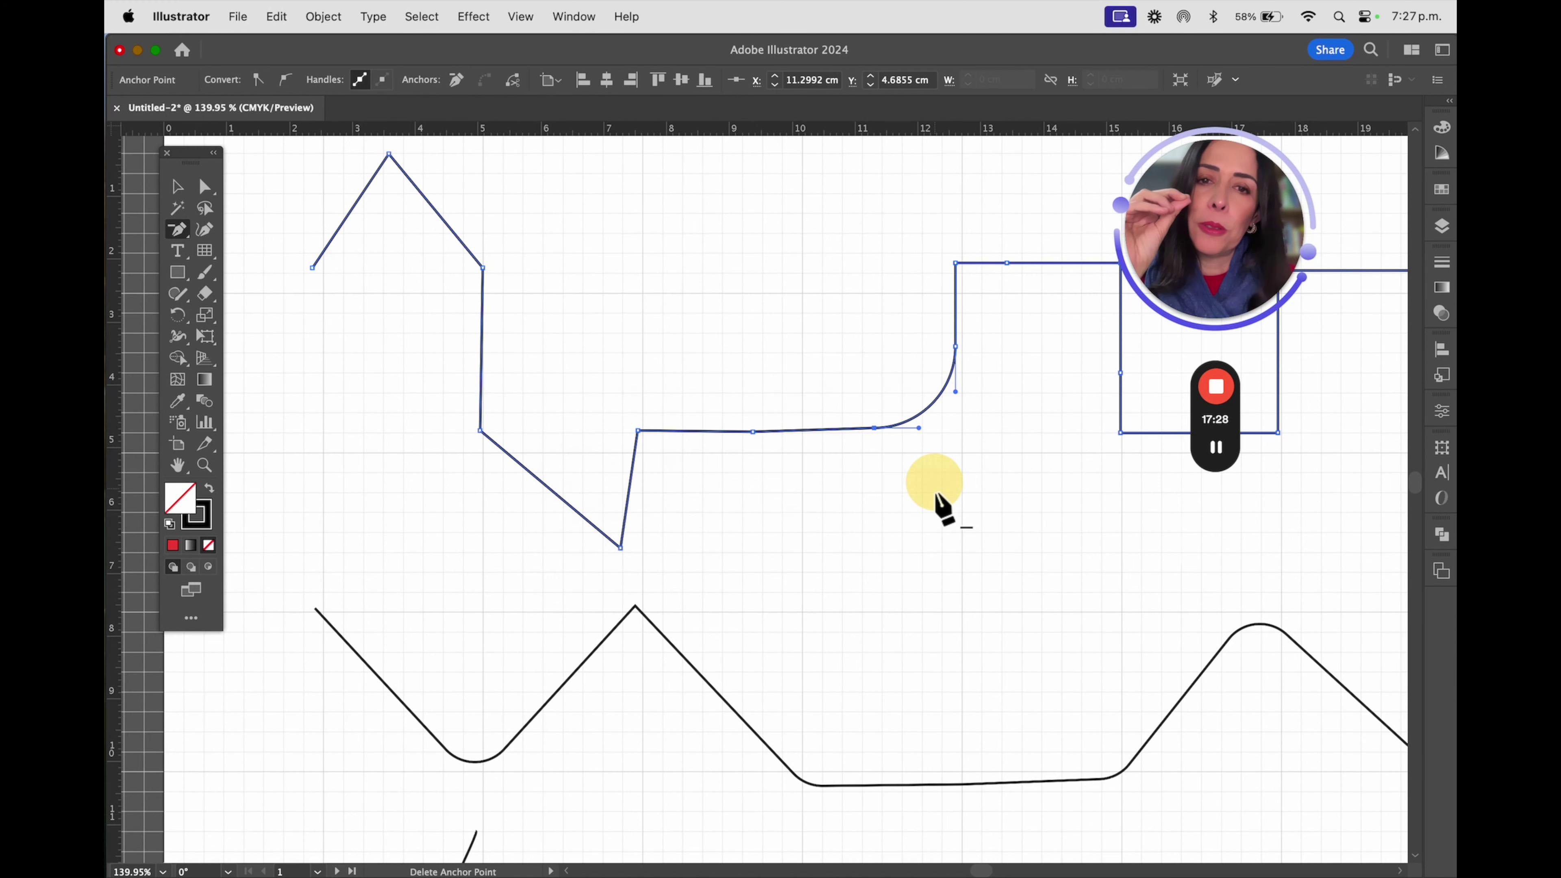
click(874, 428)
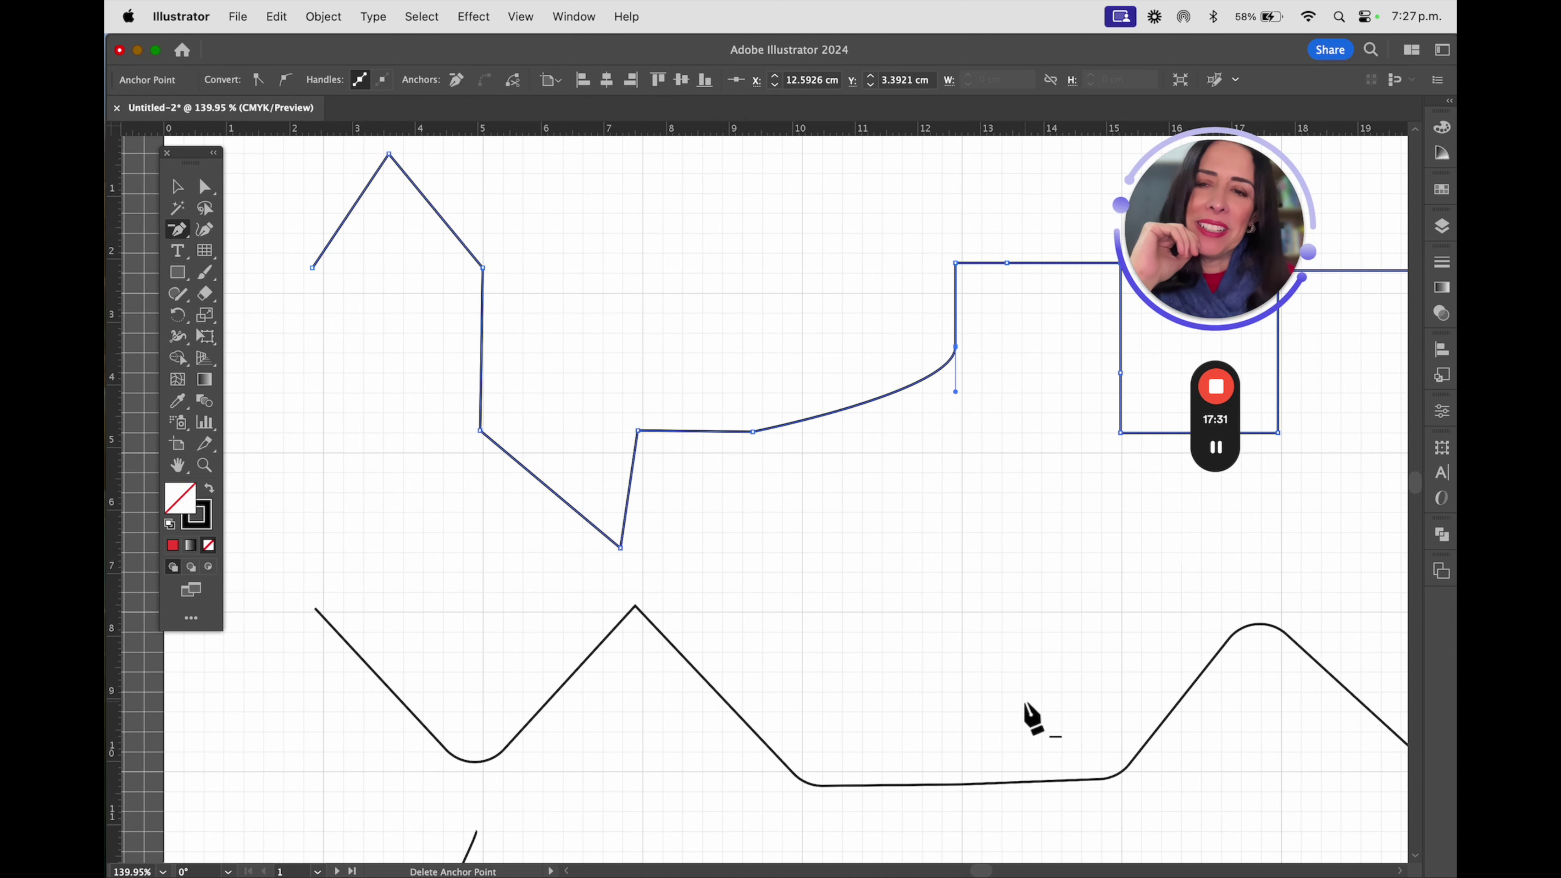
Select the sawtooth row beneath the rounded zigzag and activate the Anchor Point tool for its rounded valley
drag(180, 232, 353, 307)
scroll(885, 606, down, 10)
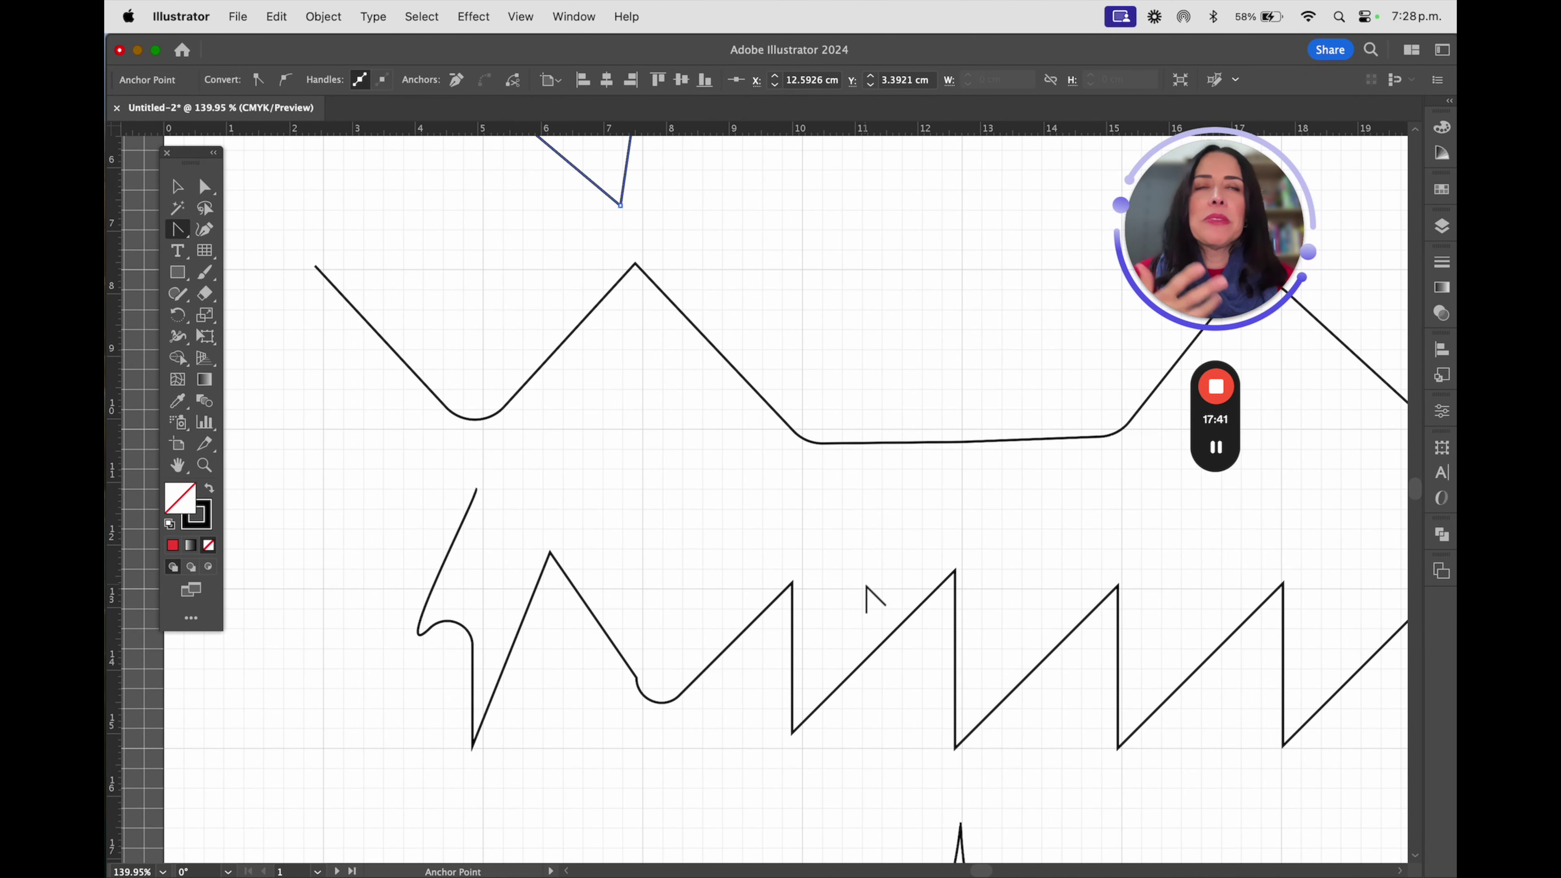
click(177, 186)
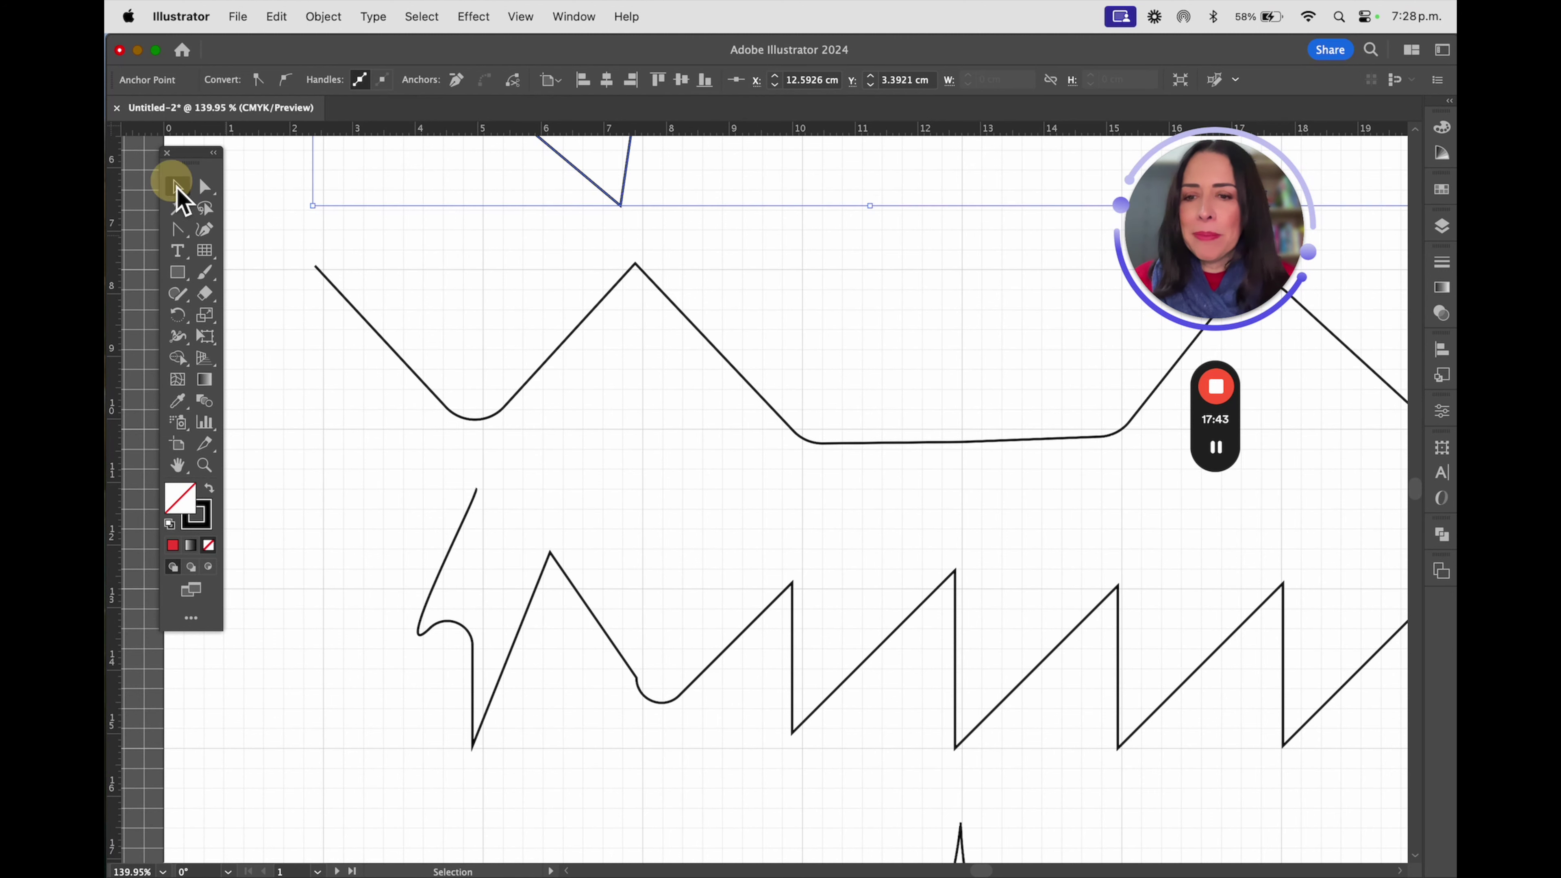
click(791, 589)
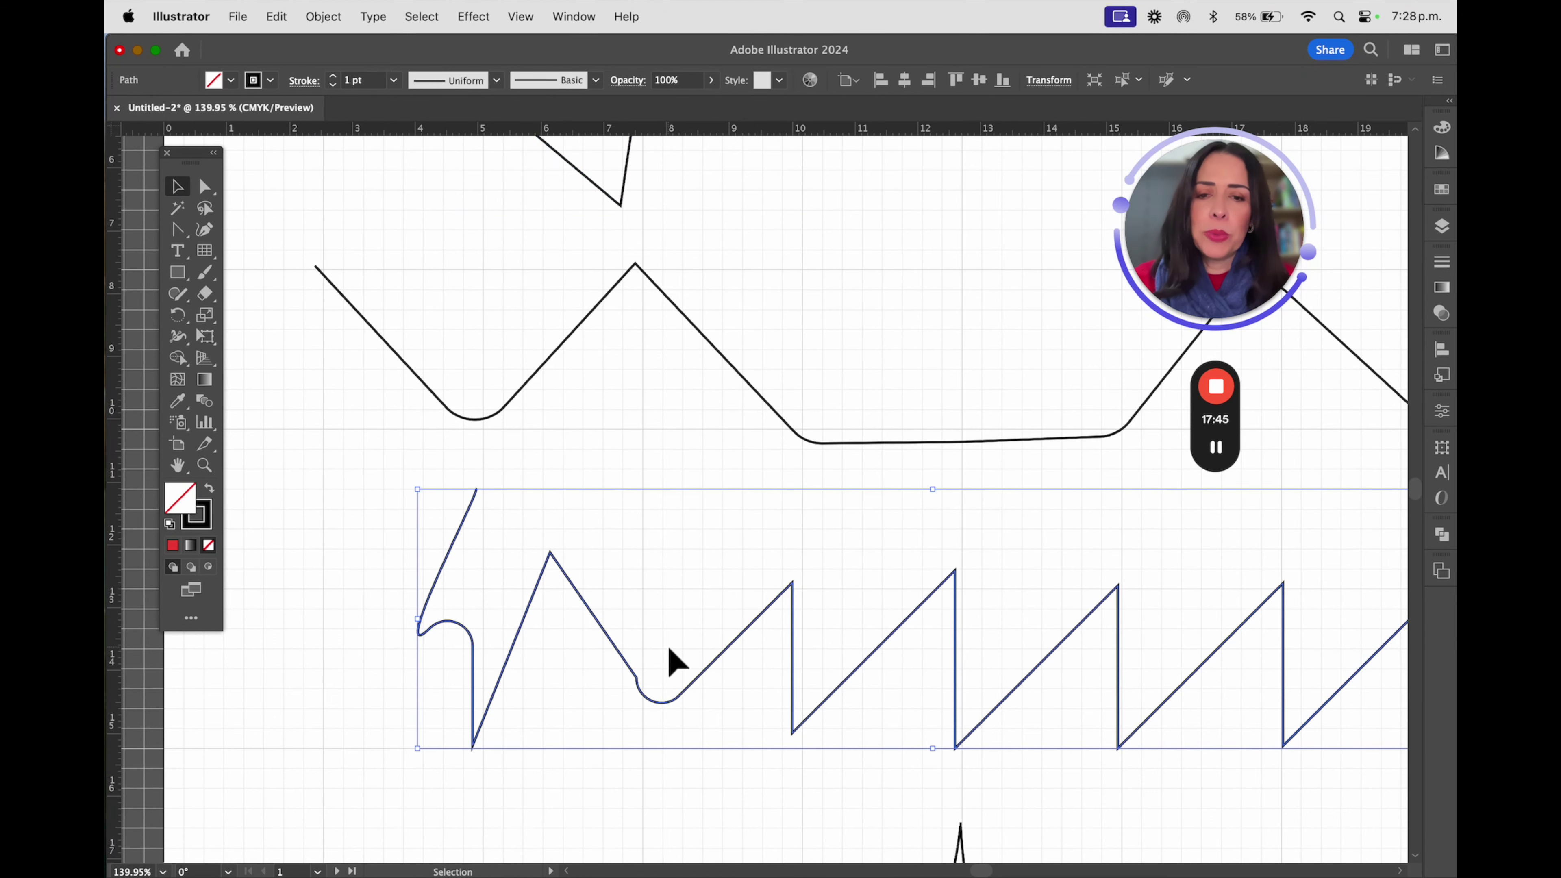
drag(648, 641, 636, 588)
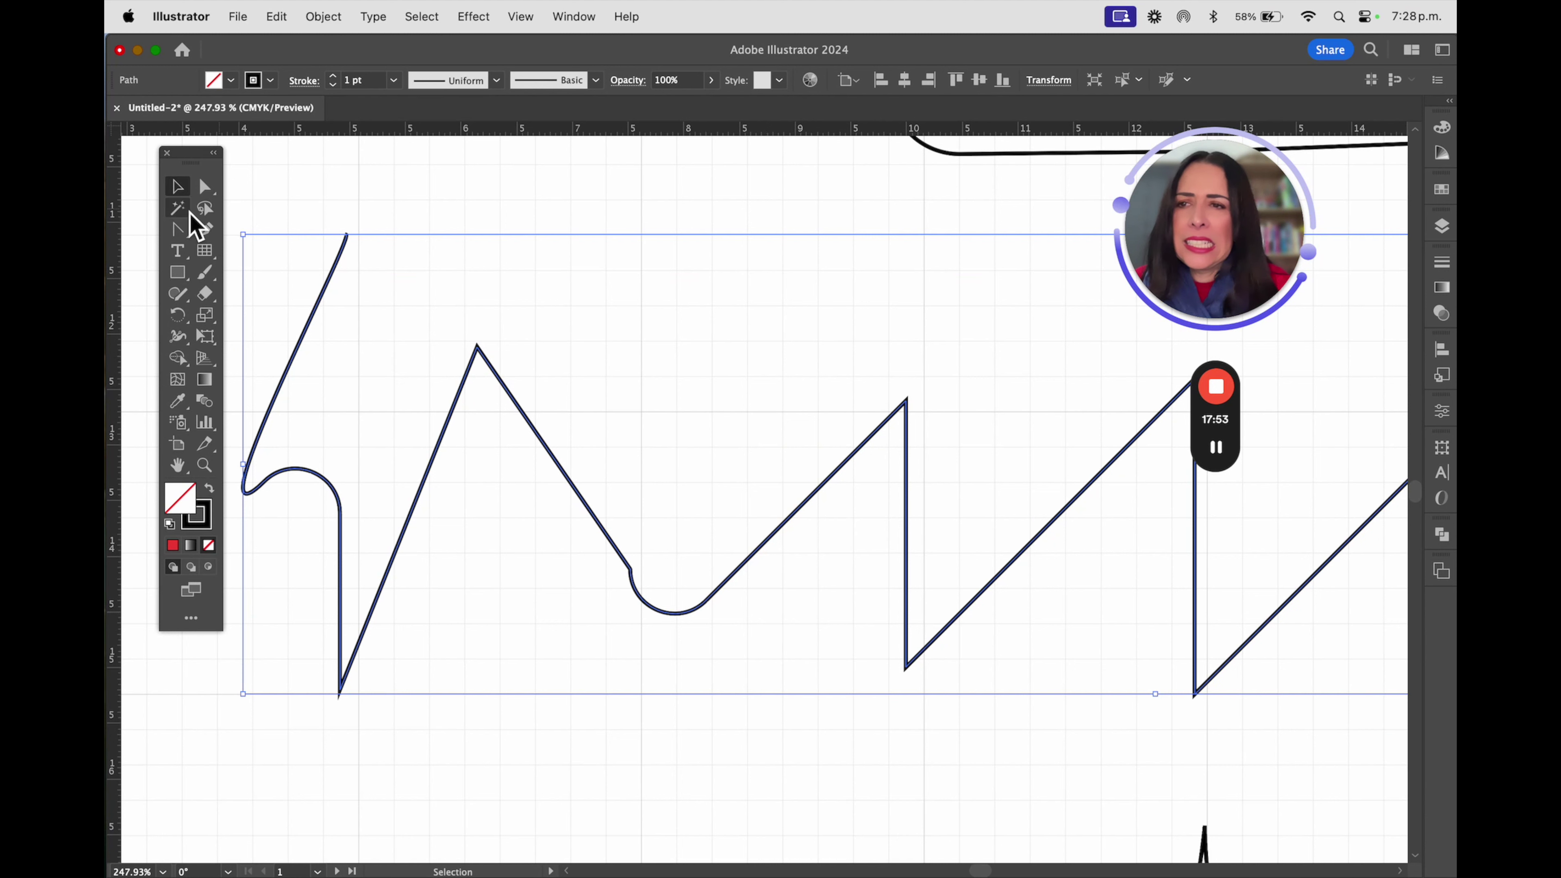
click(179, 232)
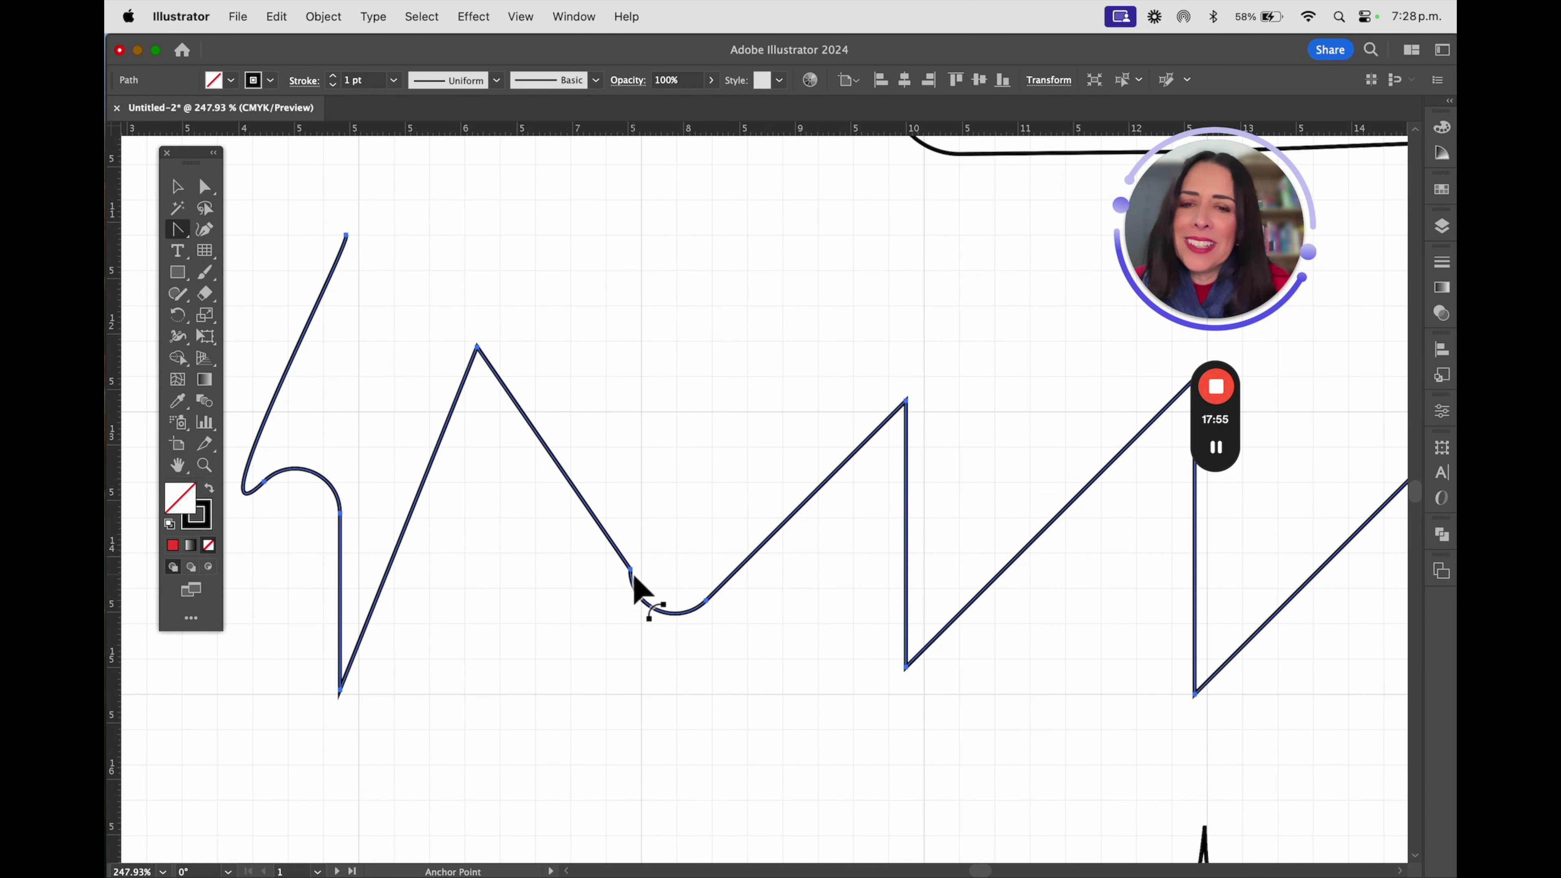
Try reshaping and then deleting the anchor point where the sawtooth row's rounded valley begins, and undo the deletion
drag(621, 559, 630, 574)
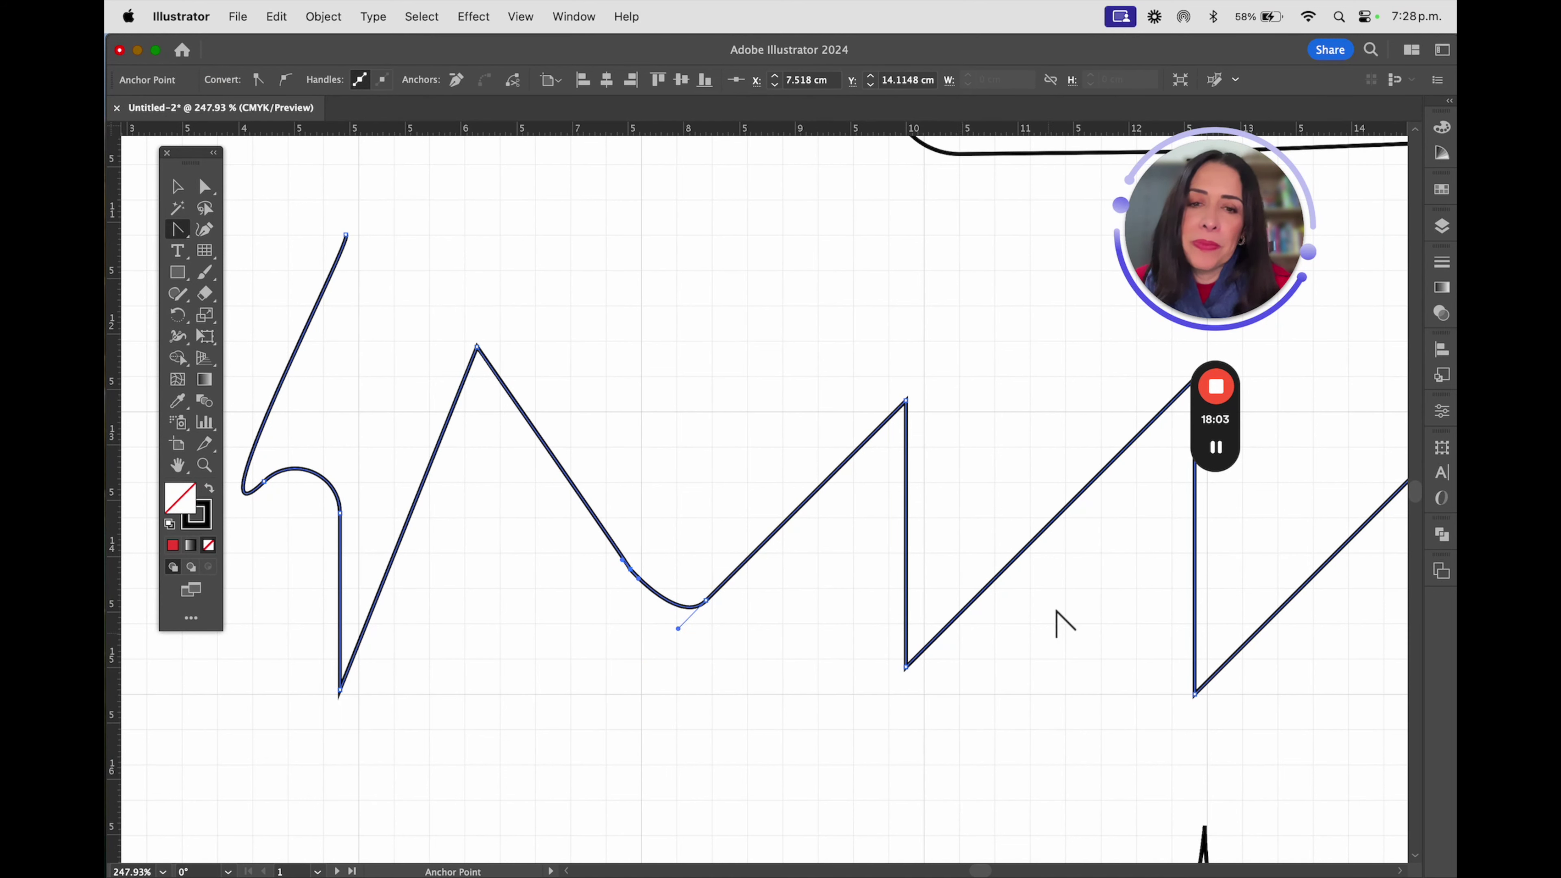
drag(631, 568, 636, 575)
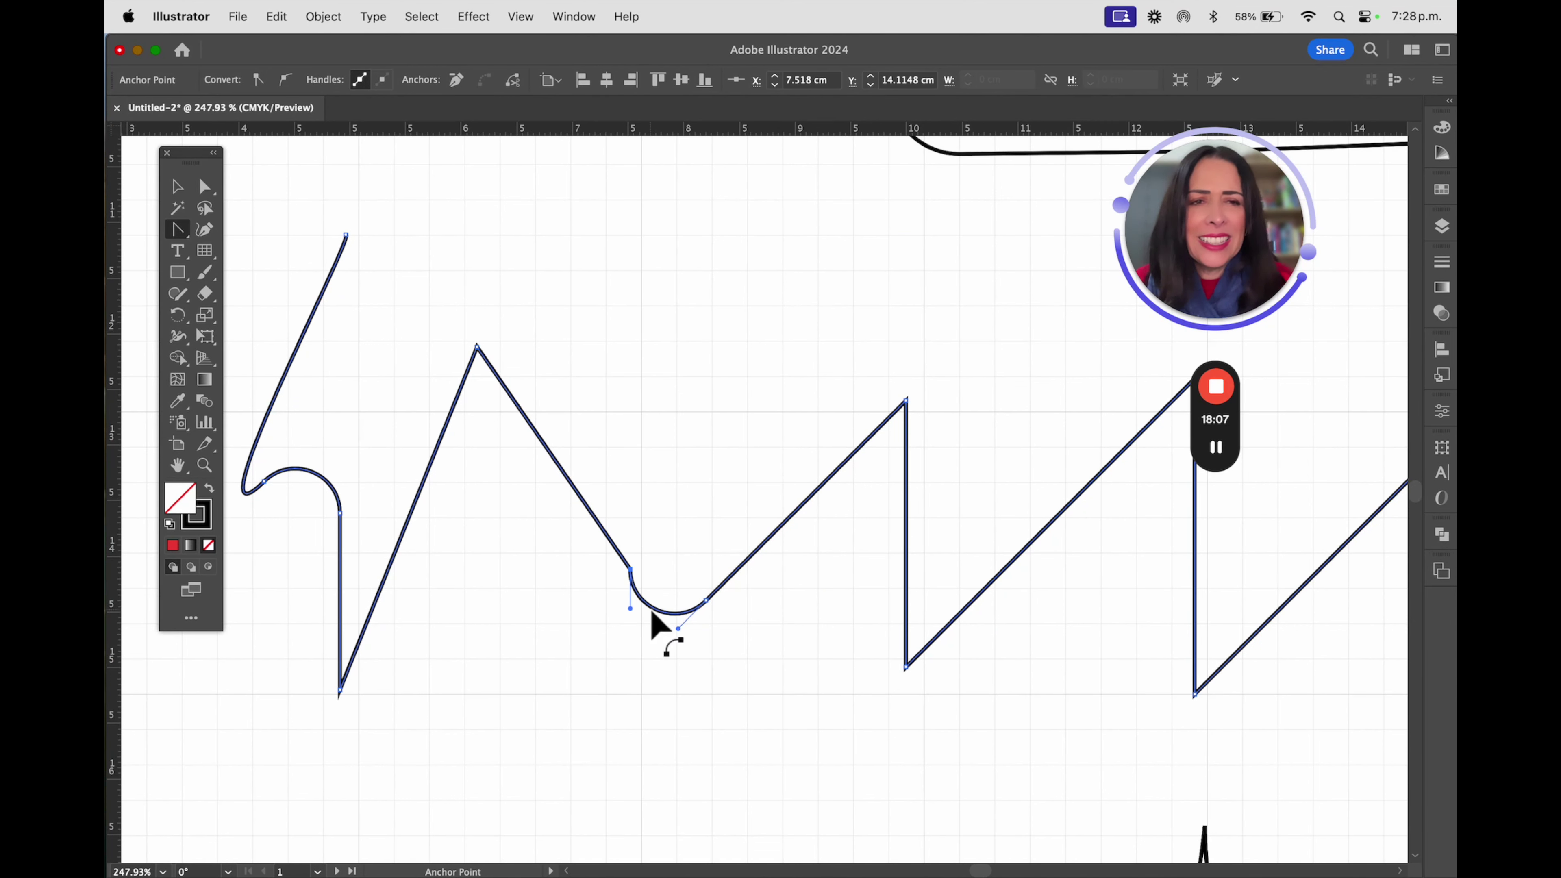
drag(178, 229, 295, 274)
click(630, 568)
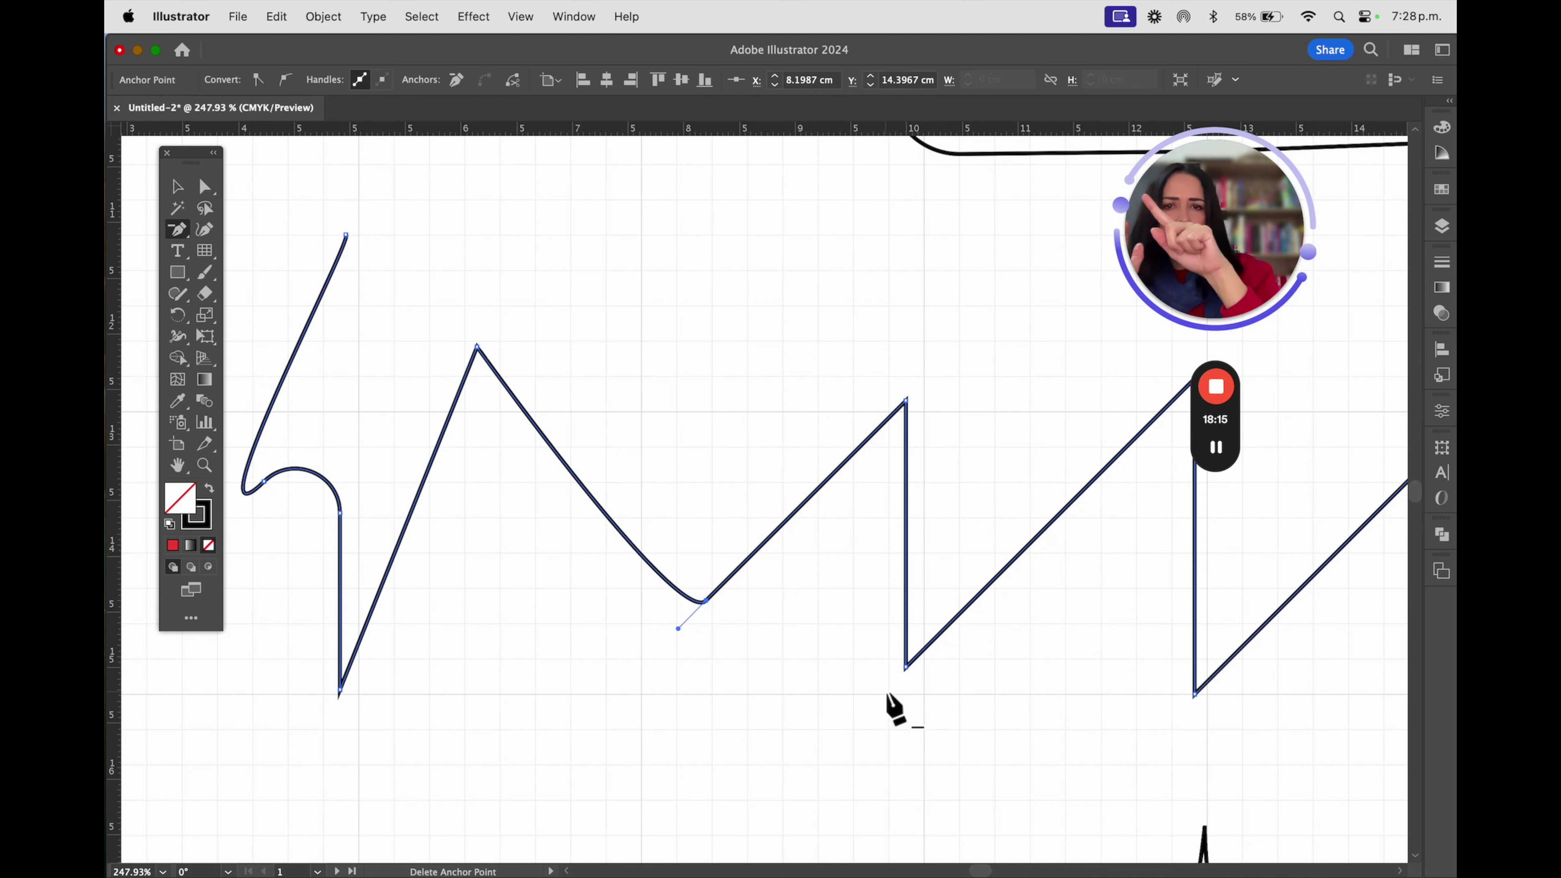
key(super+z)
Convert the anchor point at the start of the rounded valley to smooth, pulling its handles steeply to form an S-shaped wave
drag(178, 229, 270, 299)
click(629, 569)
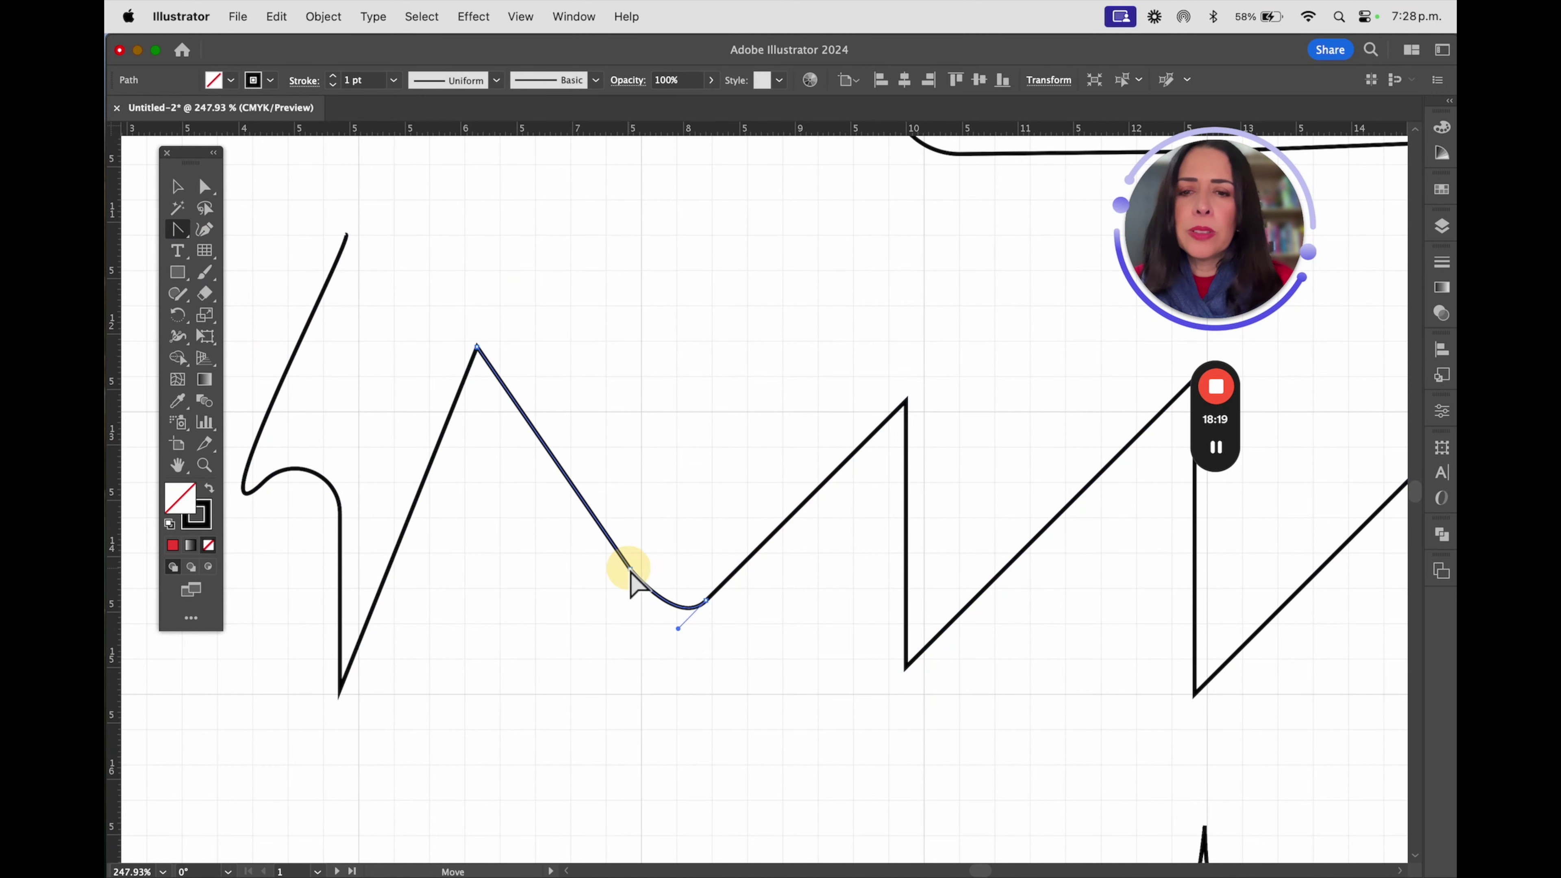
drag(629, 570, 677, 411)
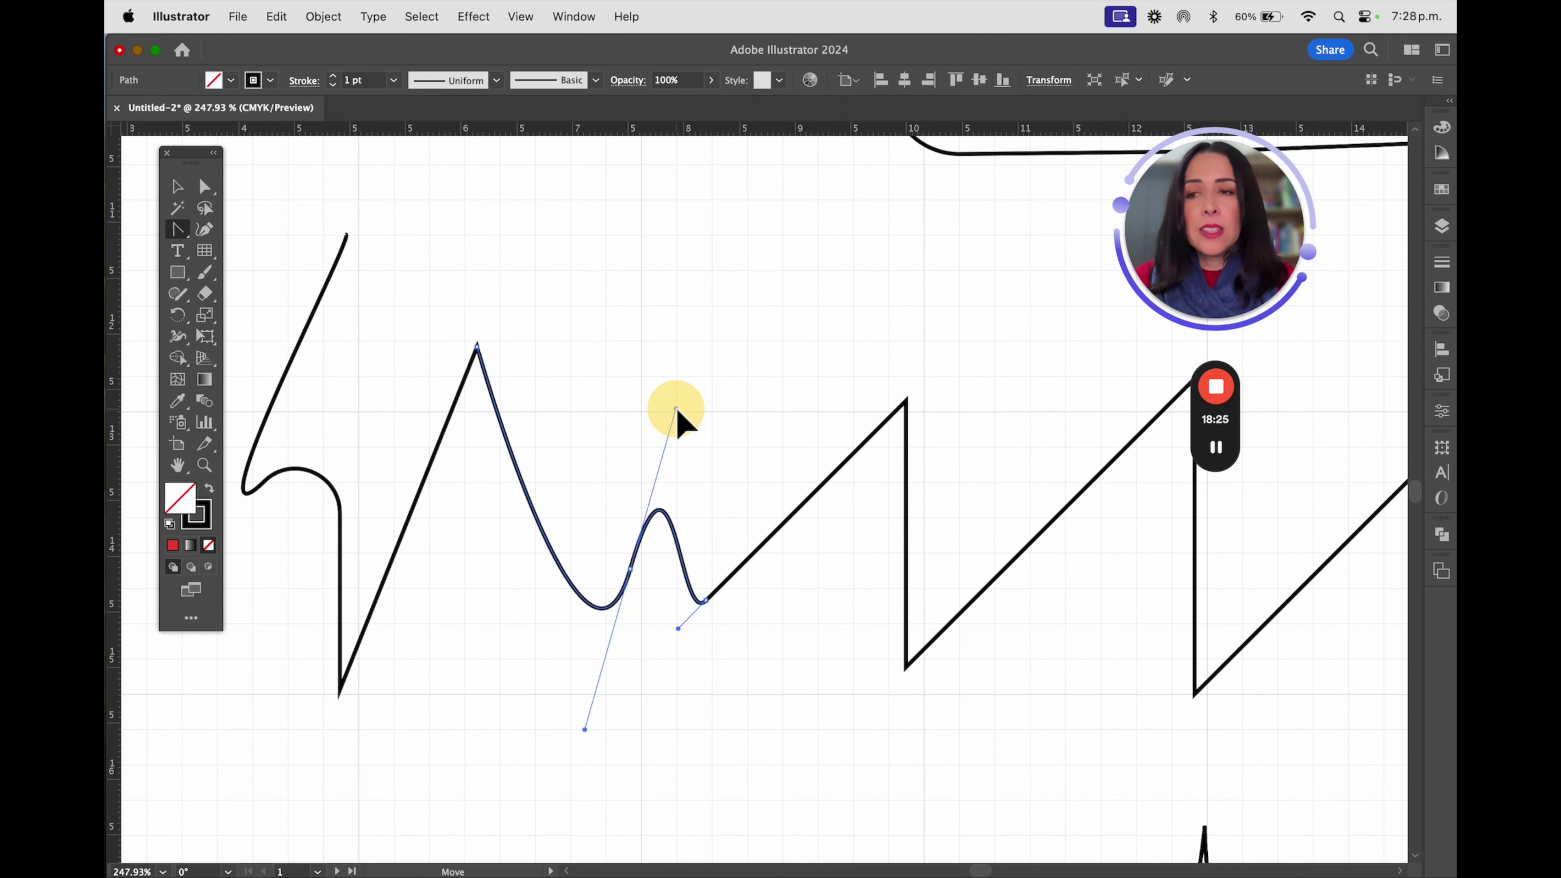
drag(676, 409, 676, 409)
Convert the sawtooth peak at about X 10 cm, Y 12.6 cm to a smooth curve and back to a sharp corner
drag(178, 231, 182, 246)
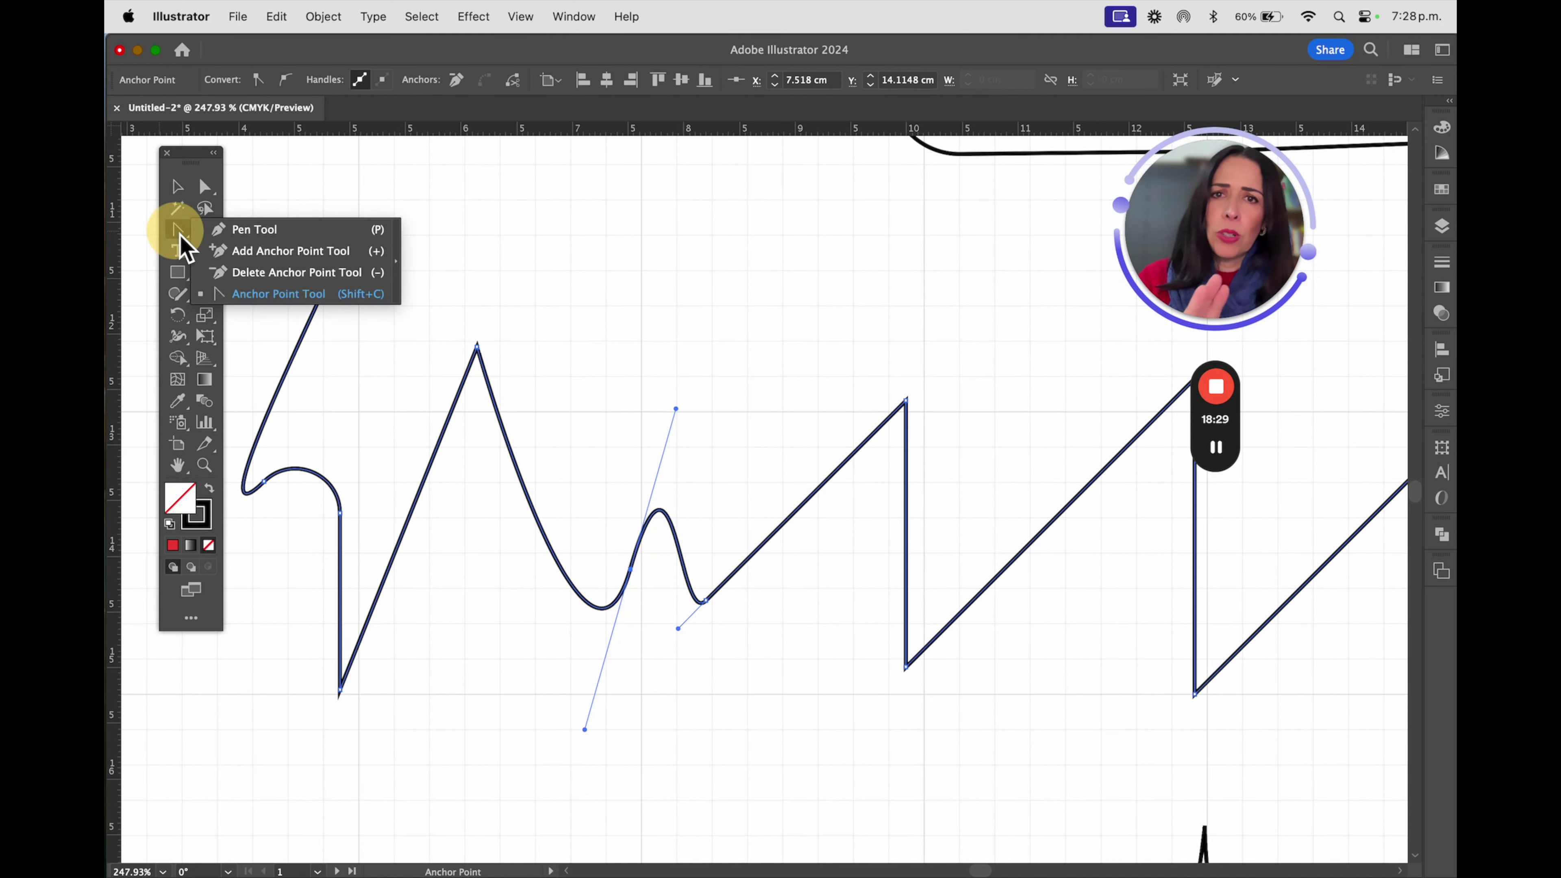
drag(183, 246, 183, 246)
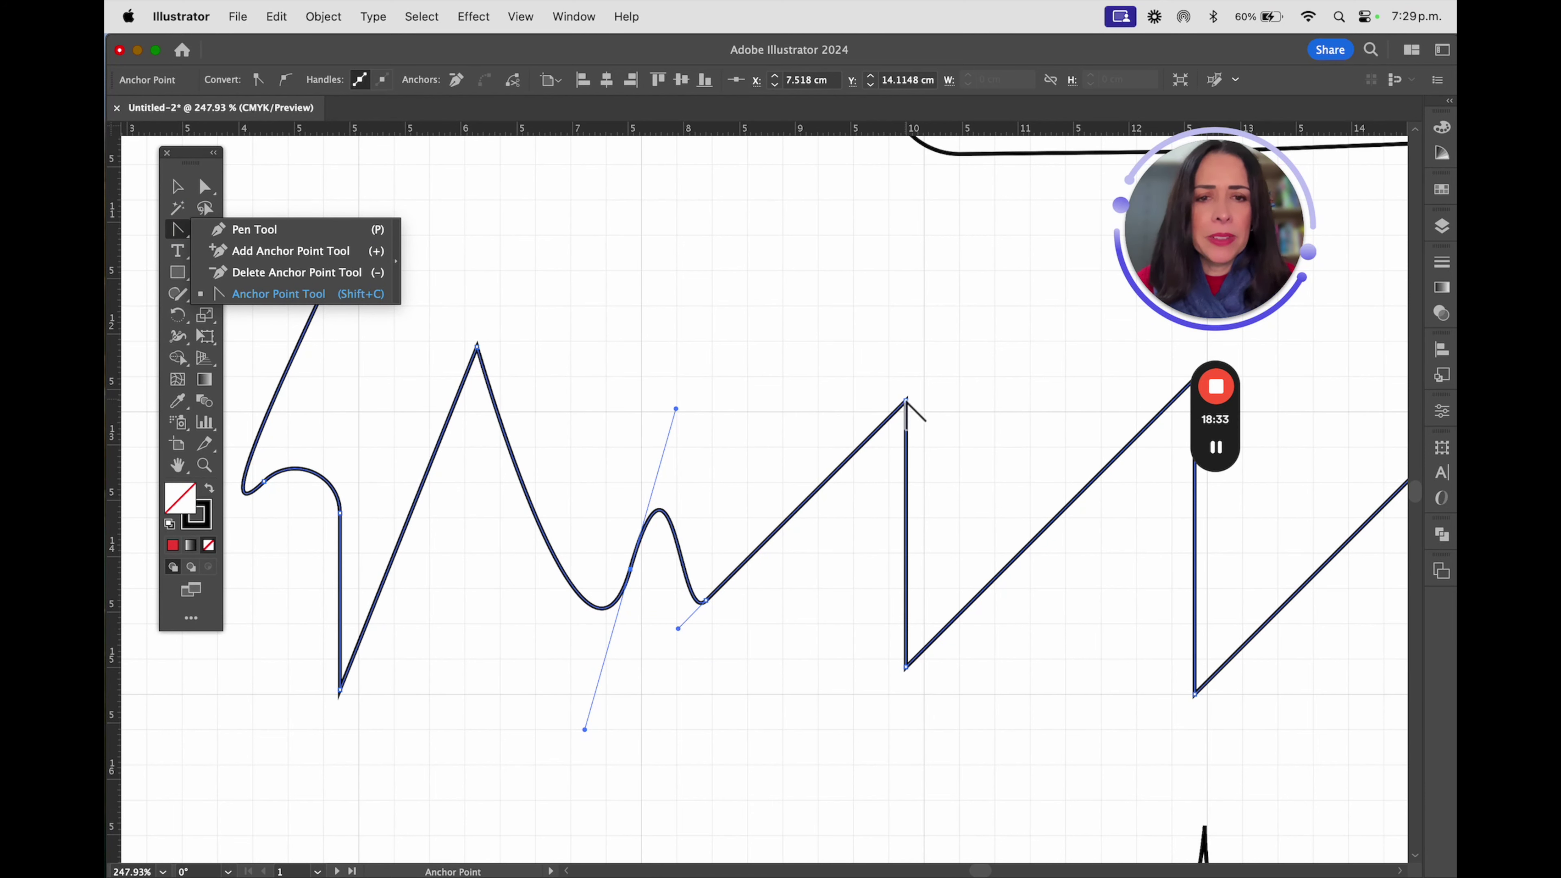
drag(905, 401, 1022, 425)
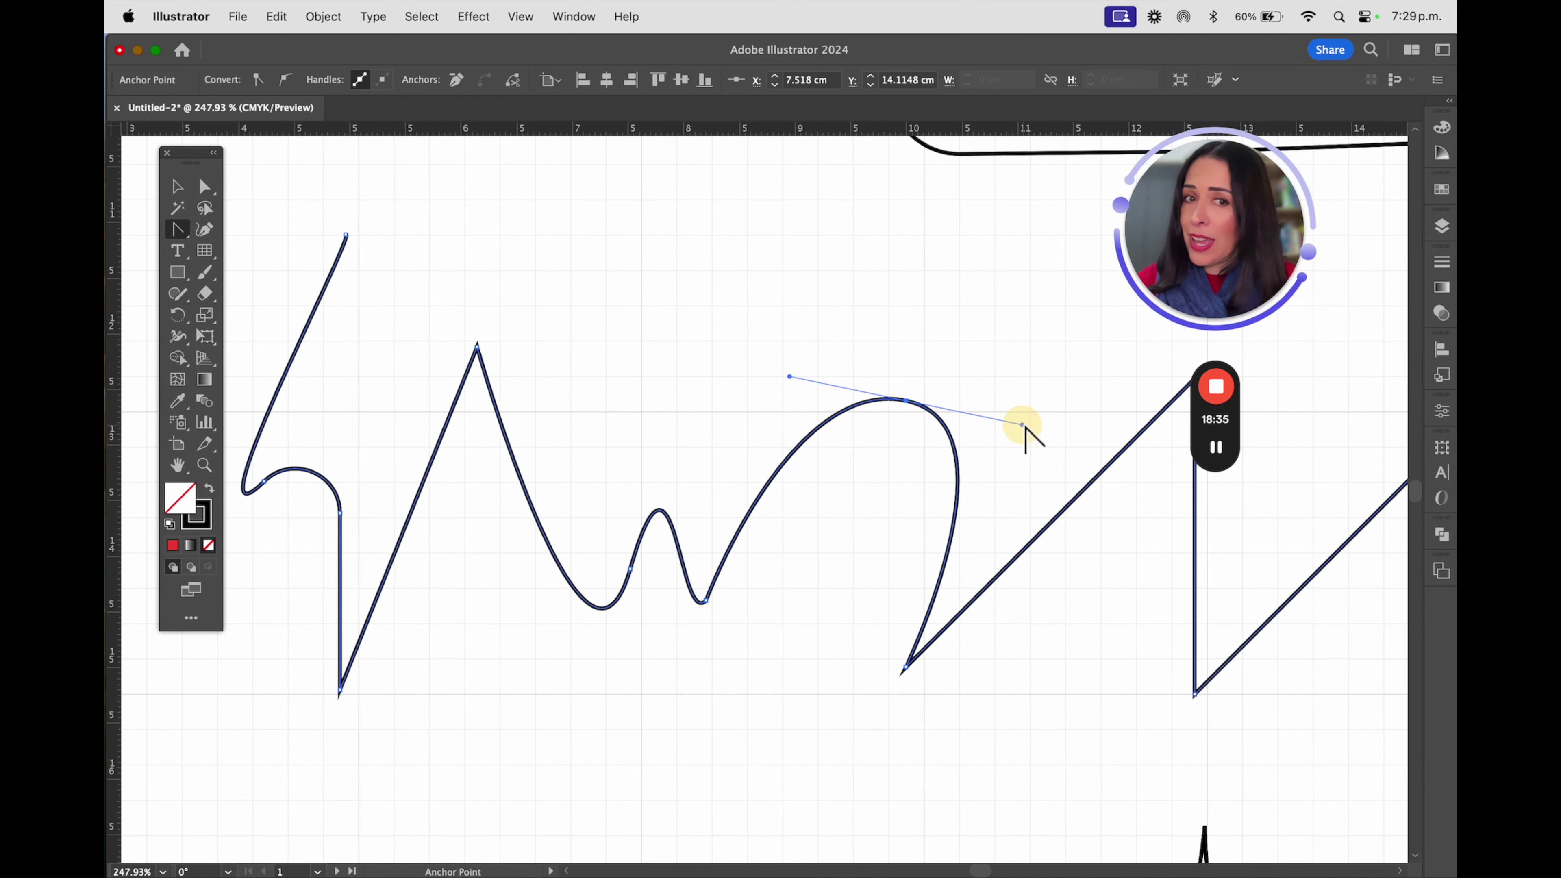
click(907, 401)
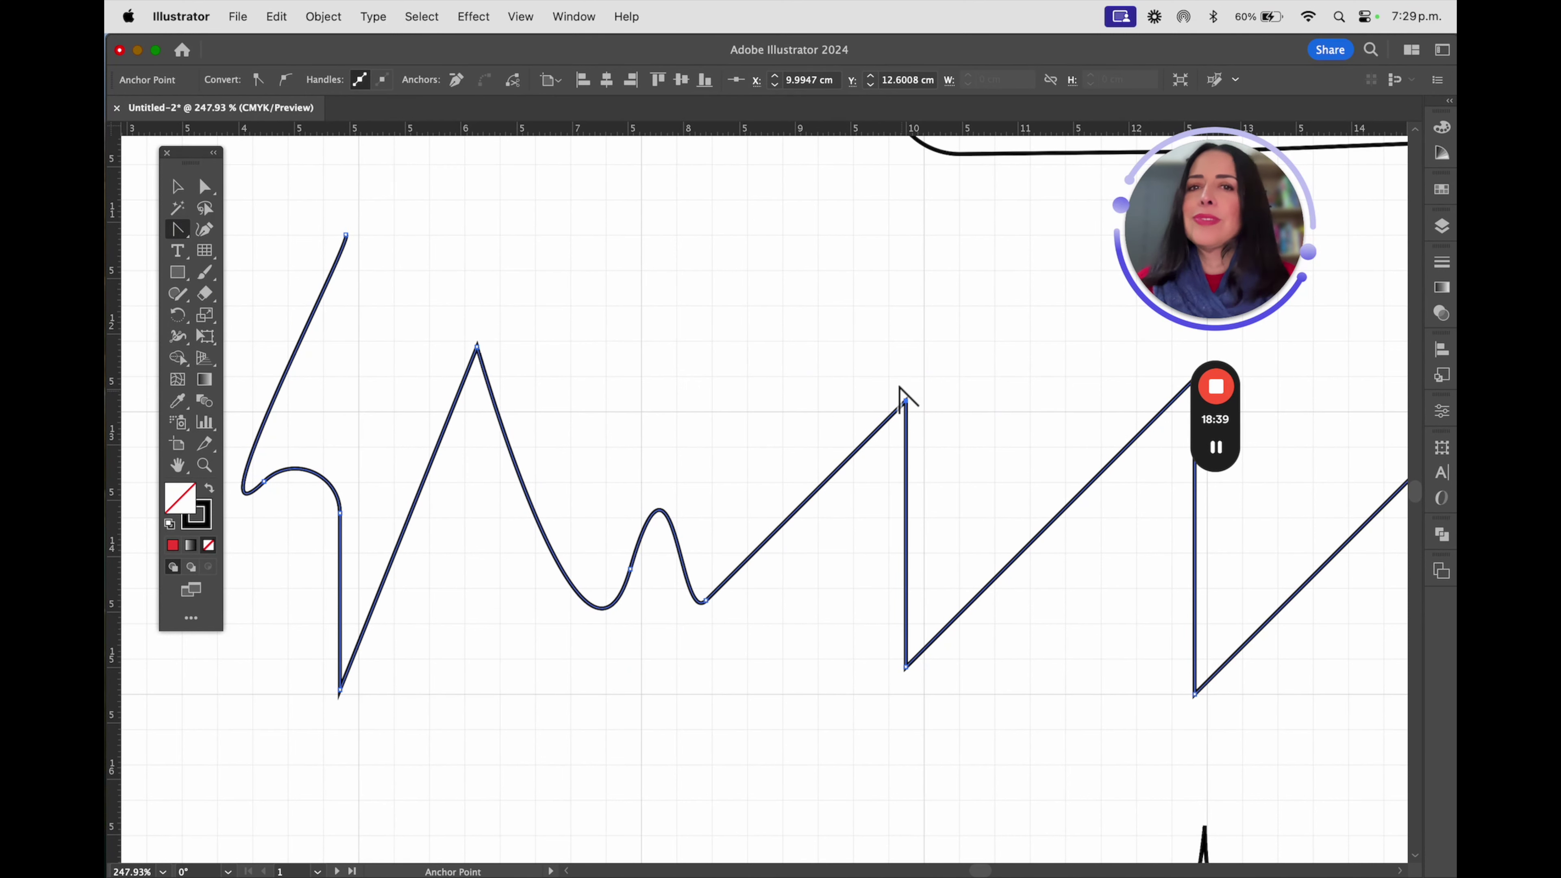
drag(655, 259, 260, 288)
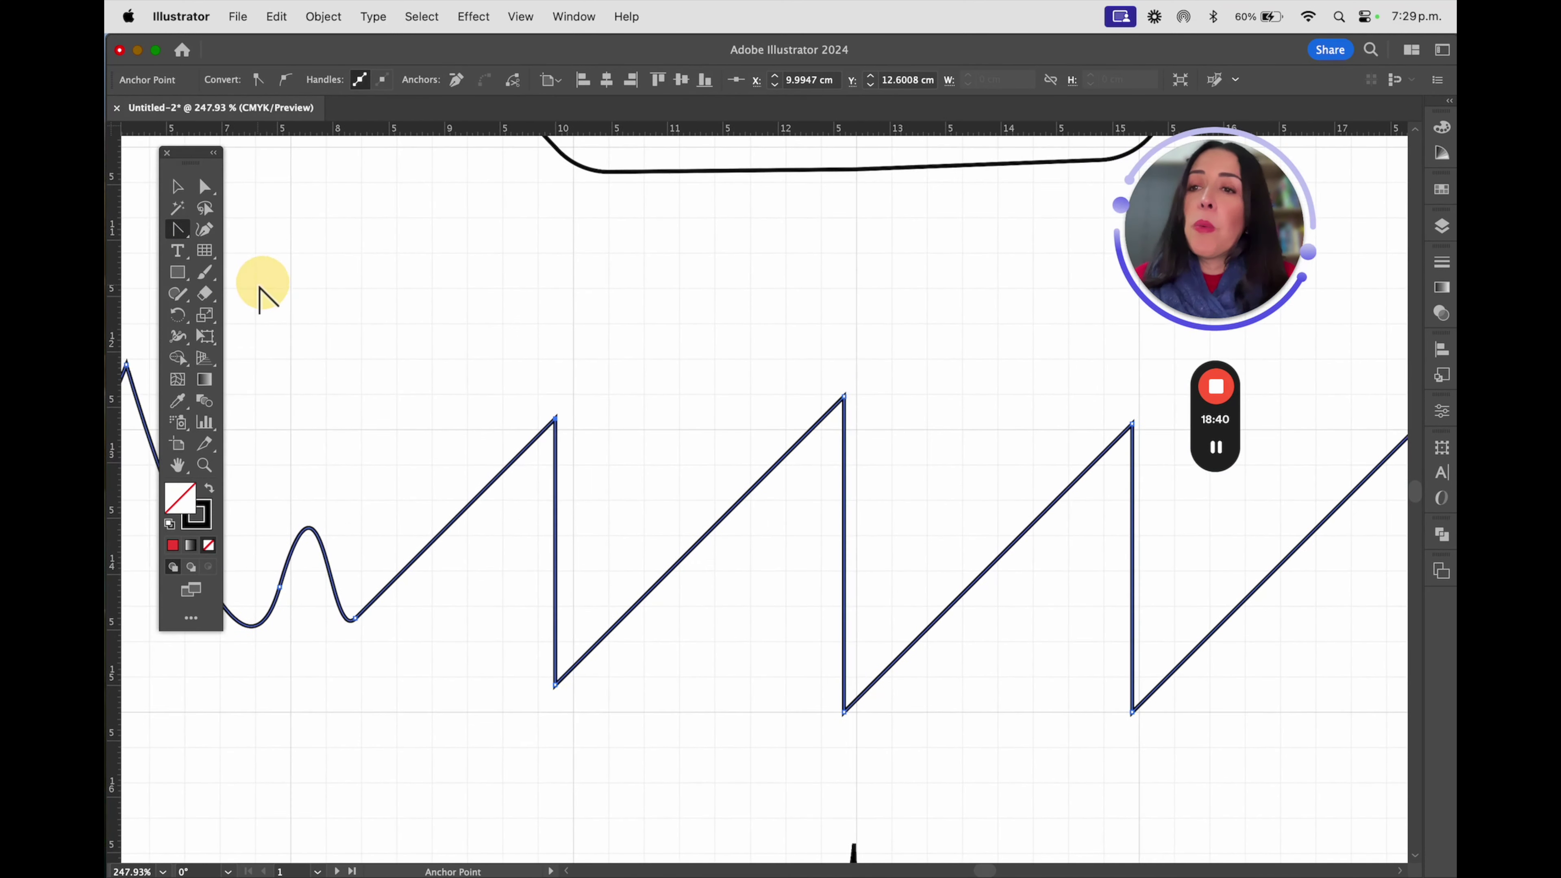
click(177, 229)
click(255, 230)
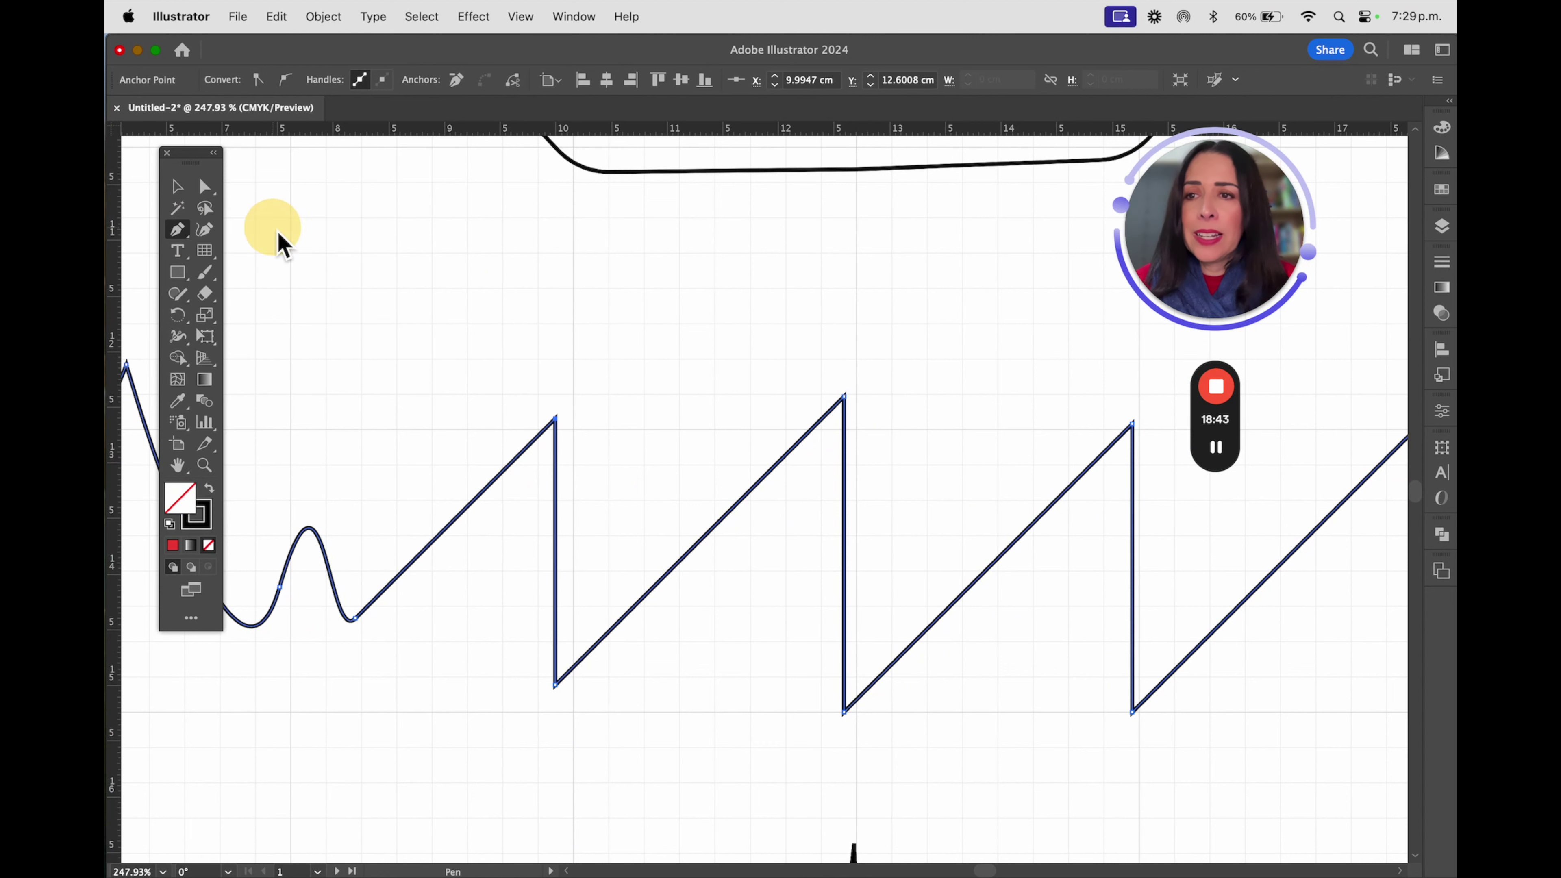
click(178, 230)
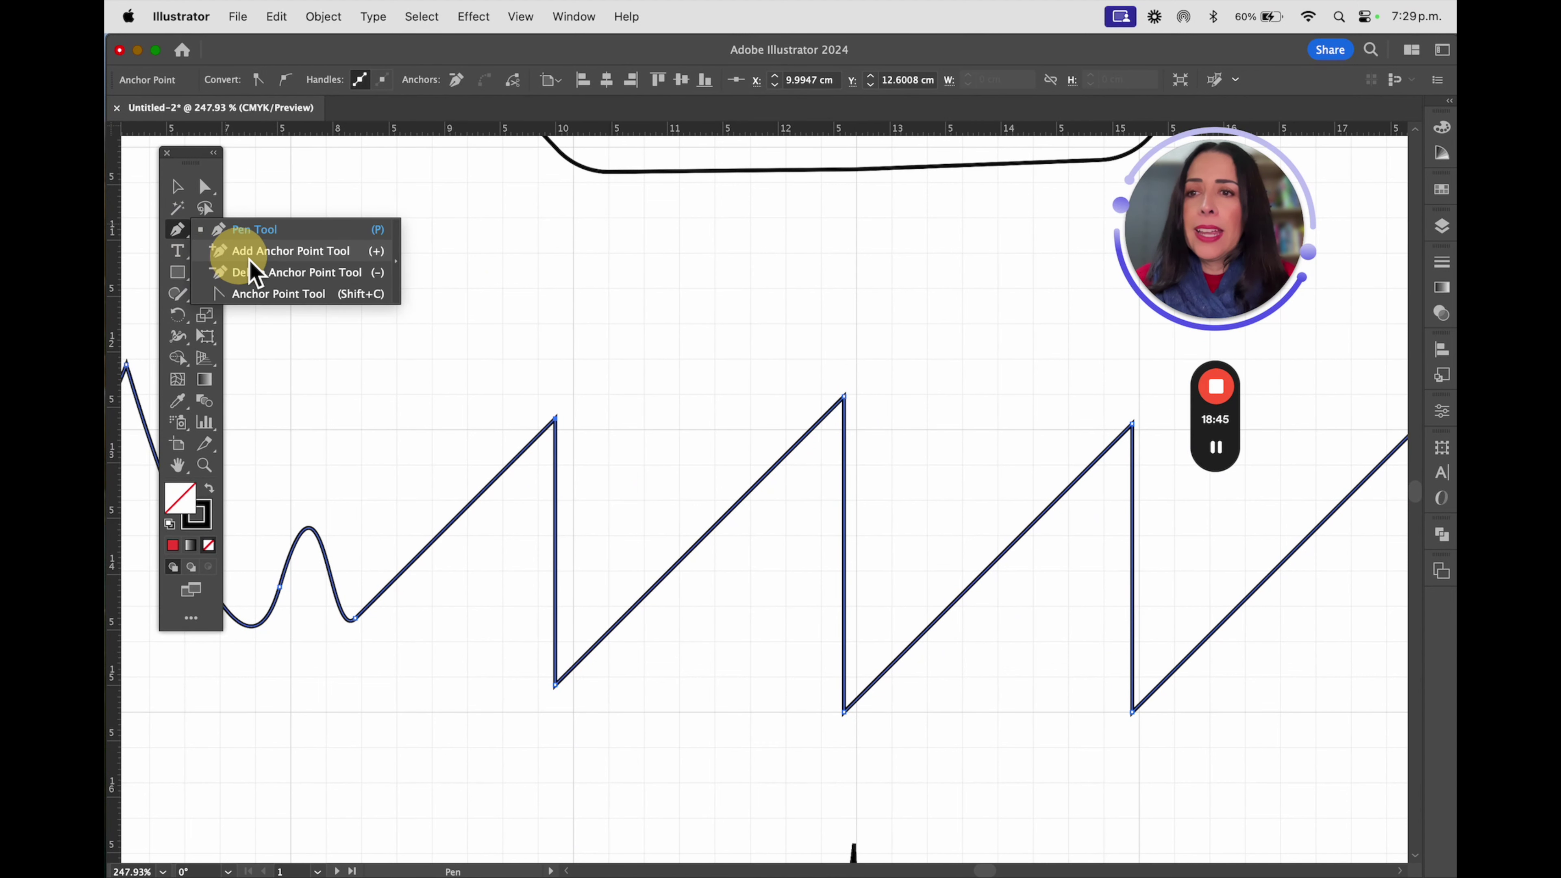
click(318, 272)
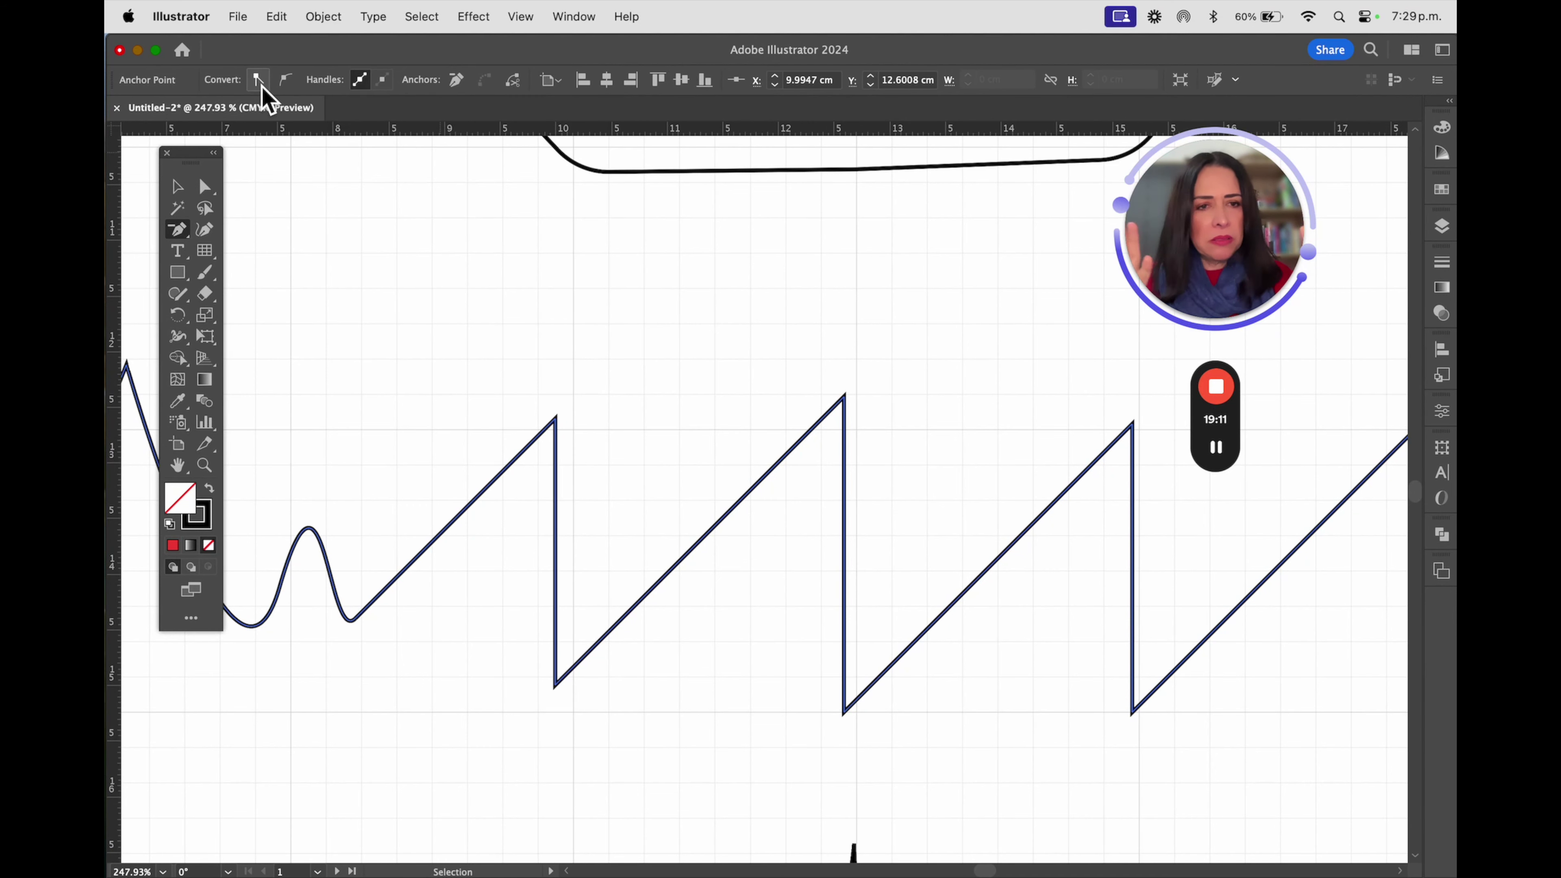
Select the row of curved, pointed peaks below the sawtooth row
key(space)
drag(687, 443, 397, 259)
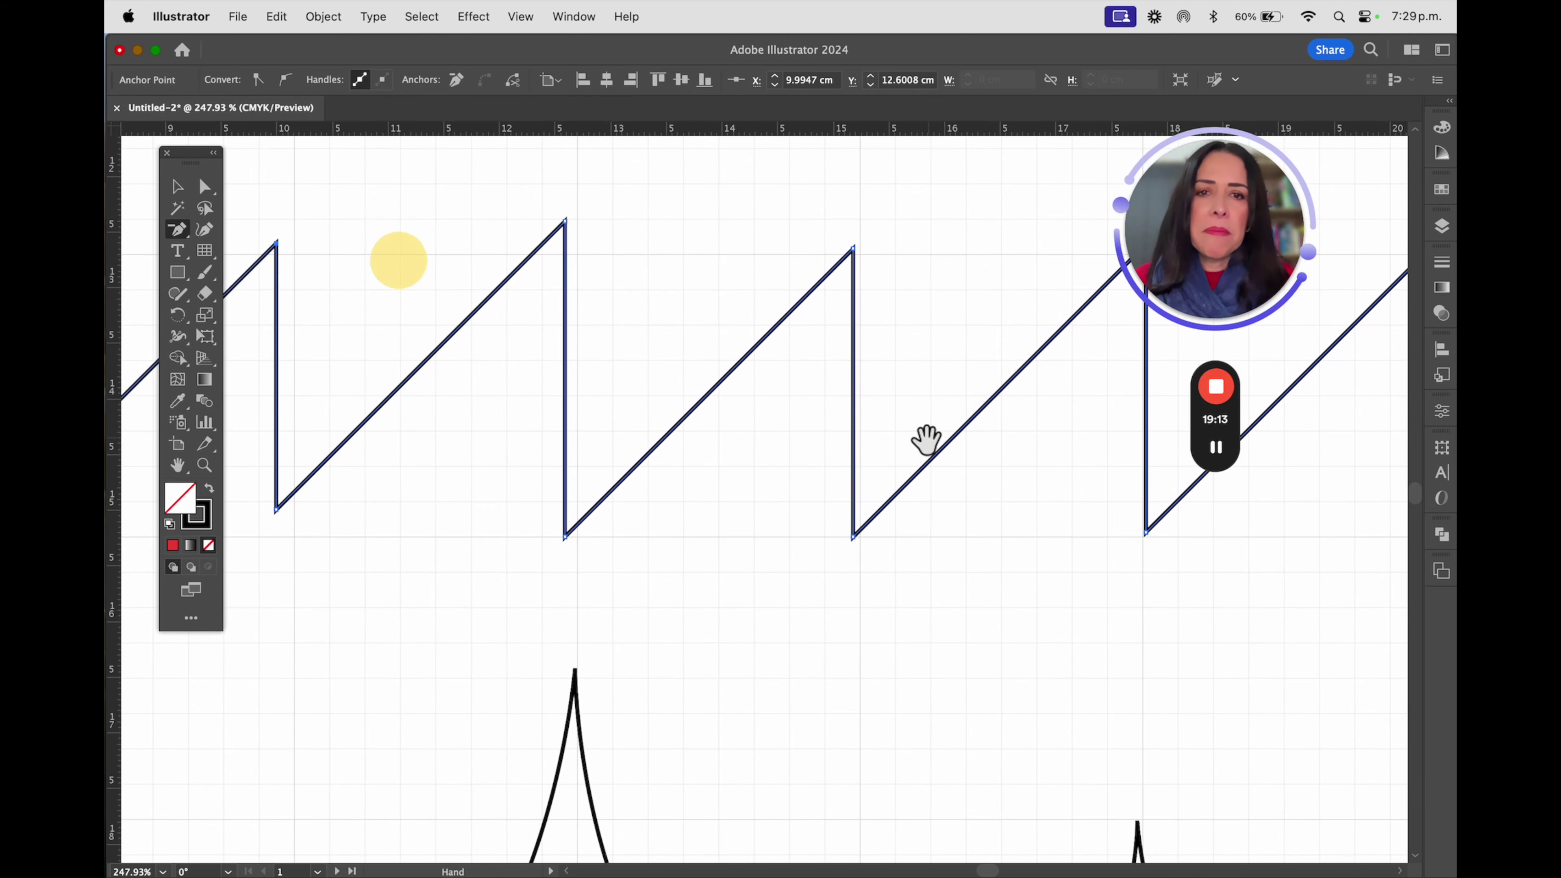
drag(868, 526, 711, 205)
drag(798, 467, 805, 380)
click(177, 186)
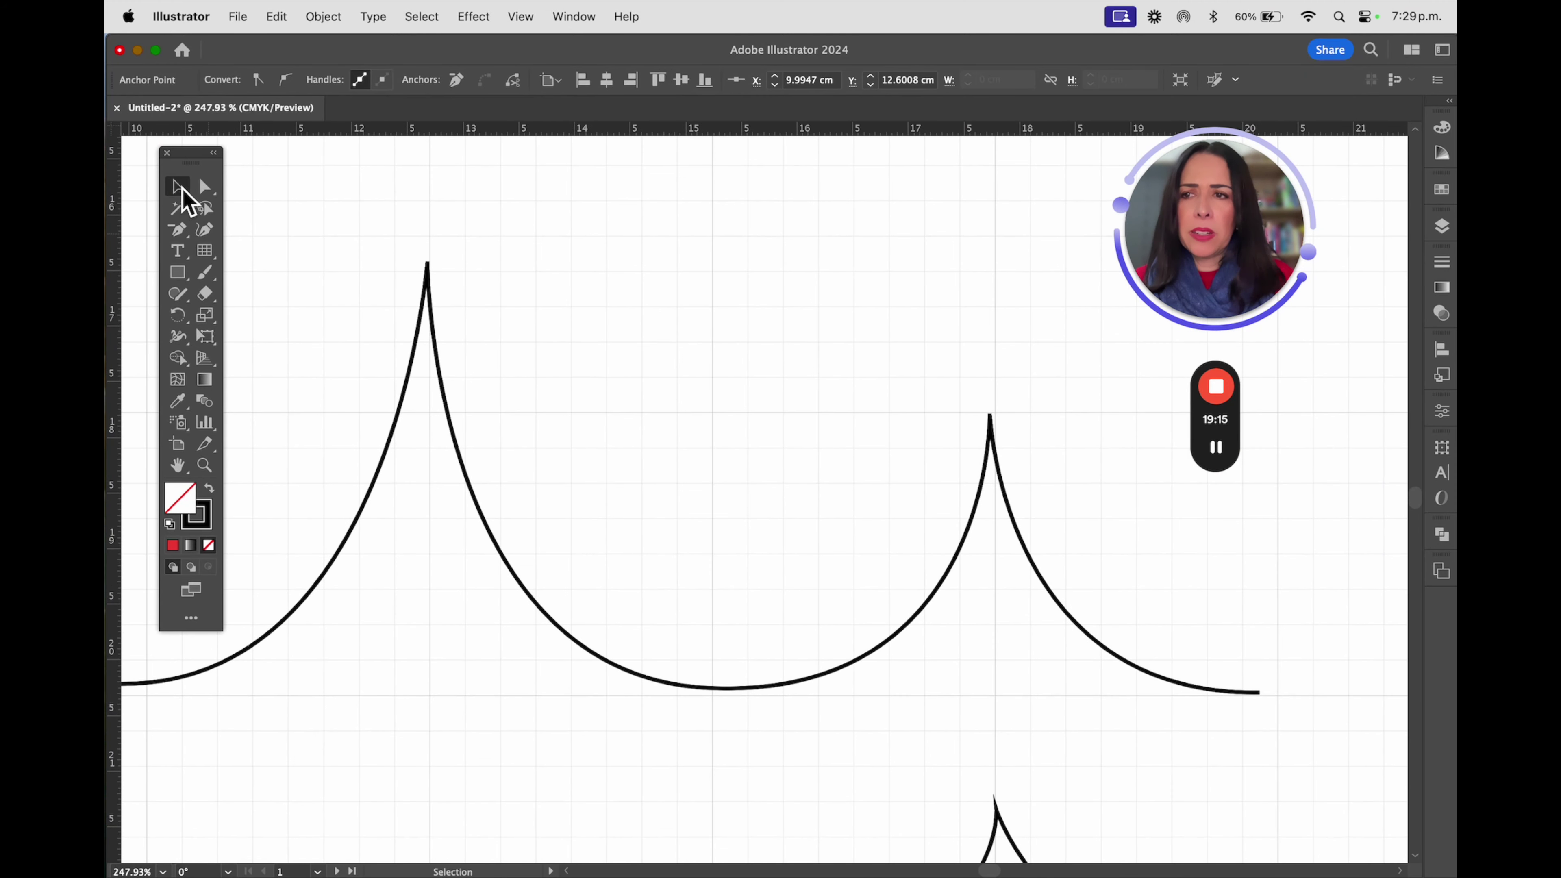
click(436, 360)
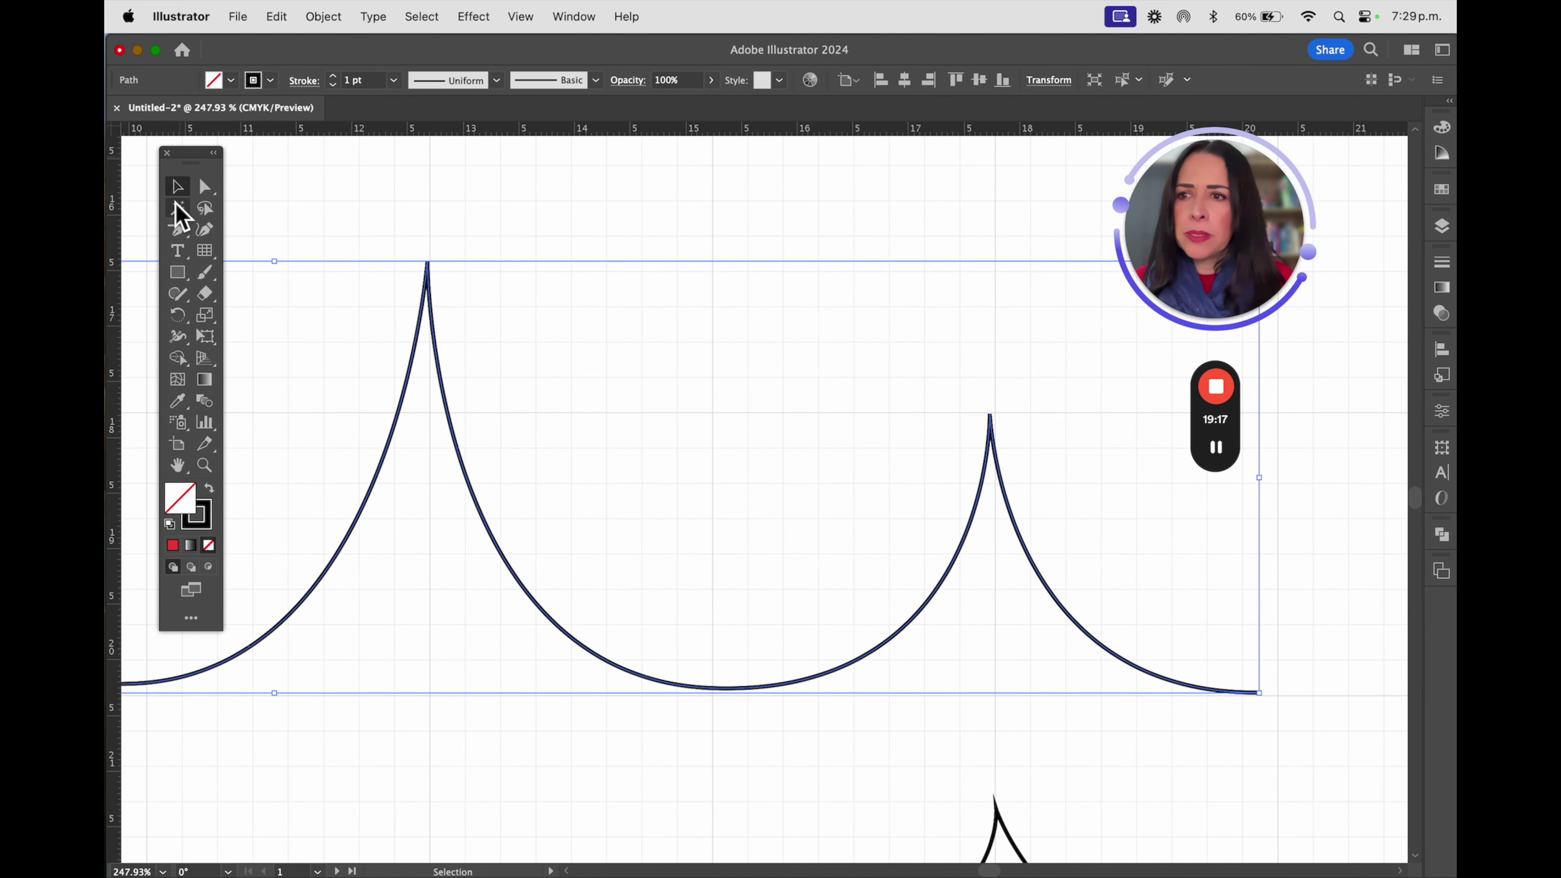
click(182, 229)
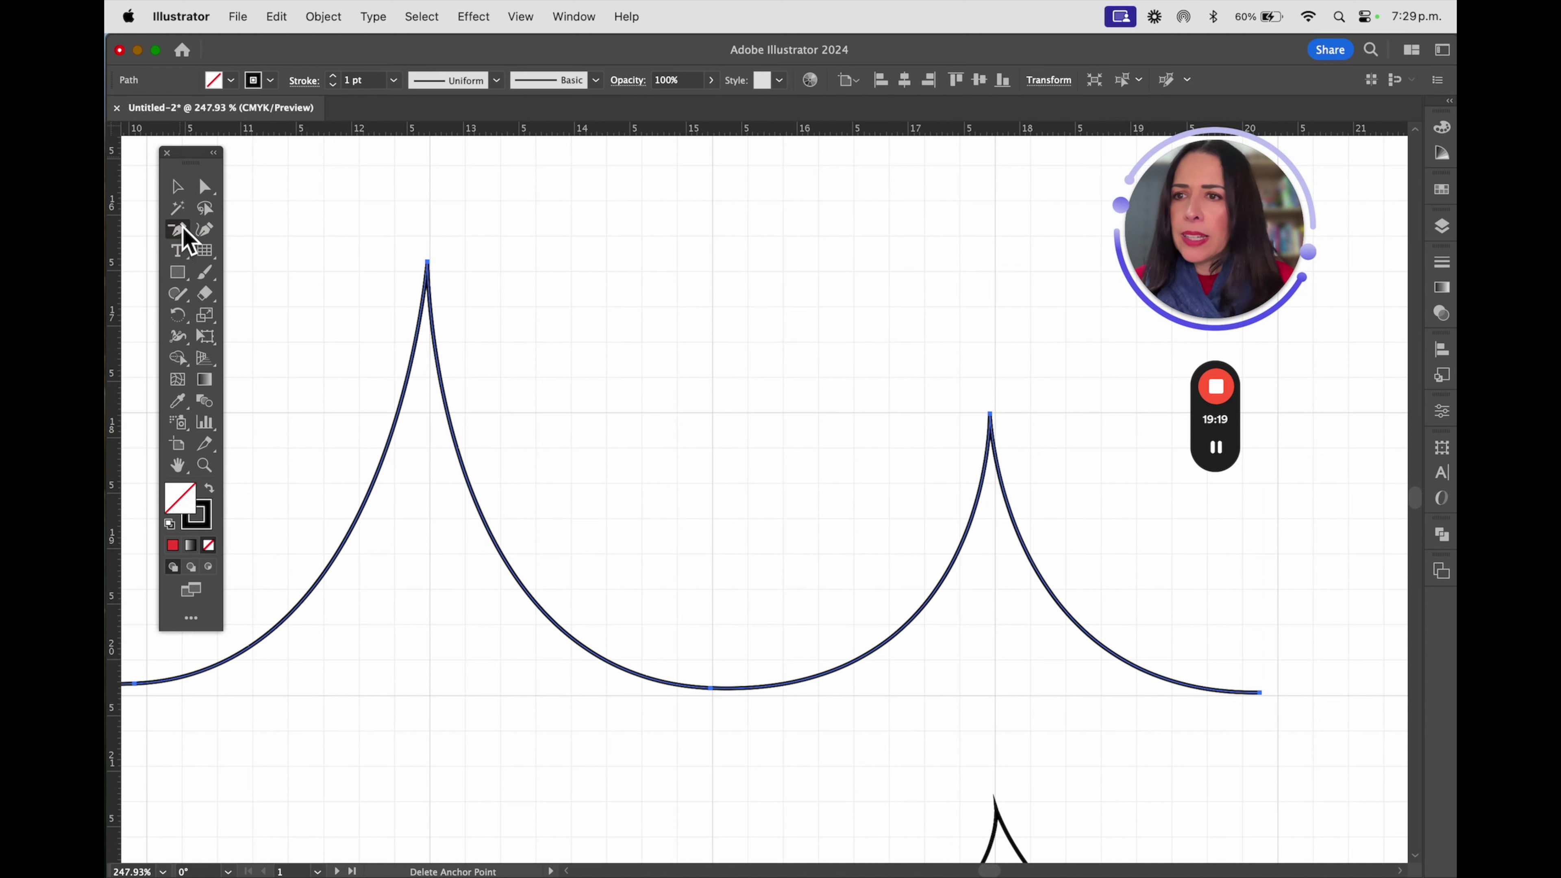
click(182, 229)
click(216, 226)
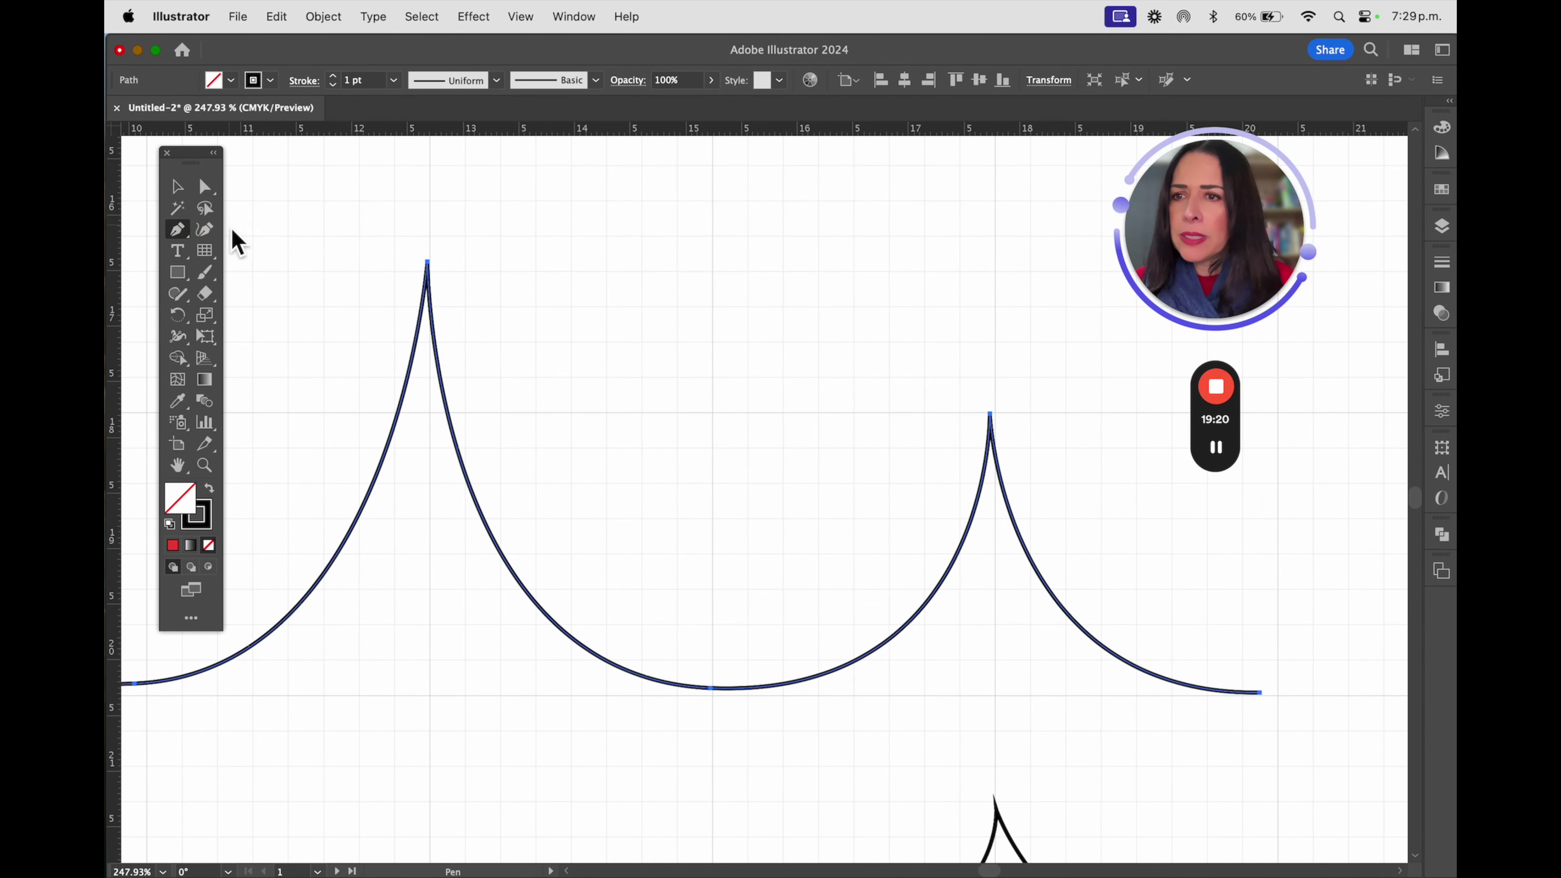
click(180, 187)
click(204, 187)
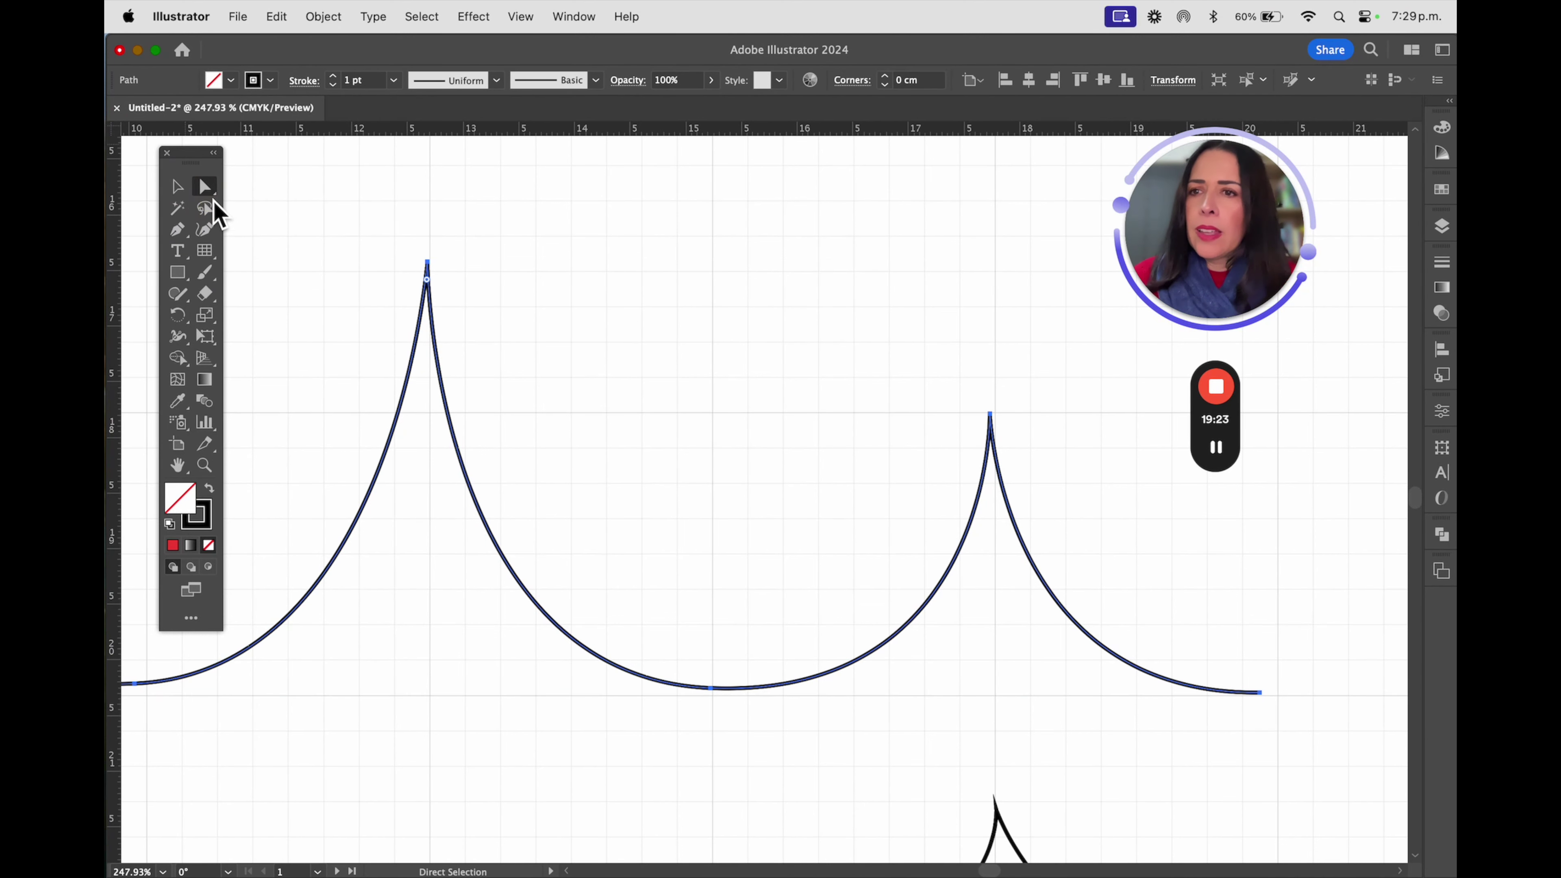
click(178, 230)
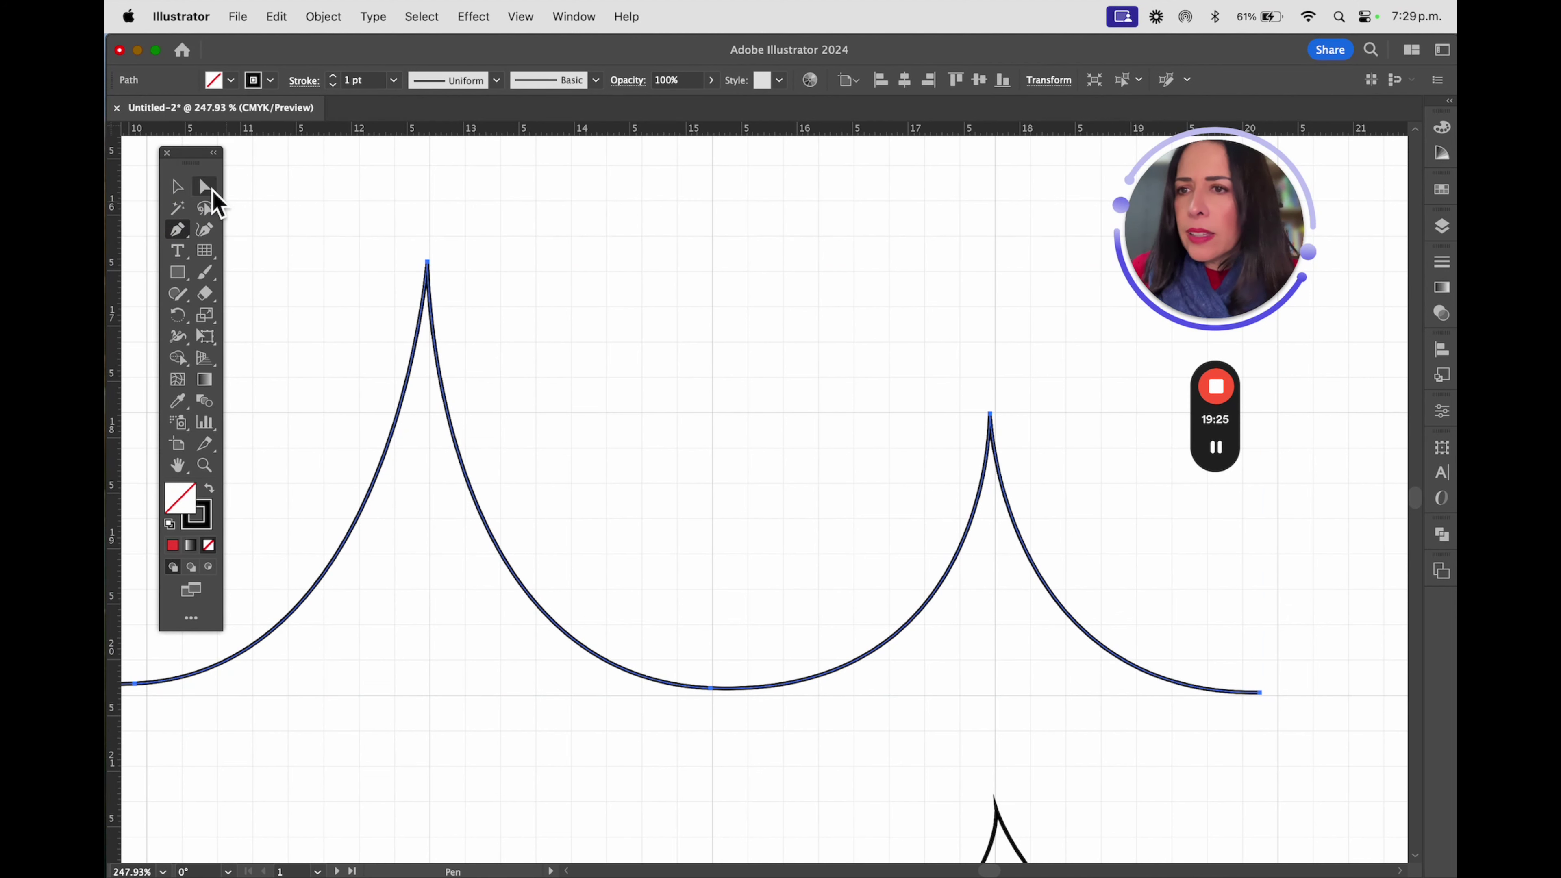
Convert the valley anchor point between the two curved peaks to a corner using Direct Selection
click(205, 187)
click(428, 263)
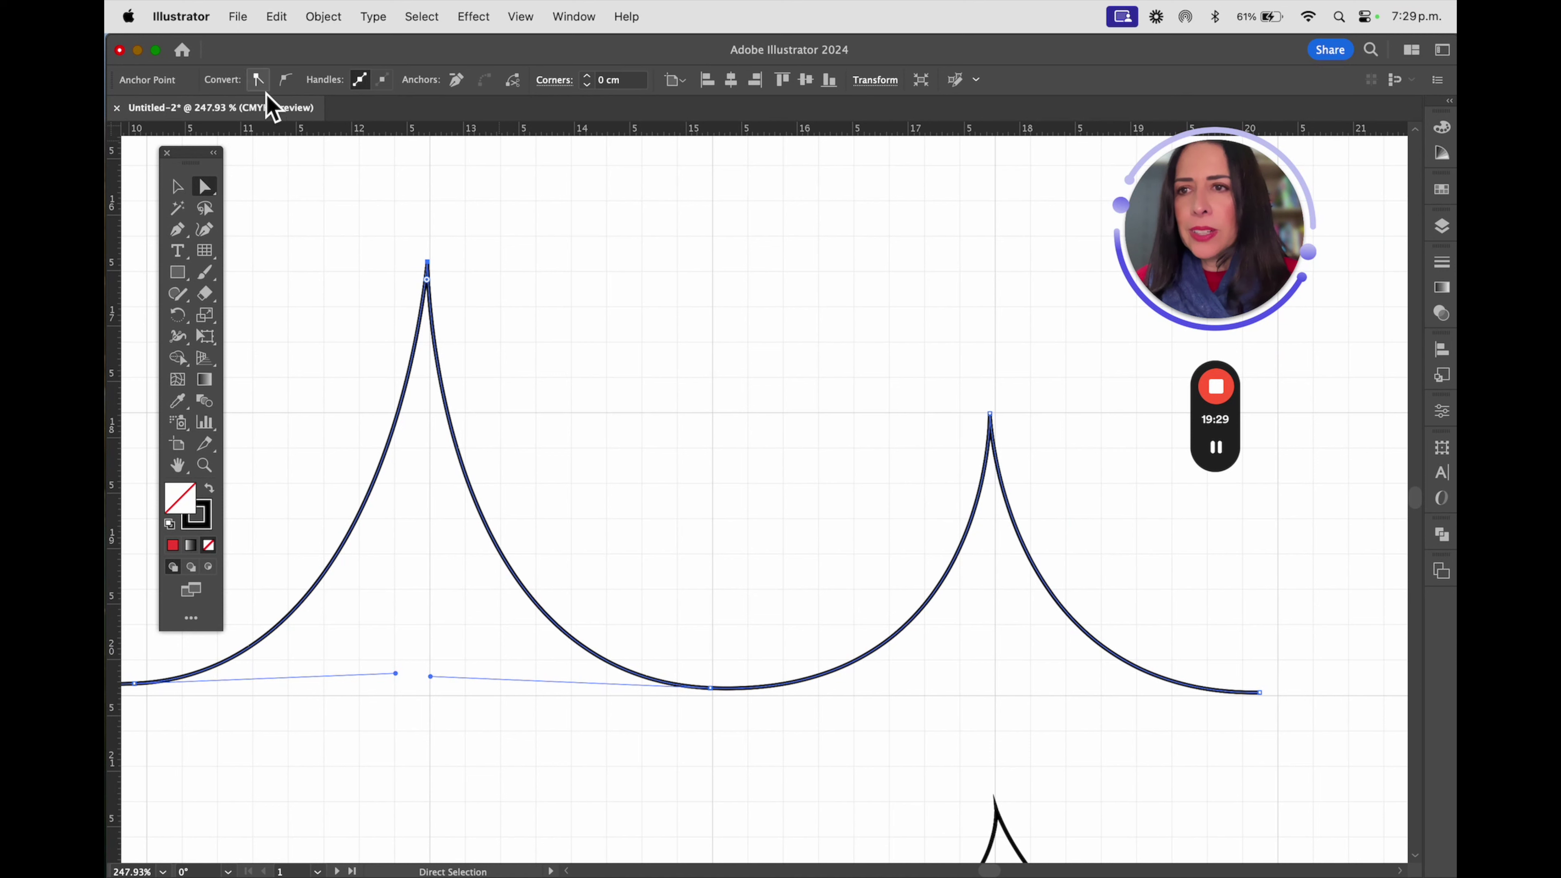
click(426, 263)
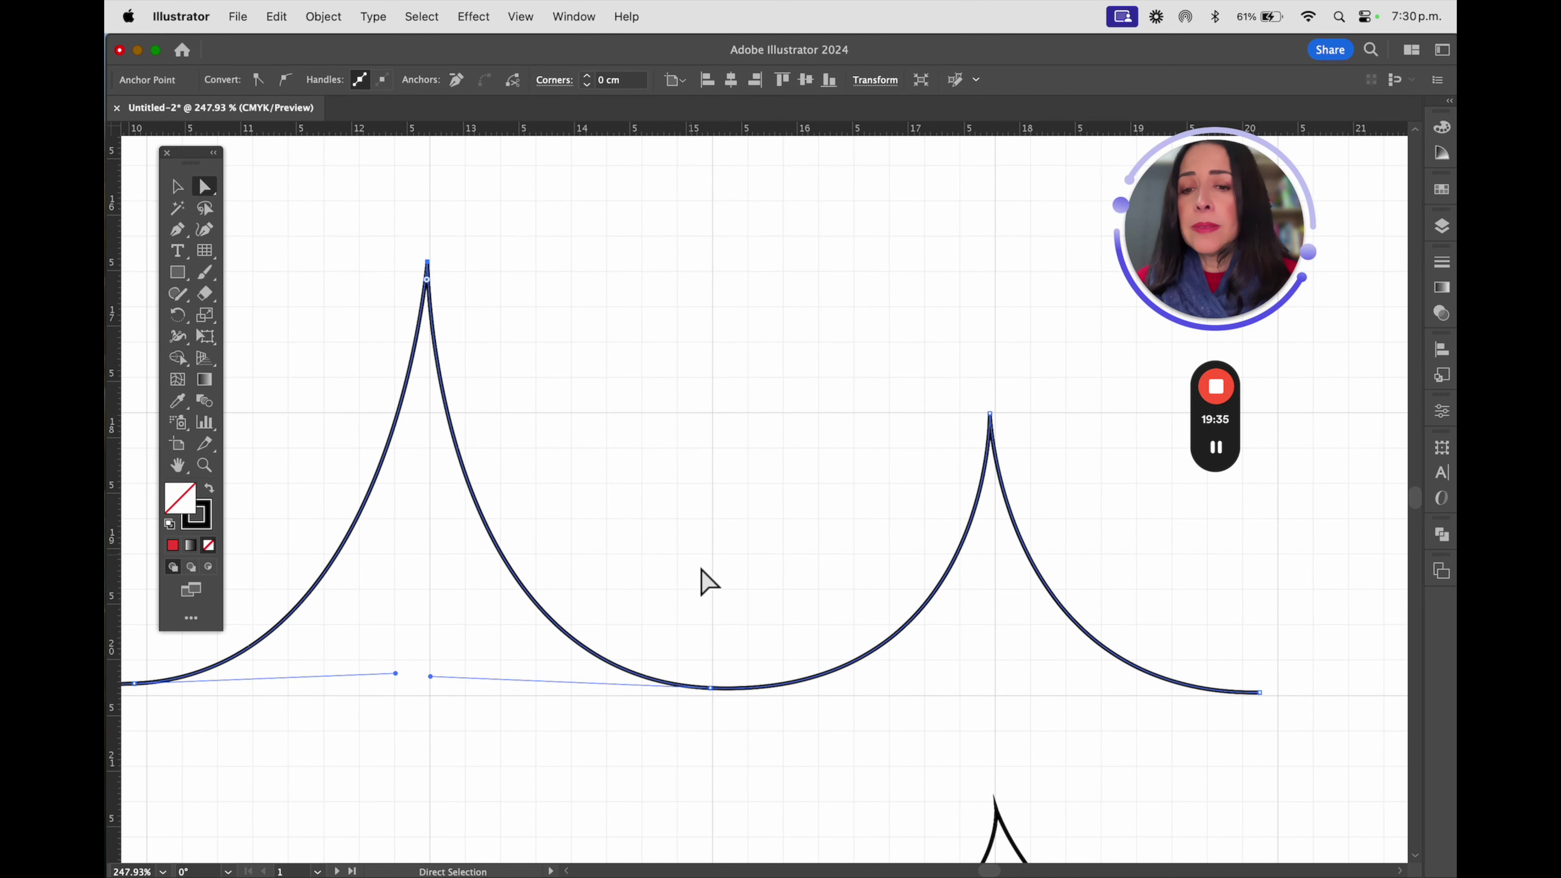
click(713, 689)
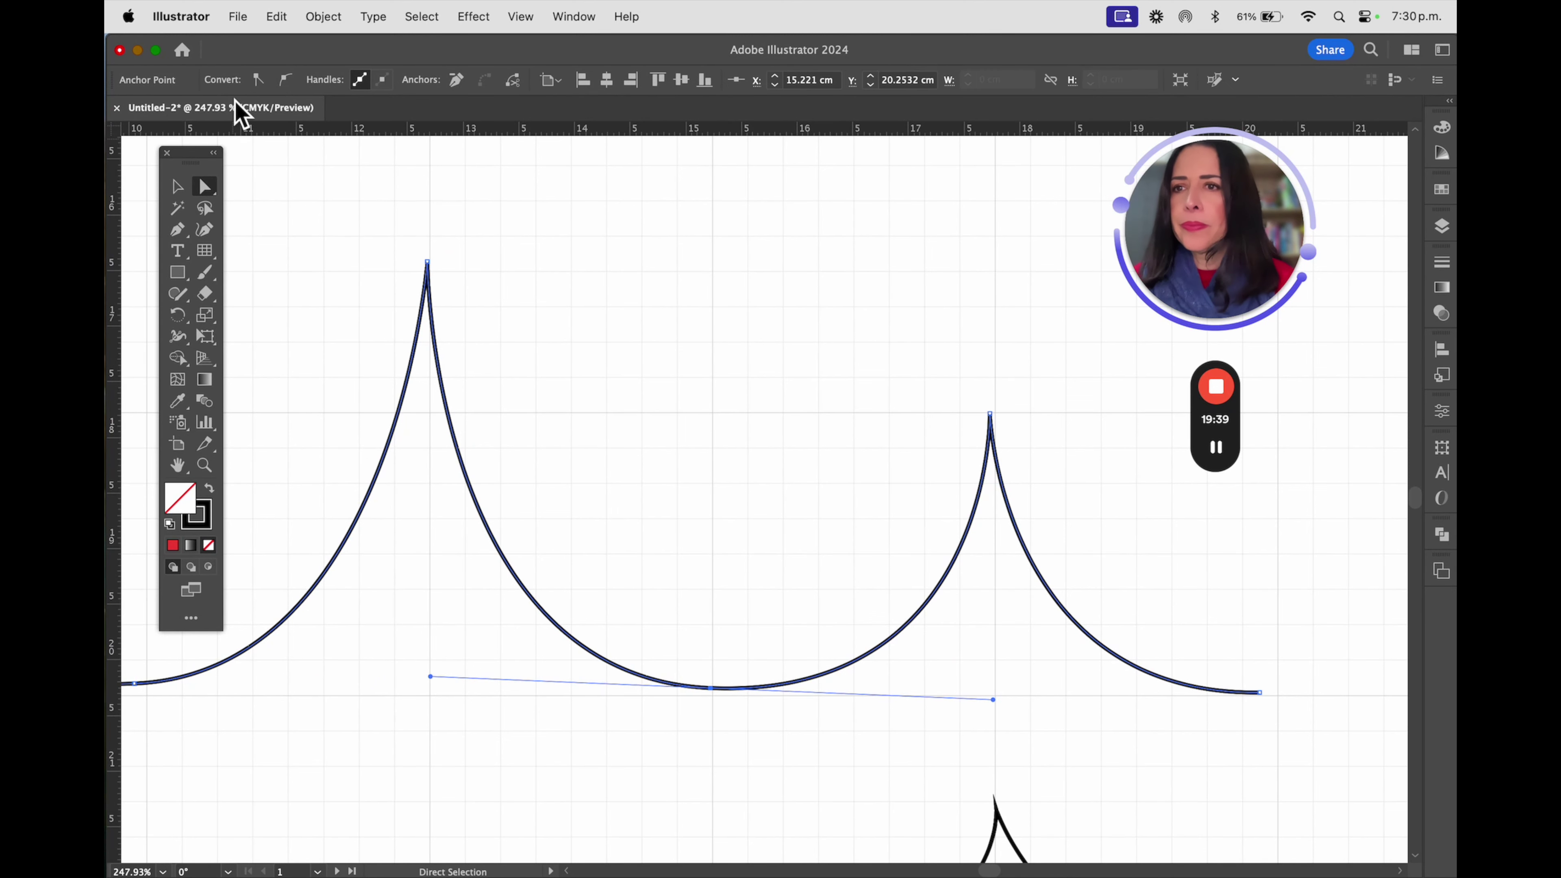
click(258, 80)
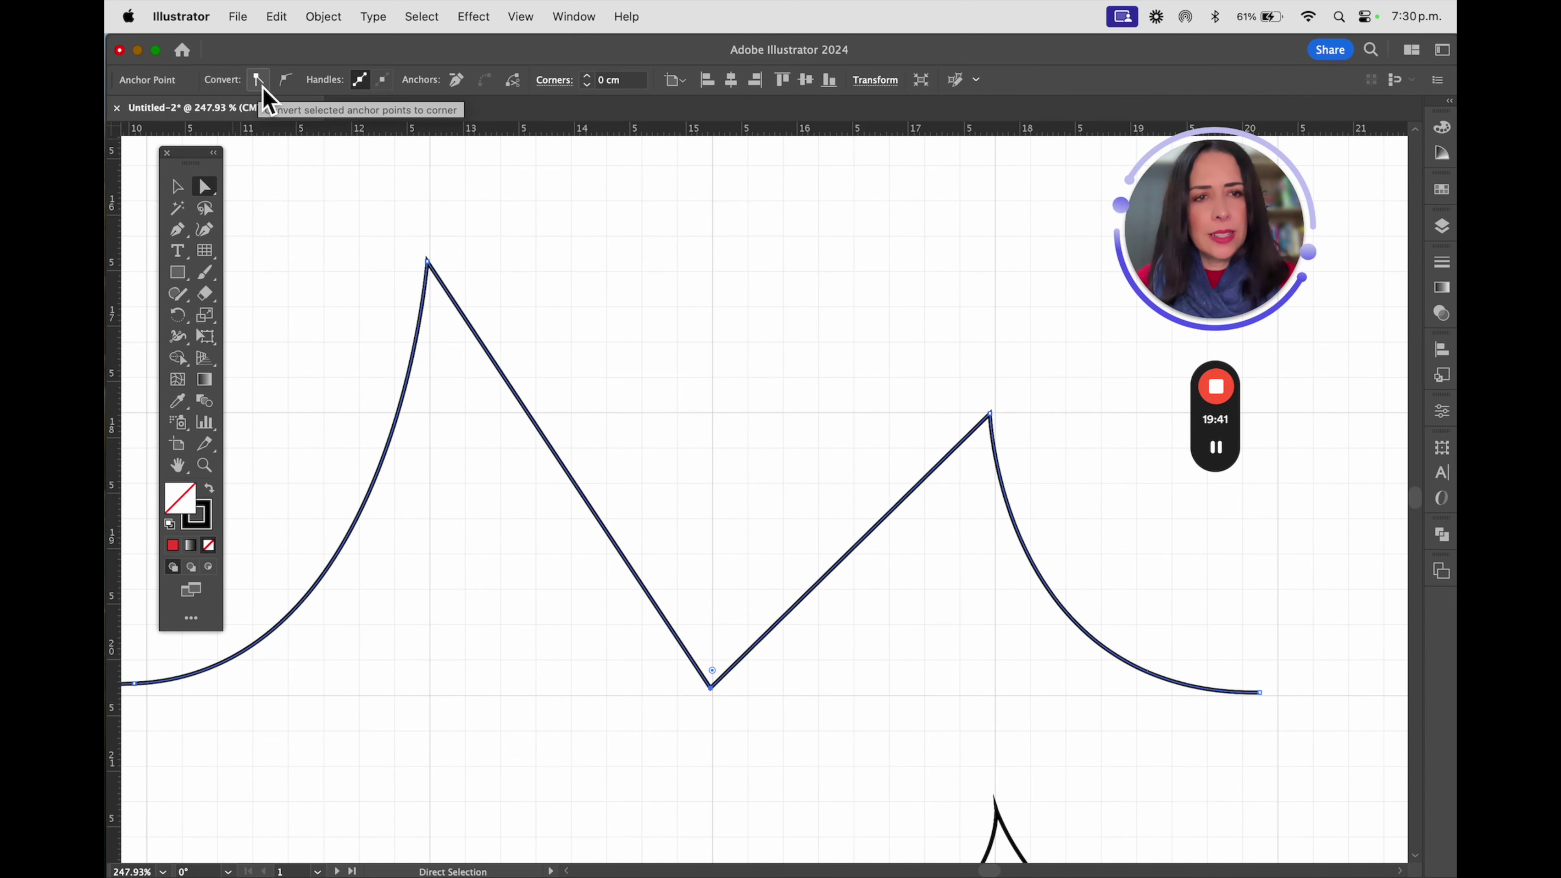
Switch the valley anchor point repeatedly between smooth and corner, leaving it smooth
drag(177, 229, 272, 294)
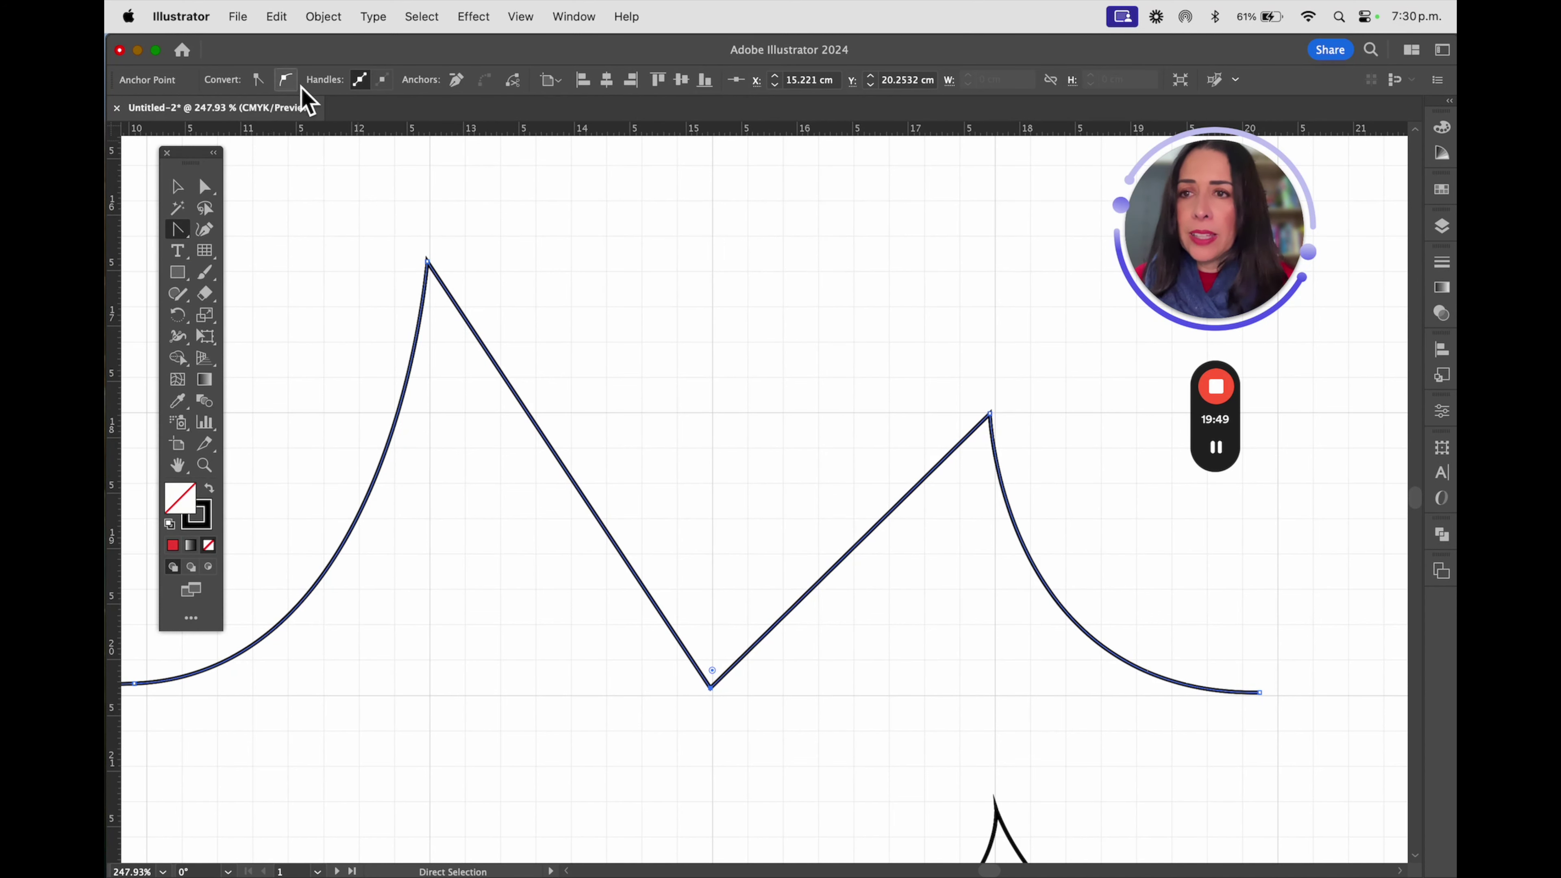
click(286, 83)
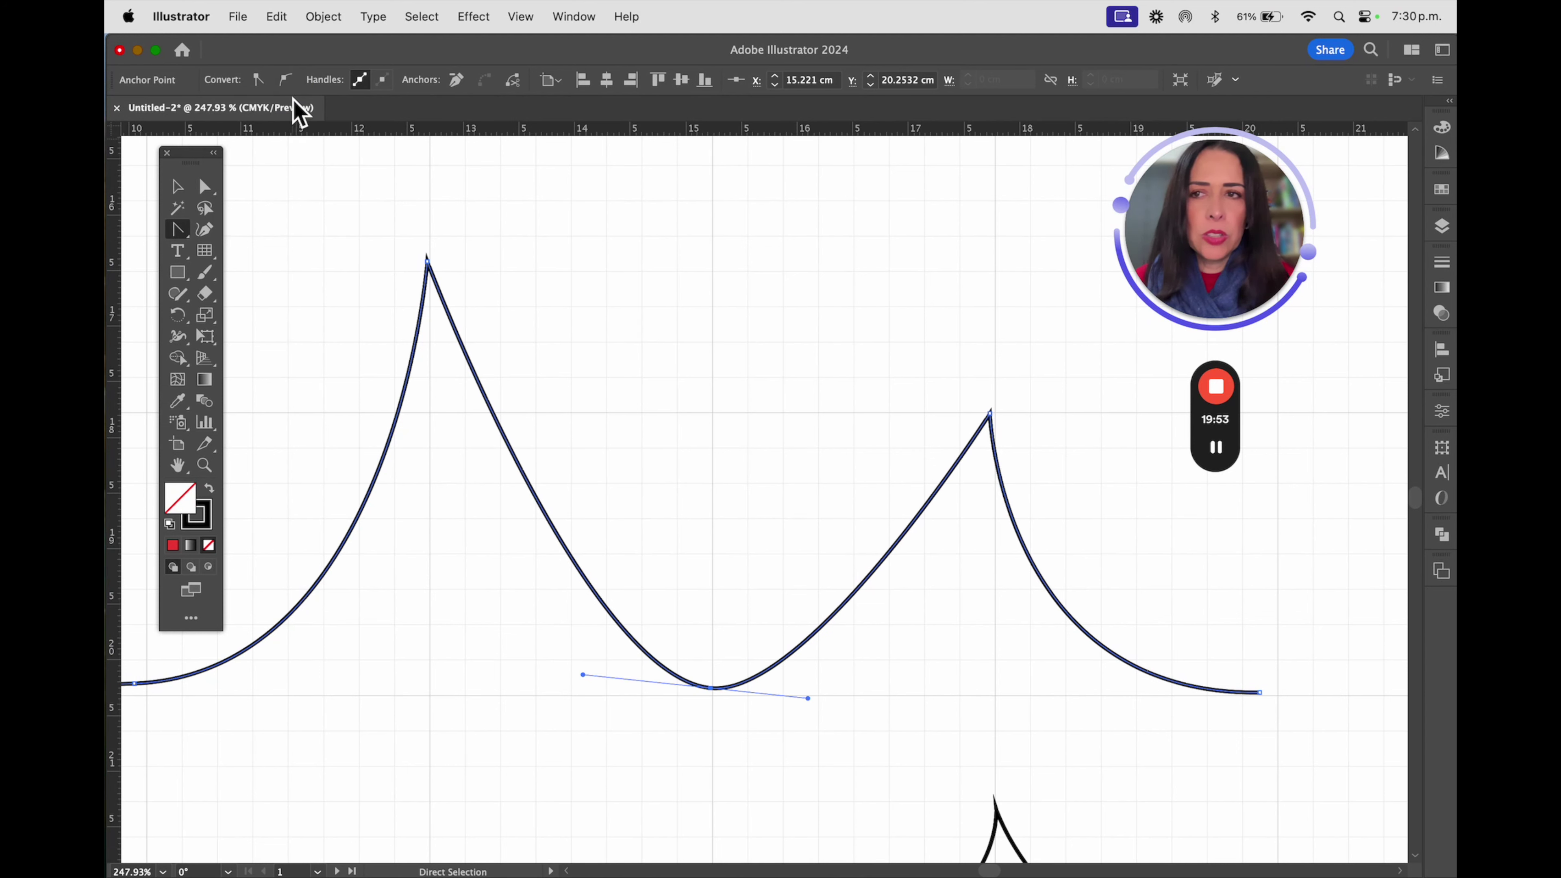
click(258, 80)
click(286, 82)
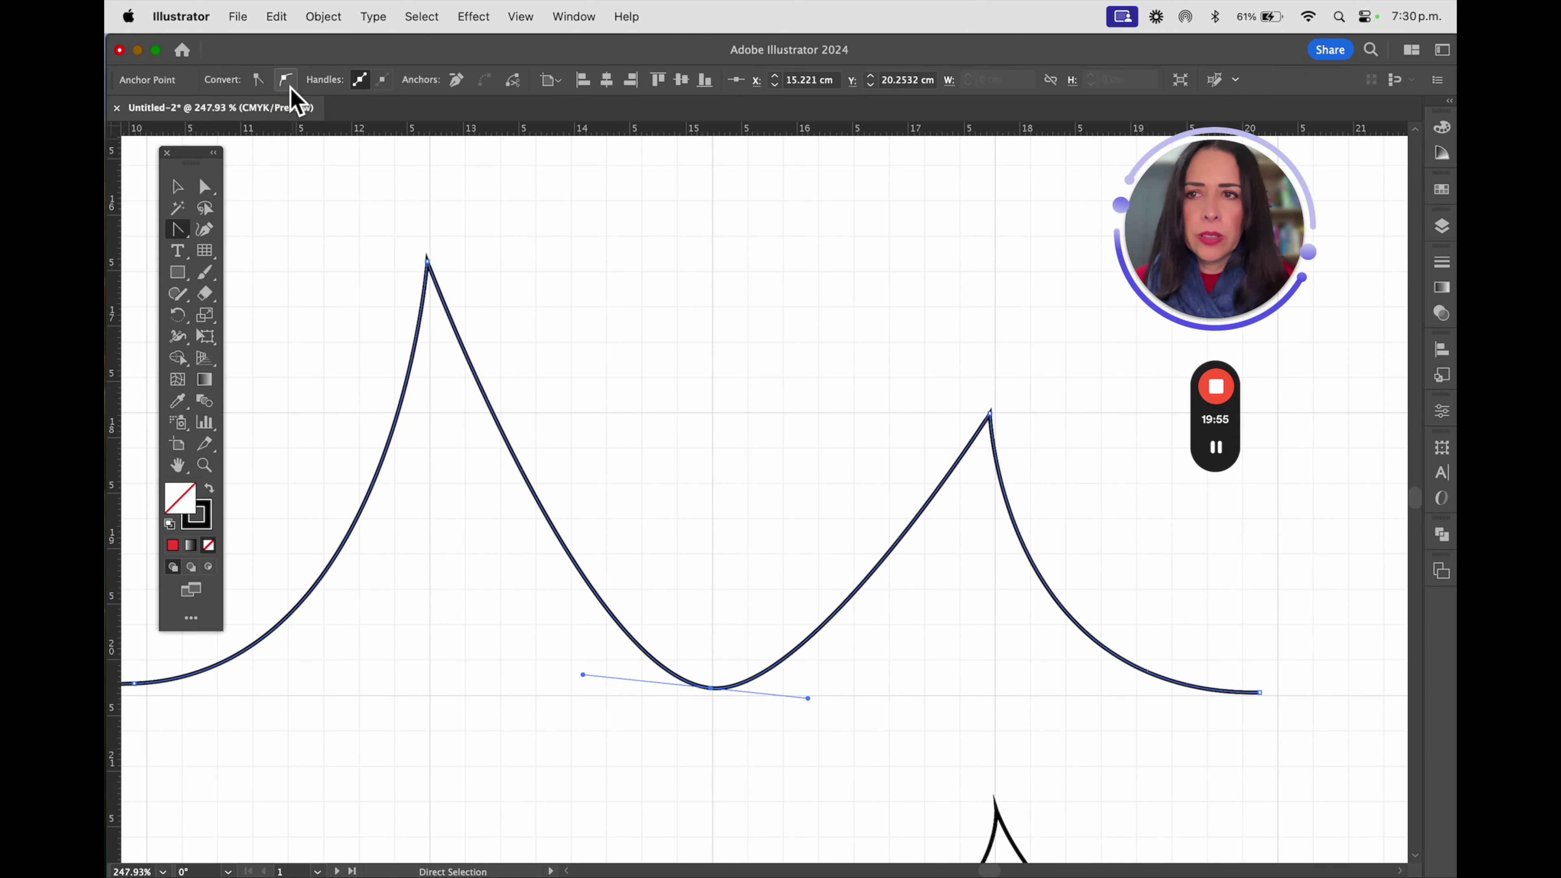
click(258, 79)
click(286, 80)
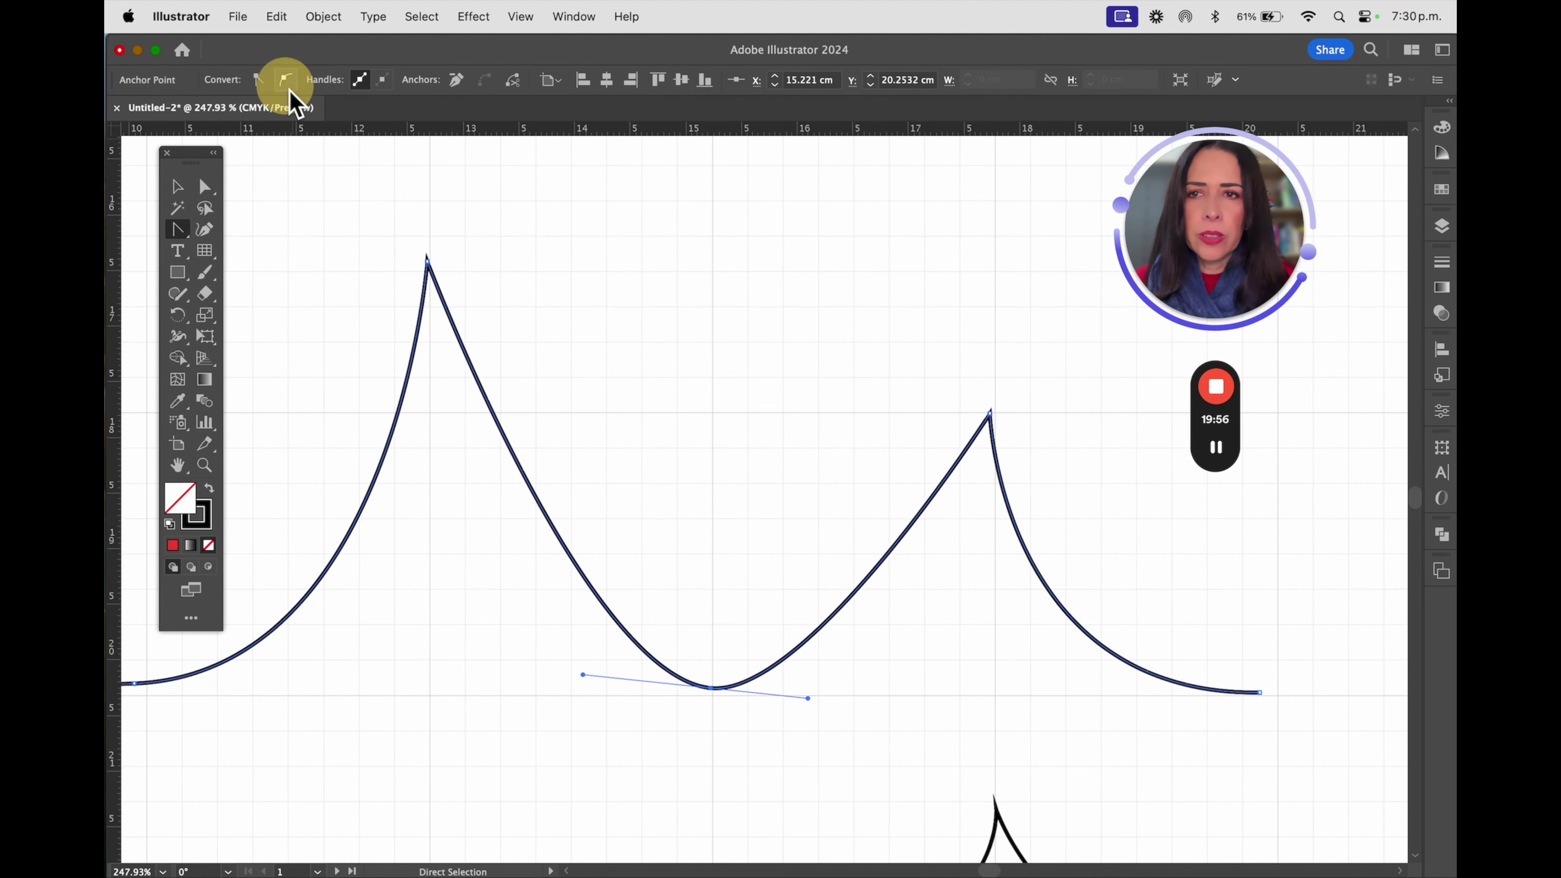
Remove the valley anchor point between the two peaks and pick the taller peak's anchor with the Anchor Point tool
click(456, 82)
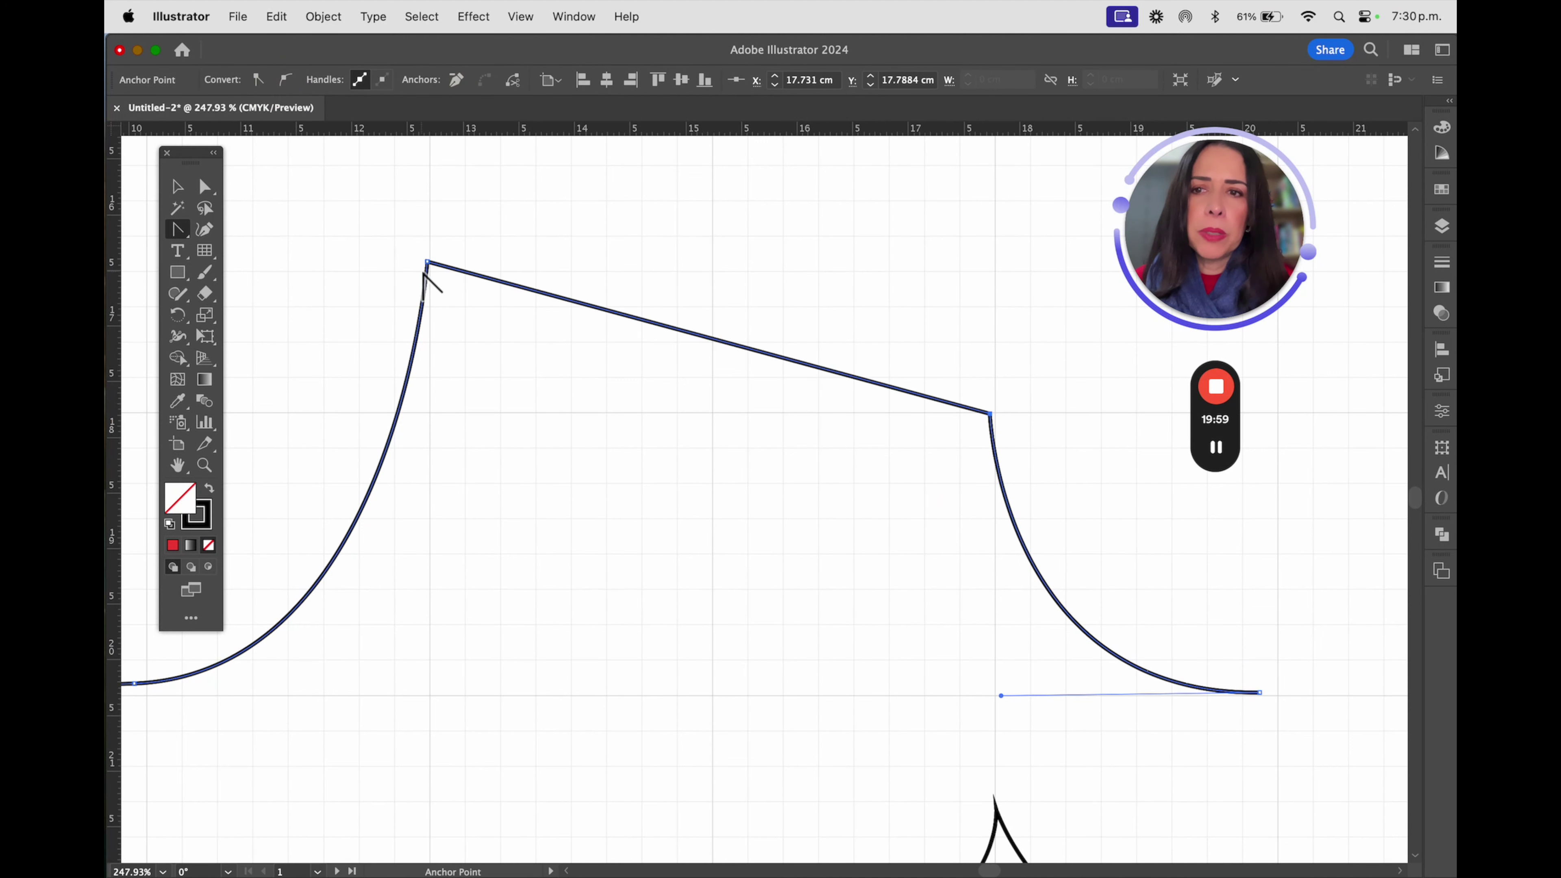
click(429, 263)
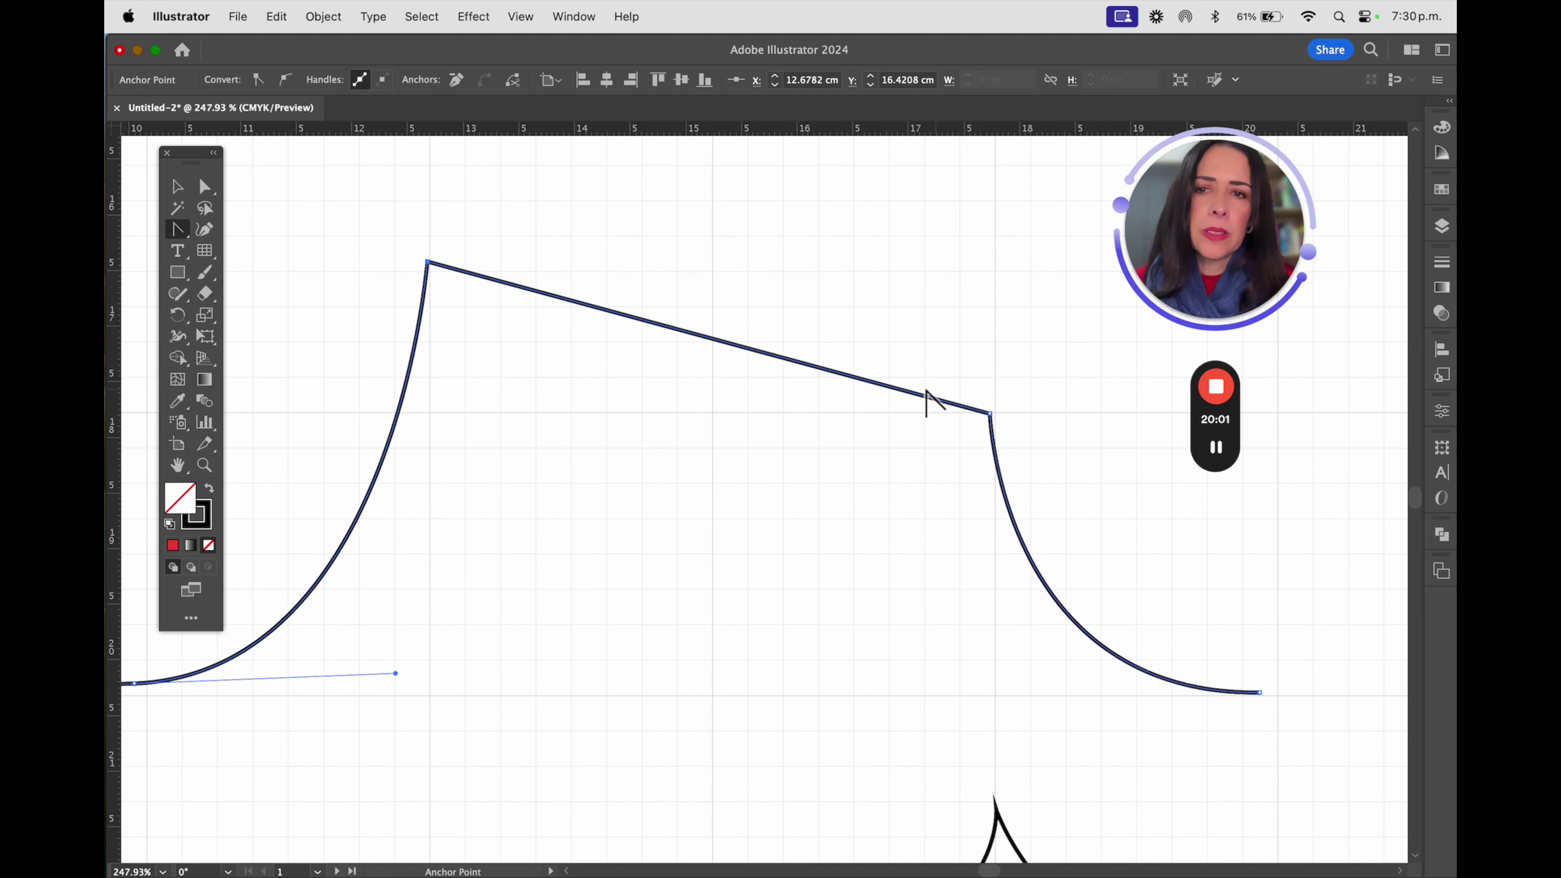
Remove the taller peak's anchor point from the curved path below the sawtooth row
click(457, 81)
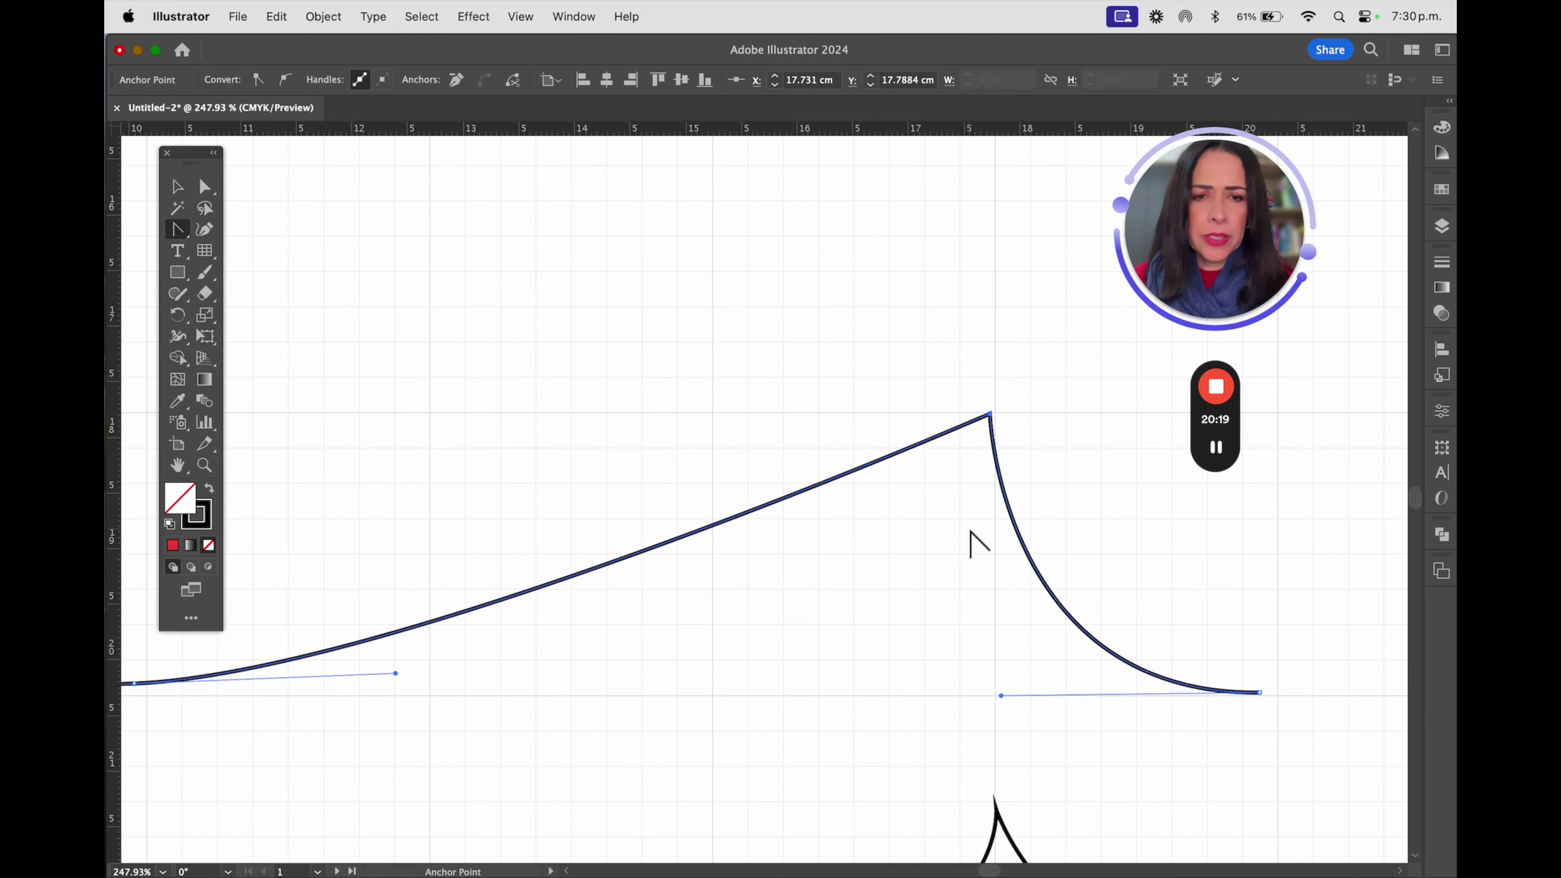
Move the downward tip of the lowest curved path to about X 12.36 cm, Y 25.29 cm using Direct Selection
scroll(901, 548, down, 5)
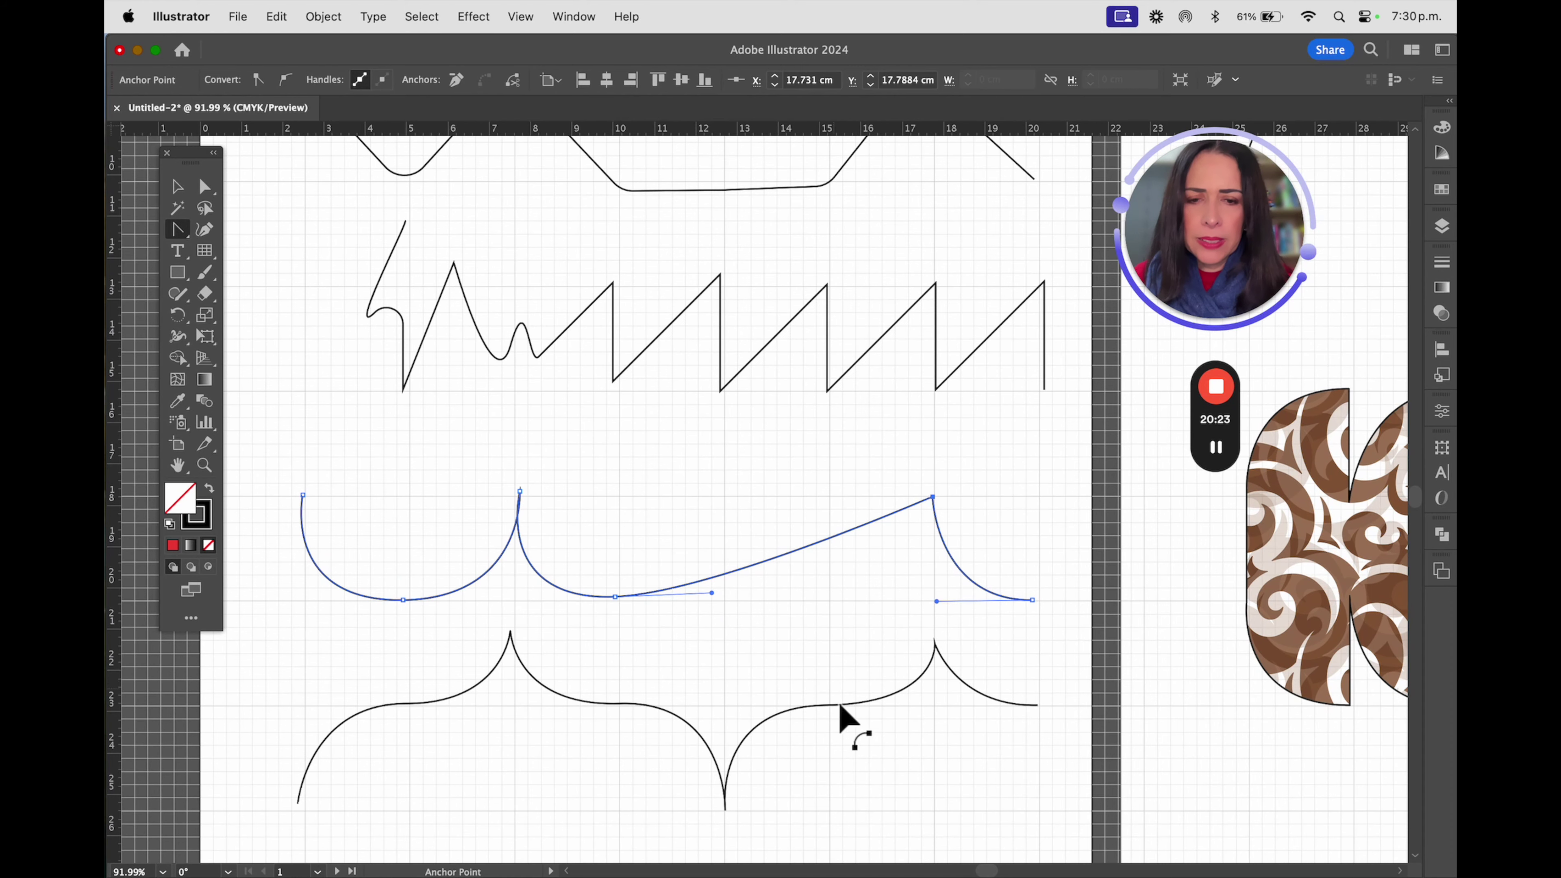
scroll(851, 732, up, 3)
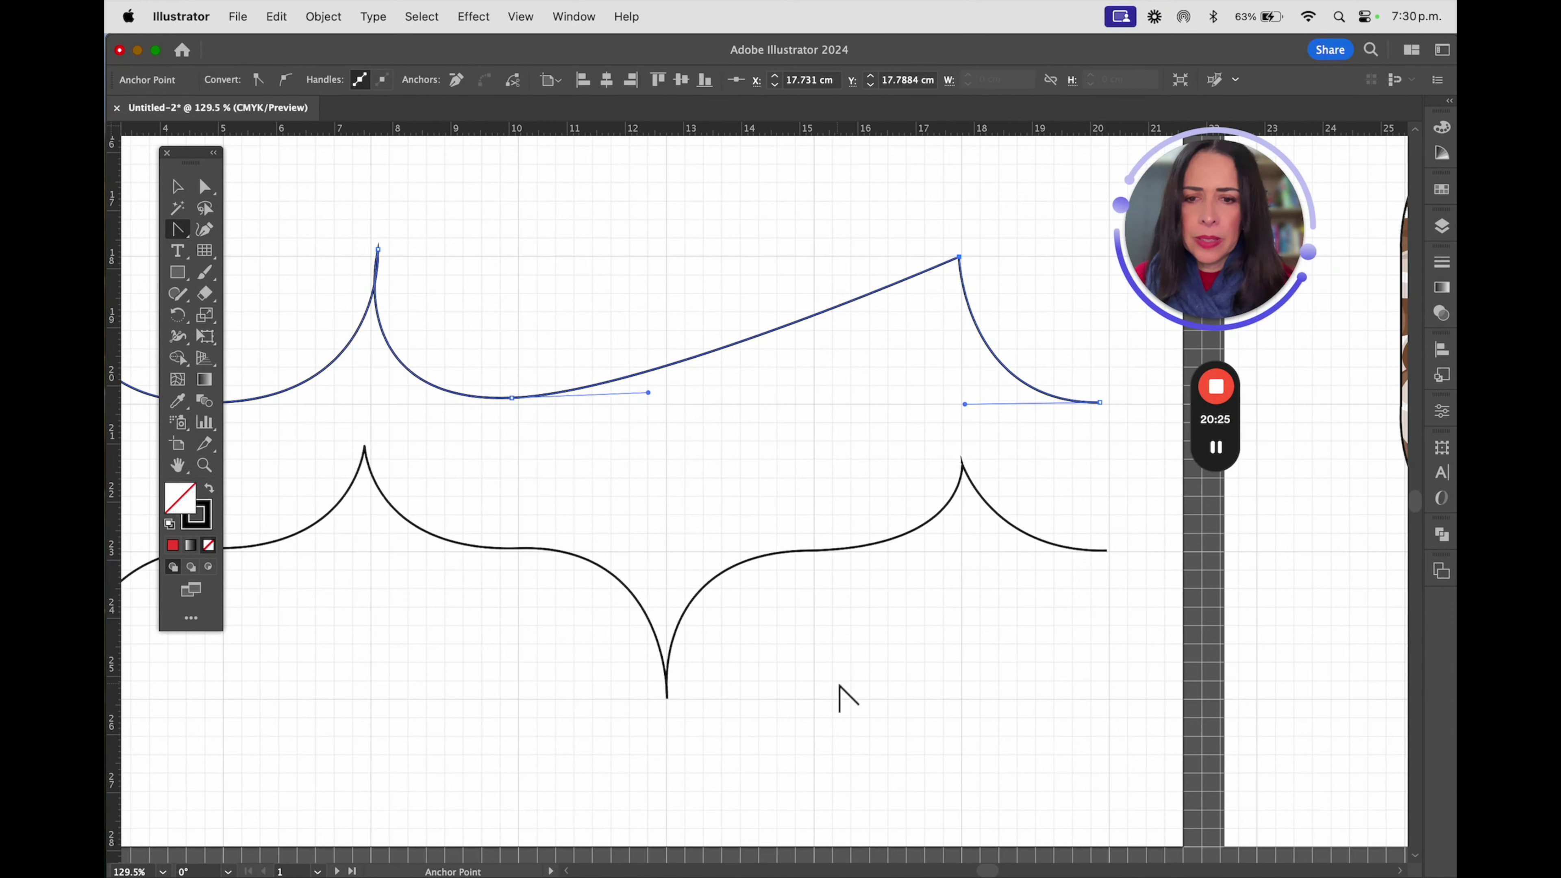
scroll(847, 698, up, 1)
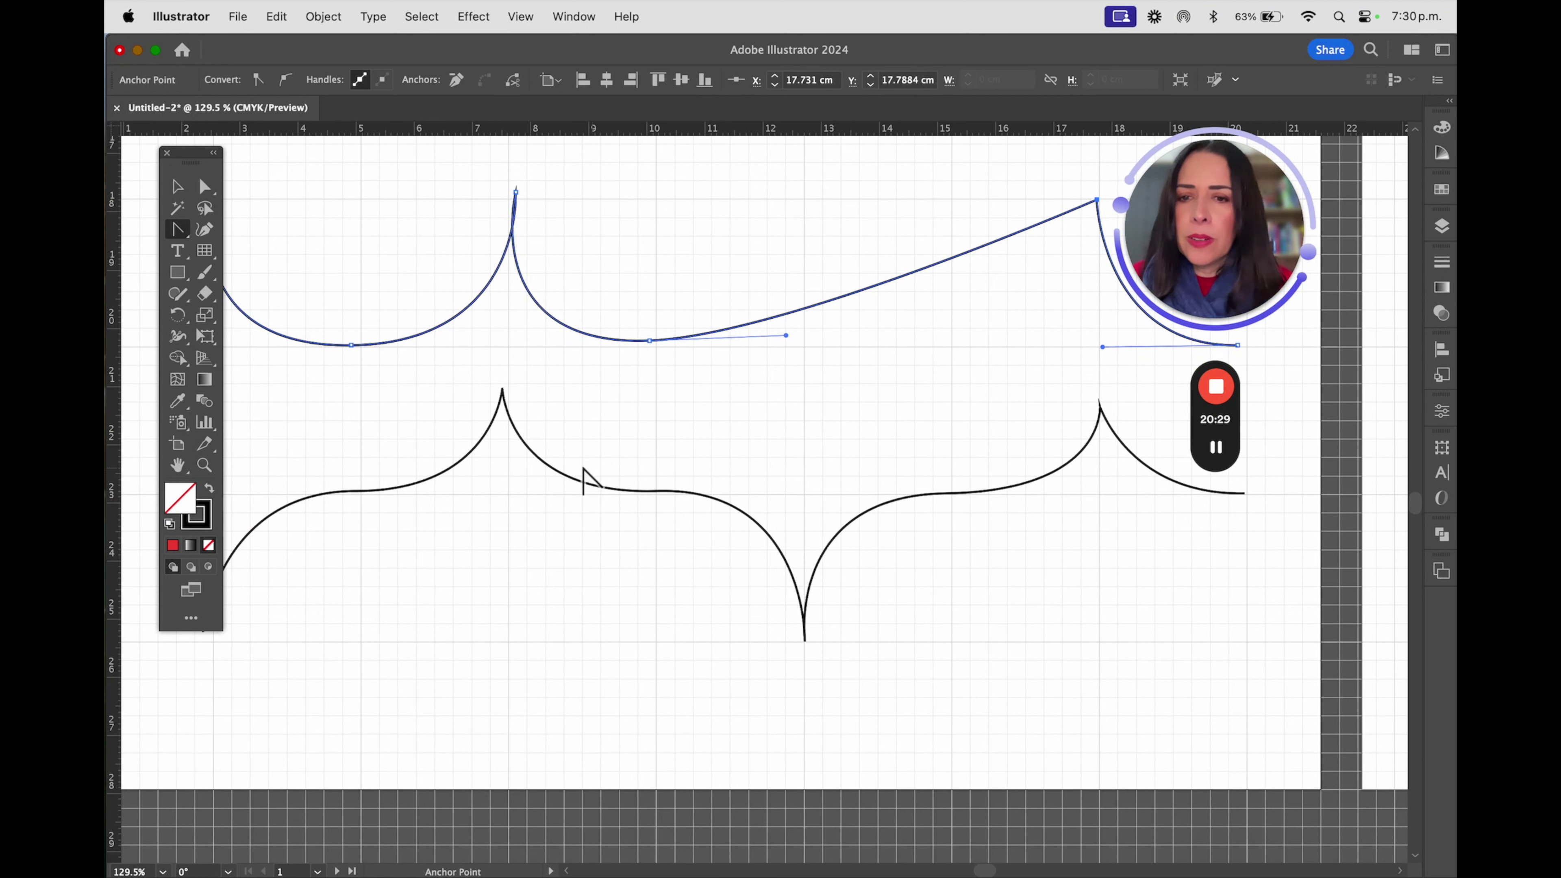
click(205, 187)
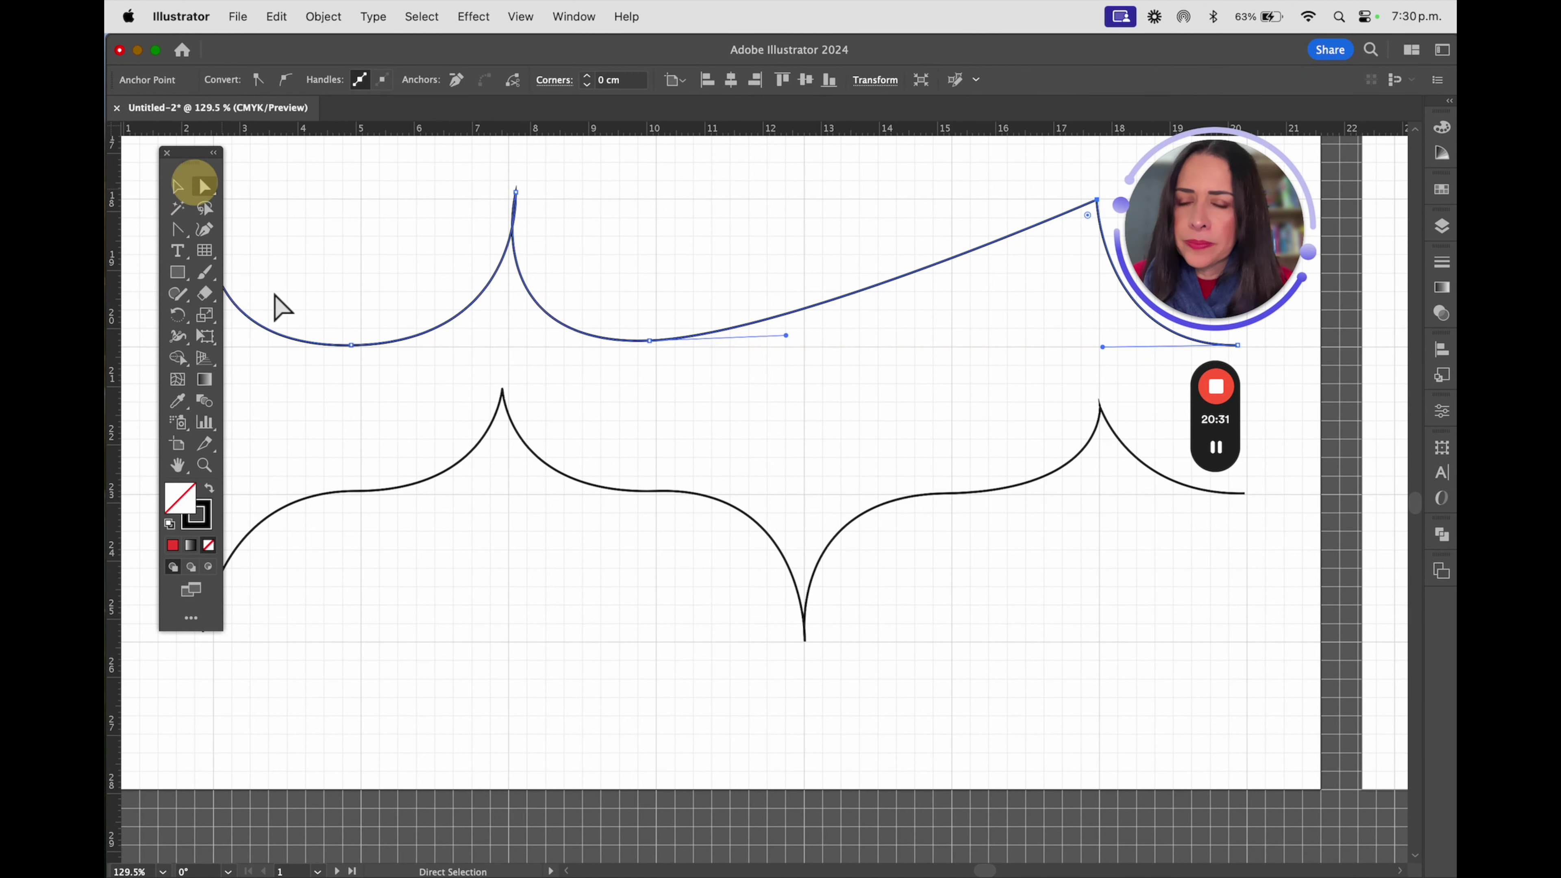
click(619, 490)
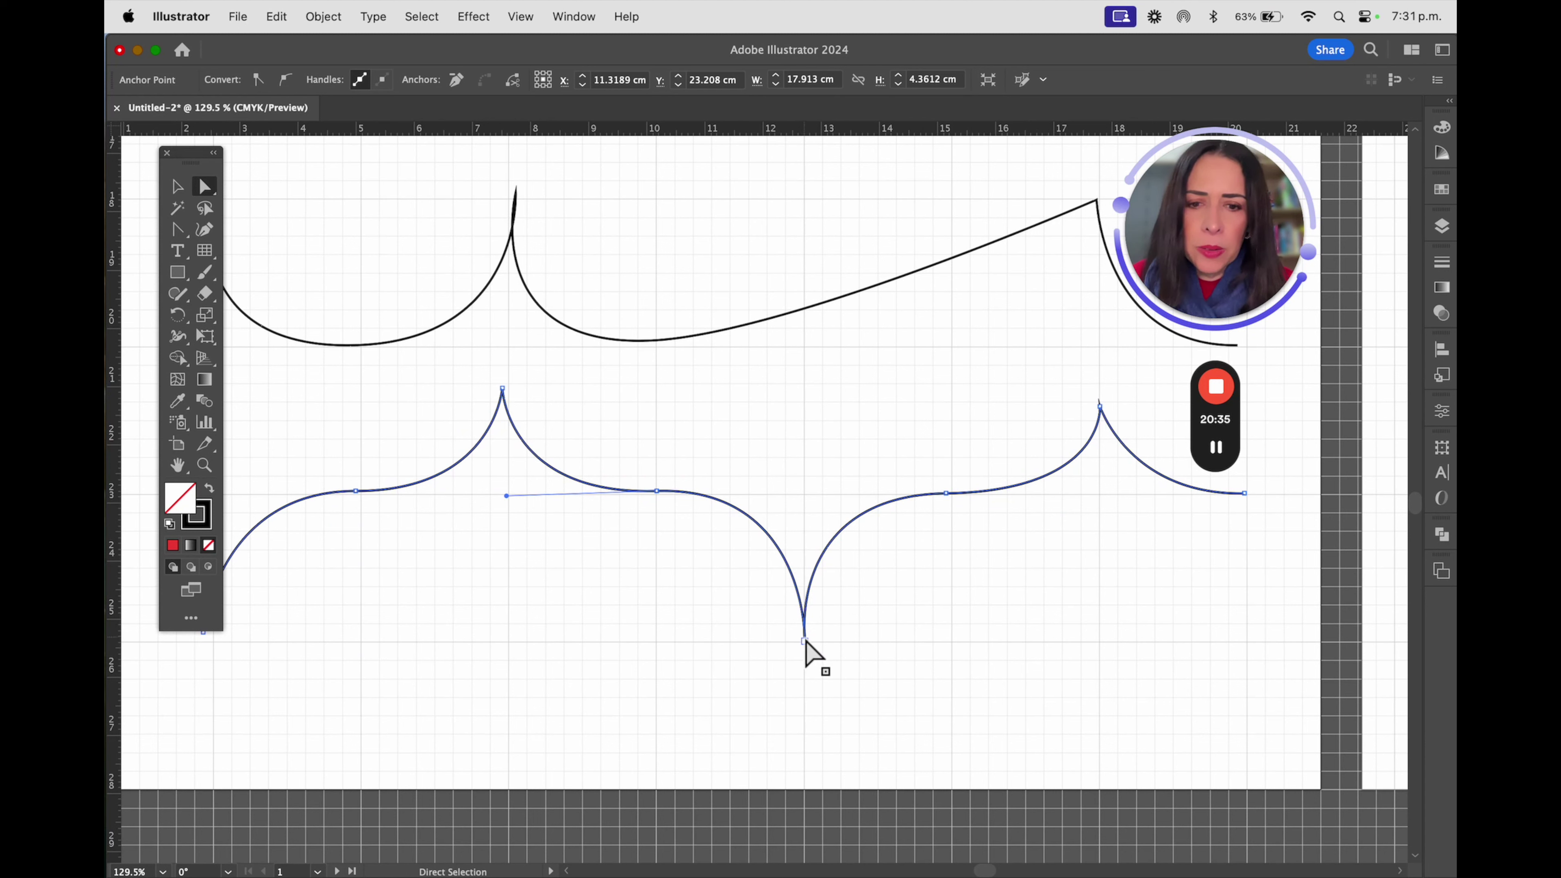
click(1024, 692)
click(869, 524)
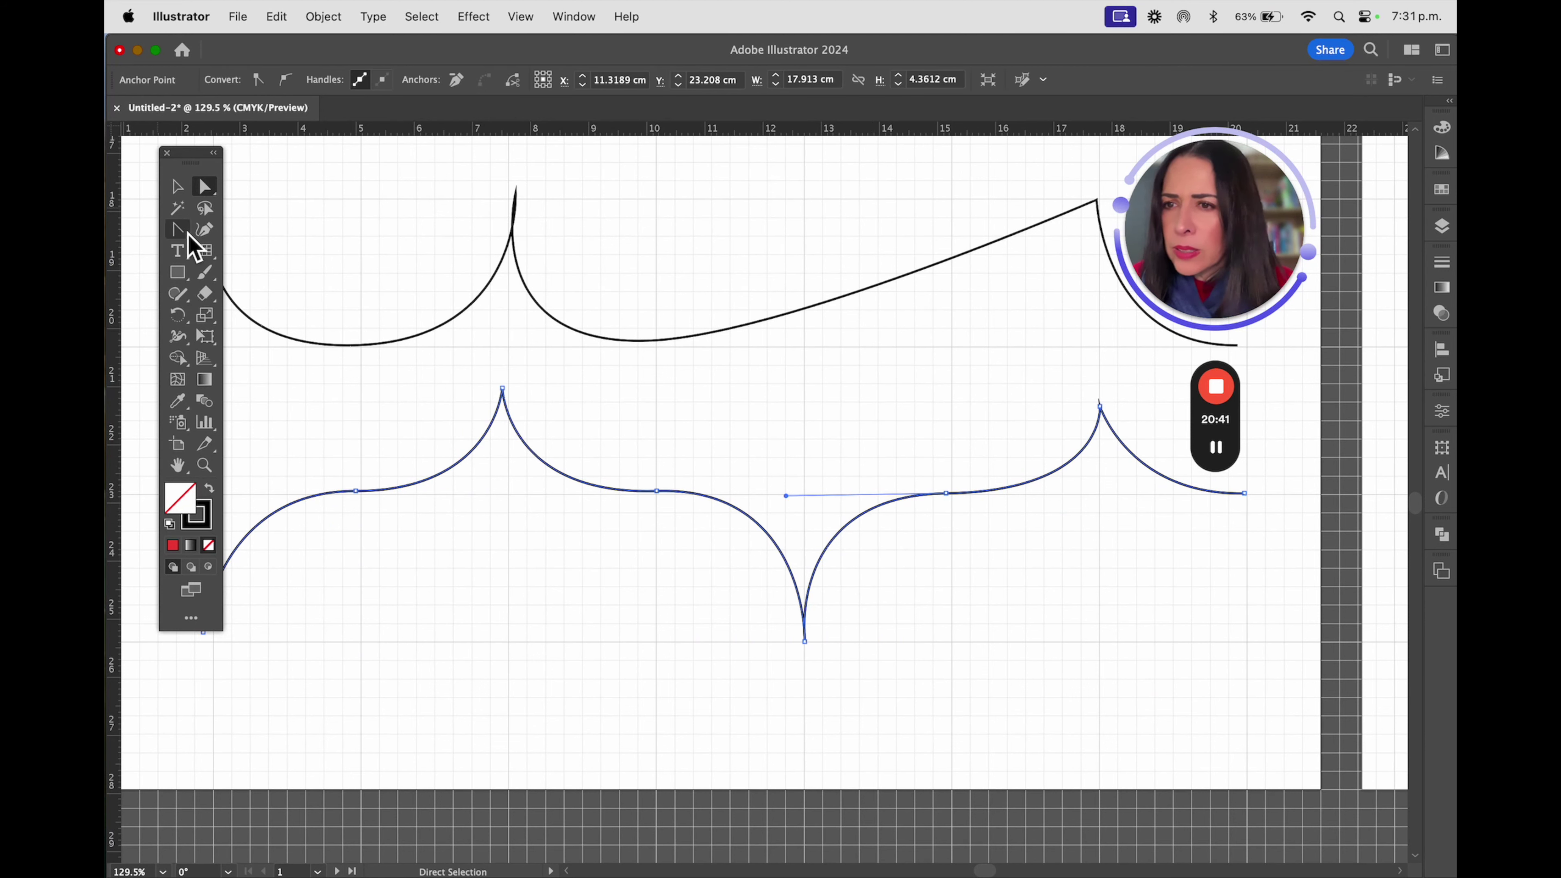
click(512, 80)
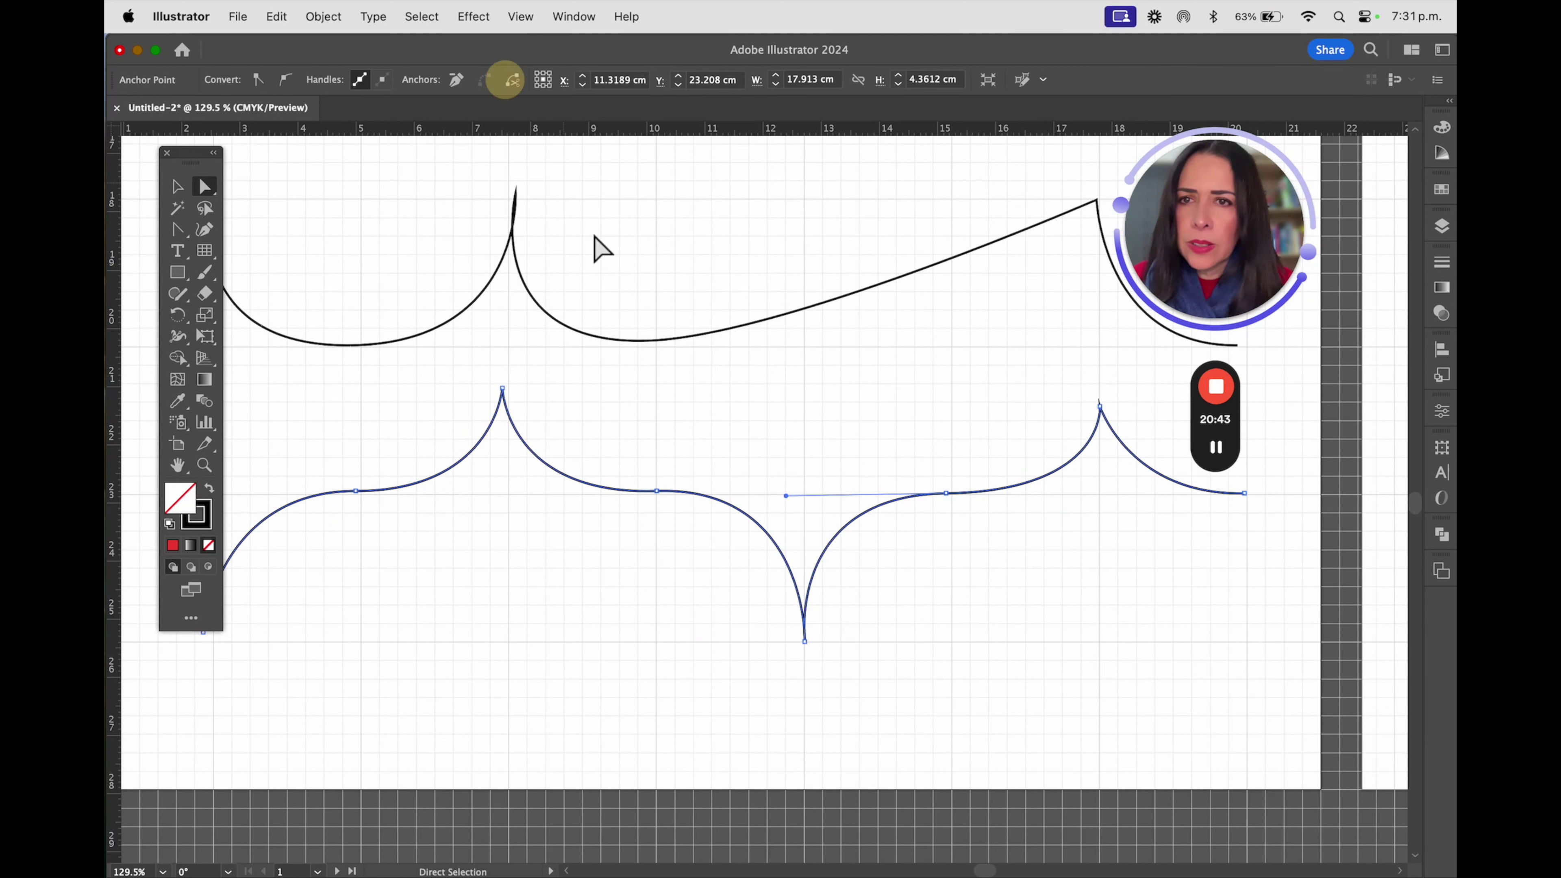
mouse_move(805, 641)
mouse_down()
mouse_move(826, 641)
mouse_move(767, 649)
mouse_move(784, 635)
mouse_up()
Cut the lowest curved path at the anchor point between its downward tip and the right-hand peak
click(657, 491)
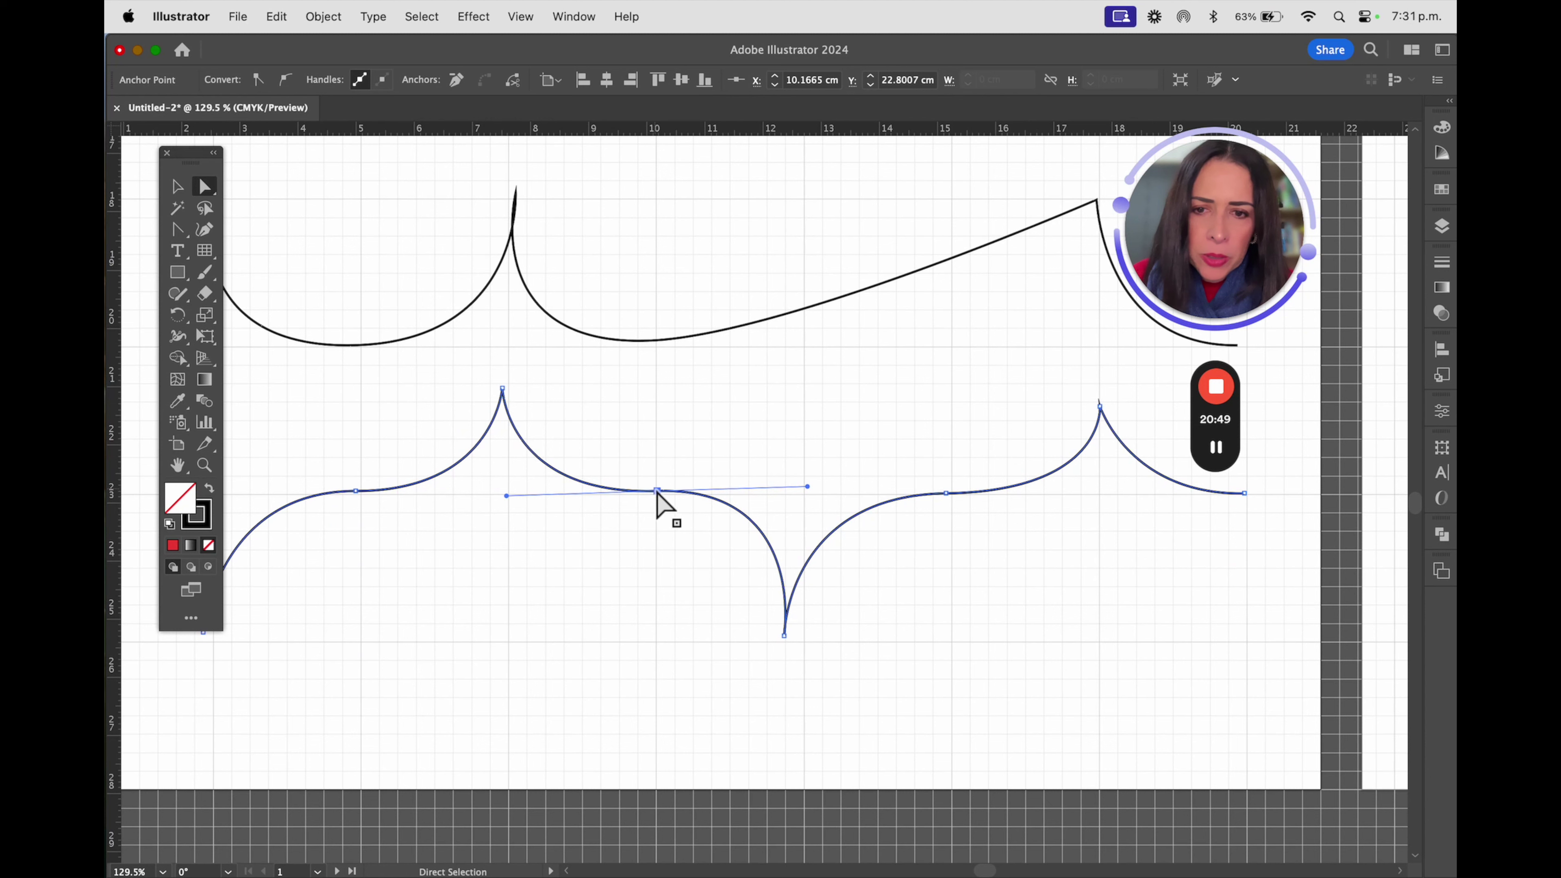
click(785, 633)
click(947, 492)
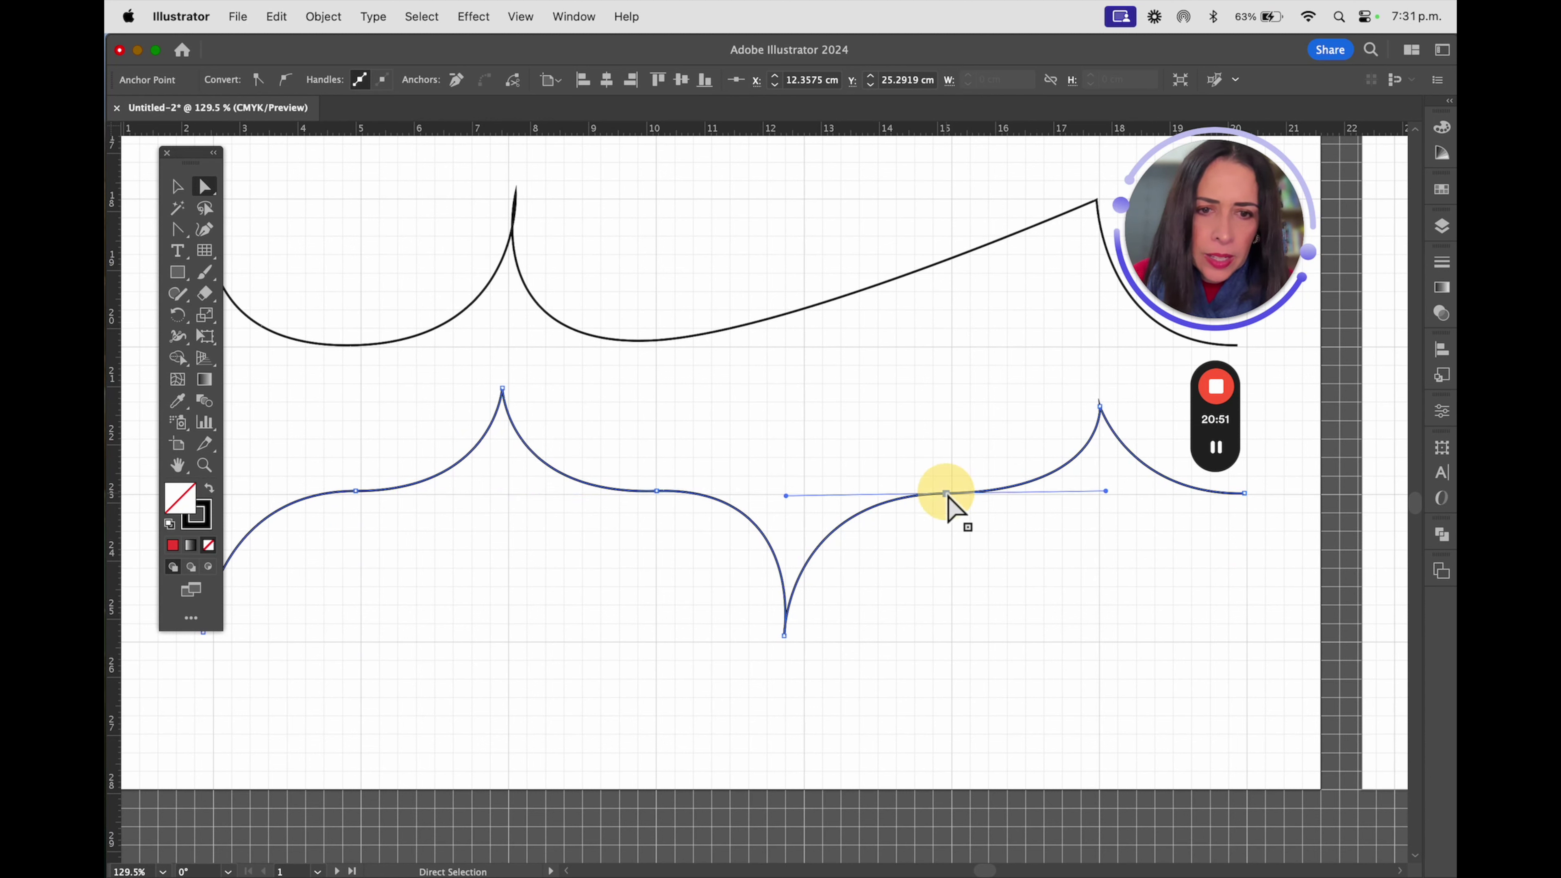
click(513, 80)
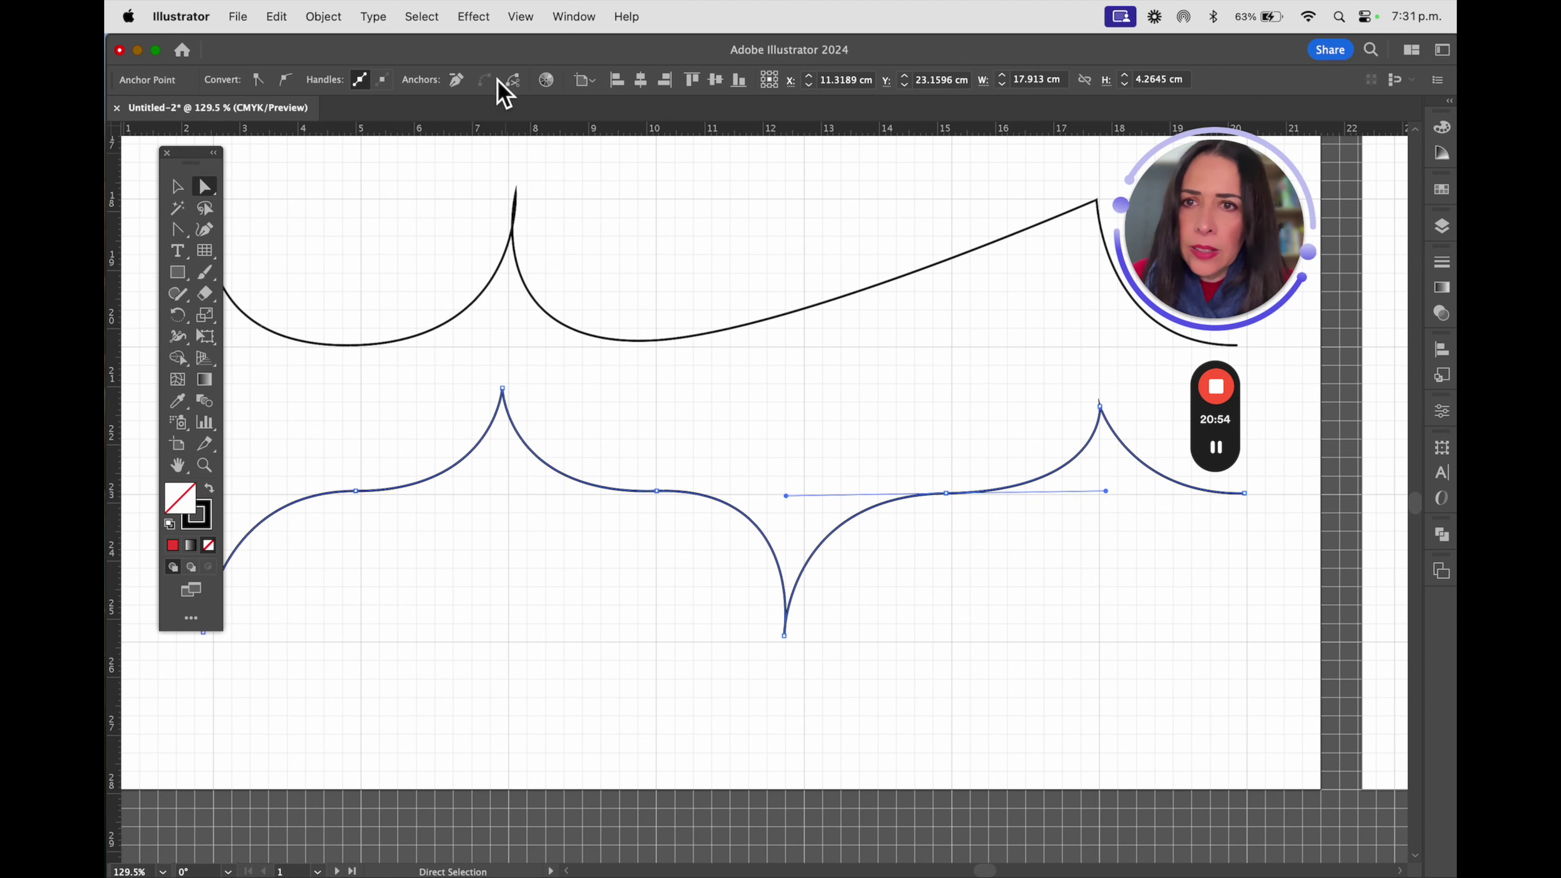
Separate the two cut pieces of the lowest path by shifting the longer piece left and repositioning the short peak piece
click(208, 186)
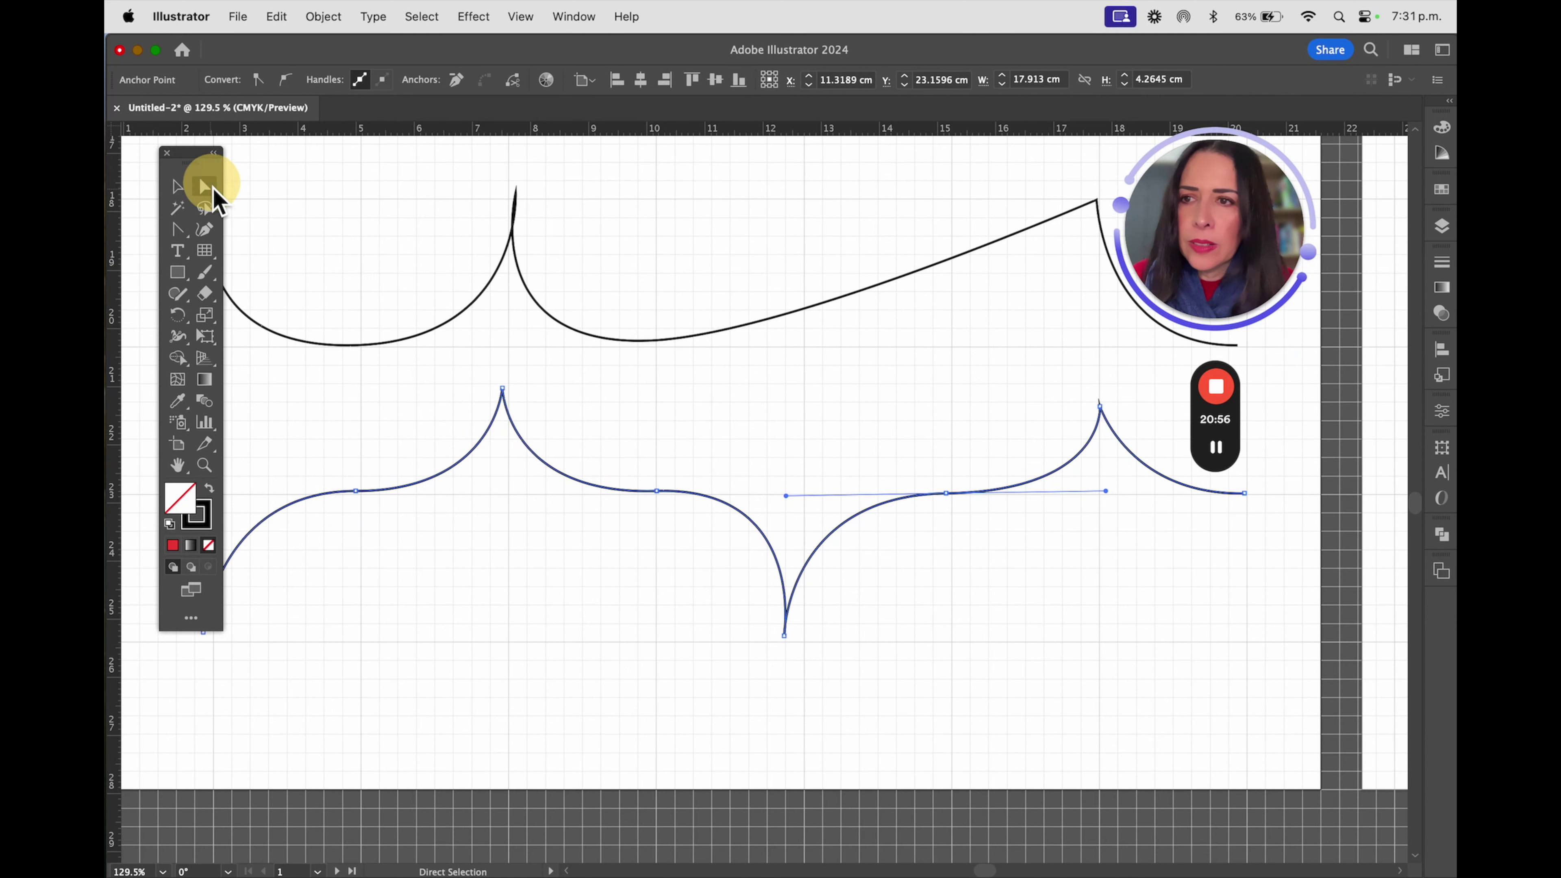
click(416, 462)
click(542, 464)
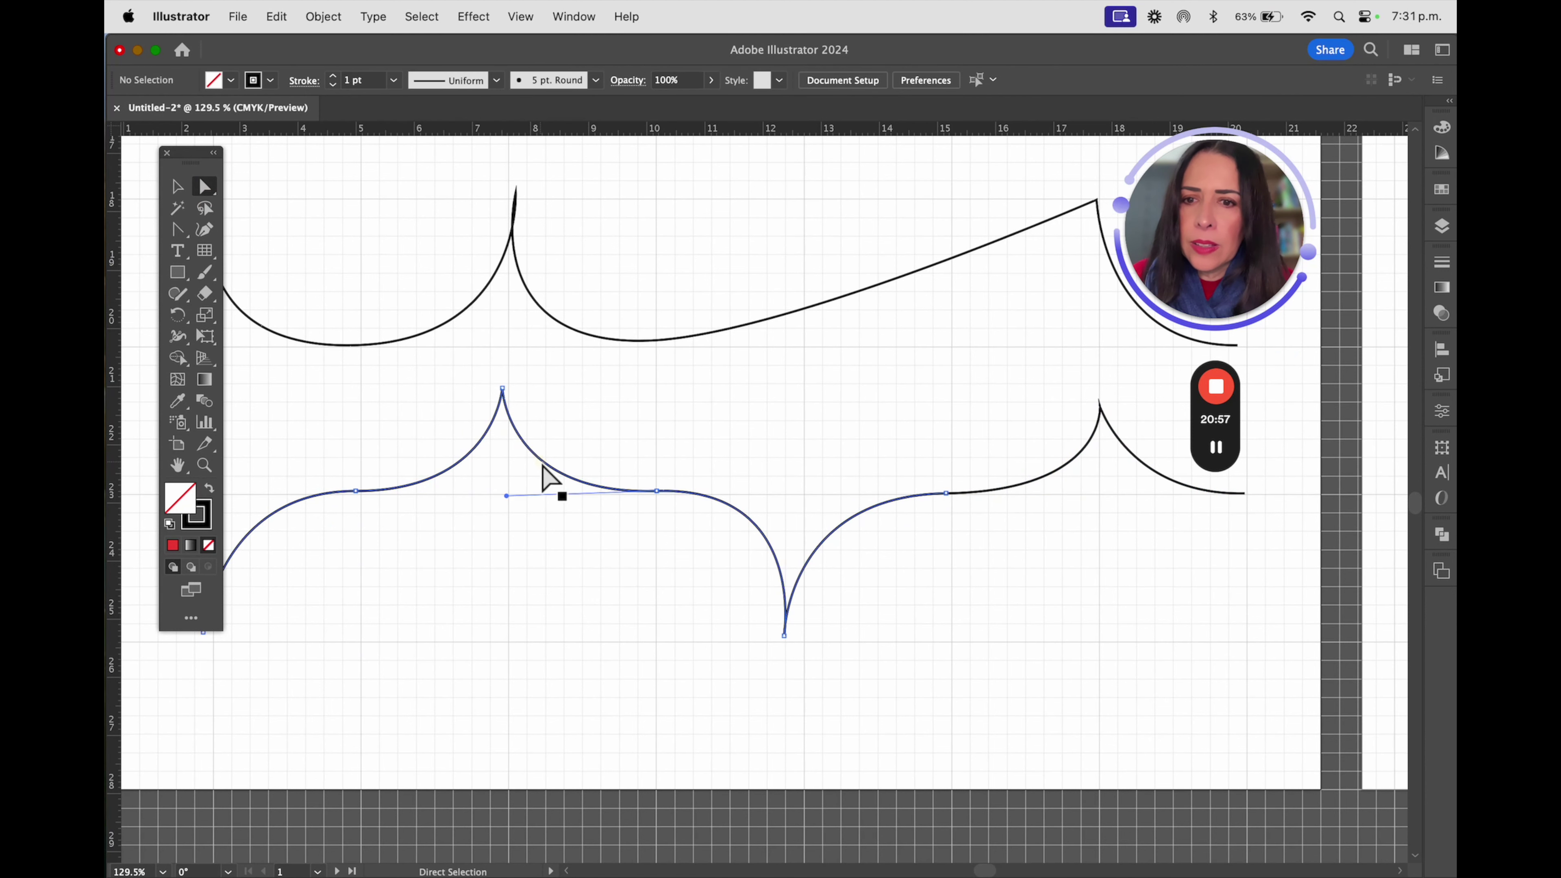
click(177, 186)
drag(541, 454, 411, 454)
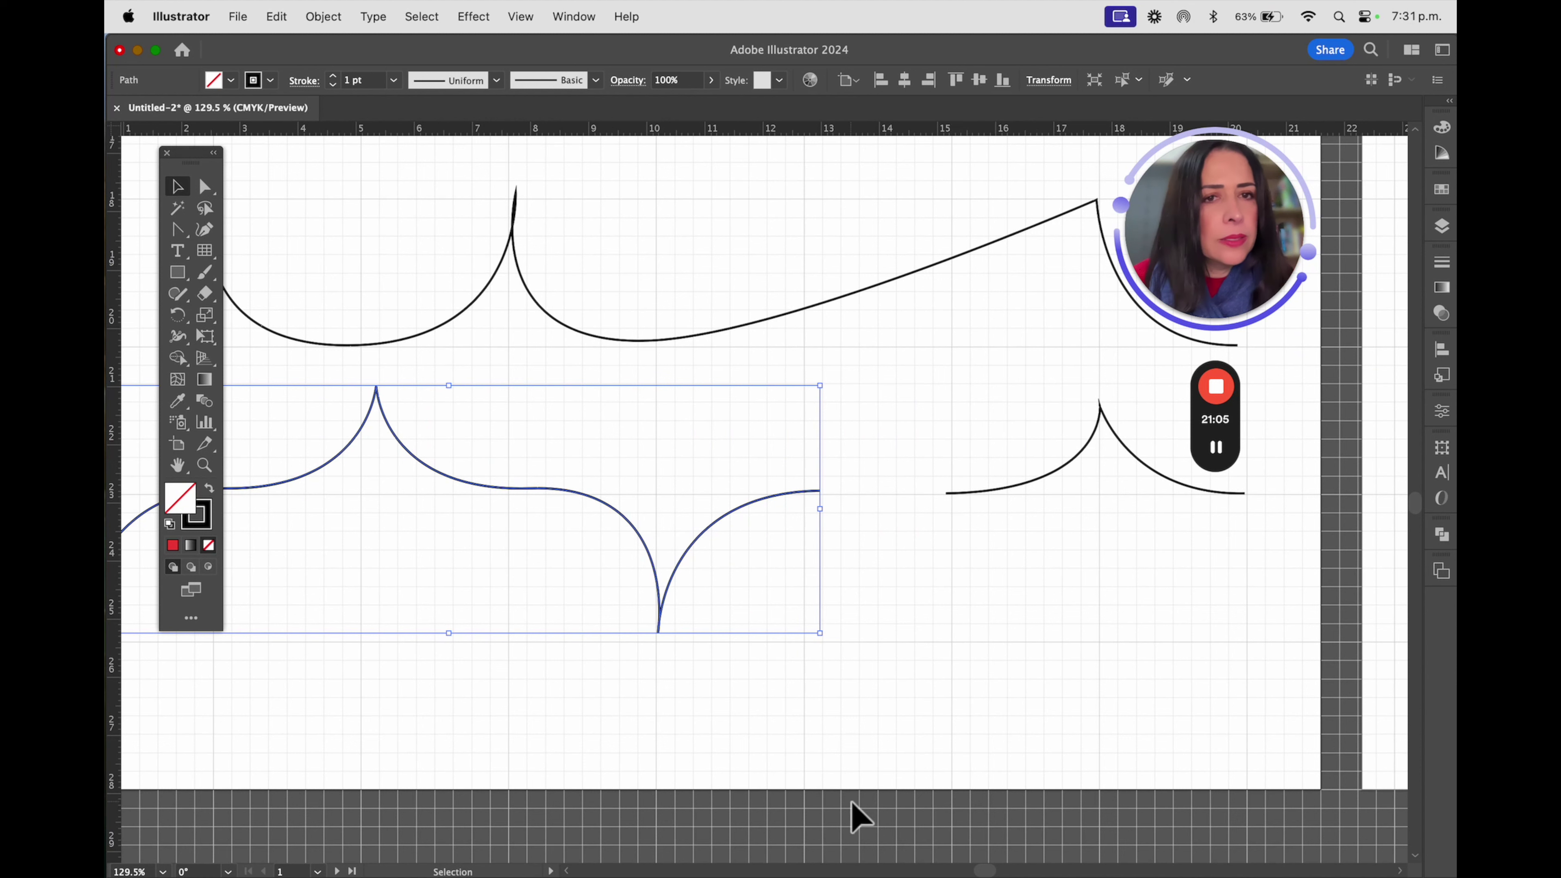
drag(1077, 474, 1035, 480)
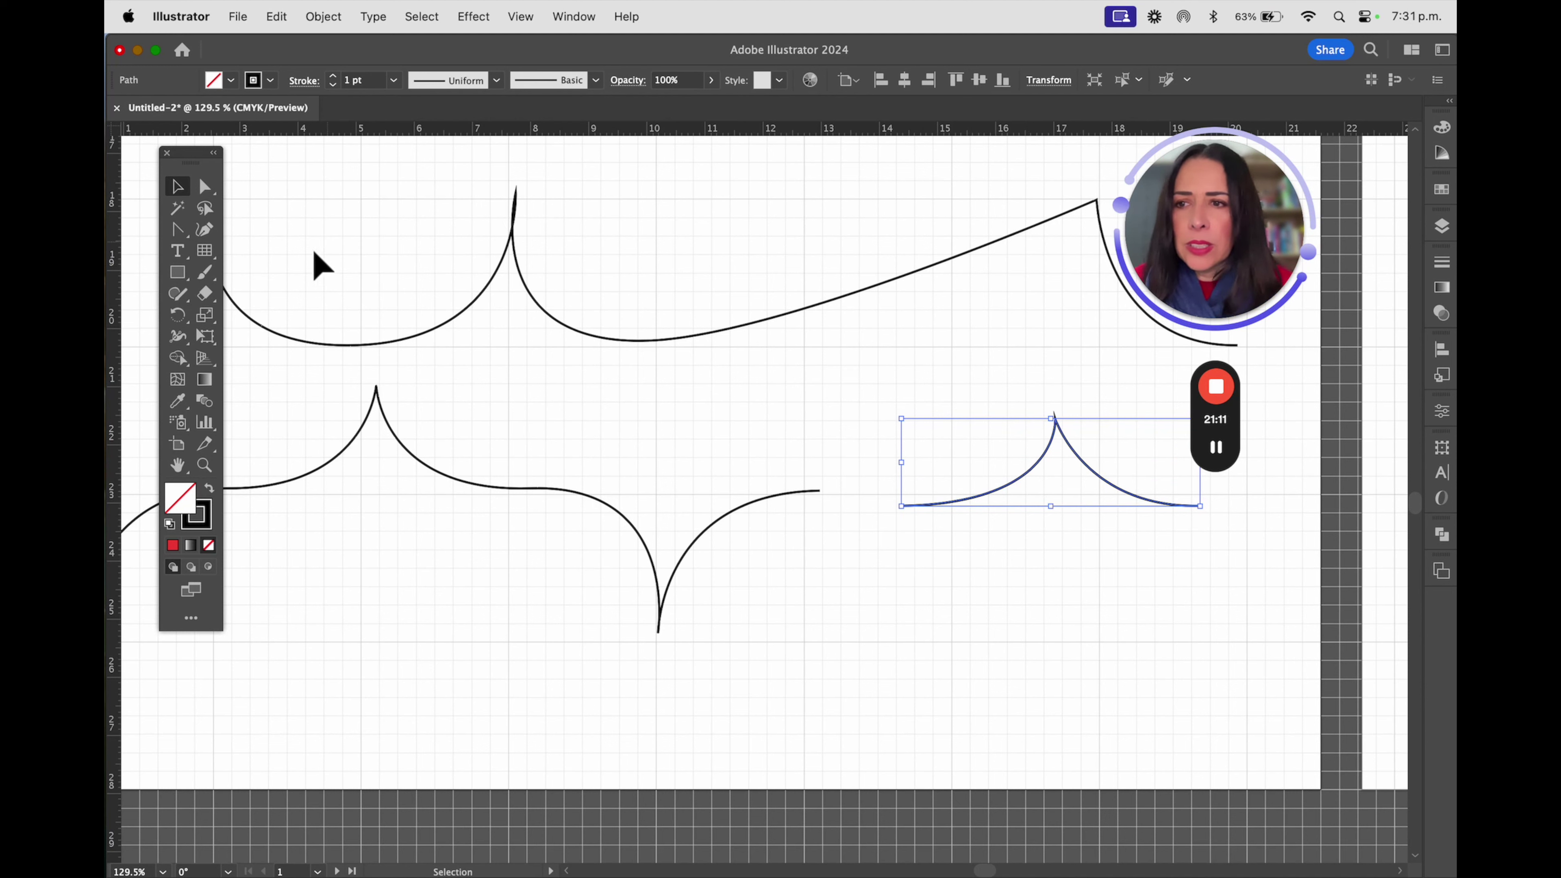
click(203, 300)
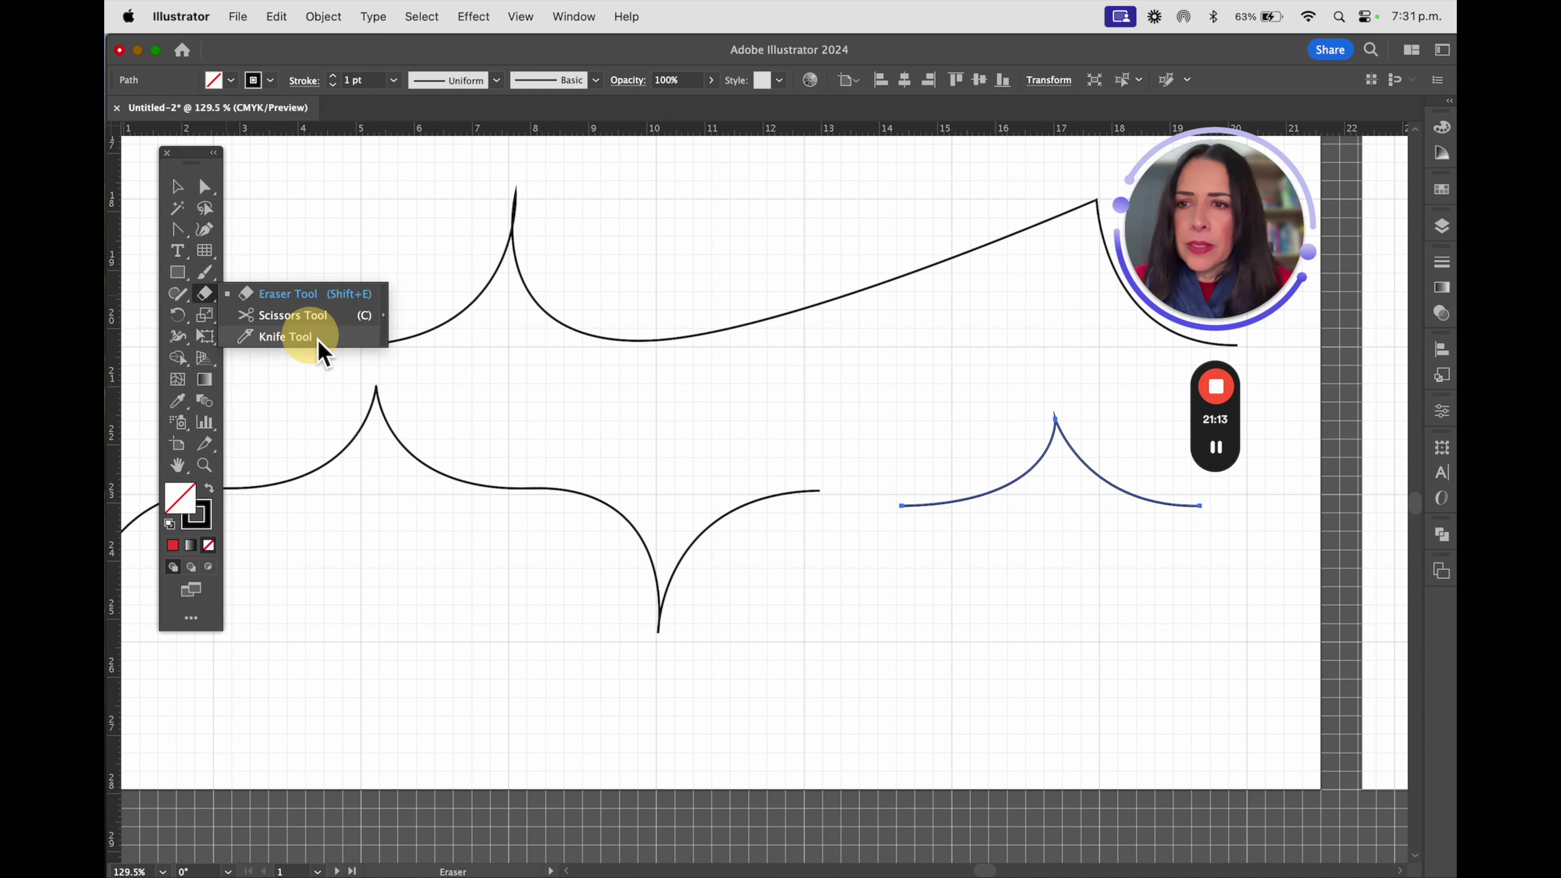
click(710, 264)
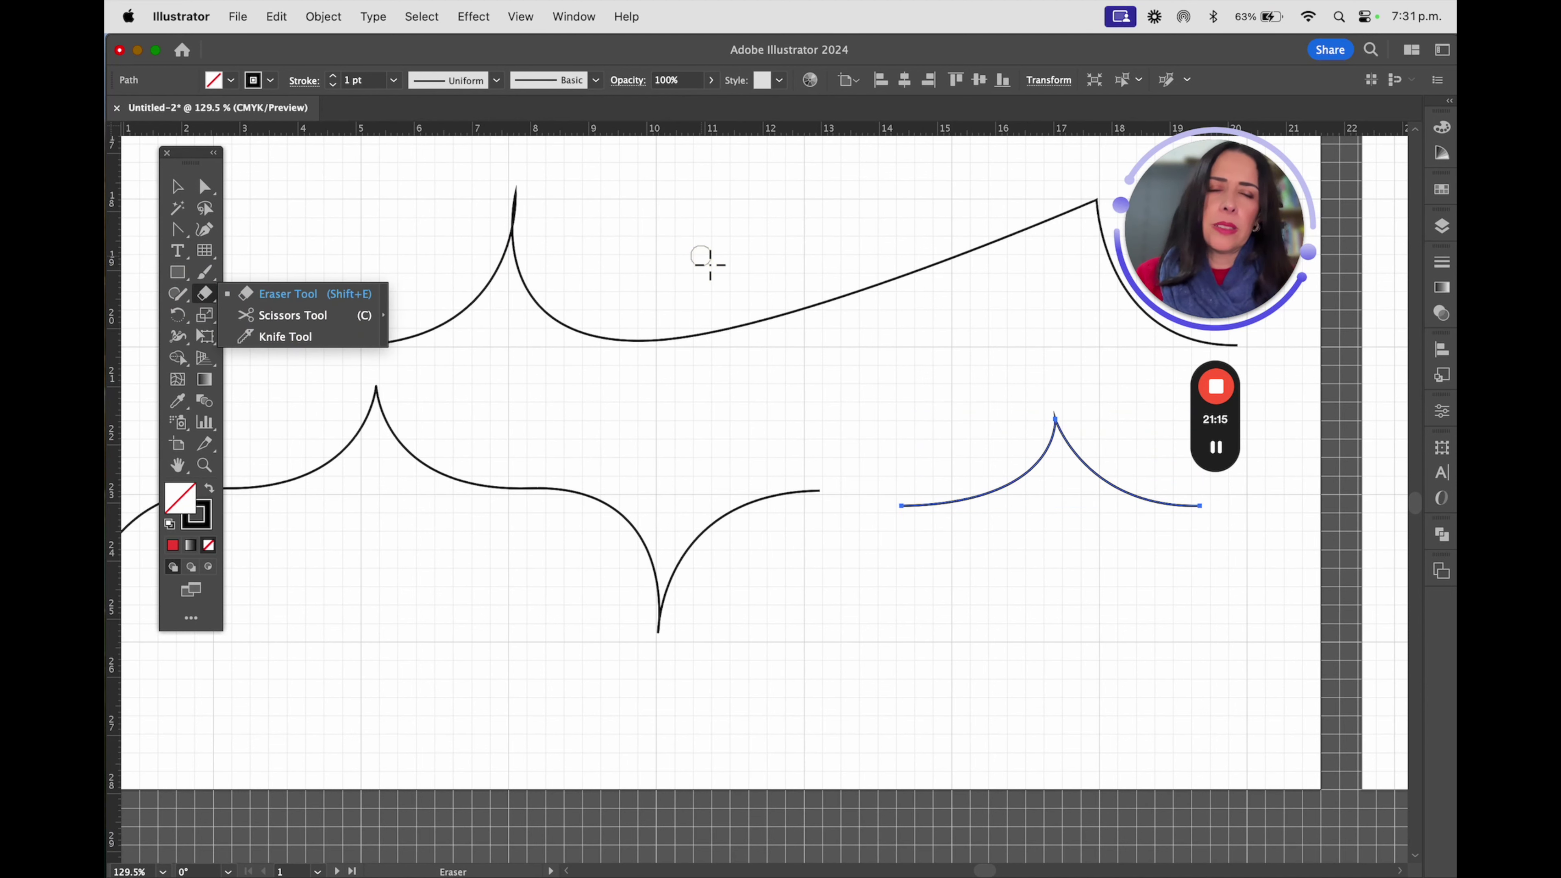
click(177, 185)
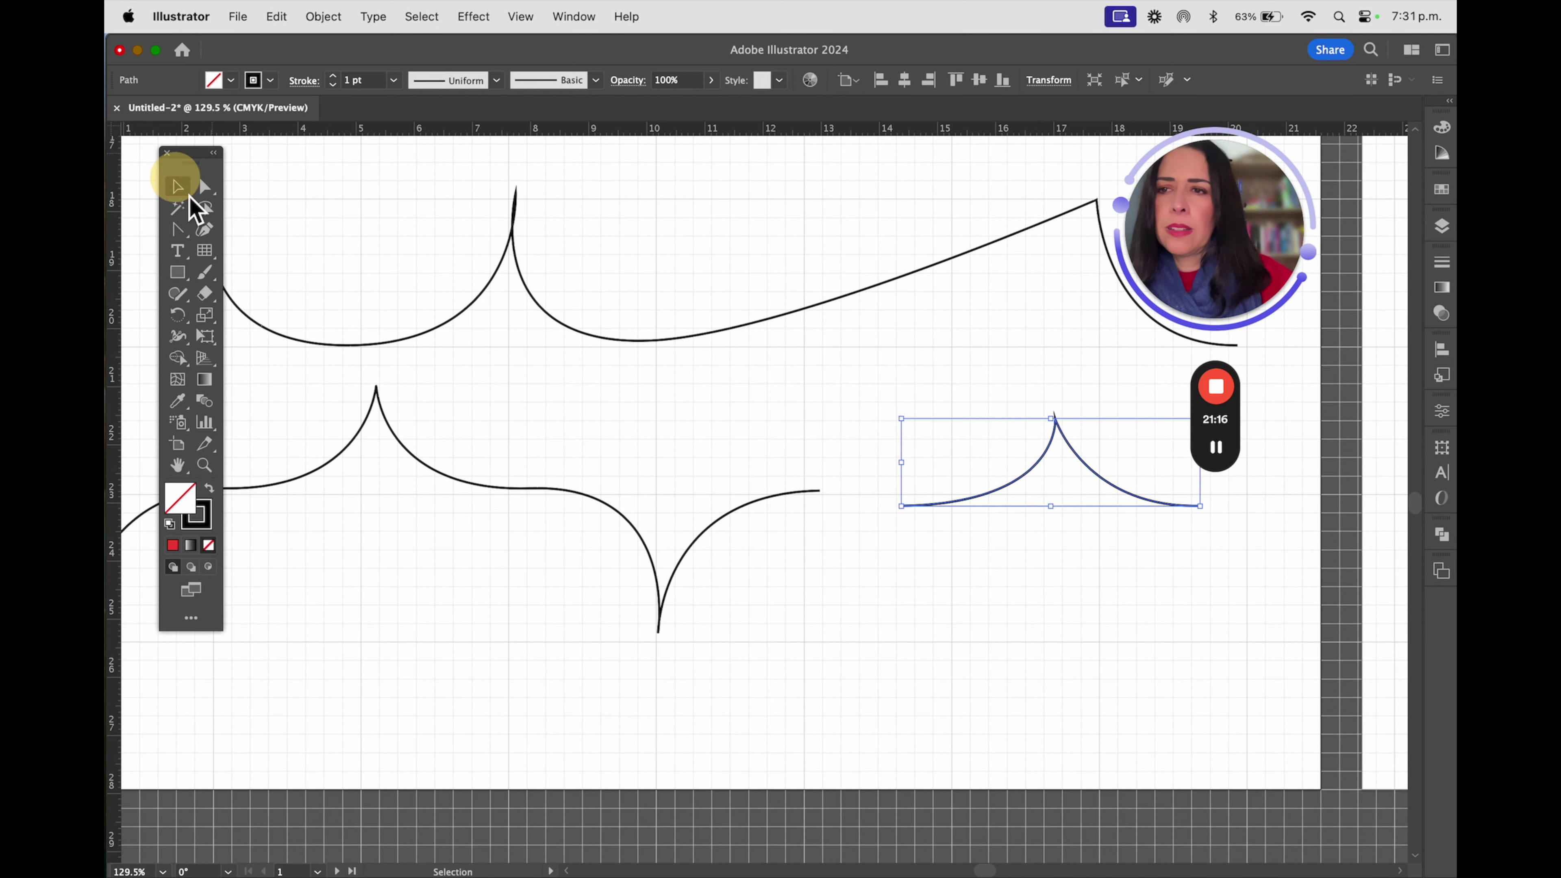
Deselect the short peak piece and bring both artboards of practice paths into view
click(453, 252)
key(super+0)
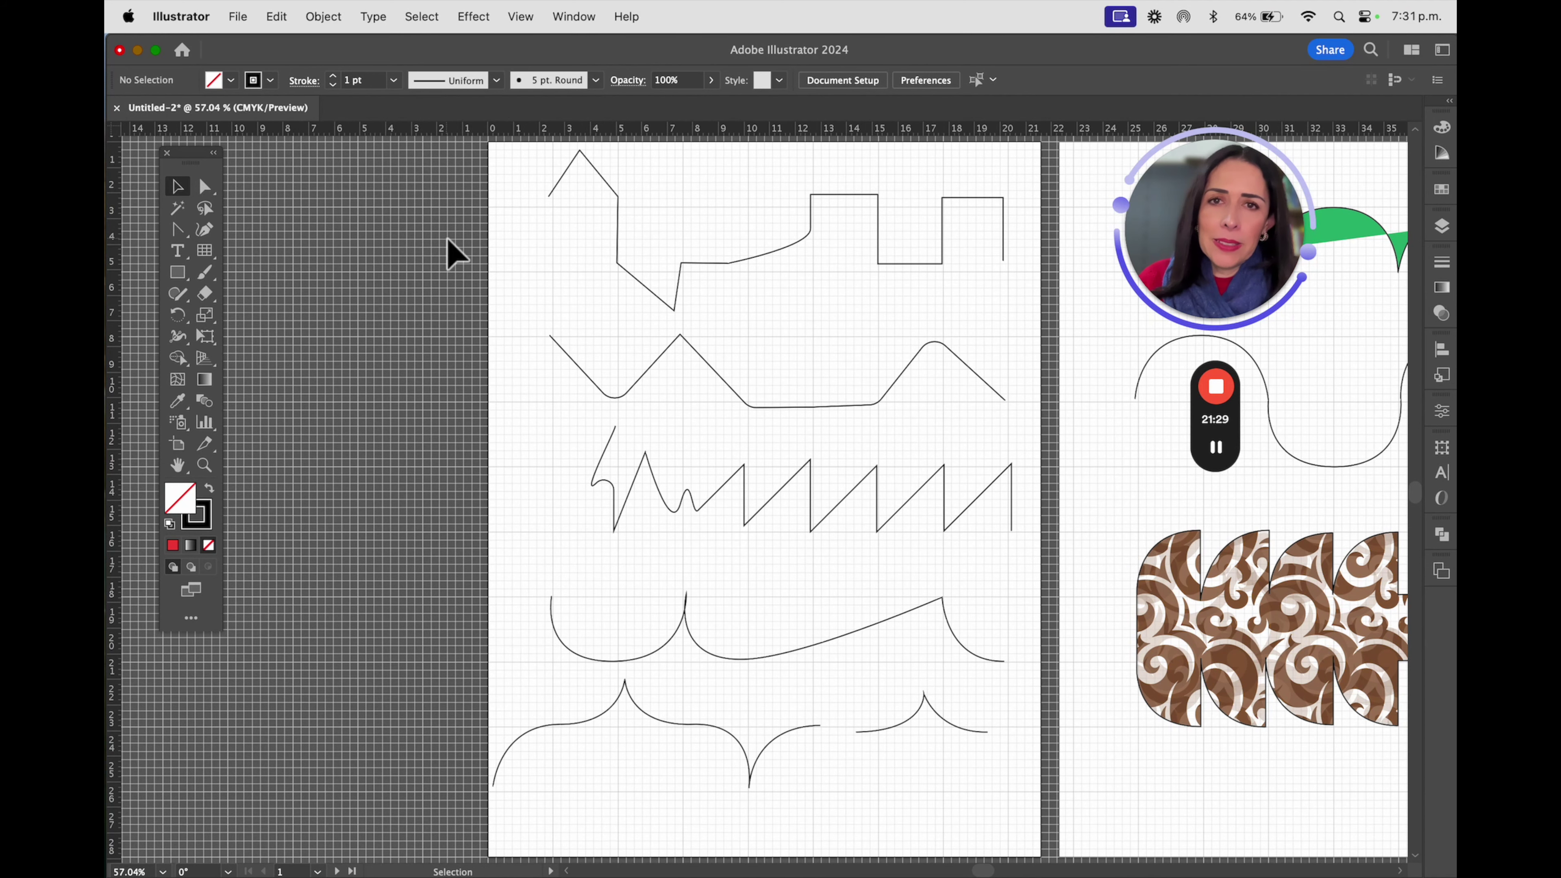
scroll(901, 581, right, 5)
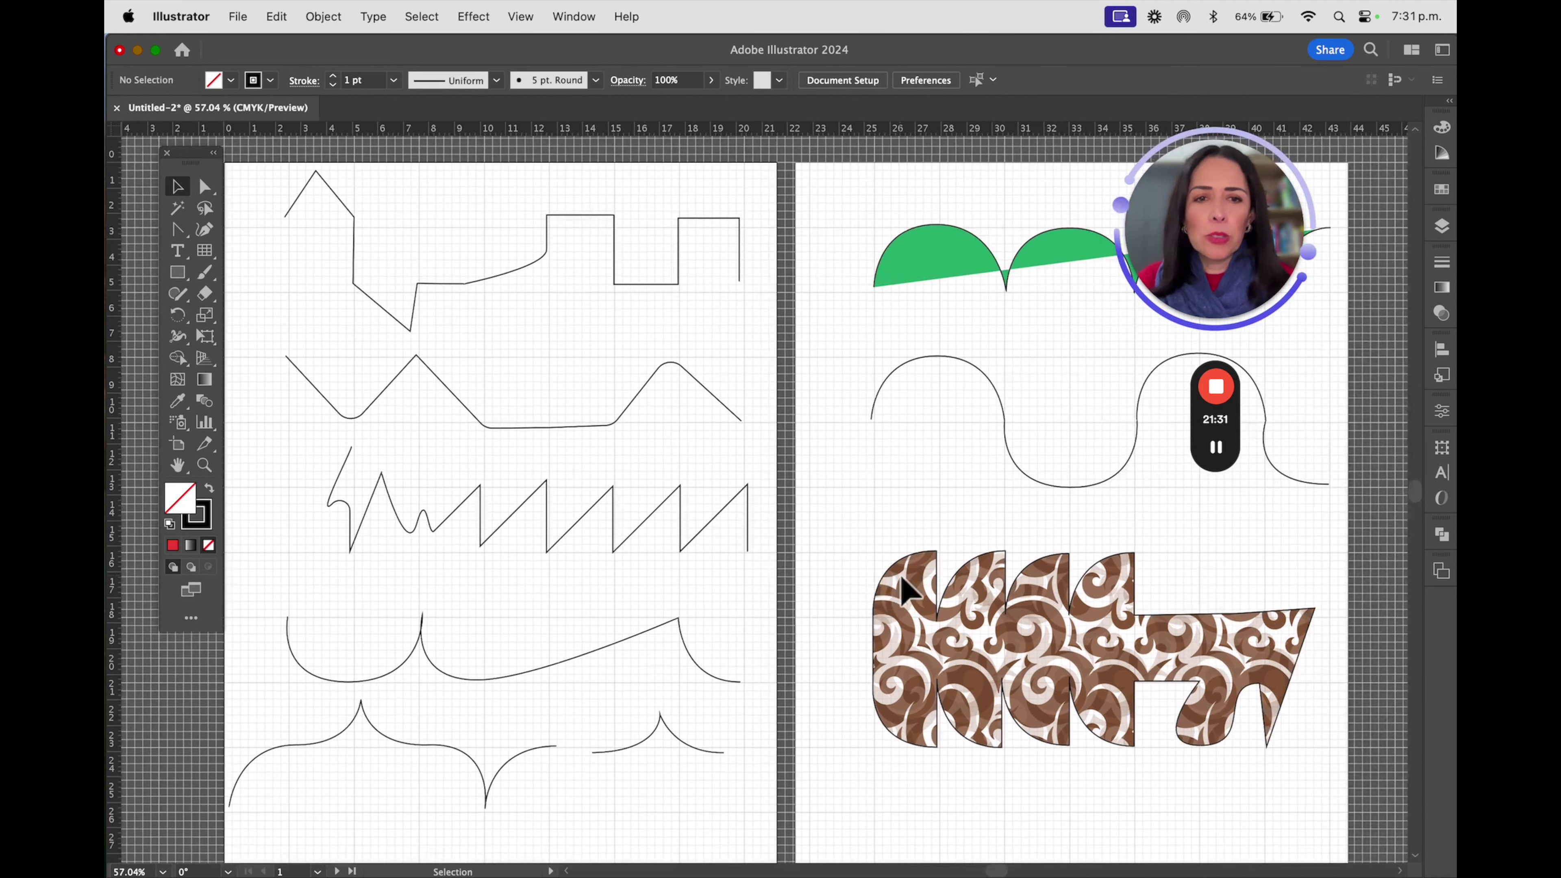